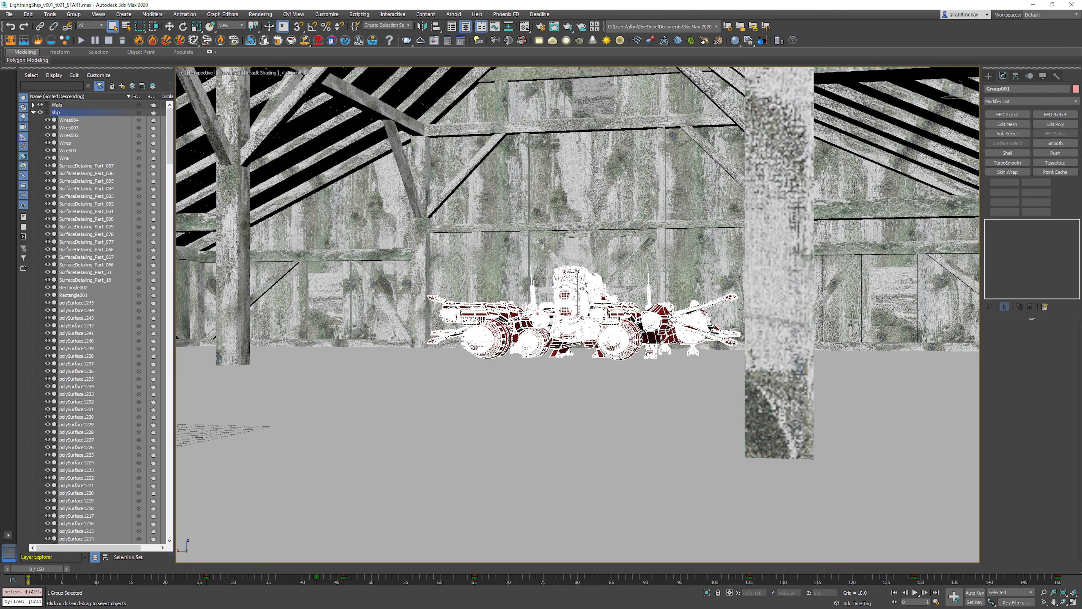
Step: Inspect the barn interior and the ship from several angles with the grid and edged faces shown
key("g")
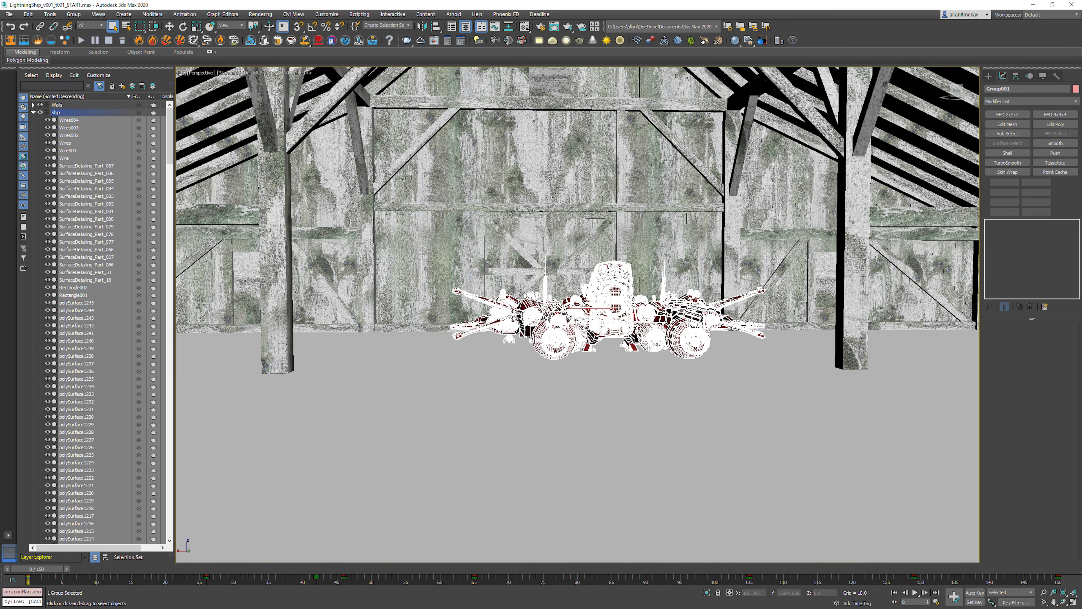
key("F4")
key("g")
middle_click_drag(605, 294, 598, 422)
key("alt+z")
left_click_drag(598, 409, 599, 447)
middle_click_drag(598, 447, 647, 378)
key("q")
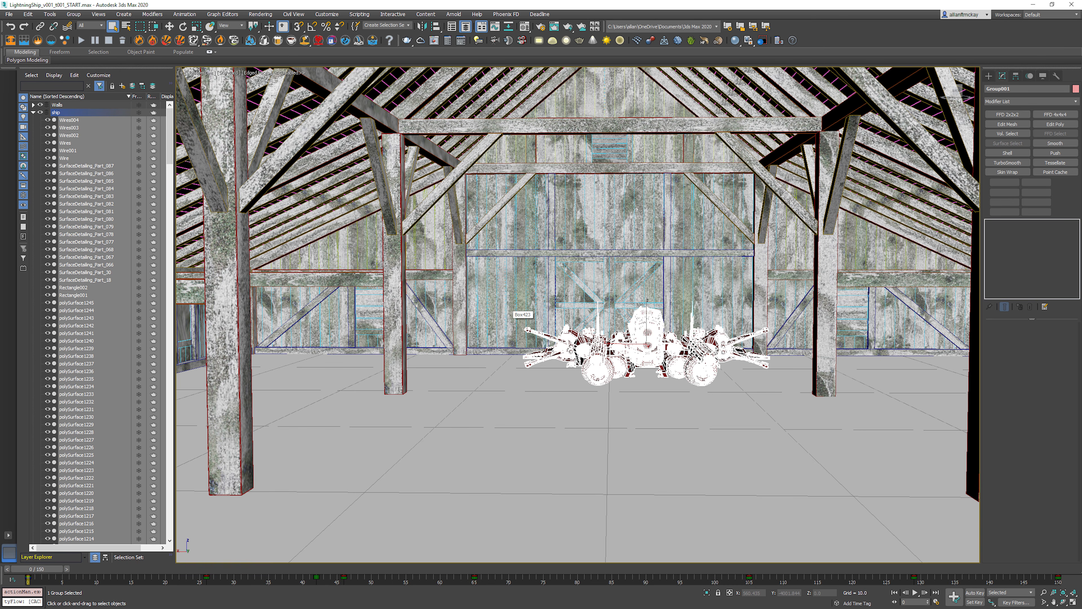
scroll(518, 310, "up", 6)
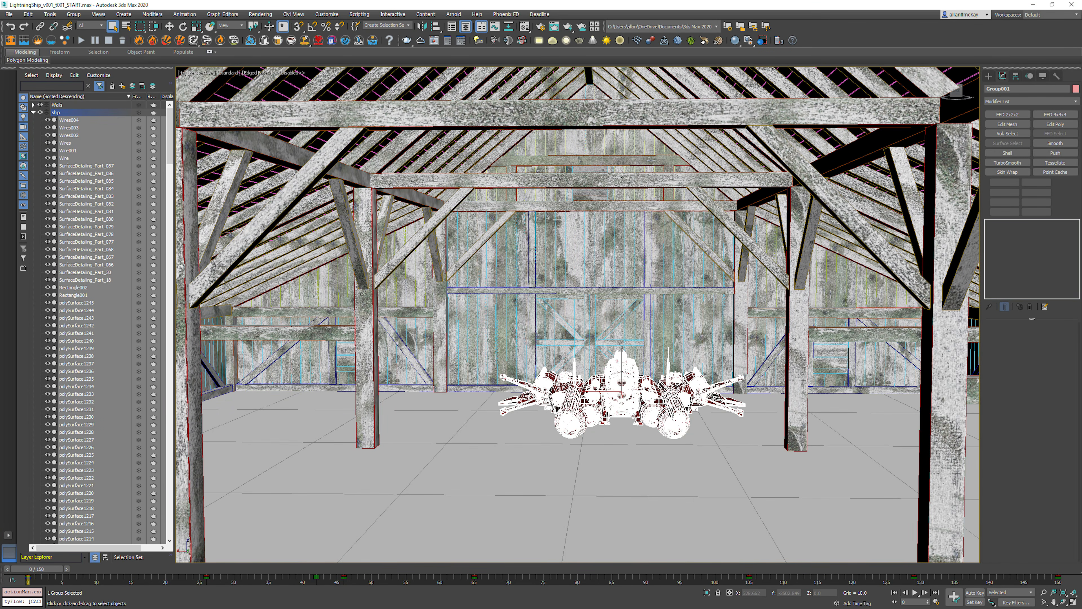
middle_click_drag(597, 324, 497, 316, "alt")
key("z")
Step: Play and scrub through the ship's flight animation in the perspective view
left_click(915, 592)
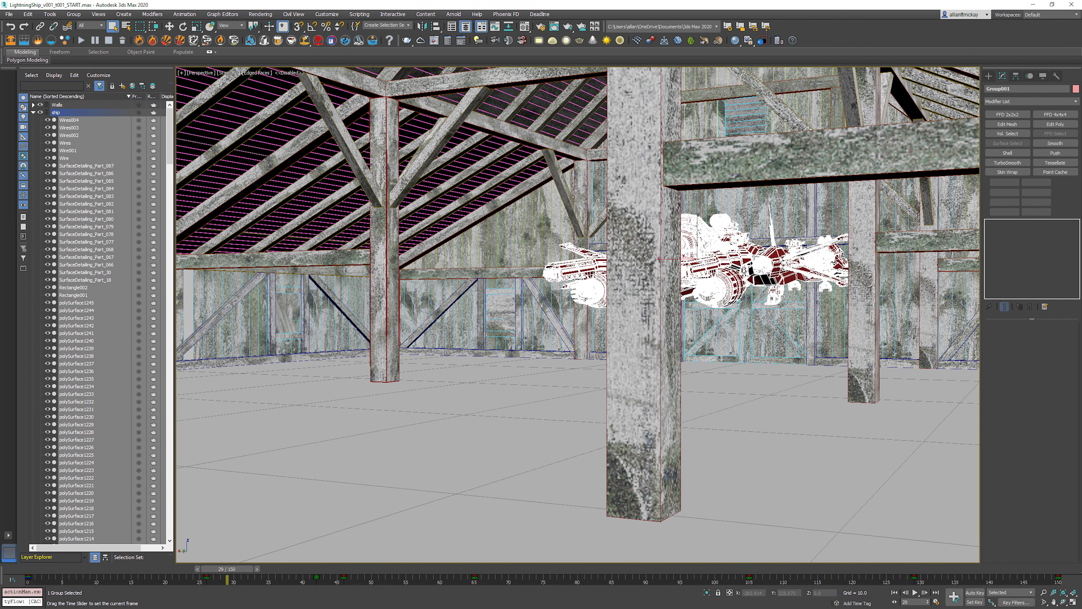
left_click_drag(417, 569, 849, 569)
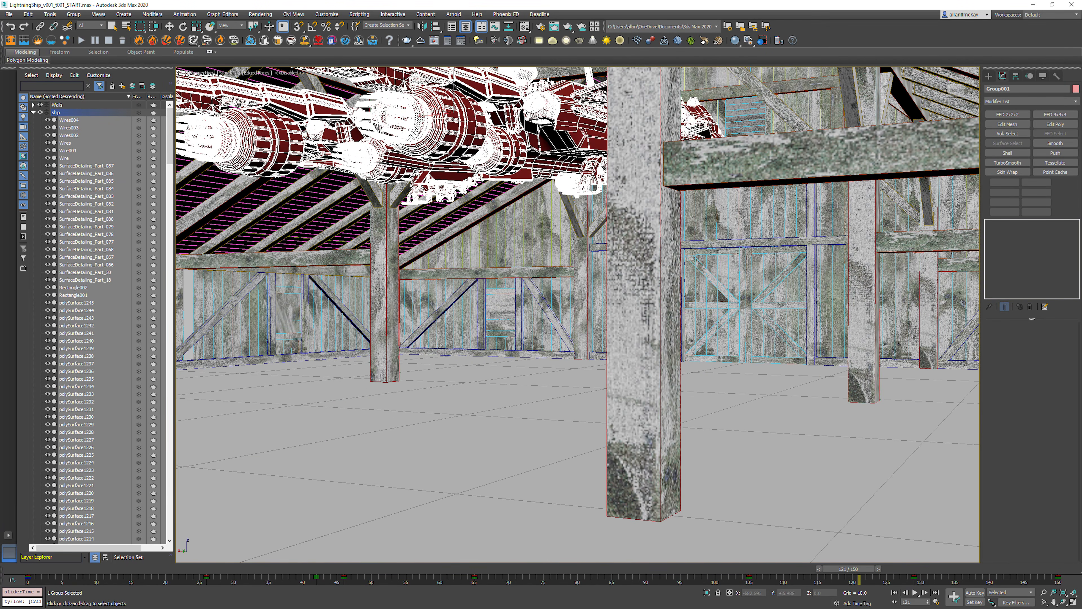
middle_click_drag(681, 277, 856, 460)
middle_click_drag(630, 341, 709, 251)
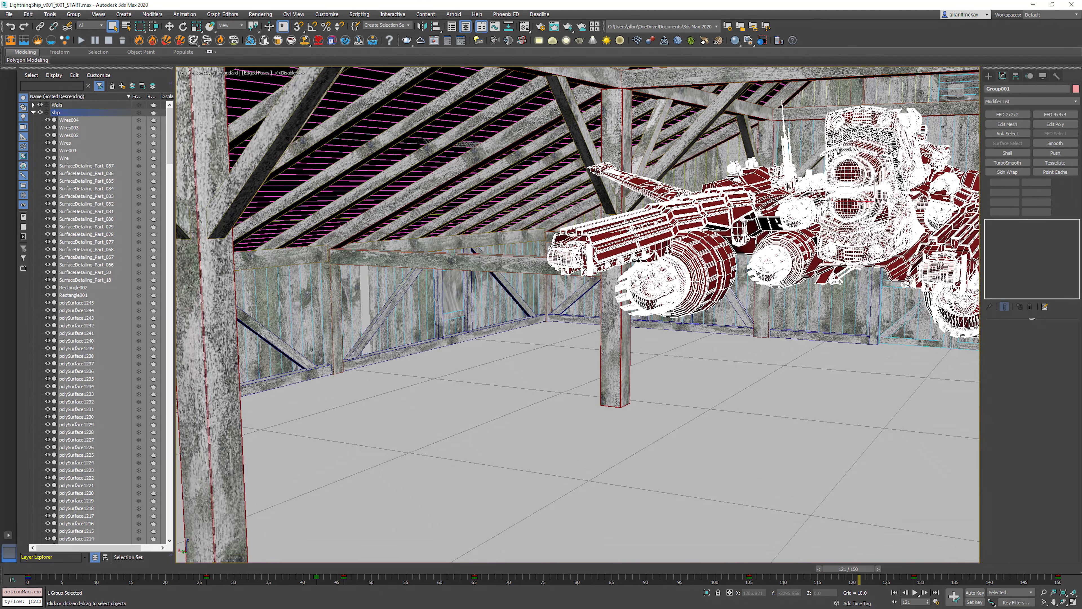
left_click(915, 591)
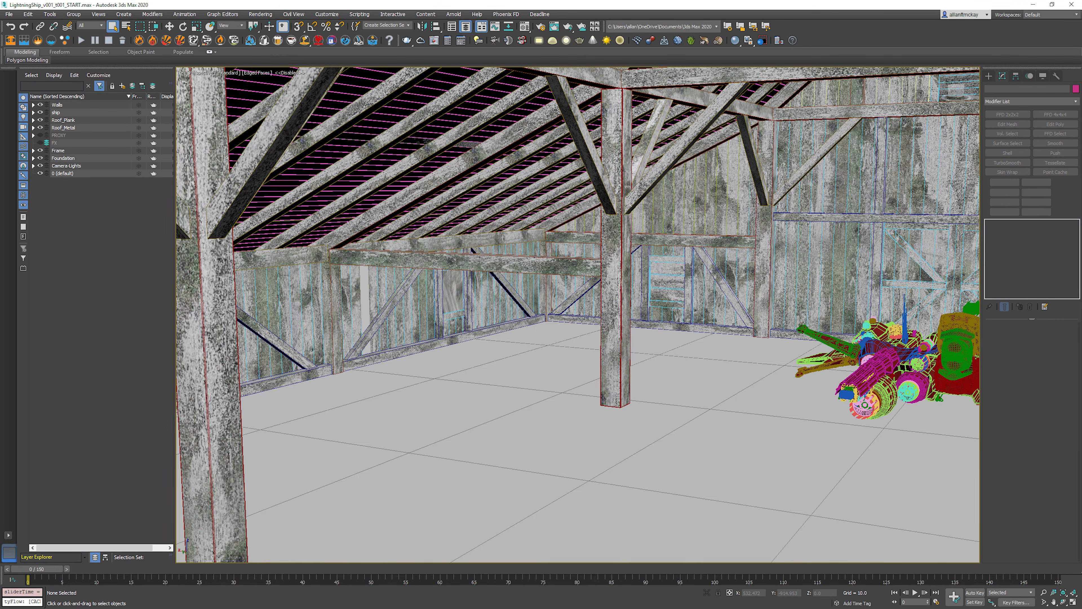
middle_click_drag(745, 383, 633, 339)
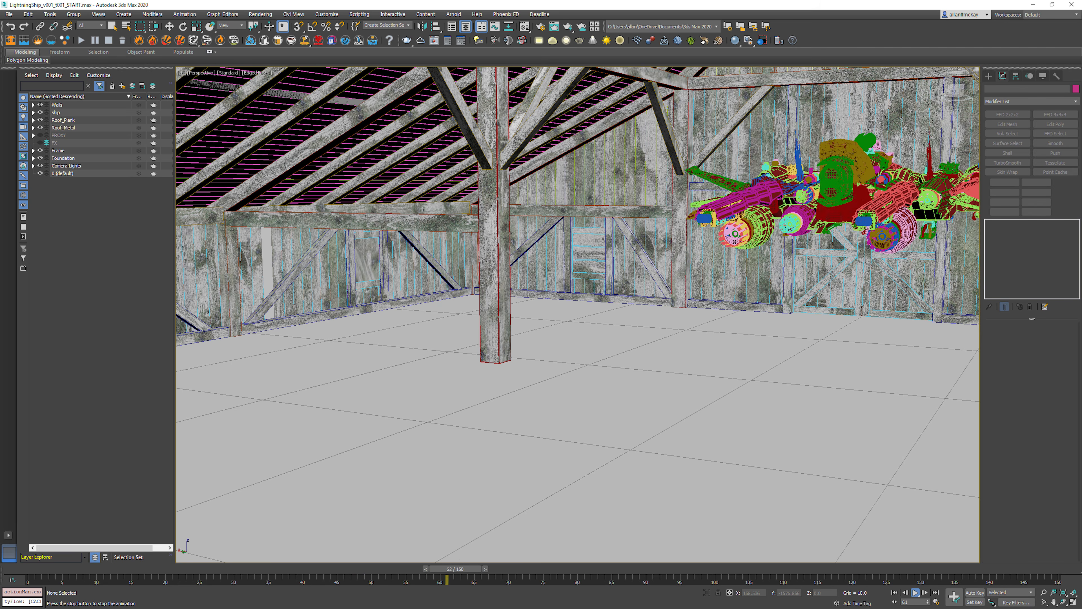
key("slash")
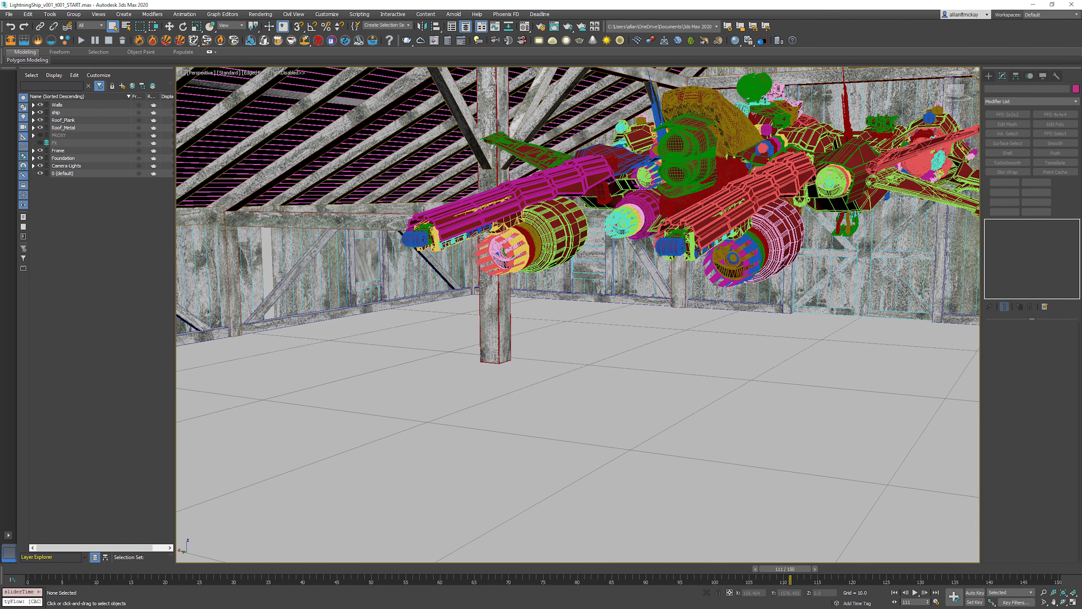
Step: Switch the perspective view to shading without edged faces and return the timeline to the first frame
key("F4")
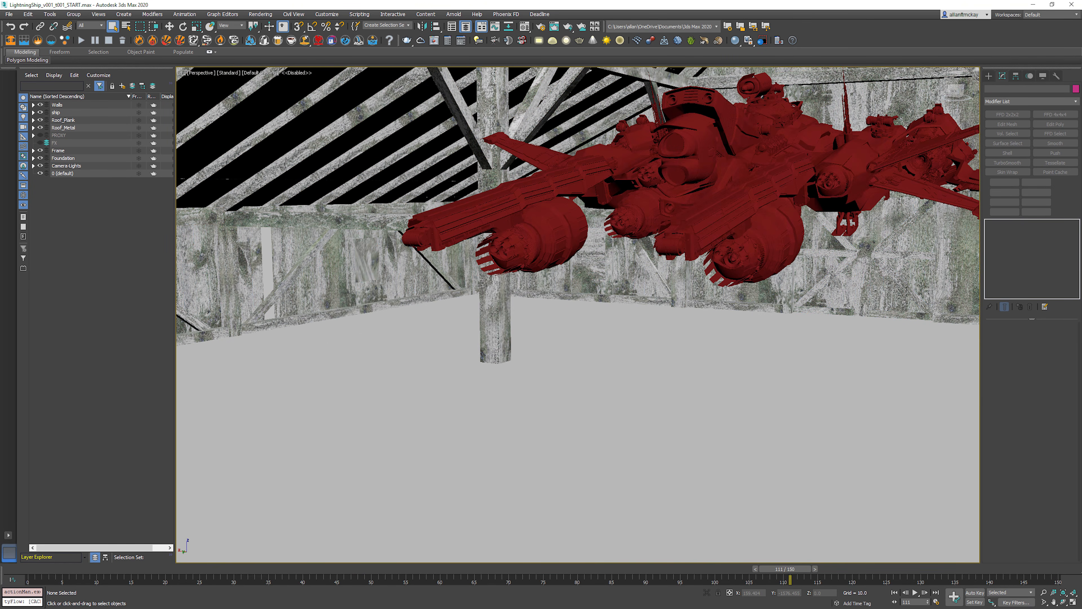
key("F4")
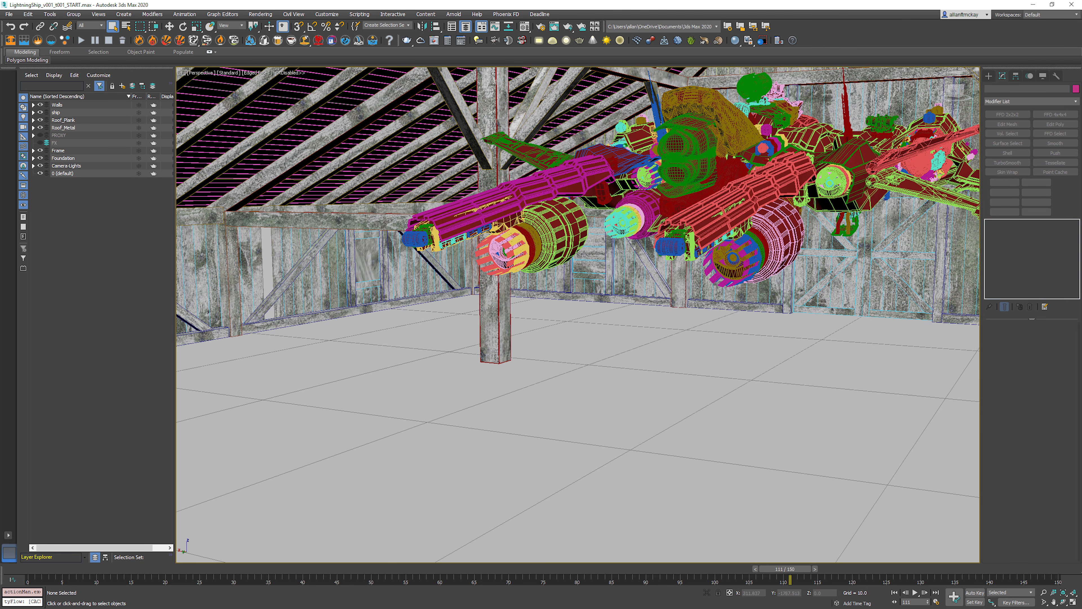
middle_click_drag(578, 314, 626, 345)
key("F4")
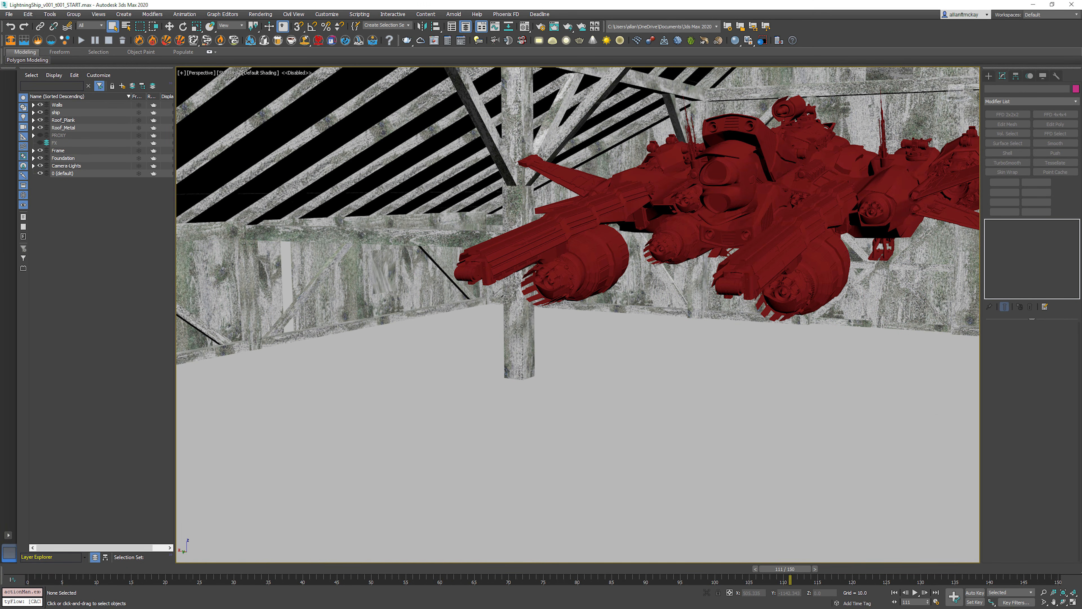
middle_click_drag(578, 315, 566, 295)
key("Home")
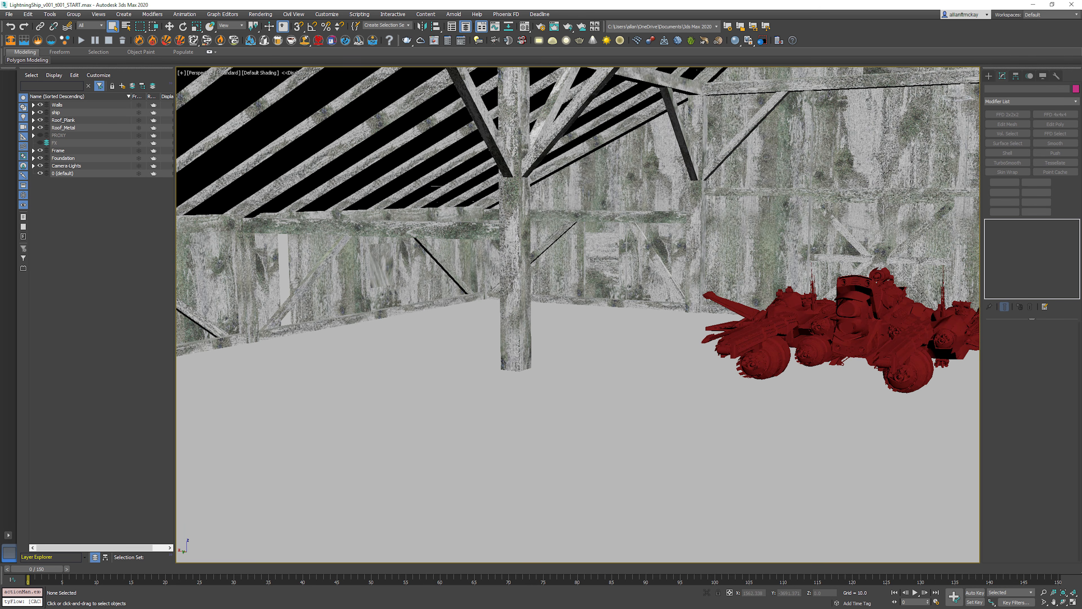
Step: Play part of the animation and switch from the maximized perspective view to the multi-viewport layout
key("/")
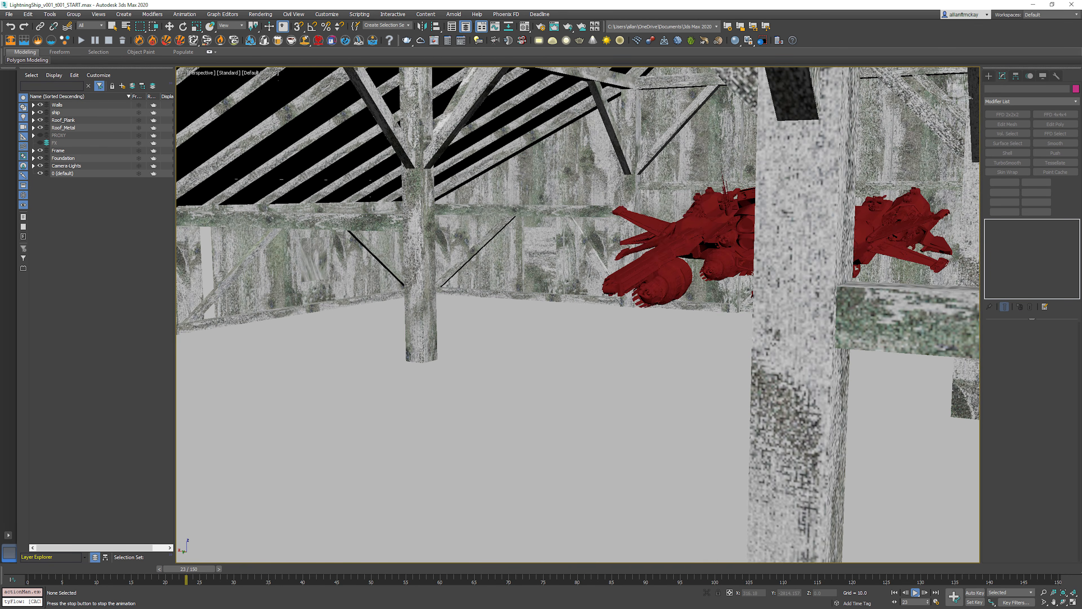
key("/")
key("alt+w")
right_click(412, 295)
key("Escape")
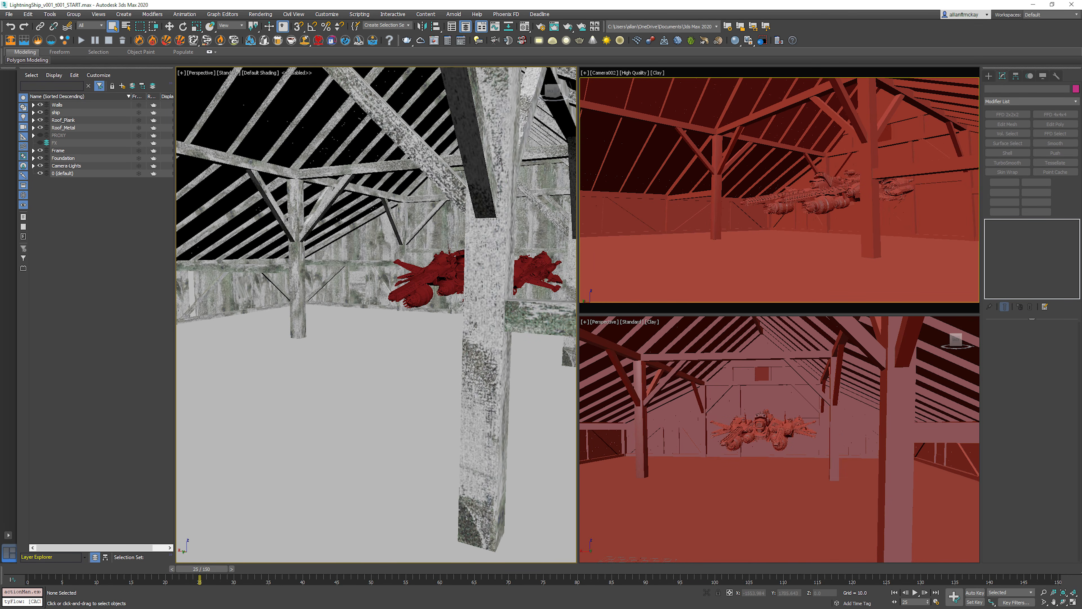
key("F3")
key("F3")
right_click(779, 192)
right_click(383, 299)
Step: Start a tyFlow object on the FX layer and unhide that layer to allow object creation
left_click(54, 143)
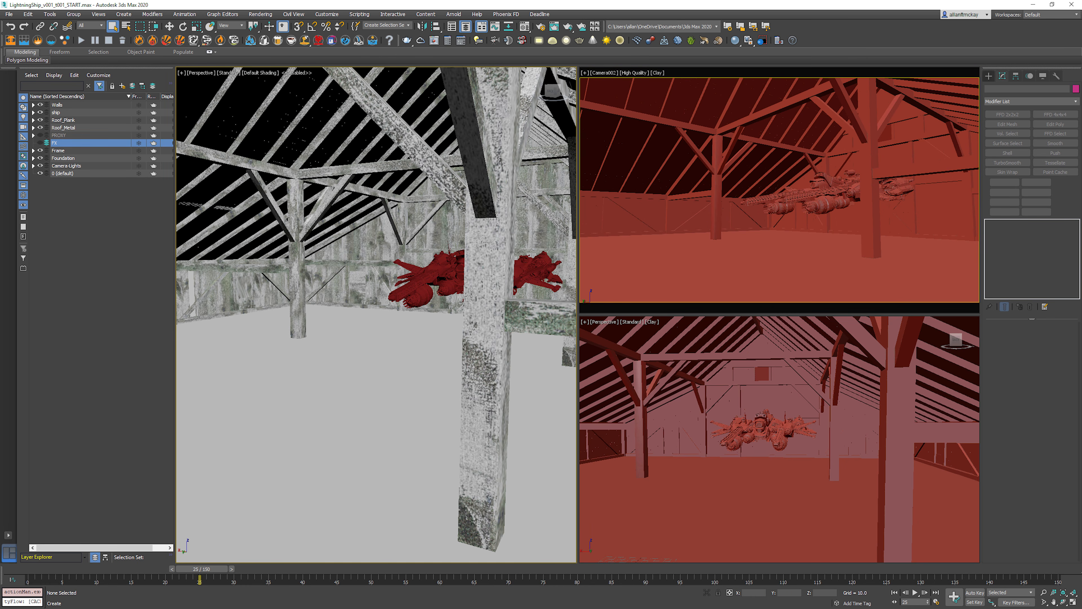
left_click(988, 76)
left_click(1047, 171)
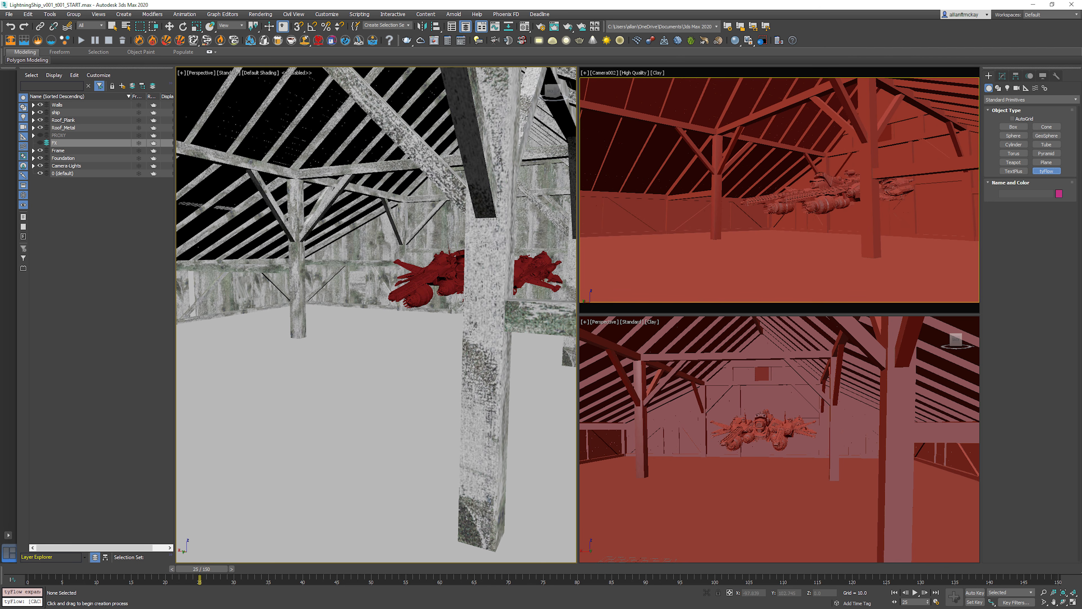
left_click(383, 396)
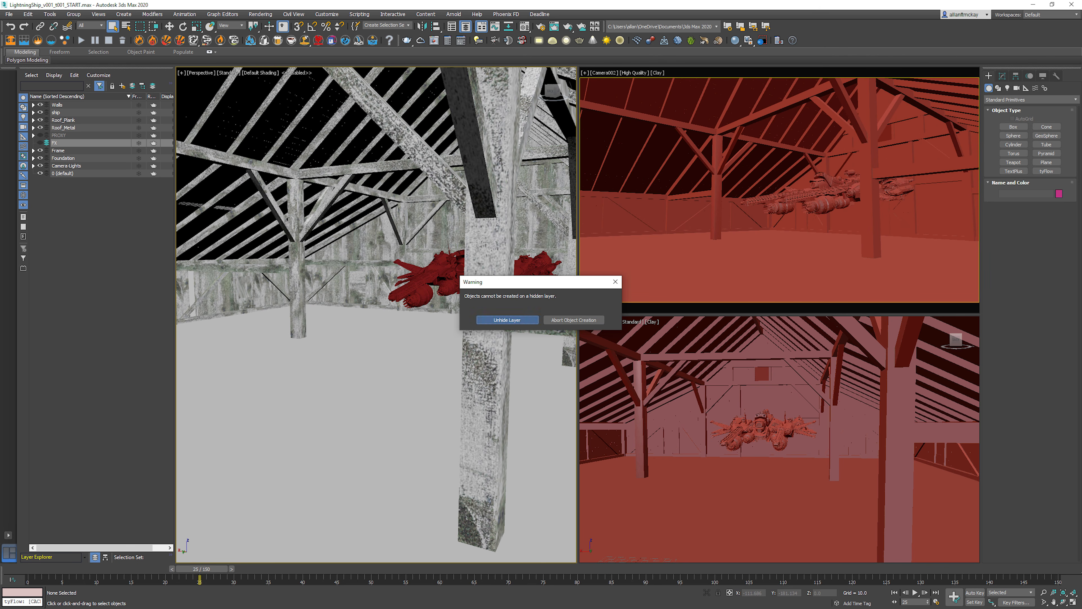
left_click(507, 319)
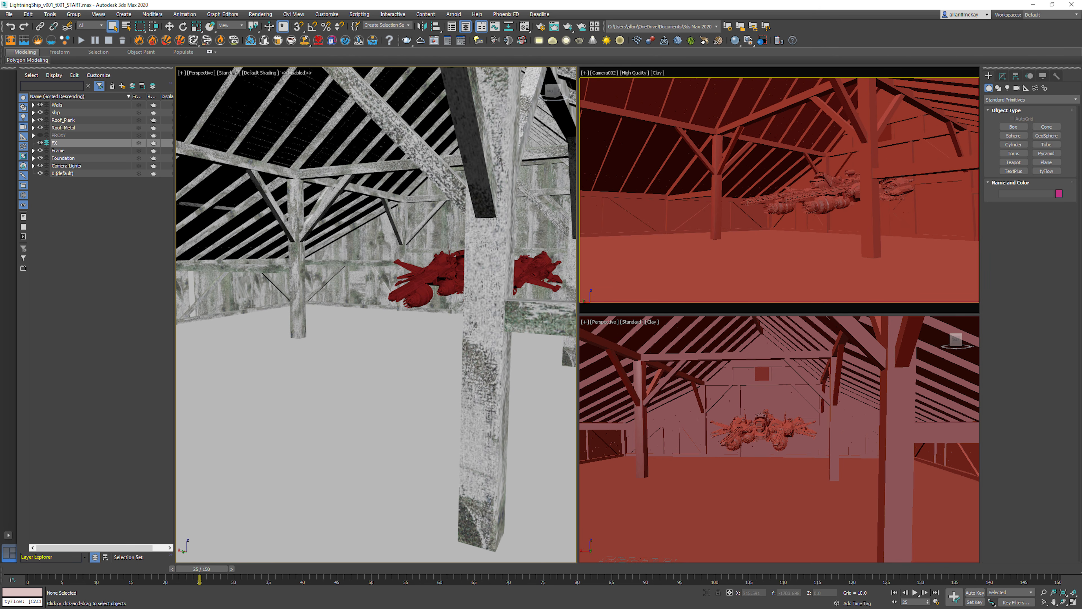
Step: Place a tyFlow object on the barn floor in the perspective view
left_click(1047, 171)
left_click(308, 395)
left_click_drag(308, 395, 328, 387)
key("q")
key("F3")
key("F3")
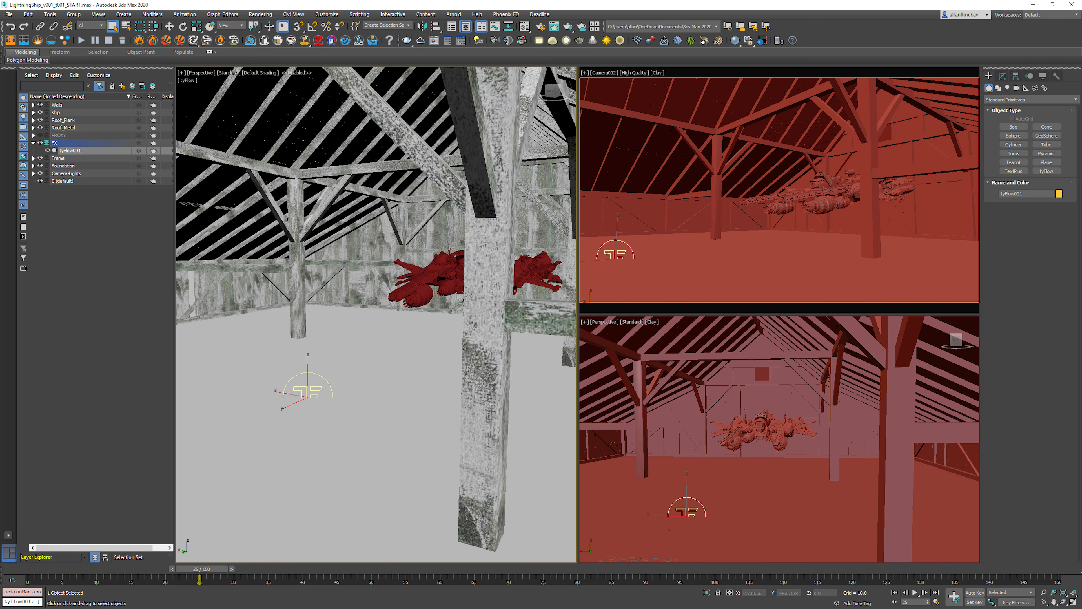
Step: Open the tyFlow object's editor, enlarge it over the perspective view, and narrow the Layer Explorer beside it
left_click(188, 80)
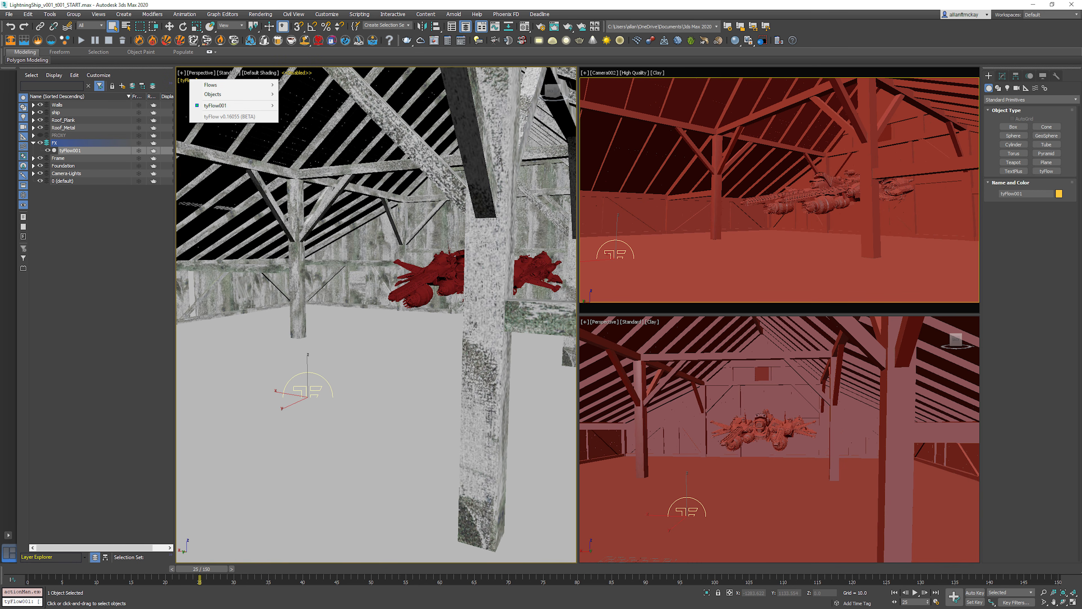
mouse_move(215, 105)
left_click(299, 193)
left_click_drag(496, 148, 280, 73)
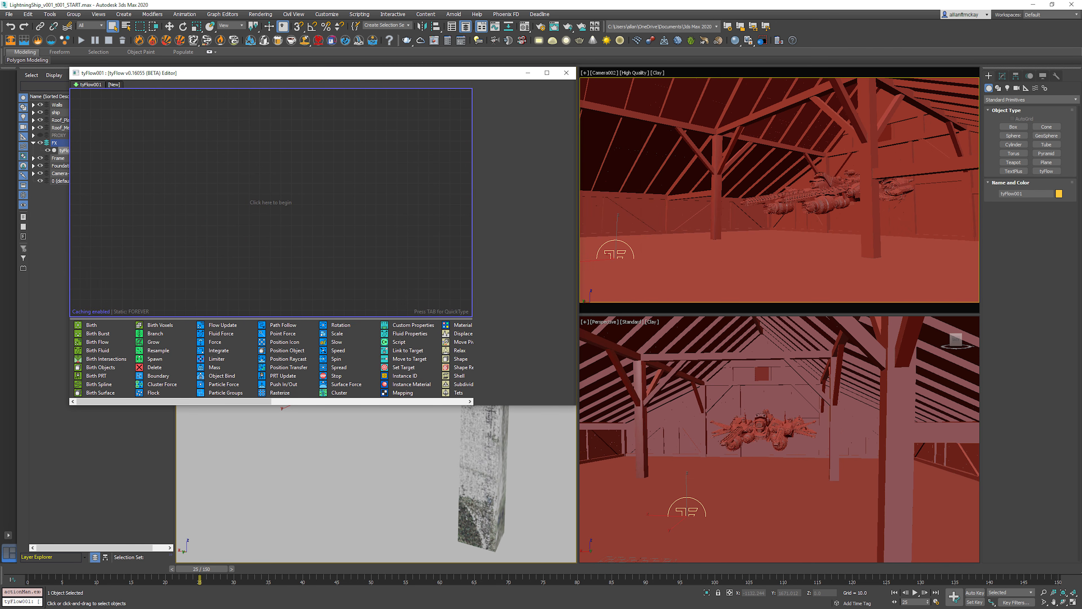
left_click_drag(69, 405, 169, 566)
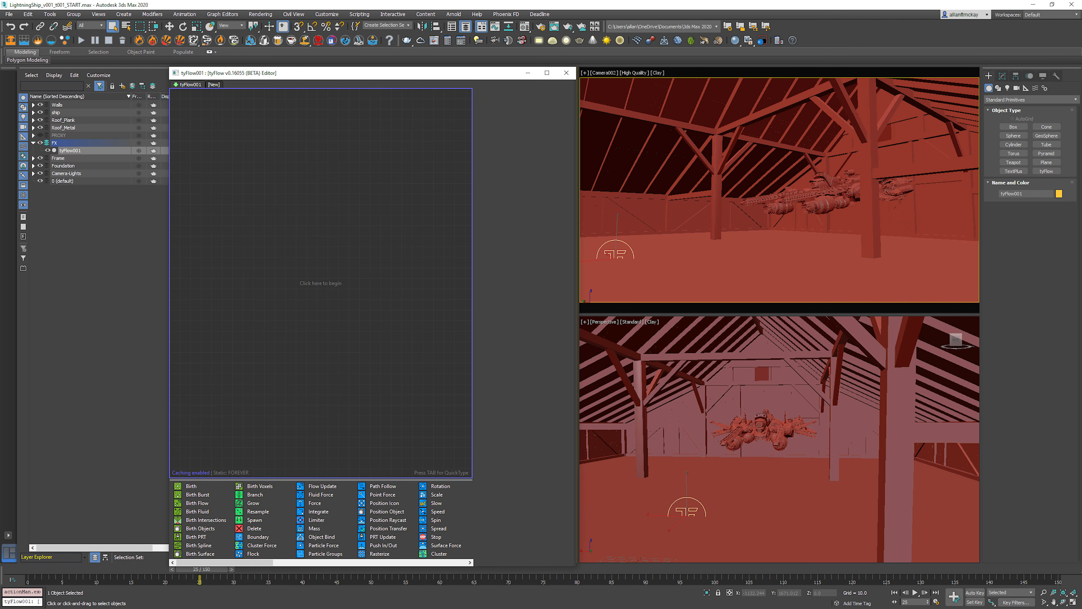
left_click(102, 290)
left_click_drag(169, 307, 124, 307)
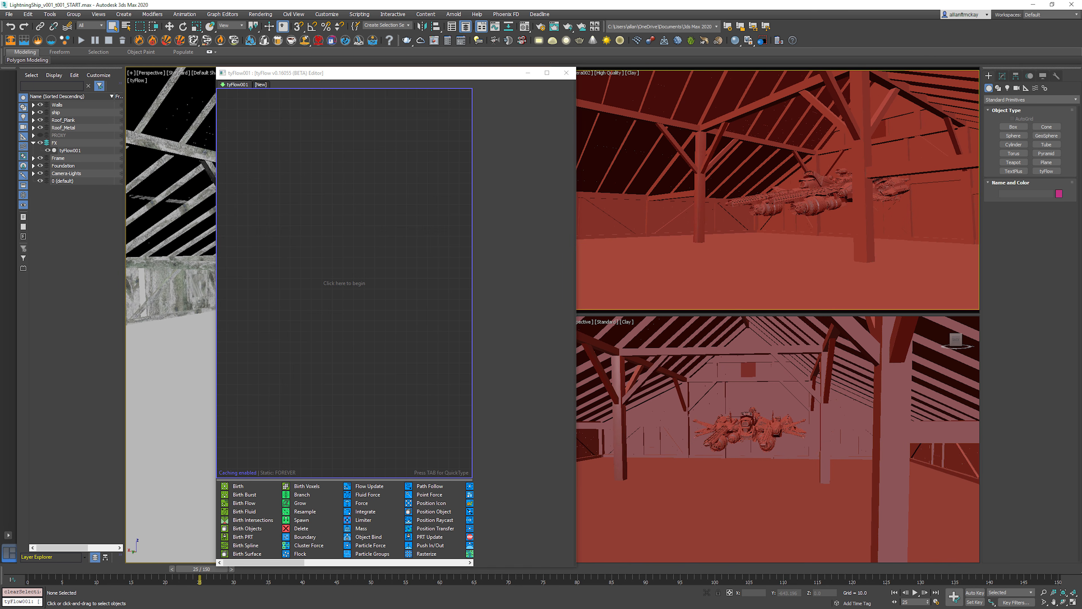
left_click_drag(216, 307, 125, 307)
Step: Add a Birth operator as a new event in the empty flow
right_click(178, 134)
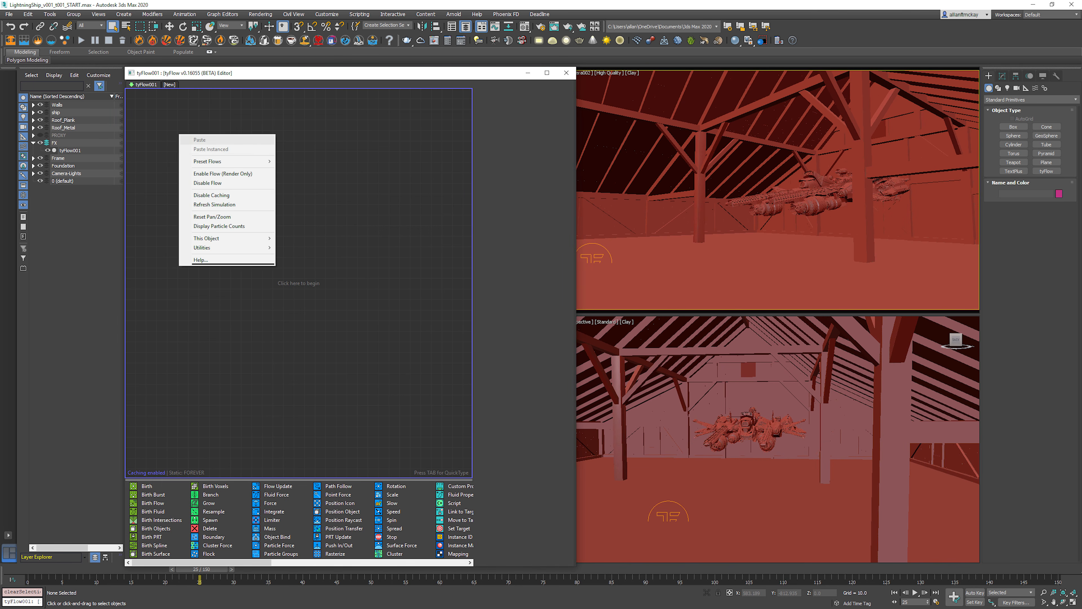
left_click(168, 146)
key("Tab")
type("birth")
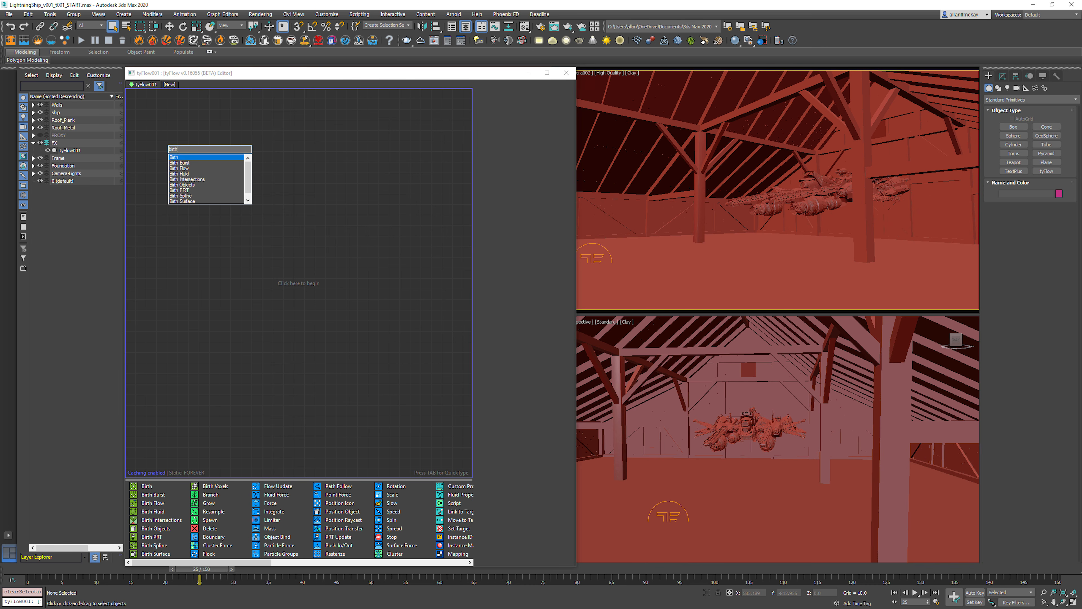
key("Return")
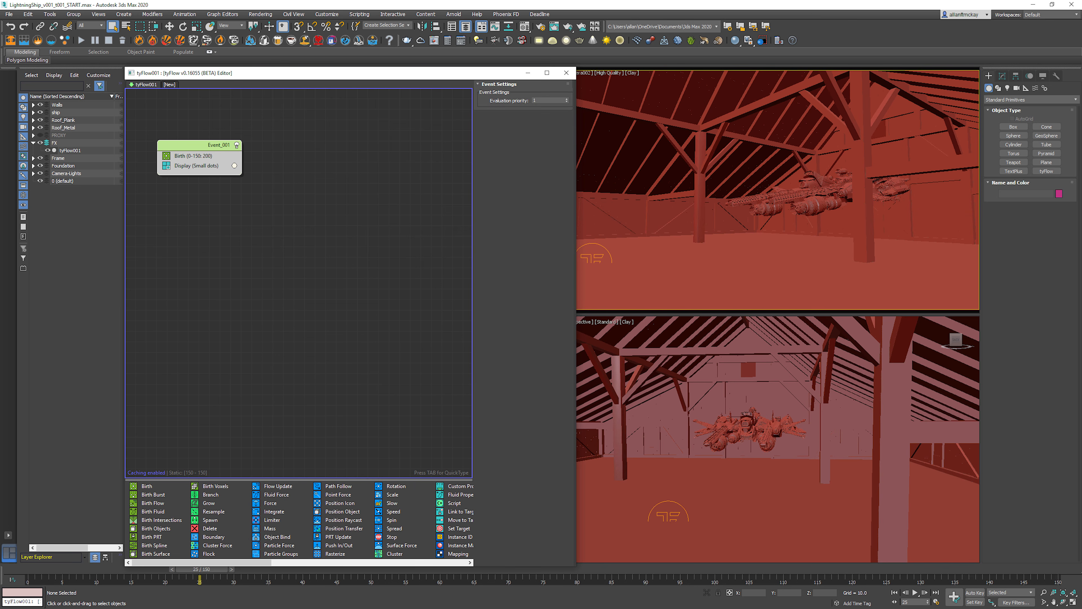
Step: Add a Position Object operator to the event below the Birth operator
key("Tab")
type("pos")
key("Down")
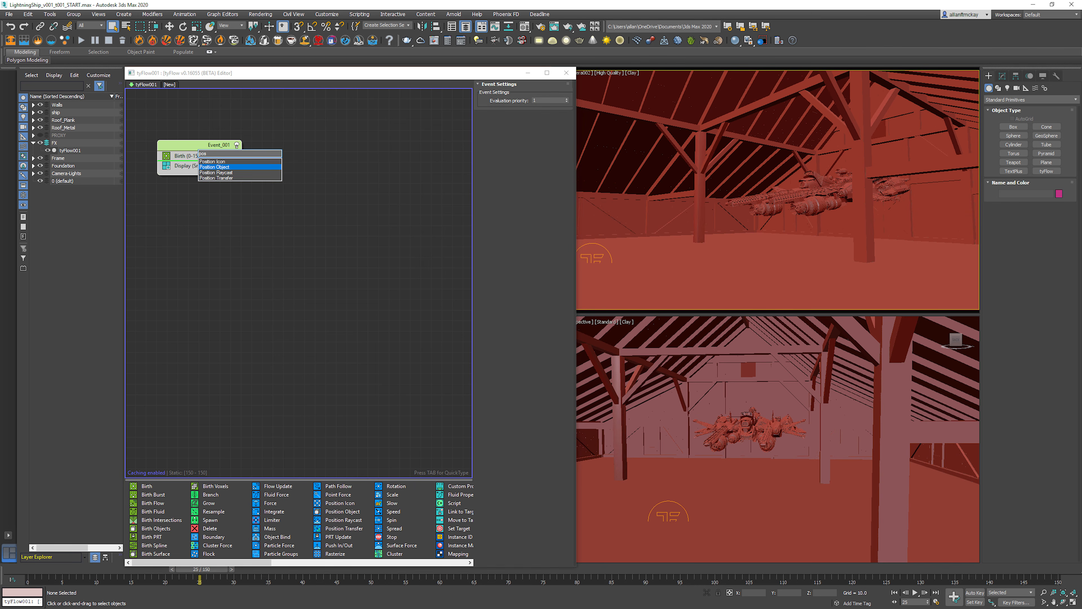
key("Return")
Step: Isolate the detailed ship group from the barn in the viewports
left_click(814, 201)
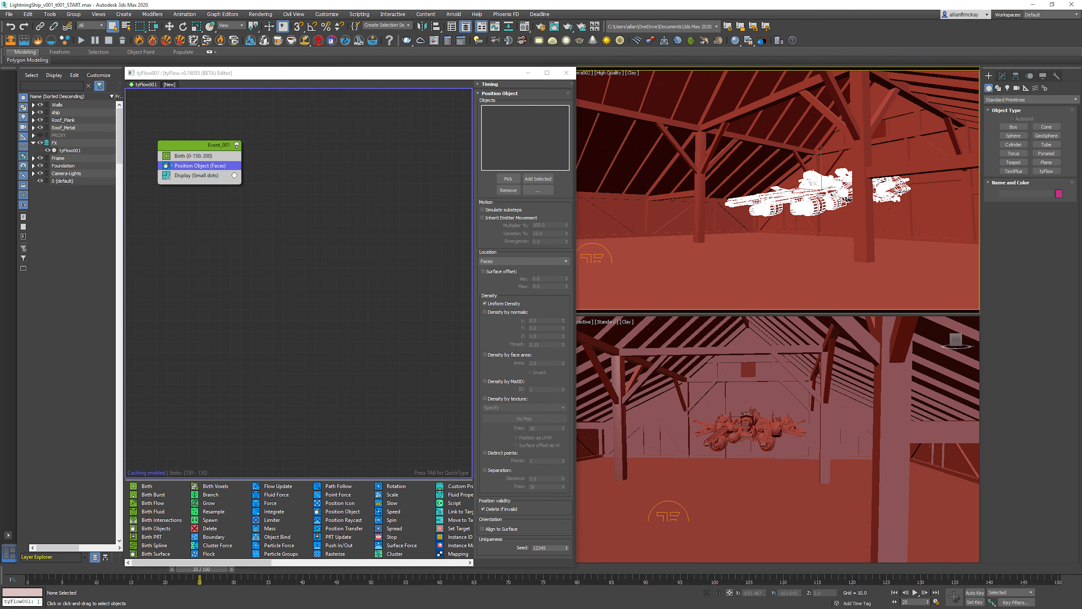
key("alt+q")
left_click(801, 261)
left_click(814, 198)
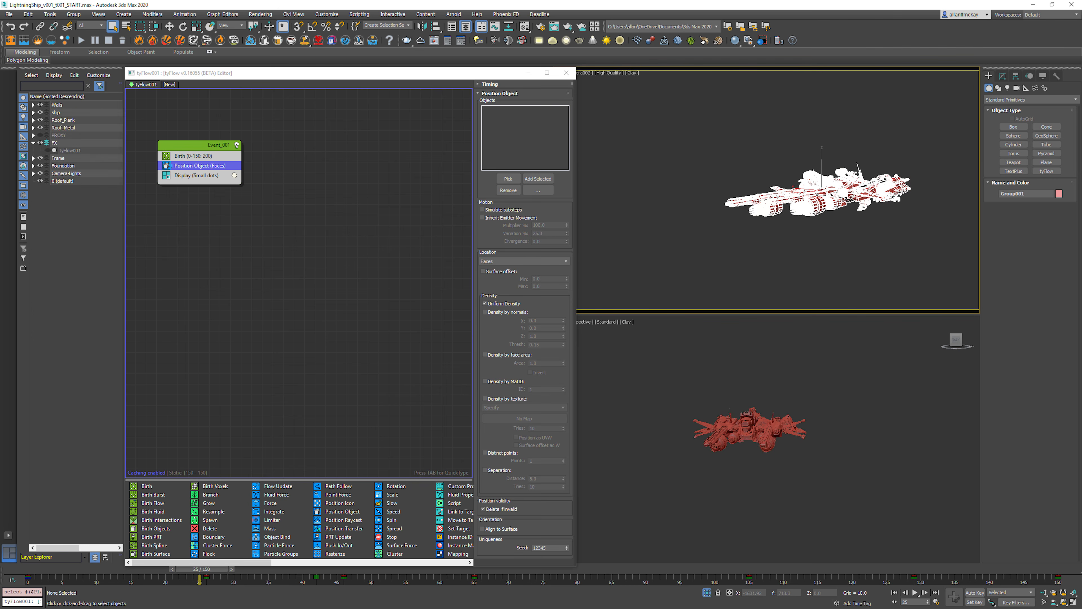
Step: Change the camera viewport to a perspective view and examine the isolated detailed ship with and without edged faces
key("p")
key("z")
middle_click_drag(767, 198, 816, 189, "alt")
scroll(845, 226, "up", 5)
key("F4")
mouse_move(805, 243)
middle_mouse_down("ctrl+alt")
mouse_move(743, 170)
mouse_move(743, 143)
mouse_move(743, 202)
mouse_move(745, 192)
mouse_move(809, 185)
mouse_move(778, 232)
mouse_move(786, 252)
middle_mouse_up("ctrl+alt")
left_click(787, 210)
key("F4")
mouse_move(786, 251)
left_mouse_down()
mouse_move(786, 205)
mouse_move(786, 255)
left_mouse_up()
mouse_move(786, 256)
middle_mouse_down("alt")
mouse_move(769, 279)
mouse_move(767, 256)
middle_mouse_up("alt")
key("q")
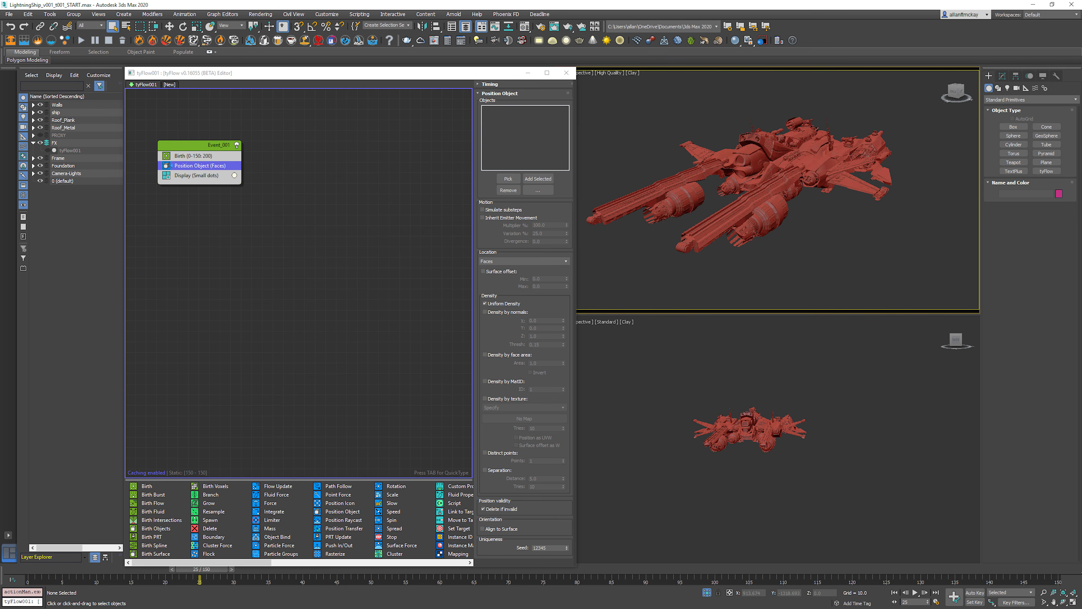
Step: Expand and unhide the PROXY layer, and hide the ship layer
left_click(33, 135)
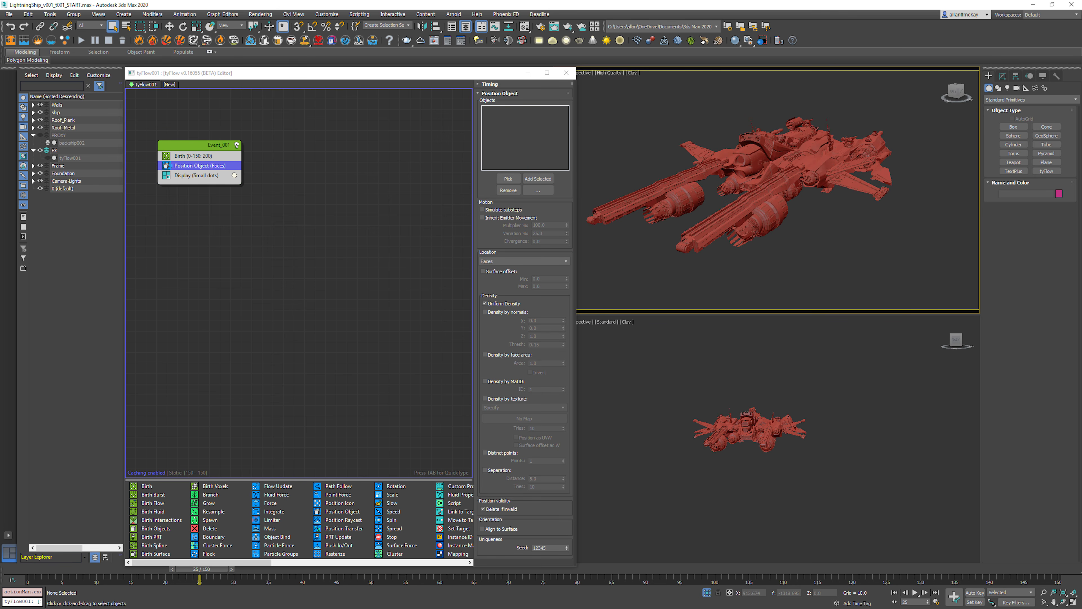
left_click(40, 135)
left_click(40, 113)
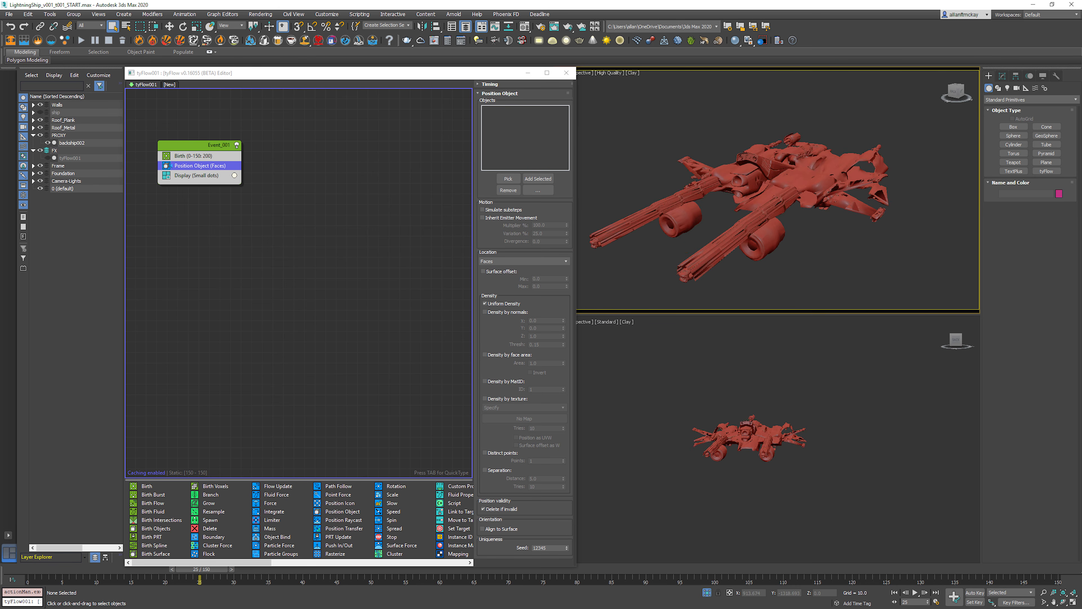
Step: Select the proxy ship and examine its simplified mesh up close and from the front
left_click(773, 197)
middle_click_drag(774, 200, 747, 203, "alt")
middle_click_drag(930, 187, 911, 167, "alt")
scroll(911, 166, "up", 6)
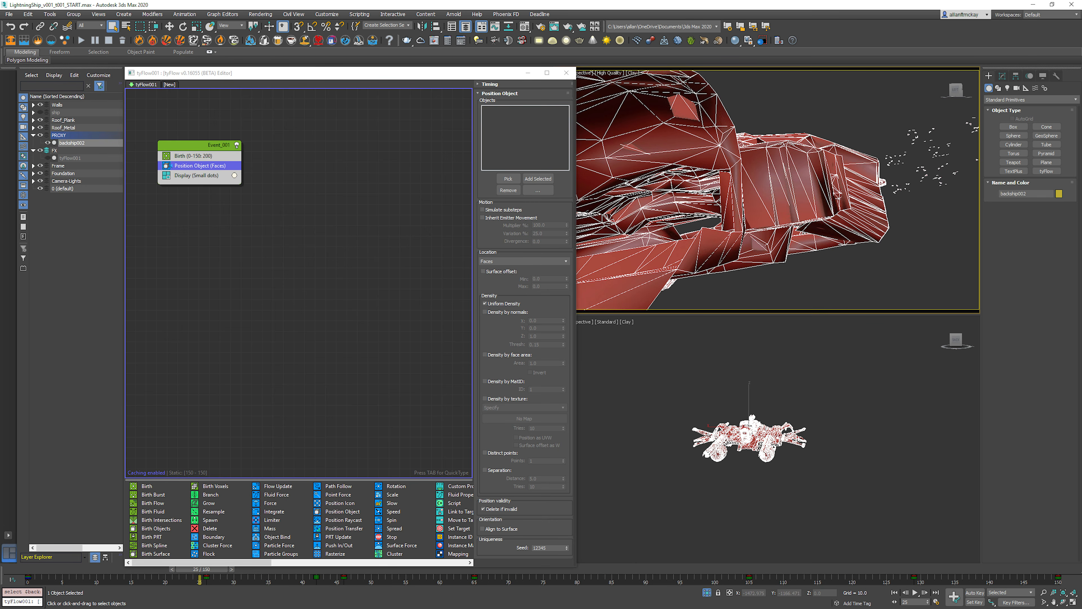
key("alt+z")
left_click_drag(912, 166, 911, 238)
middle_click_drag(912, 239, 938, 264, "alt")
middle_click_drag(895, 256, 941, 224)
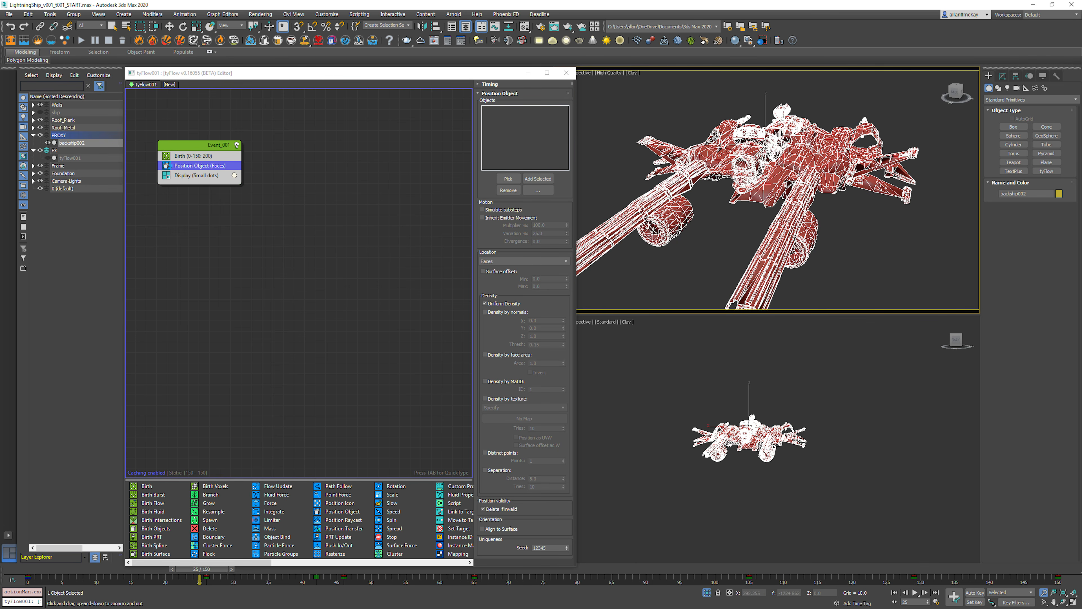
Step: Pick the proxy ship backship002 as the emitter object for the Position Object operator
left_click(508, 178)
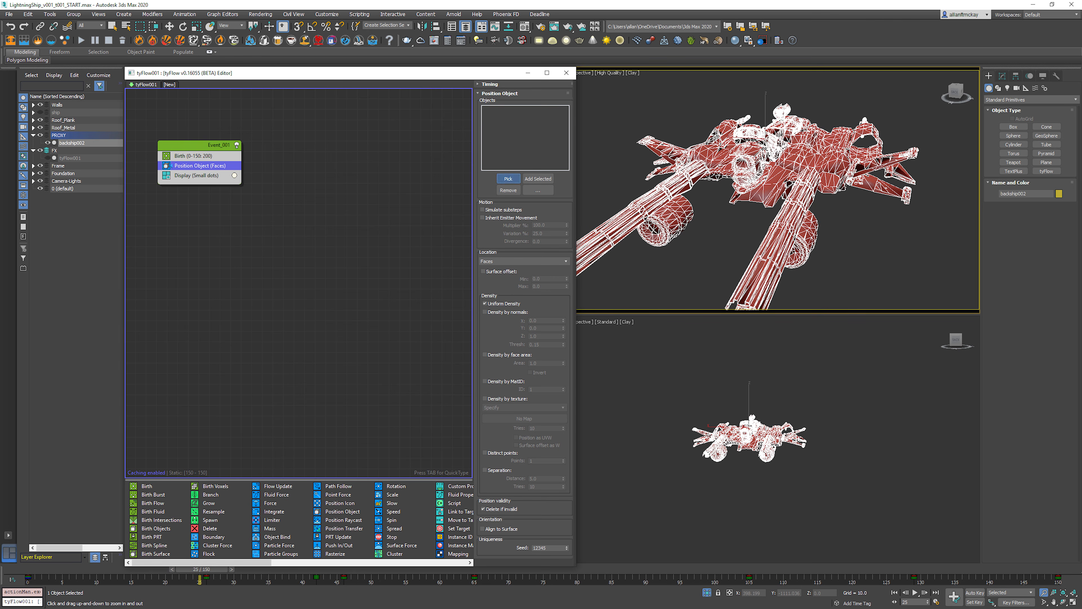
left_click(771, 183)
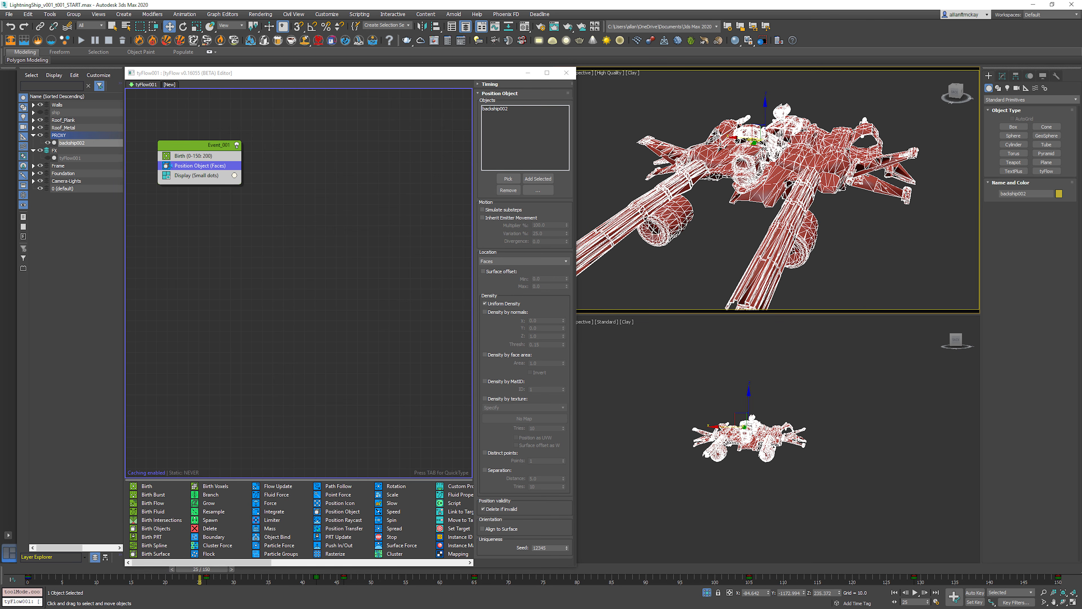
Step: Set the Birth operator to emit 5 particles per frame instead of a total count
left_click(193, 156)
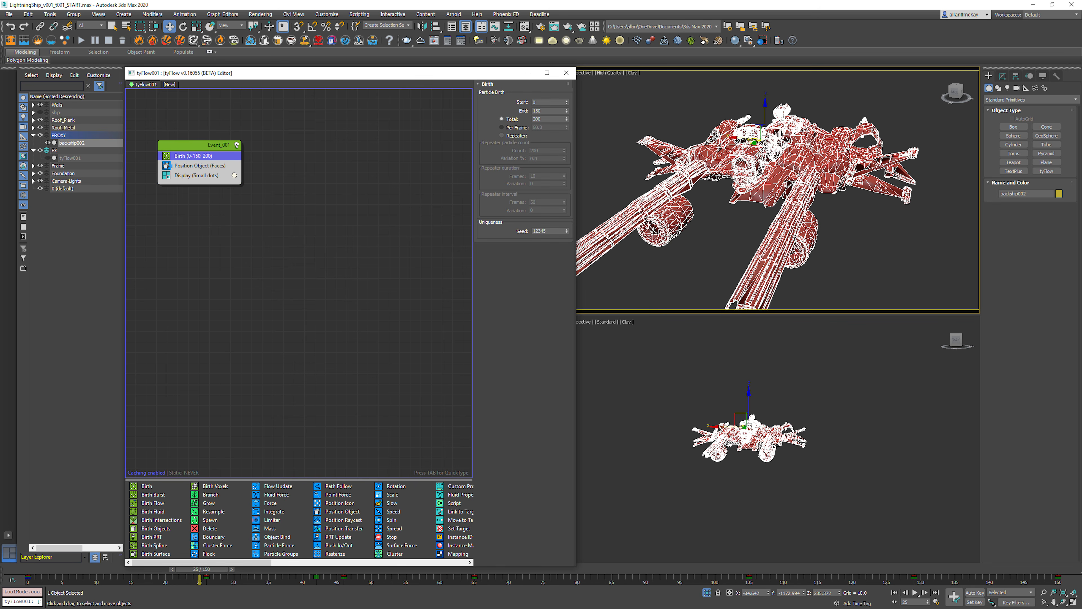
left_click(502, 127)
double_click(539, 128)
type("5")
key("Return")
Step: Deselect the proxy ship, preview its animation, and exit isolation at the first frame to bring back the barn
left_click(639, 115)
key("slash")
left_click(656, 380)
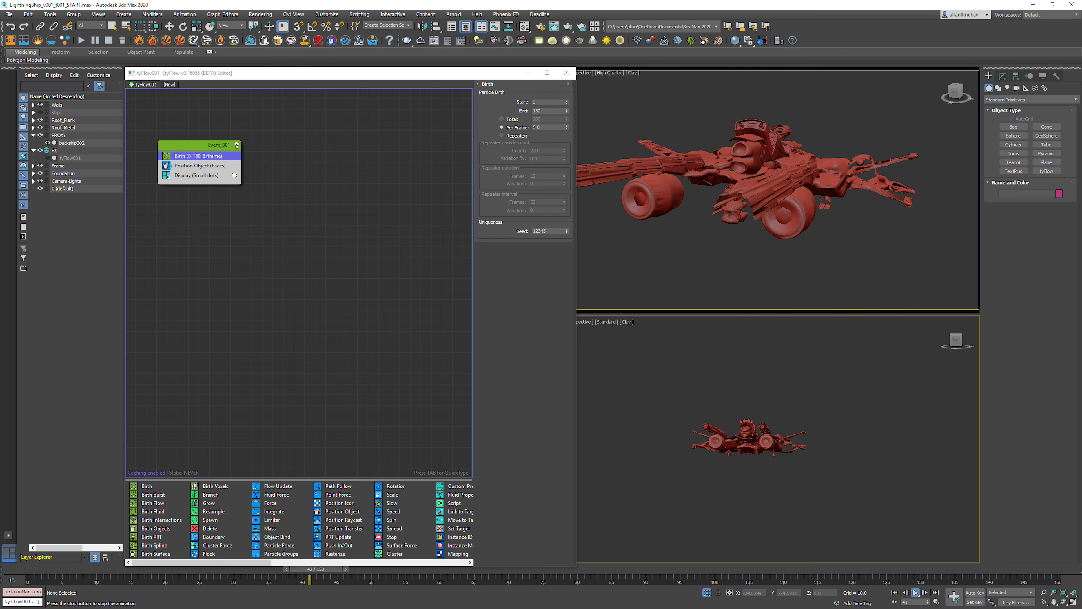
key("Home")
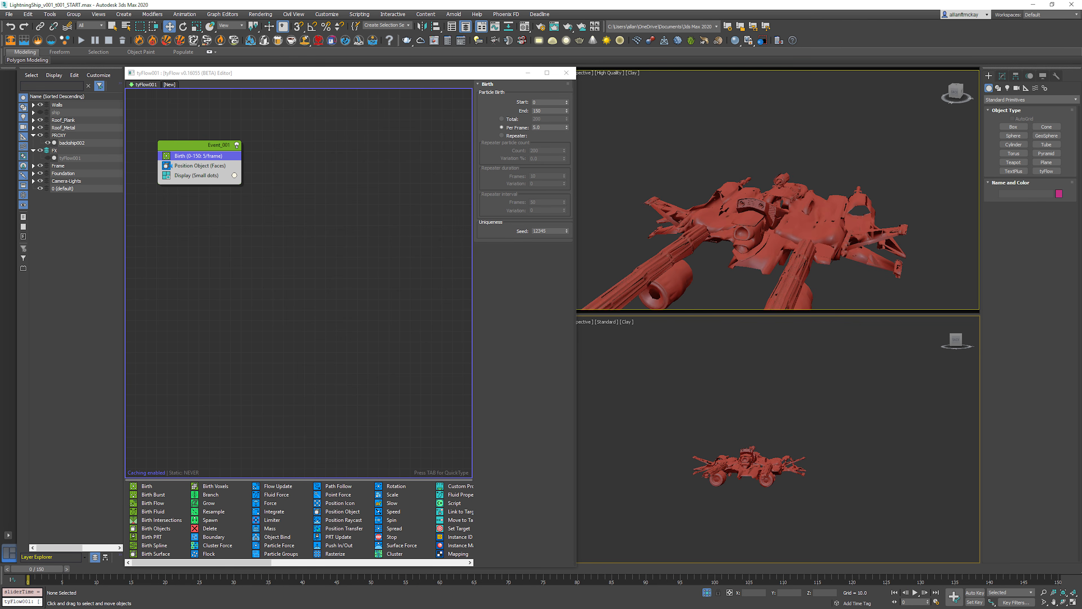
left_click(707, 592)
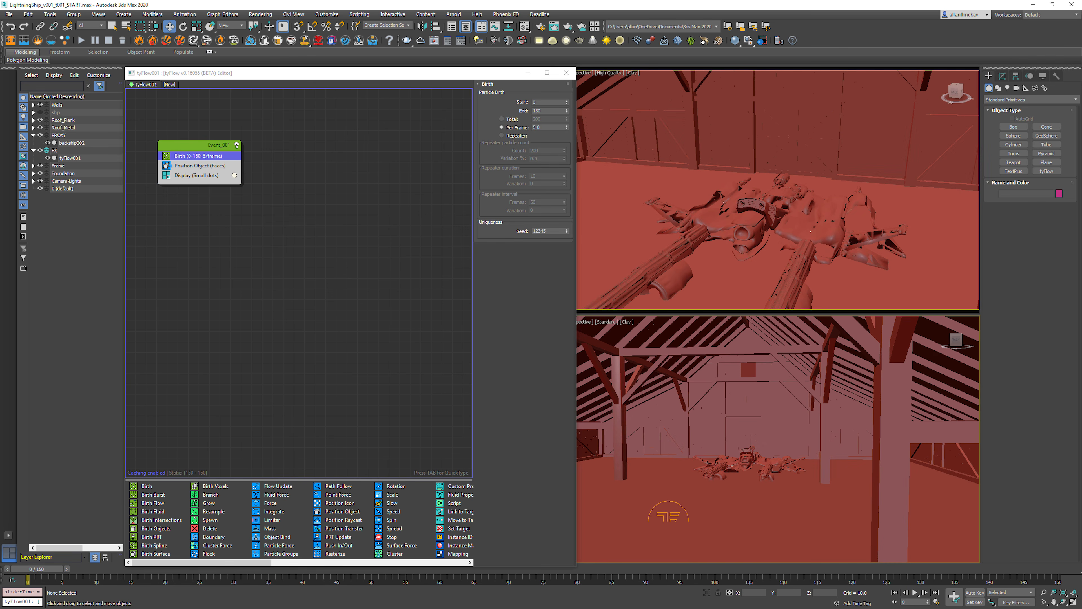
Step: Play the animation from a lower angle to check how the particles behave as the ship moves, and rewind
left_click(682, 137)
key("ctrl+d")
middle_click_drag(699, 171, 691, 126)
key("slash")
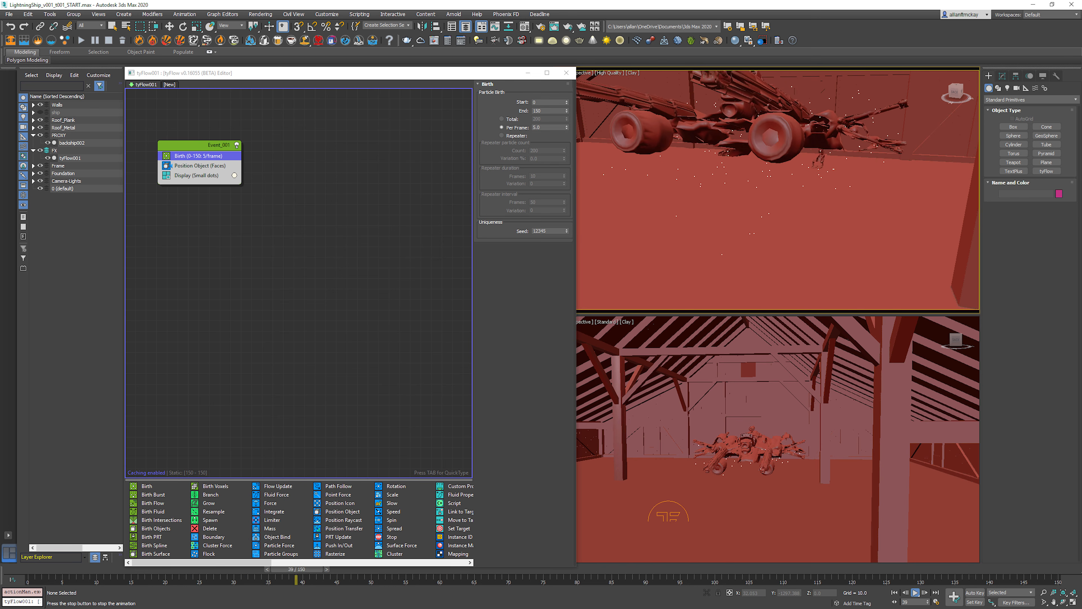
key("slash")
key("Home")
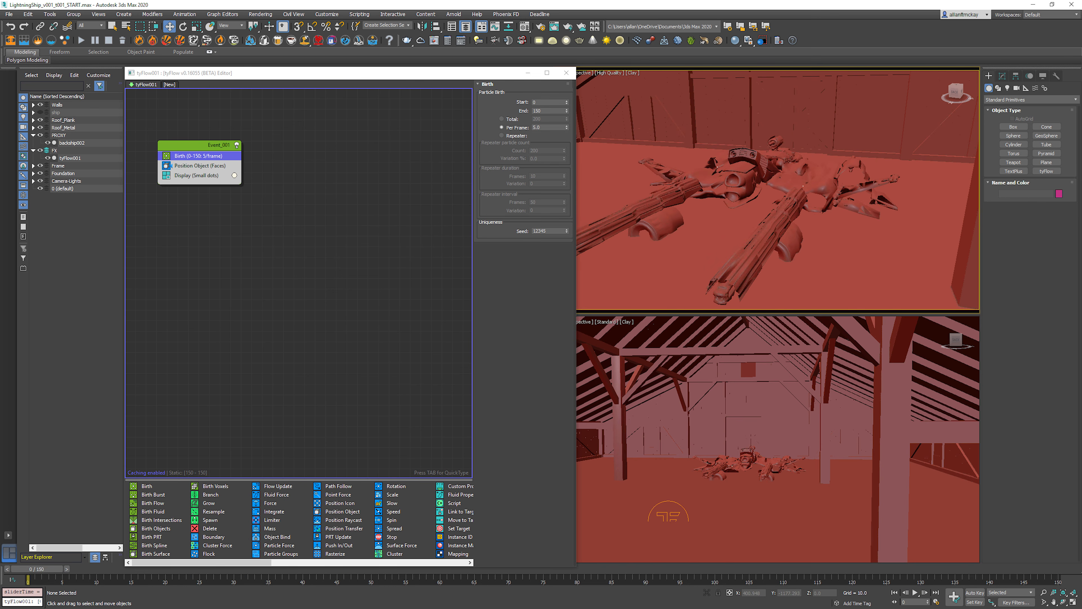
Step: Add an Object Bind operator to Event_001 and place it directly below Position Object
left_click(315, 222)
left_click(192, 146)
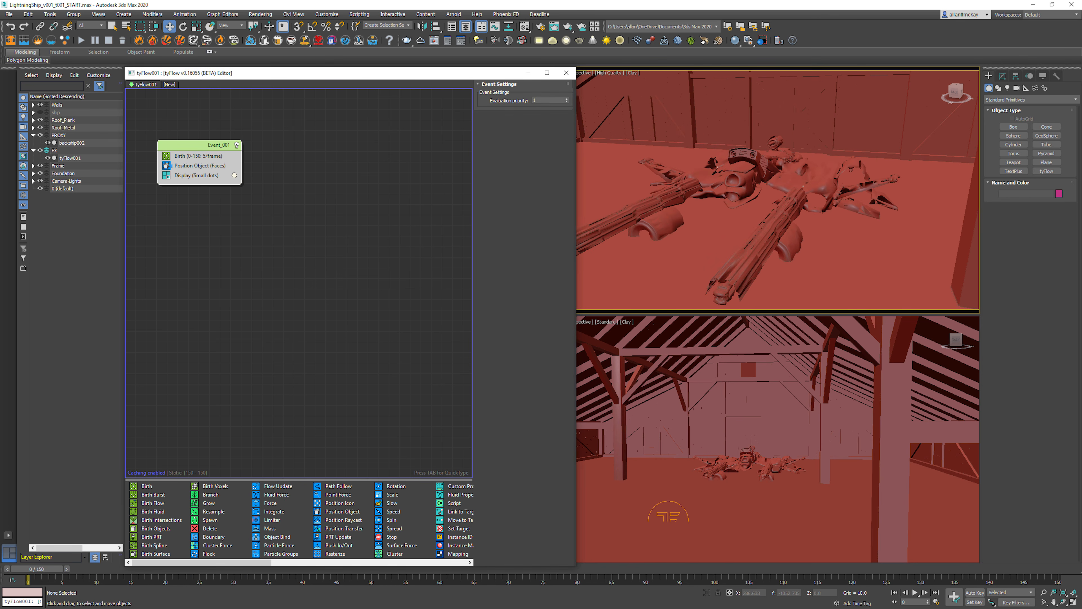
key("Tab")
type("bind")
key("Down")
key("Down")
key("Down")
key("Return")
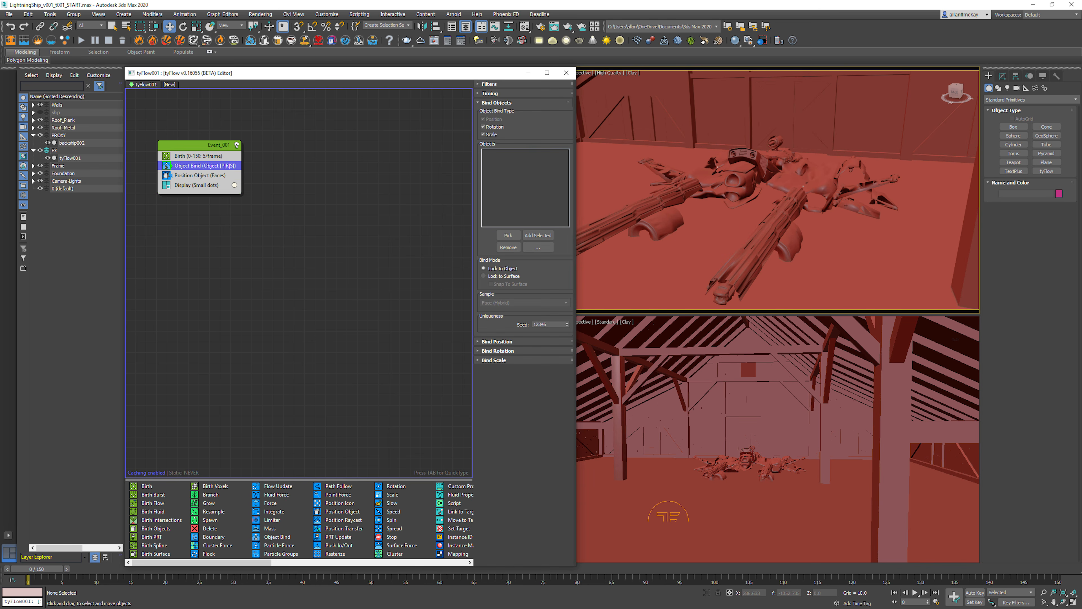
left_click_drag(226, 166, 235, 180)
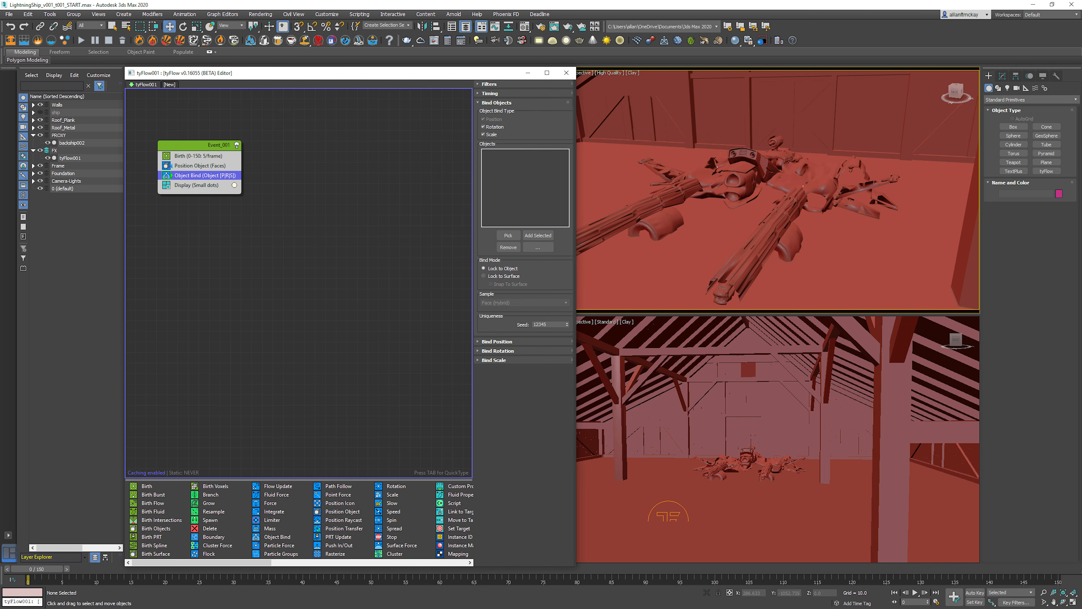
left_click(200, 165)
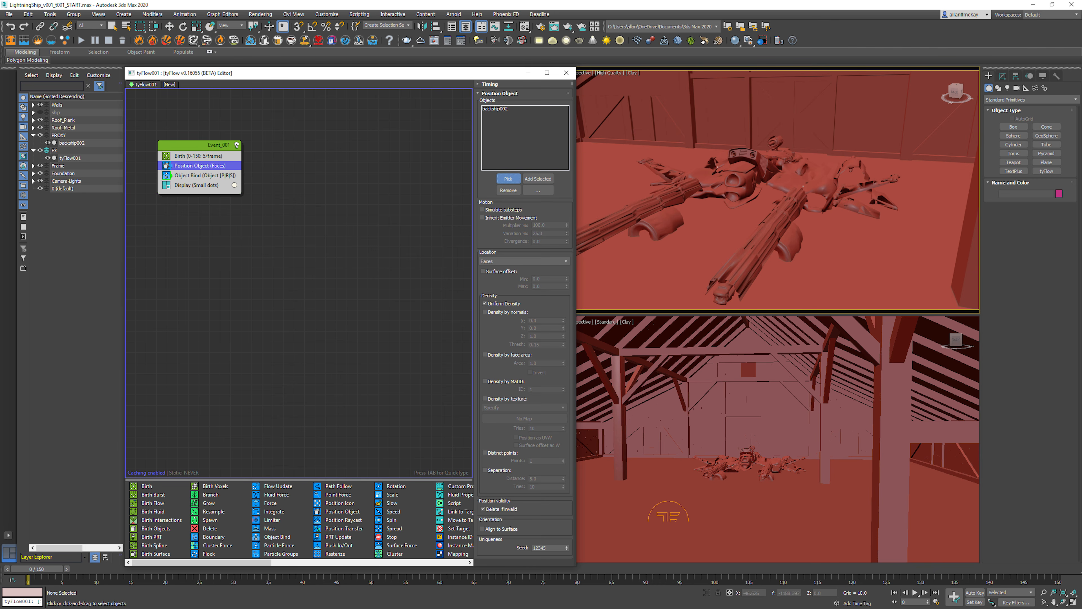
left_click(767, 183)
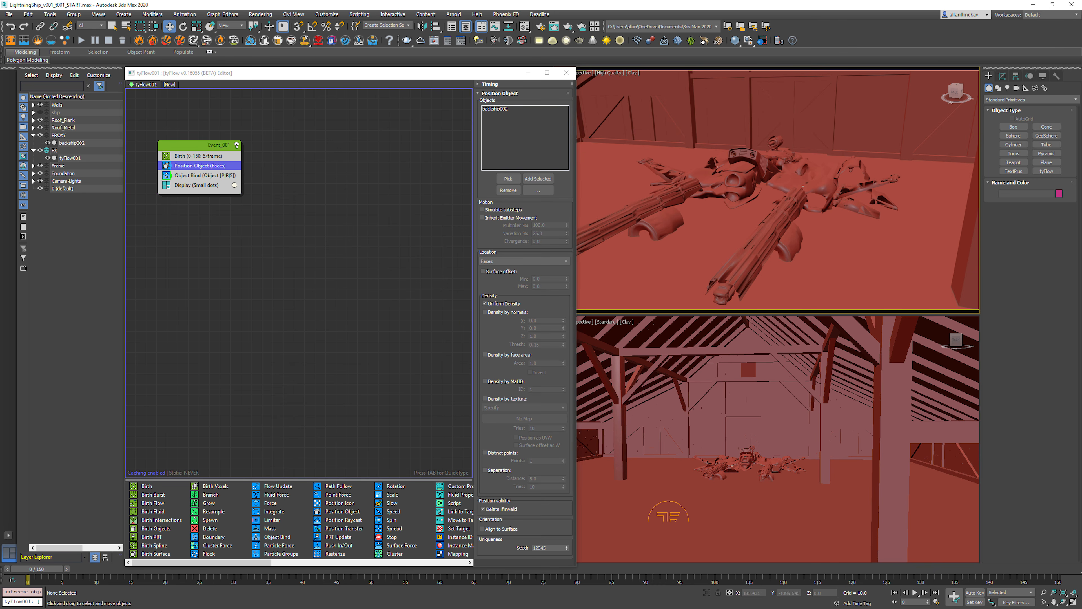
key("F3")
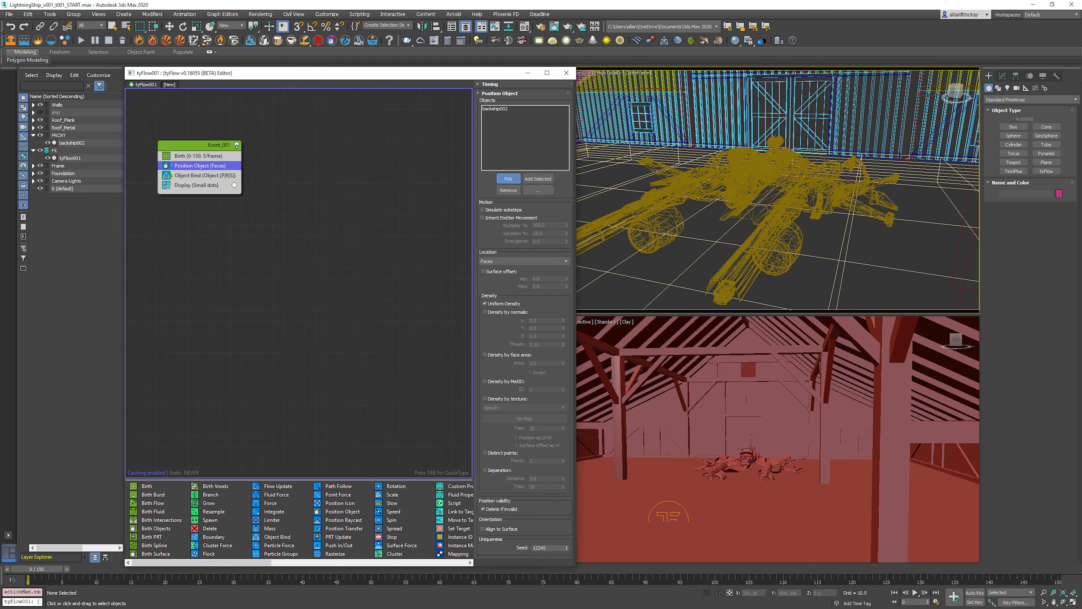
right_click(767, 188)
Step: Pick the proxy ship backship002 as the Object Bind operator's object and preview the animation in shaded view
left_click(204, 175)
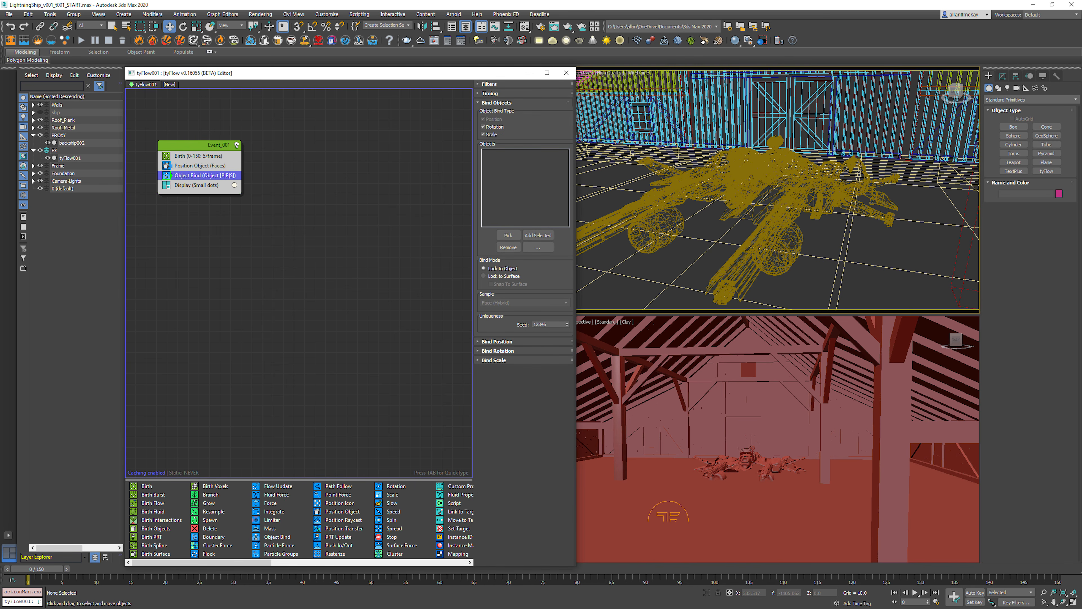
left_click(508, 235)
left_click(763, 199)
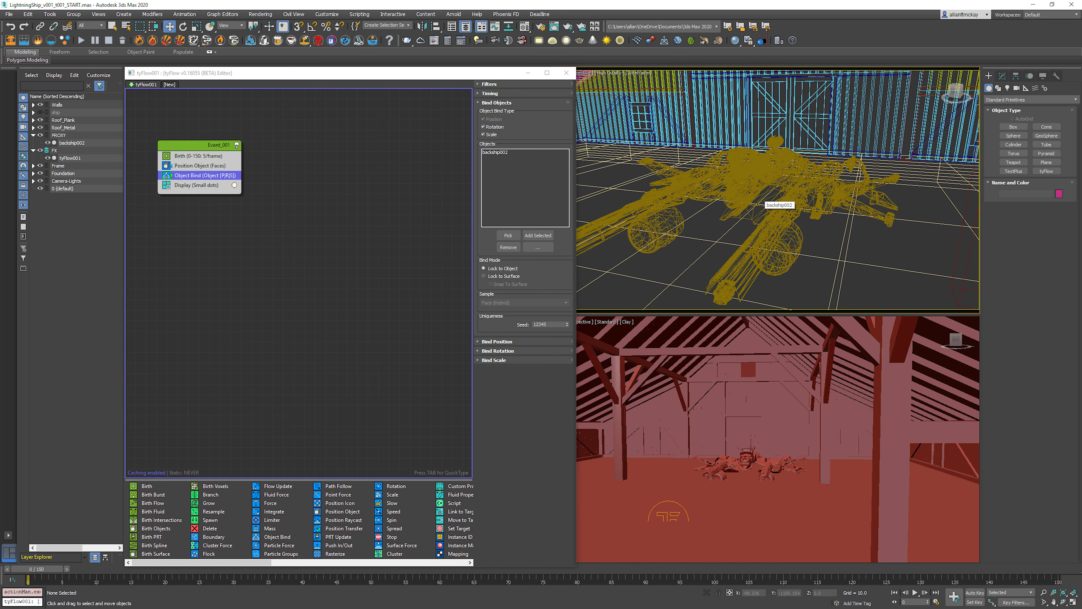
key("slash")
key("F3")
key("slash")
Step: Set the Display operator's type to Ticks and its display colour to bright green
left_click(197, 185)
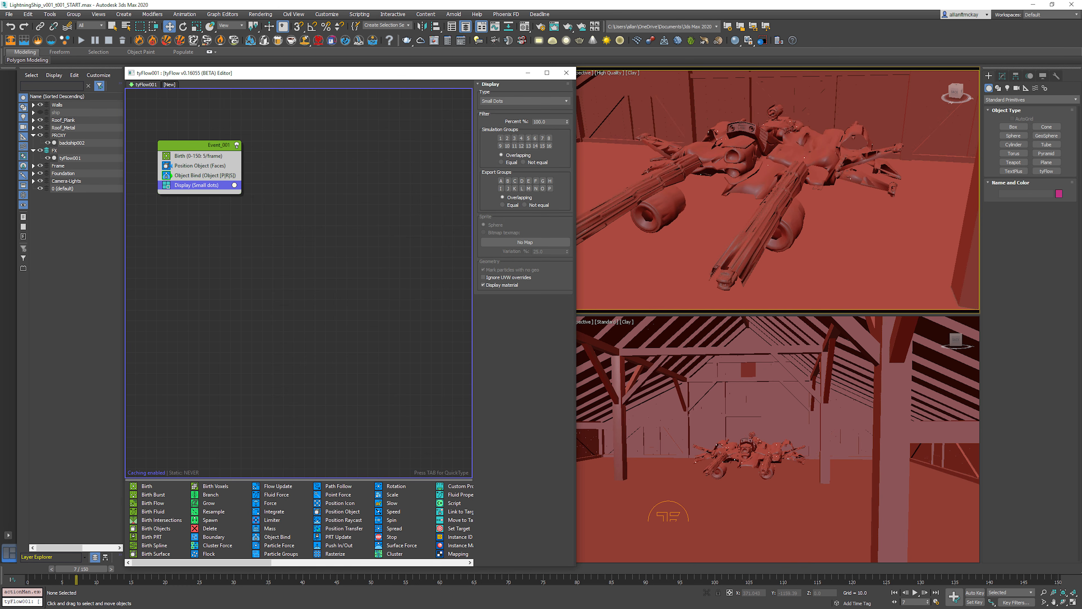
left_click(524, 100)
left_click(503, 122)
left_click(234, 185)
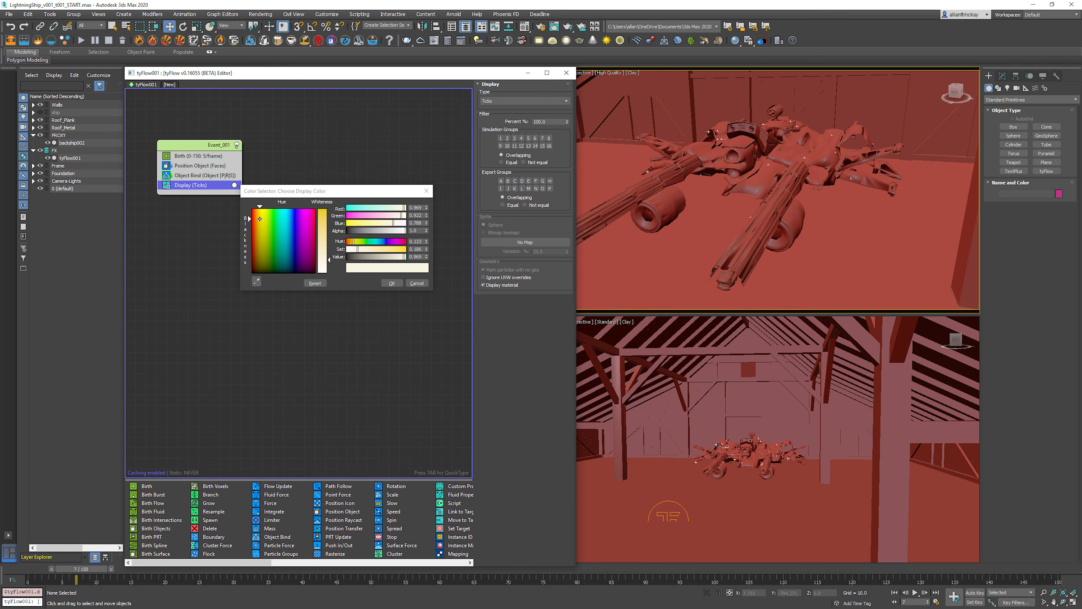
left_click_drag(274, 228, 272, 209)
left_click_drag(323, 260, 323, 208)
left_click(392, 283)
Step: Advance a few frames and play the animation to check that the tick particles follow the ship, and rewind
left_click(630, 273)
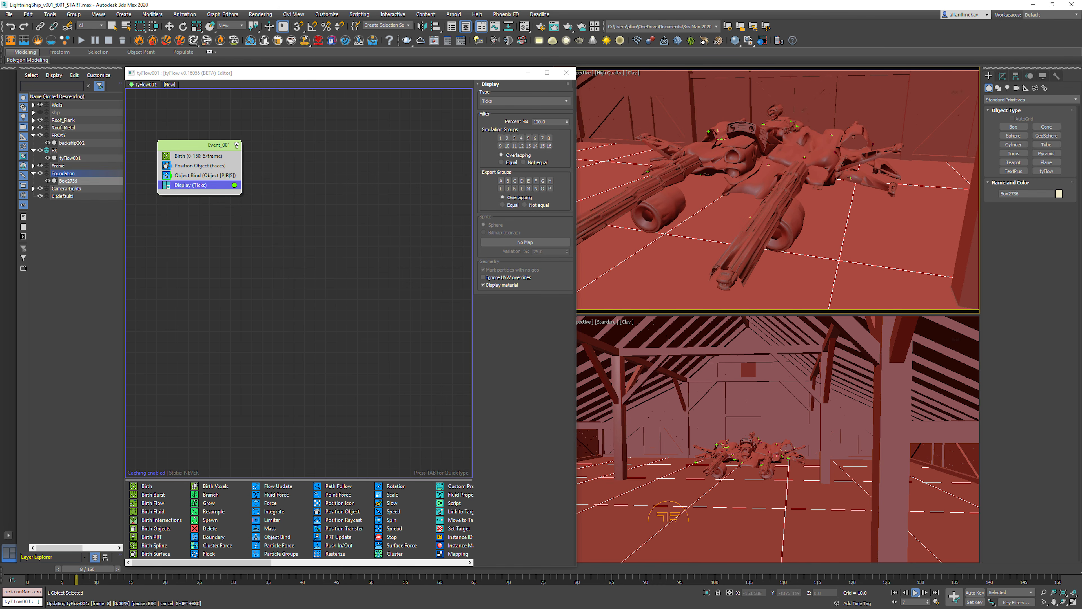
key("period")
key("period")
mouse_move(767, 183)
middle_mouse_down("alt")
mouse_move(761, 226)
mouse_move(756, 201)
middle_mouse_up("alt")
key("slash")
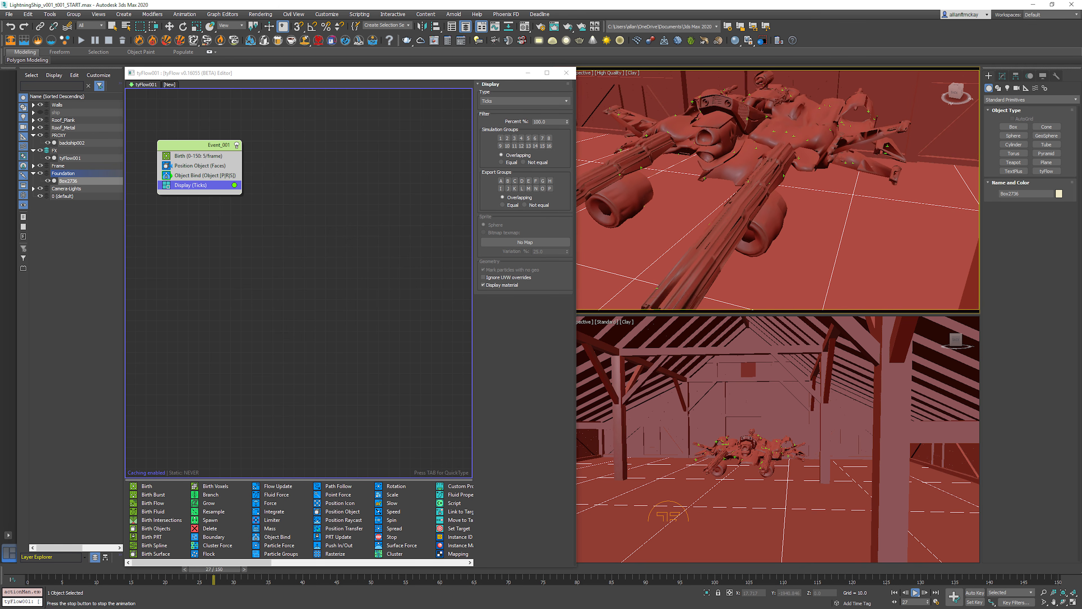
key("slash")
key("Home")
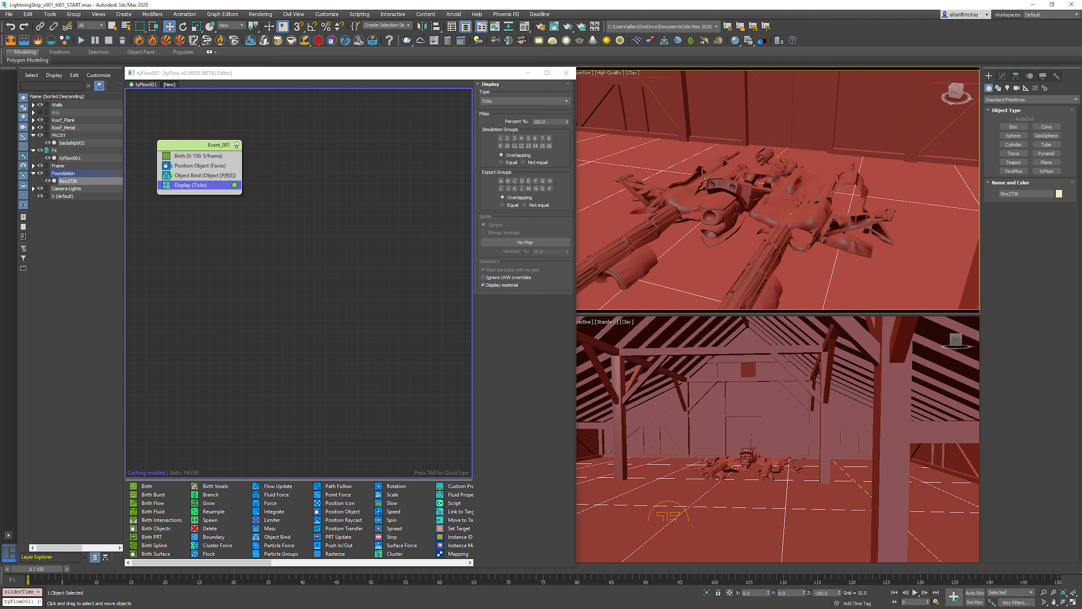
Step: Add a Delete operator to Event_001 and place it below the Display operator
left_click(273, 158)
left_click(186, 144)
key("Tab")
type("de")
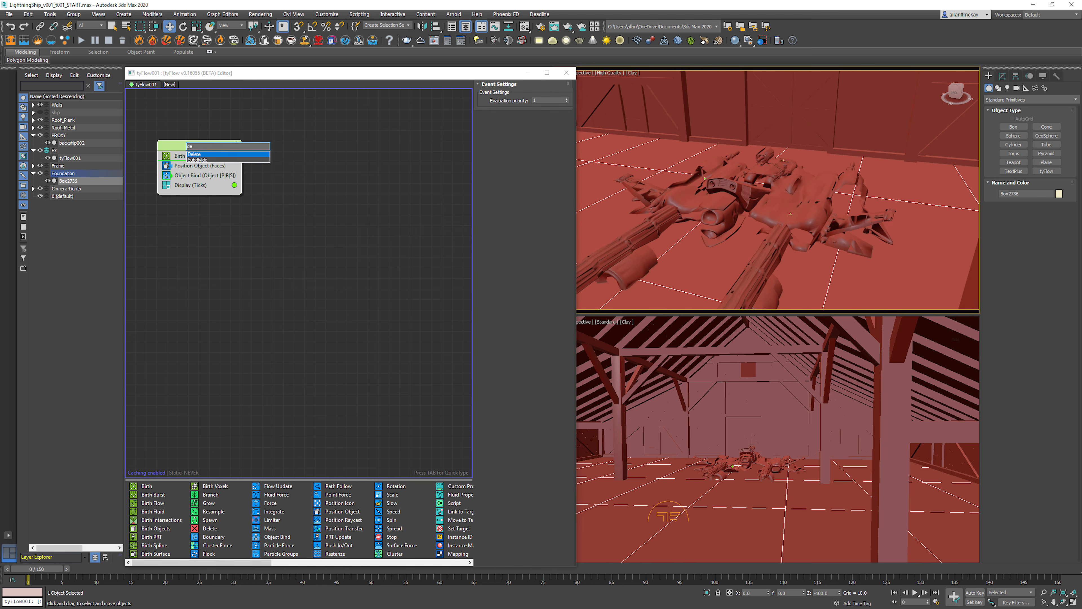
key("Return")
left_click_drag(194, 165, 213, 197)
Step: Set the Delete operator's timing to Event Age with a range start of 5 and a variation of 3
left_click(524, 104)
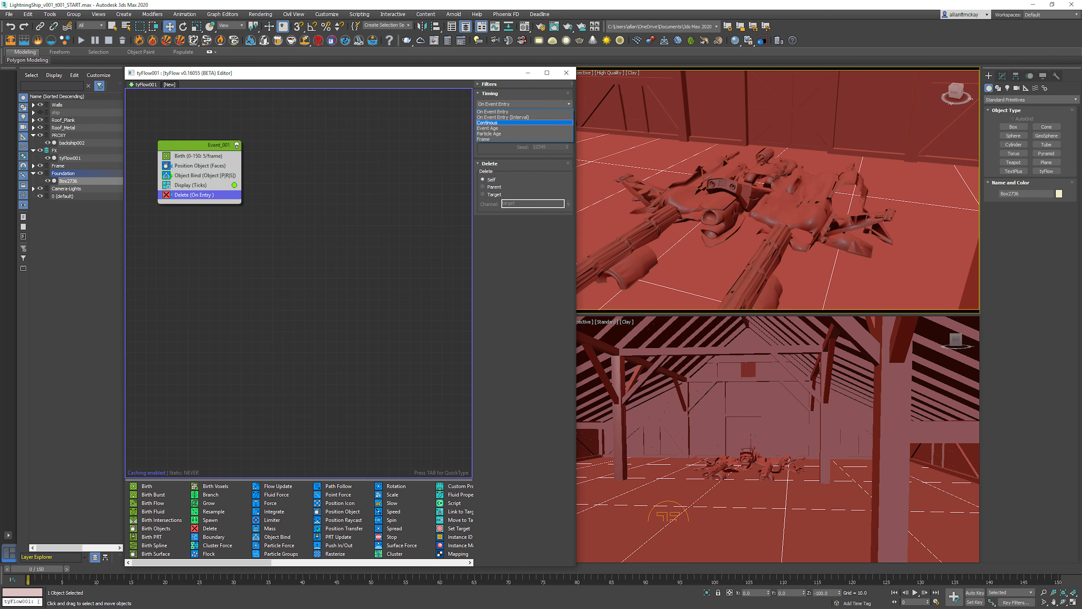
left_click(490, 128)
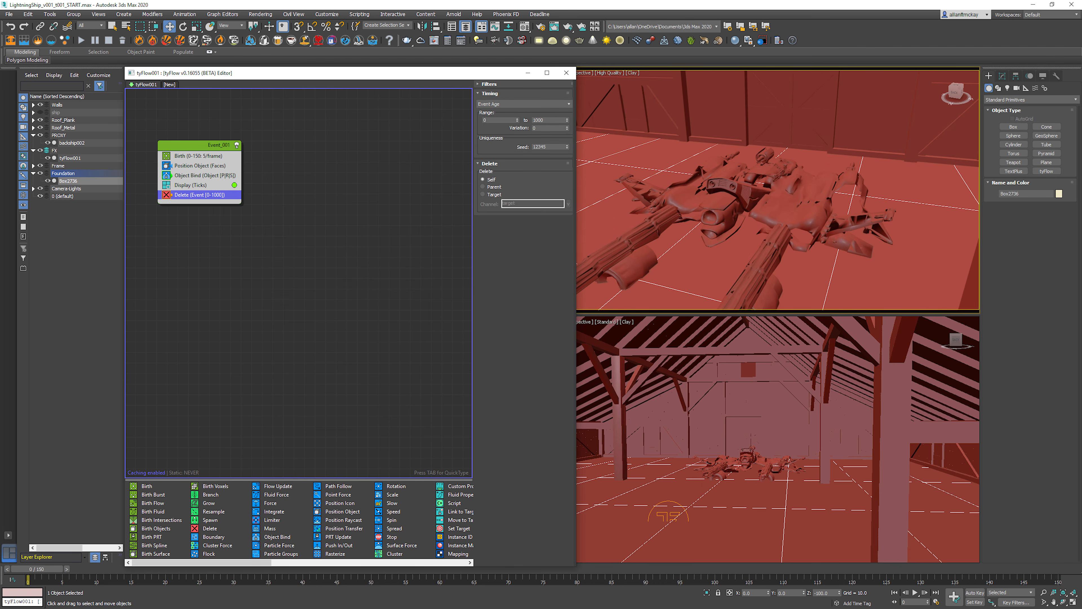
double_click(496, 120)
type("5")
key("Tab")
key("Return")
Step: Play the animation to check the particles' shortened lifespan and return to the first frame
key("slash")
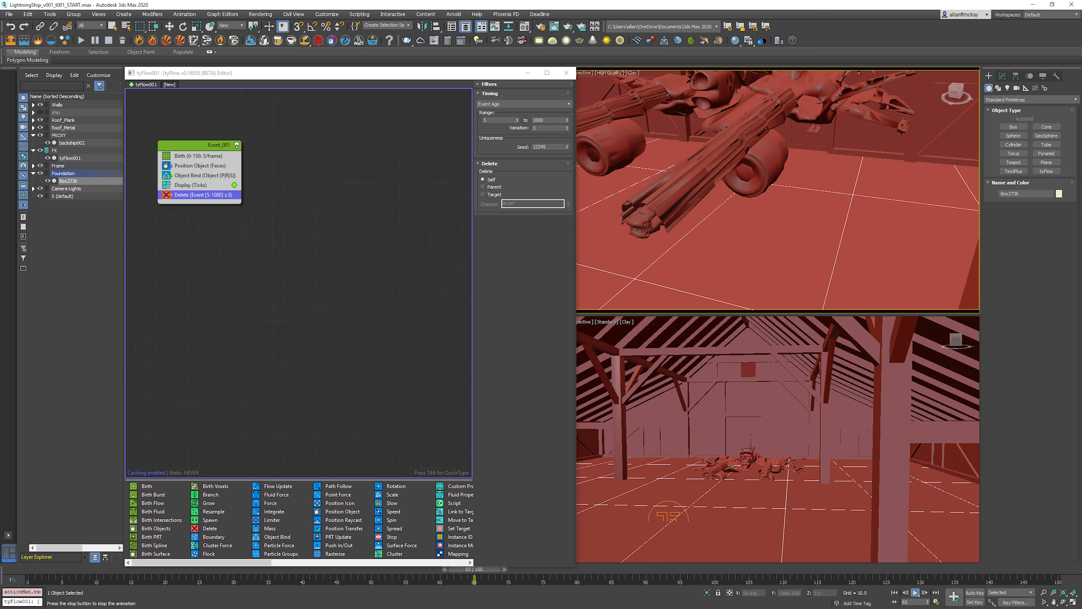
key("period")
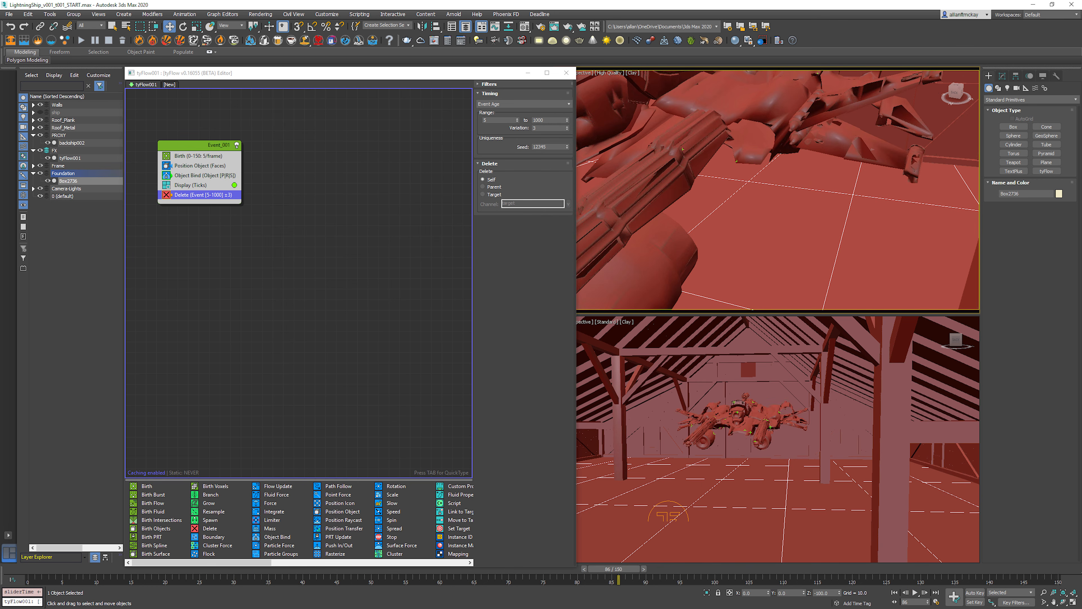
key("Home")
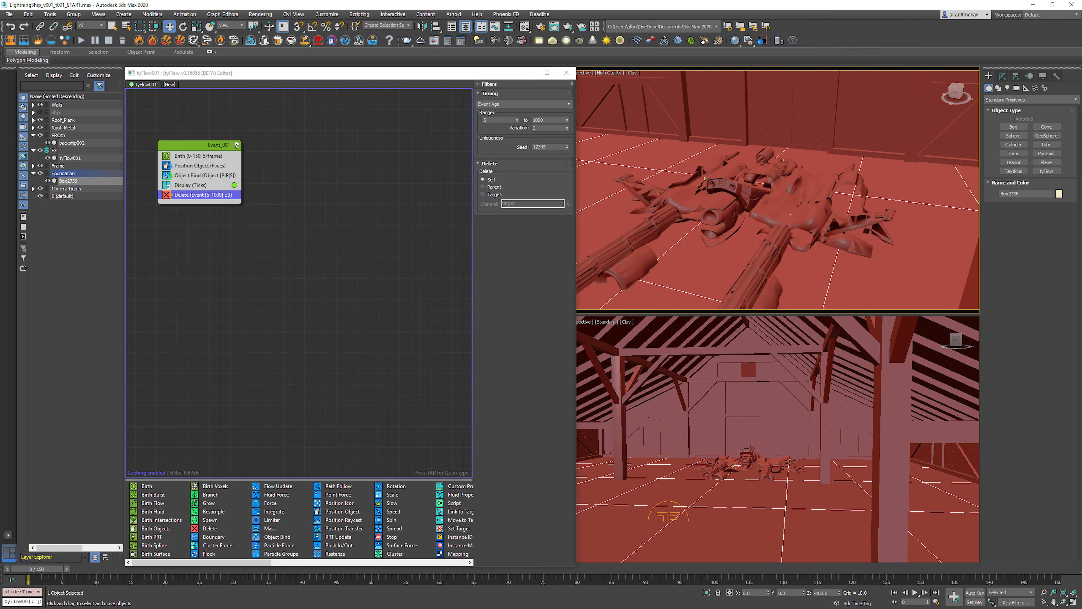
Step: Turn on edged faces in the lower perspective viewport, adjust its angle and check the barn in wireframe
left_click(751, 431)
left_click(772, 434)
key("F4")
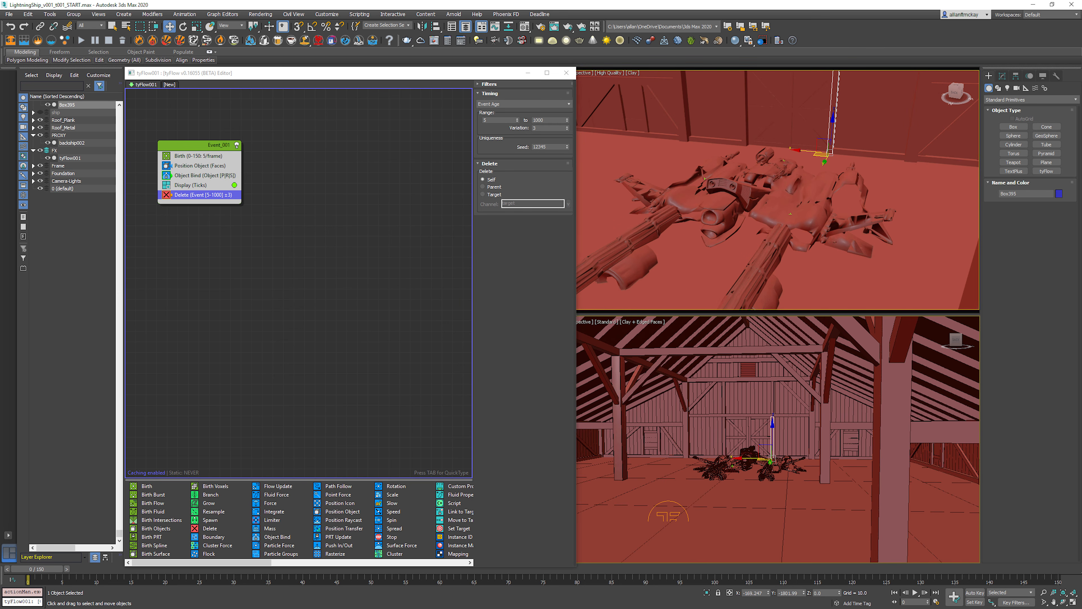
mouse_move(772, 435)
middle_mouse_down()
mouse_move(820, 415)
mouse_move(895, 416)
mouse_move(713, 441)
mouse_move(785, 441)
middle_mouse_up()
key("F3")
key("F3")
key("F3")
key("F3")
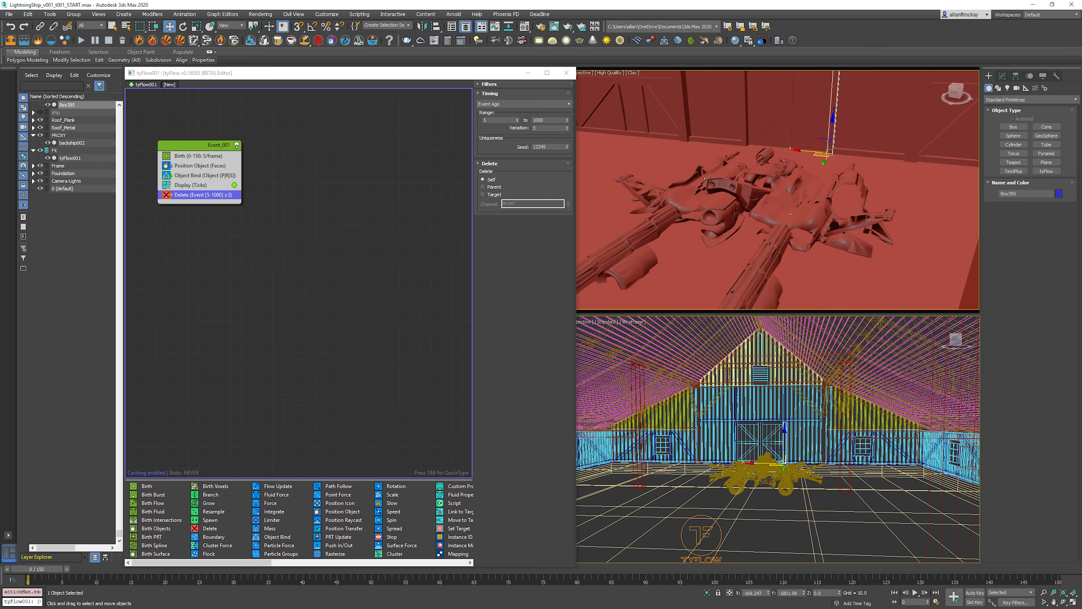
Step: Hide the Roof_Plank, Roof_Metal and Walls layers, keeping the Frame and Foundation layers visible
left_click(40, 120)
left_click(40, 127)
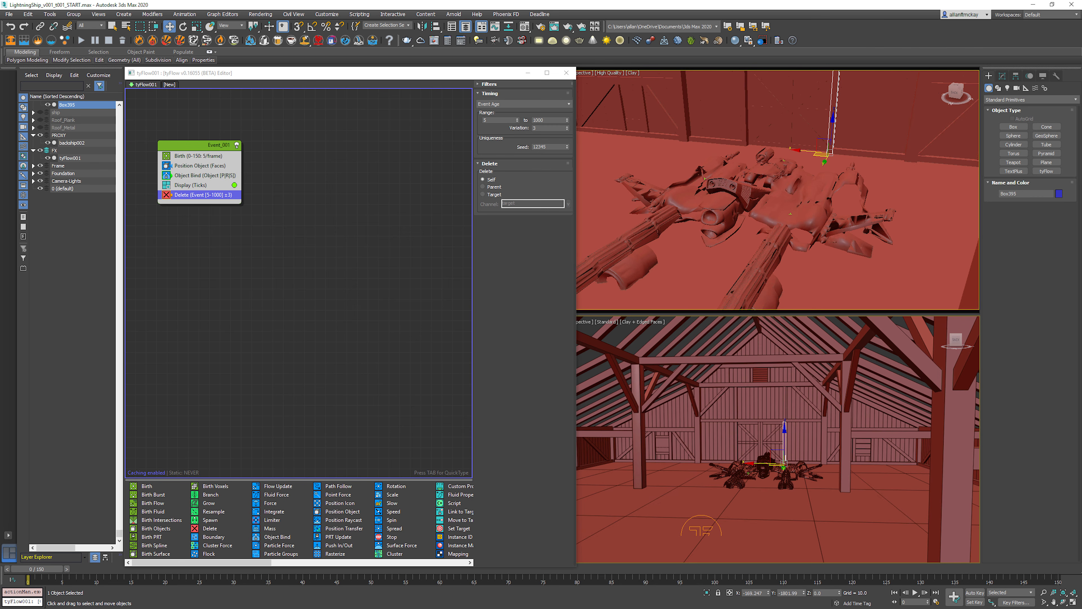
left_click(40, 165)
left_click(40, 166)
left_click(40, 173)
left_click(40, 174)
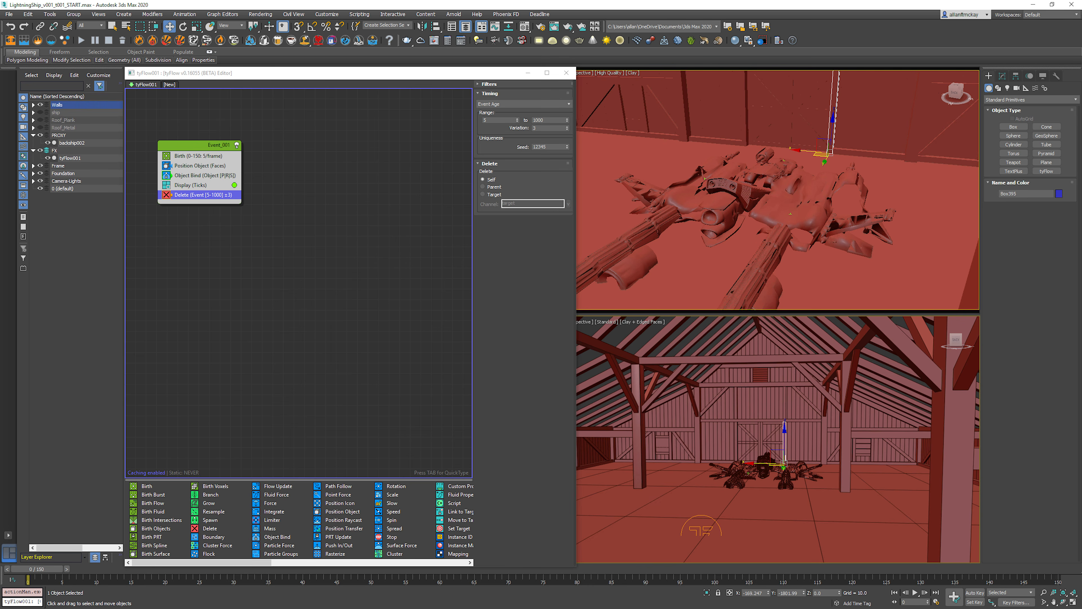
left_click(40, 105)
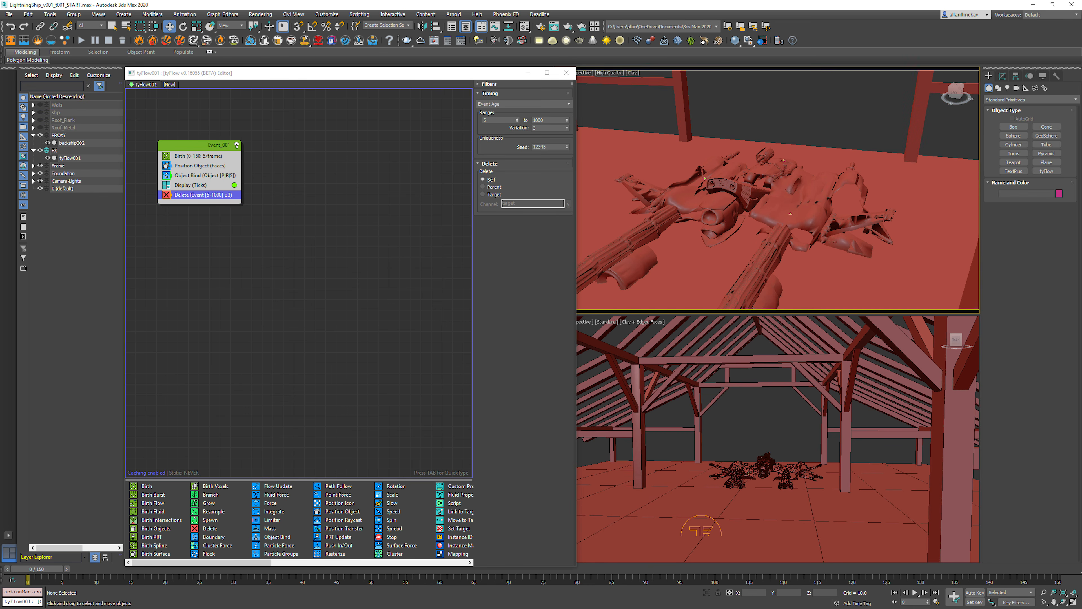
Step: Examine the open barn frame and centre the upper perspective view on the proxy ship from the front
scroll(778, 192, "down", 10)
middle_click_drag(778, 192, 789, 159, "alt")
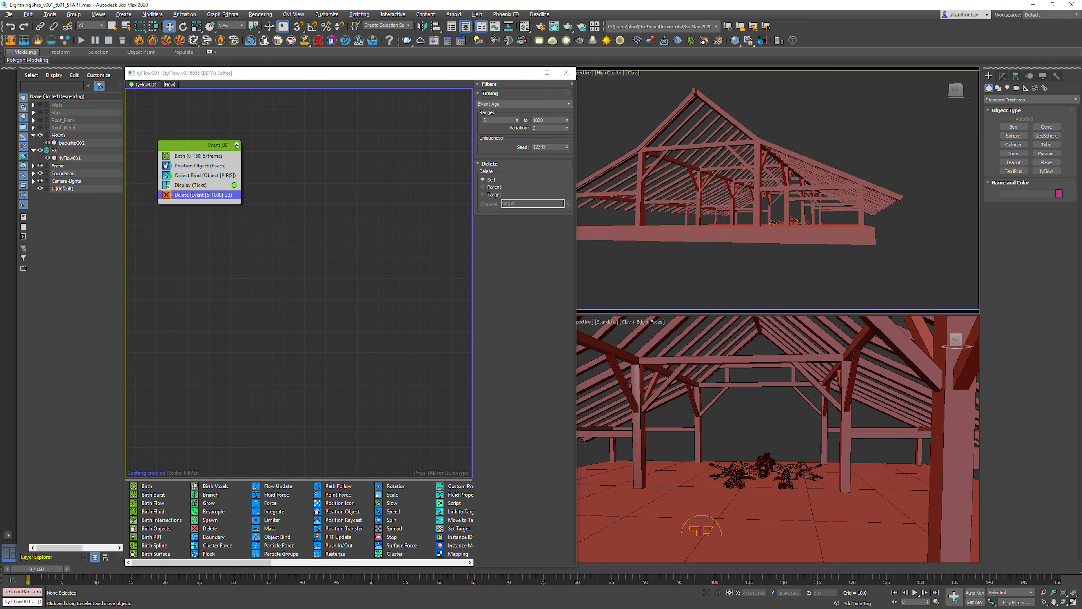
scroll(778, 189, "up", 15)
scroll(821, 226, "up", 5)
scroll(821, 227, "down", 3)
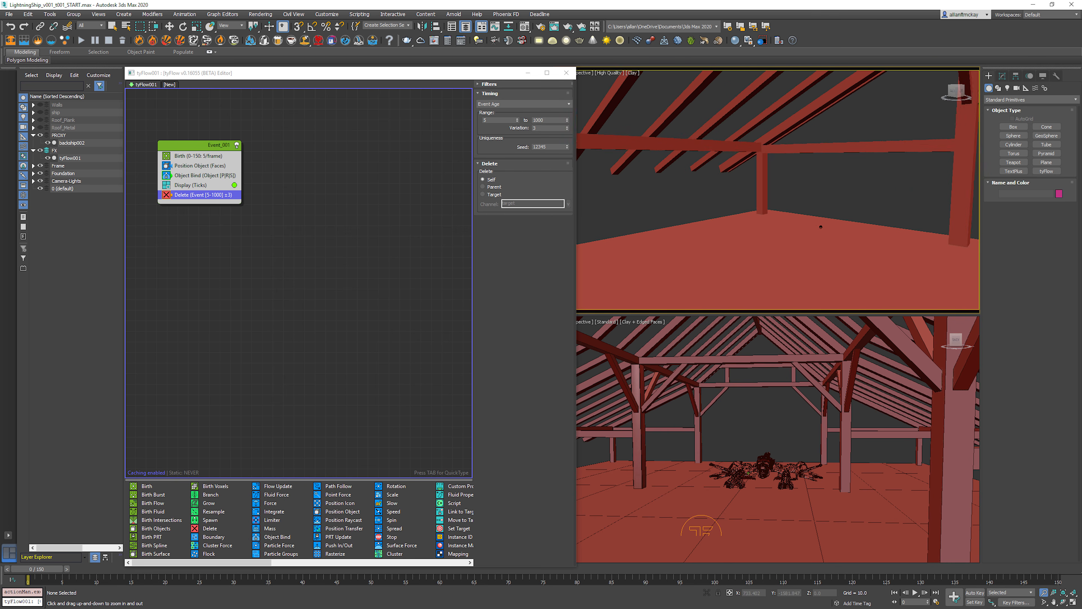
scroll(821, 227, "down", 8)
left_click(897, 186)
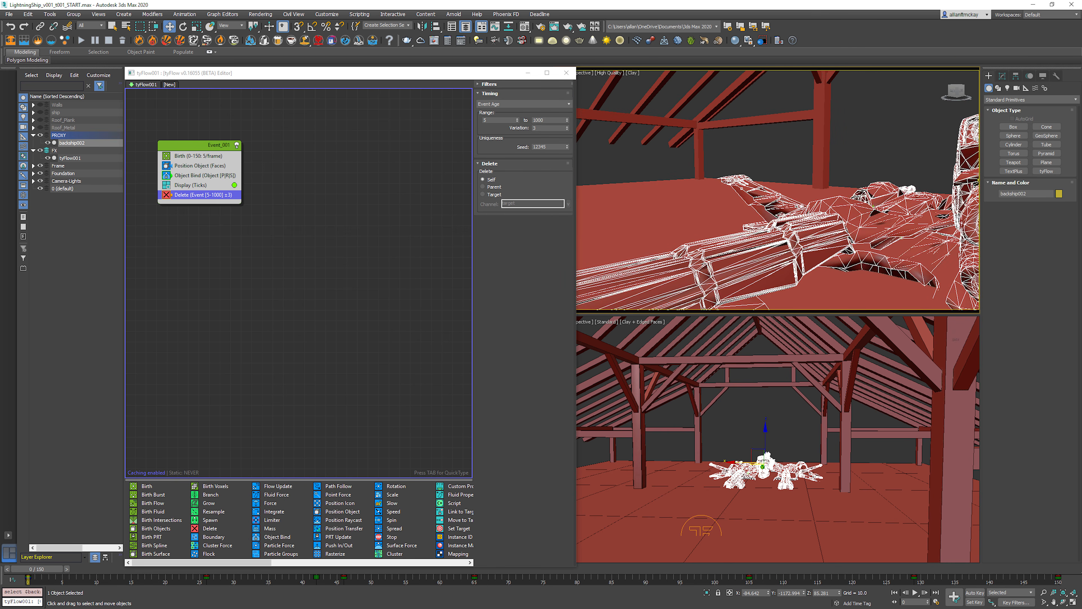
key("z")
middle_click_drag(898, 187, 953, 192, "alt")
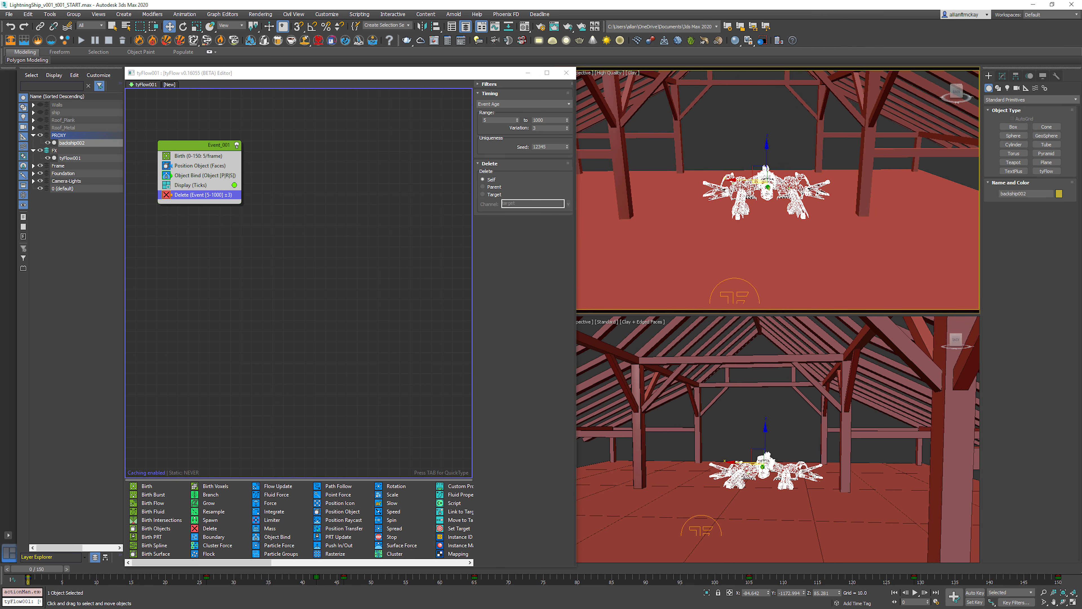
key("ctrl+d")
Step: Play the animation to review the ship and its bound particles flying through the open barn frame
key("slash")
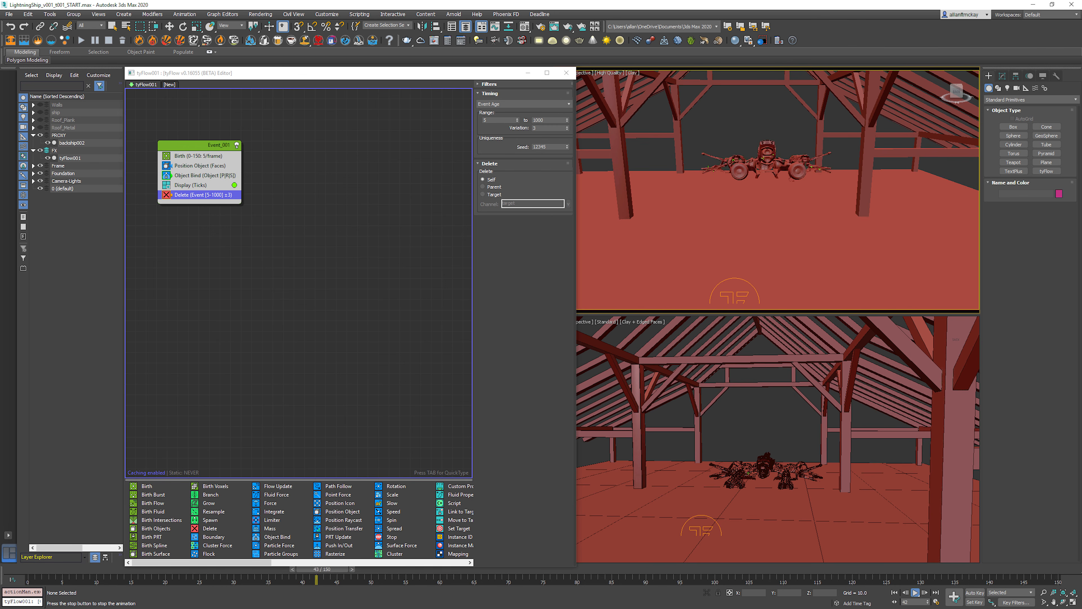
key("slash")
key("w")
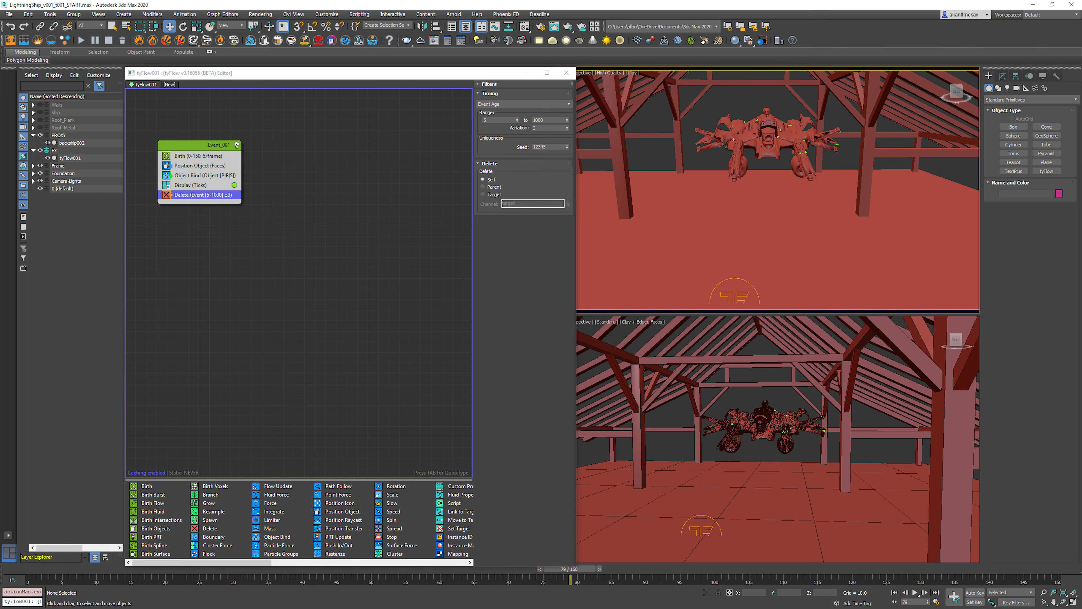
Step: Return to the first frame and add a Surface Test operator to Event_001, placed between Display and Delete
key("Home")
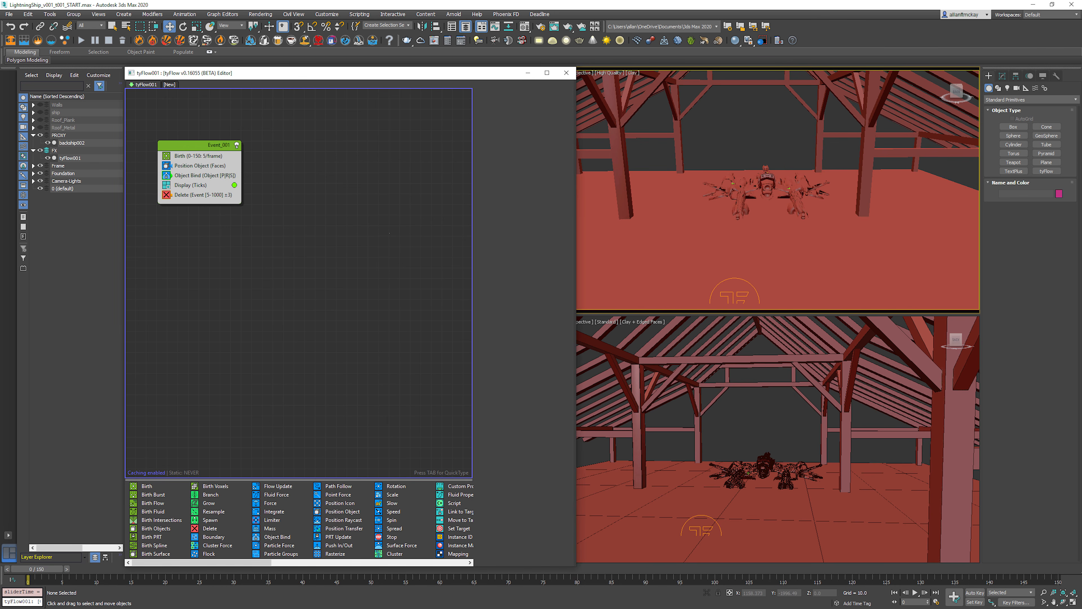
left_click(183, 145)
key("Tab")
type("surf")
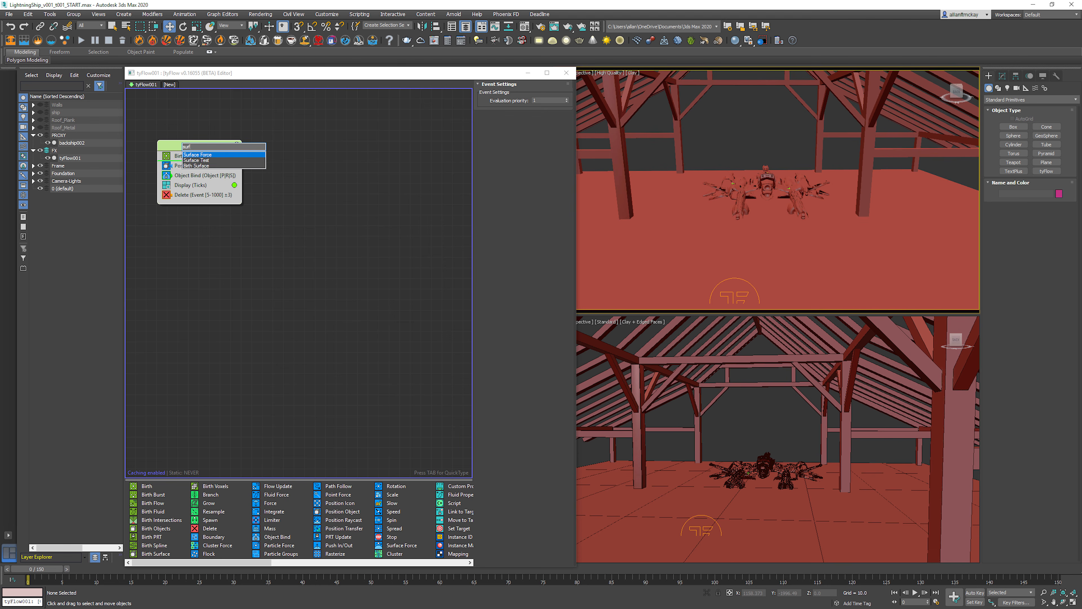
key("Down")
key("Return")
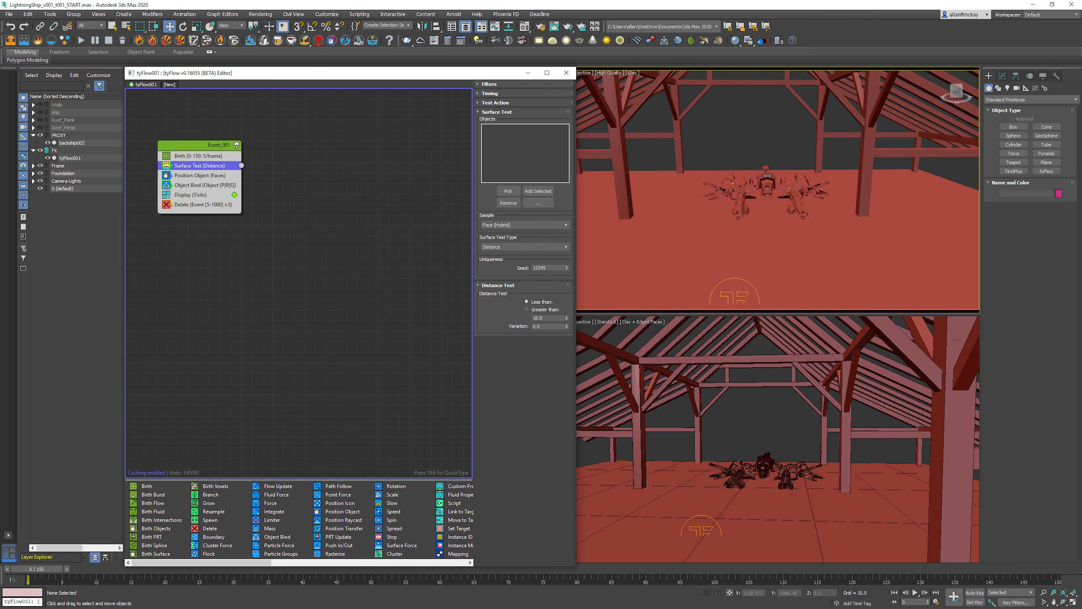
left_click_drag(200, 166, 213, 200)
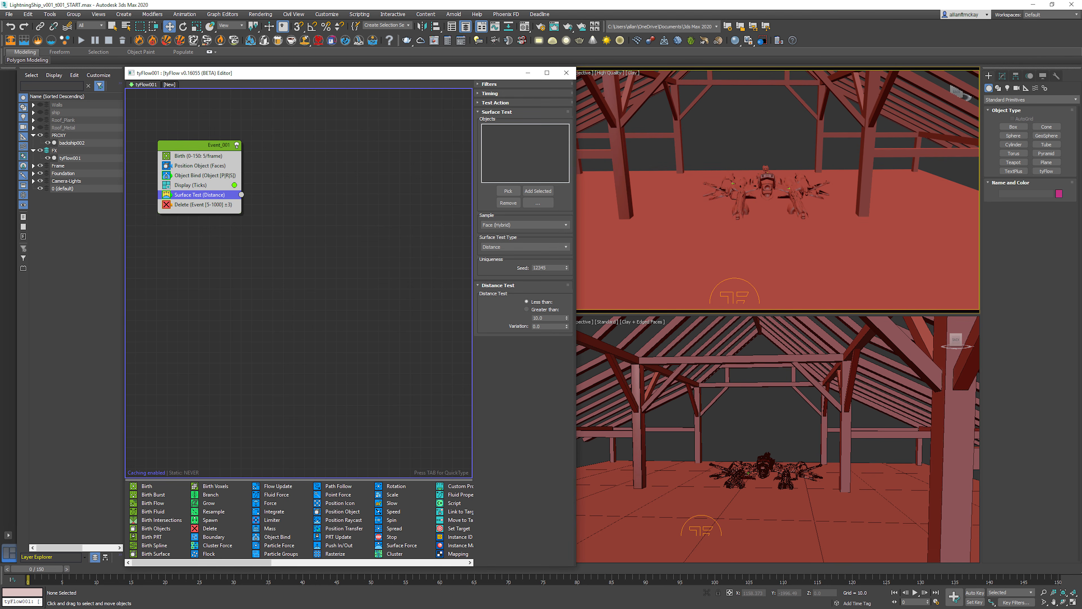
Step: View the barn from its long side and select the frame beams covering the part where the ship flies
scroll(733, 189, "down", 8)
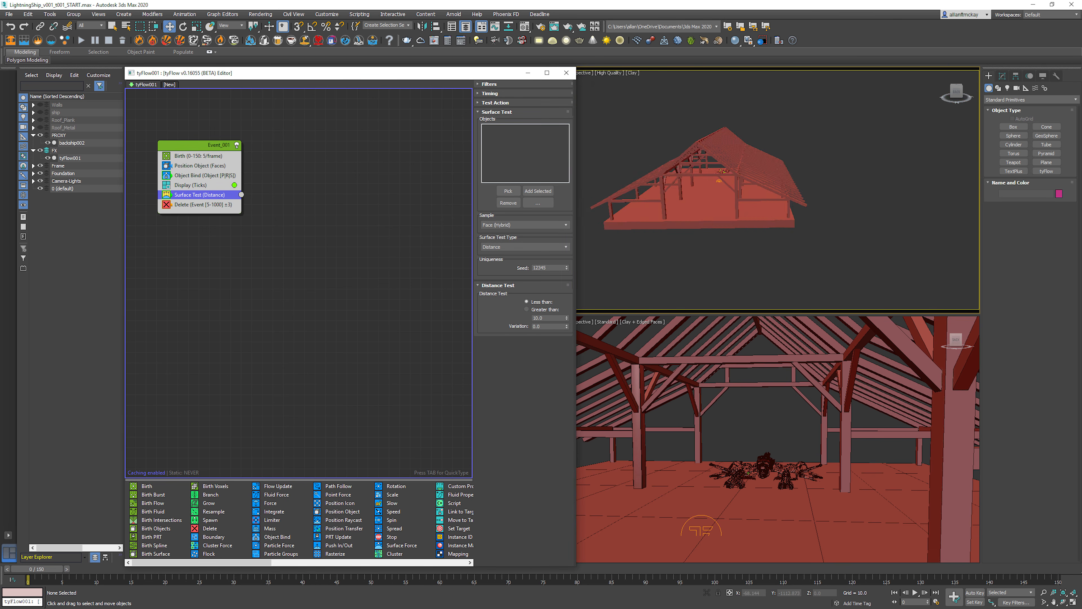
middle_click_drag(733, 189, 703, 198, "alt")
left_click(673, 203)
key("6")
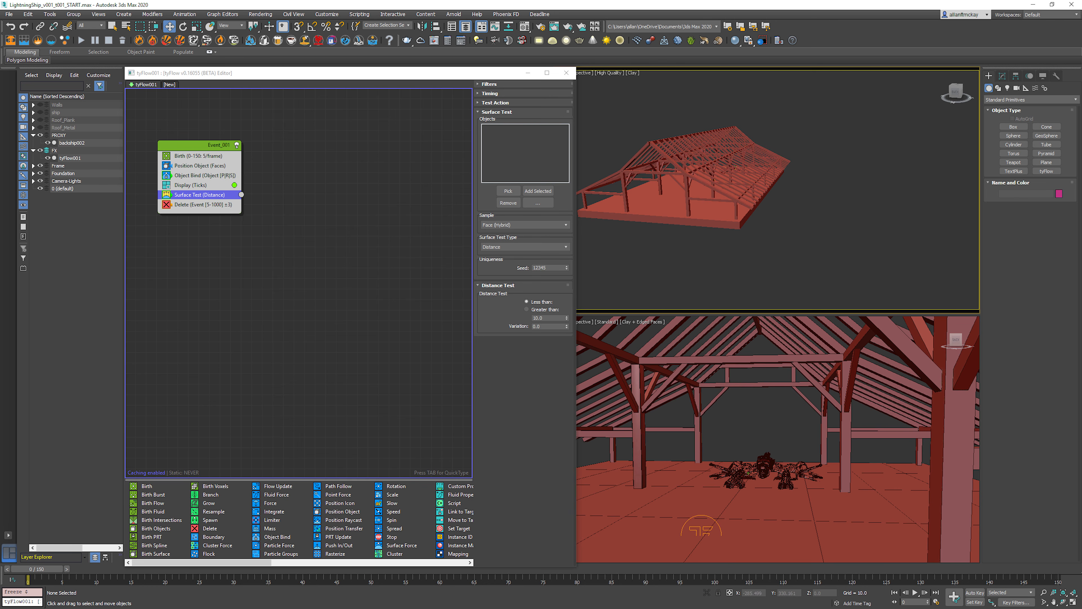
scroll(742, 158, "up", 5)
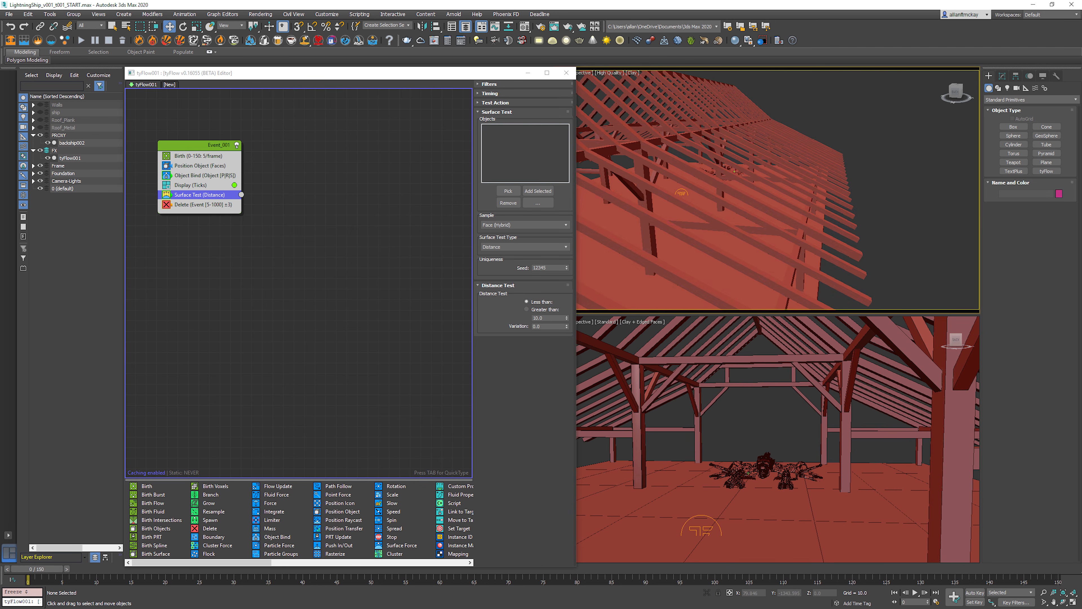
scroll(742, 158, "up", 5)
left_click(799, 154)
key("6")
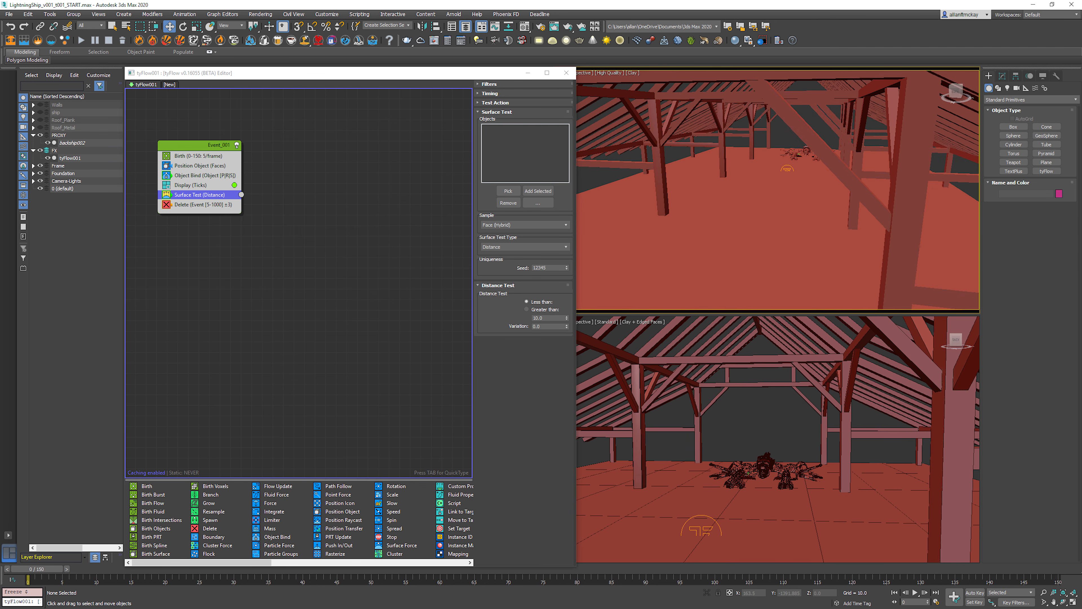
scroll(801, 156, "down", 10)
middle_click_drag(801, 157, 789, 158, "alt")
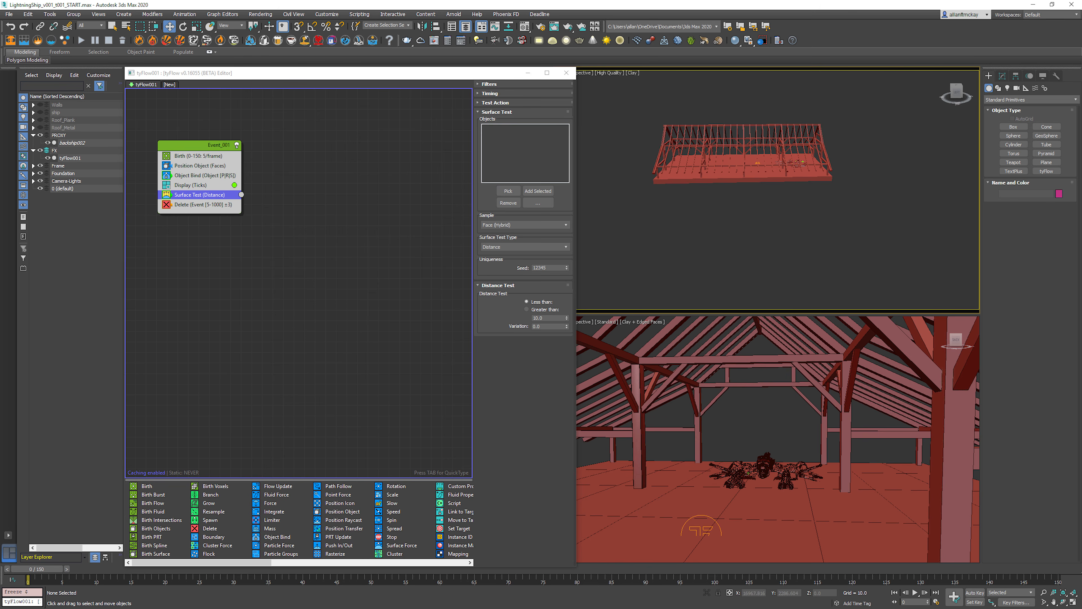
left_click_drag(722, 140, 727, 144)
left_click(761, 100)
middle_click_drag(761, 100, 762, 91, "alt")
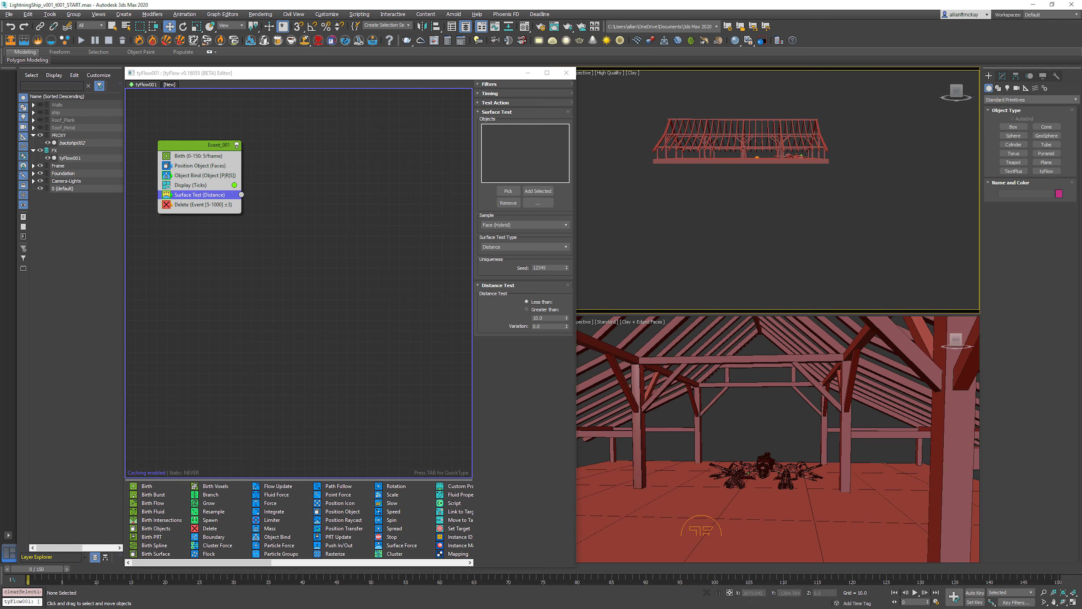
scroll(801, 154, "up", 6)
left_click_drag(588, 103, 931, 128)
scroll(916, 133, "down", 6)
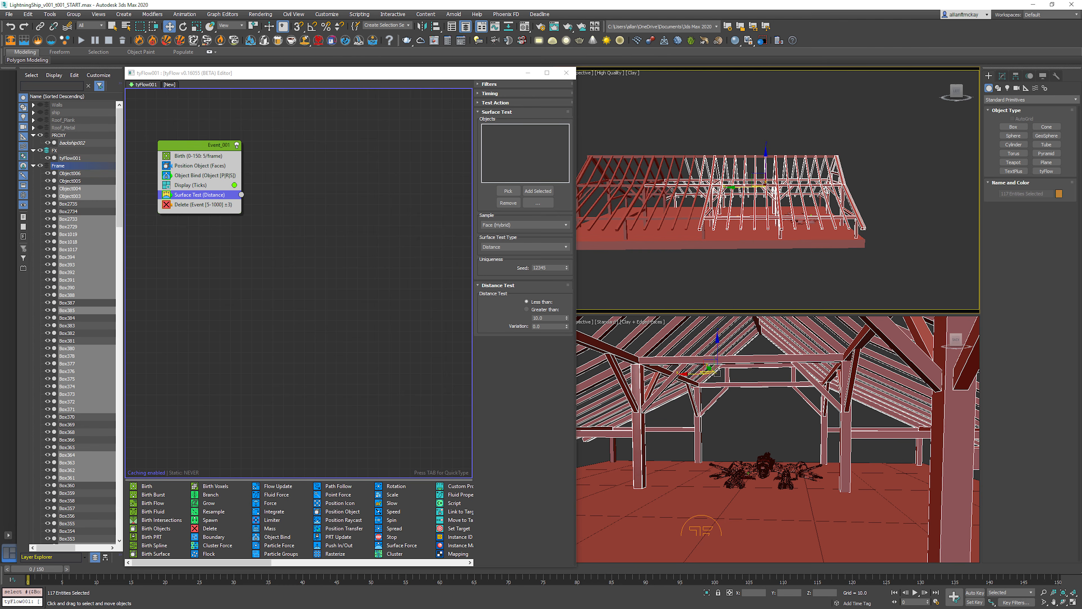
Step: Refine the beam selection by removing surplus rafters near the middle of the barn frame
middle_click_drag(916, 132, 953, 96)
left_click_drag(730, 103, 749, 129, "ctrl")
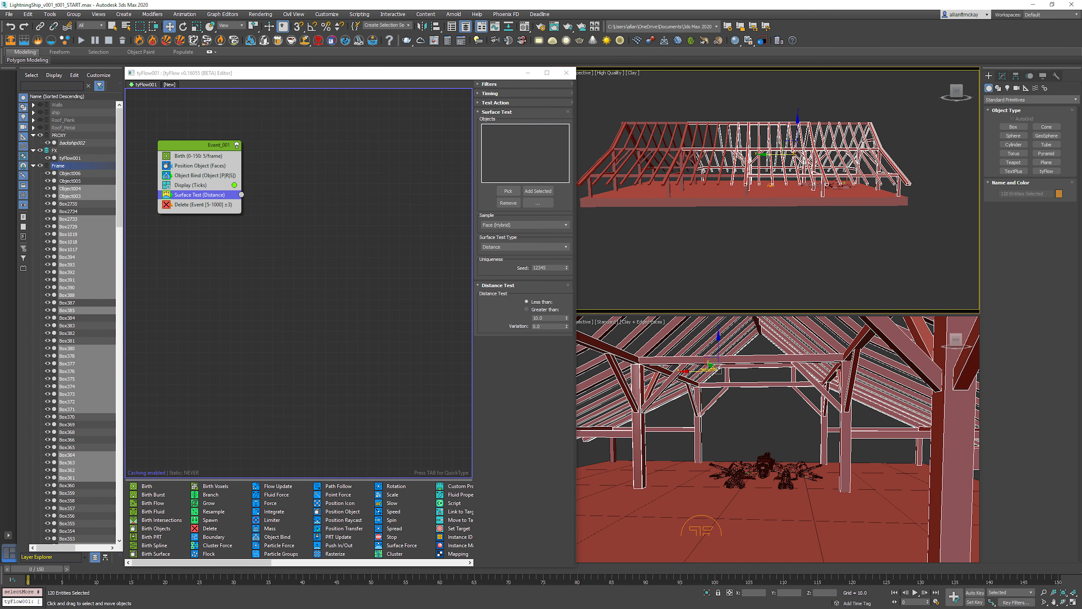
left_click_drag(680, 100, 709, 159, "alt")
middle_click_drag(709, 160, 717, 159, "alt")
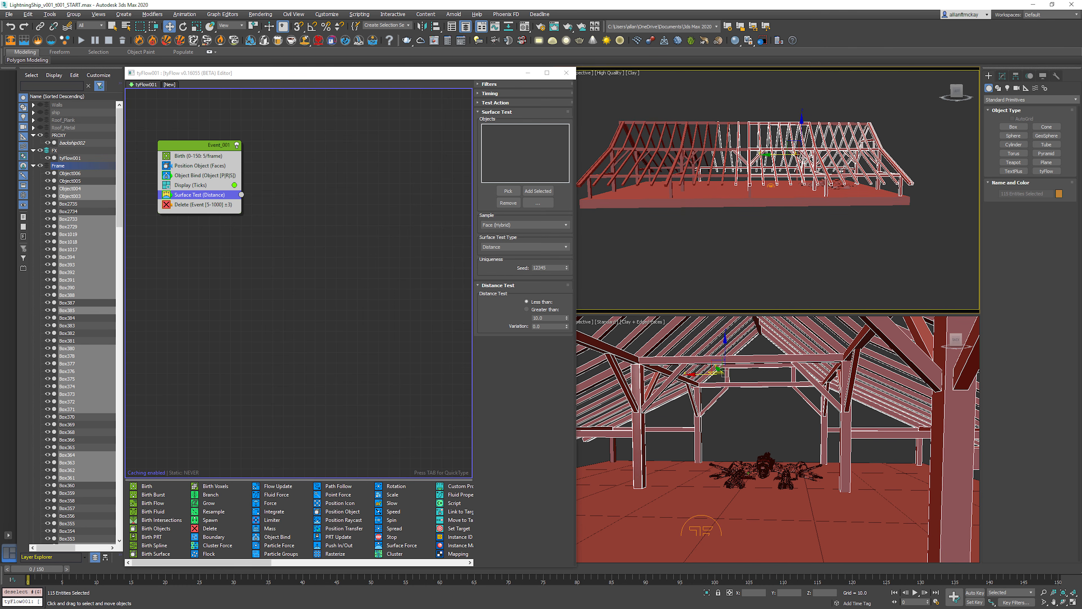
left_click_drag(693, 97, 728, 191, "alt")
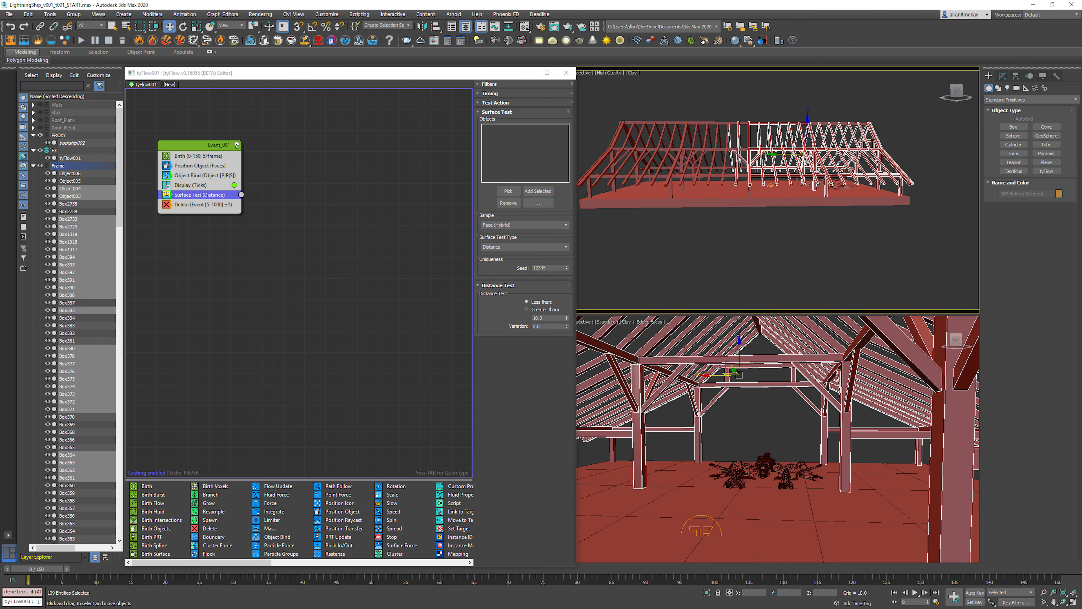
Step: Scrub the animation to check how far the ship travels and extend the beam selection along its flight path
left_click_drag(37, 569, 1045, 569)
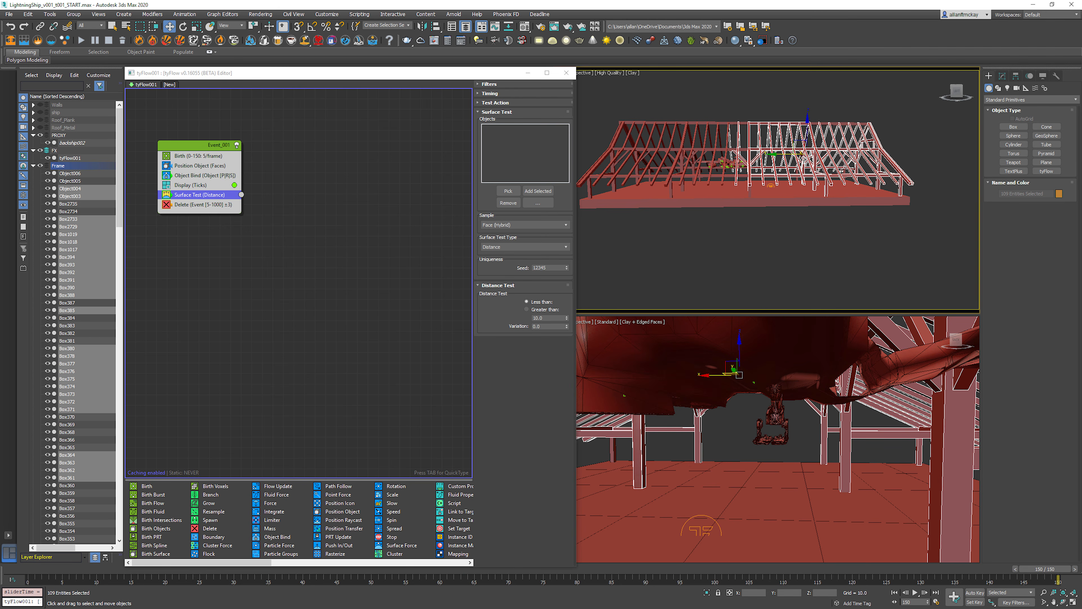
key("Home")
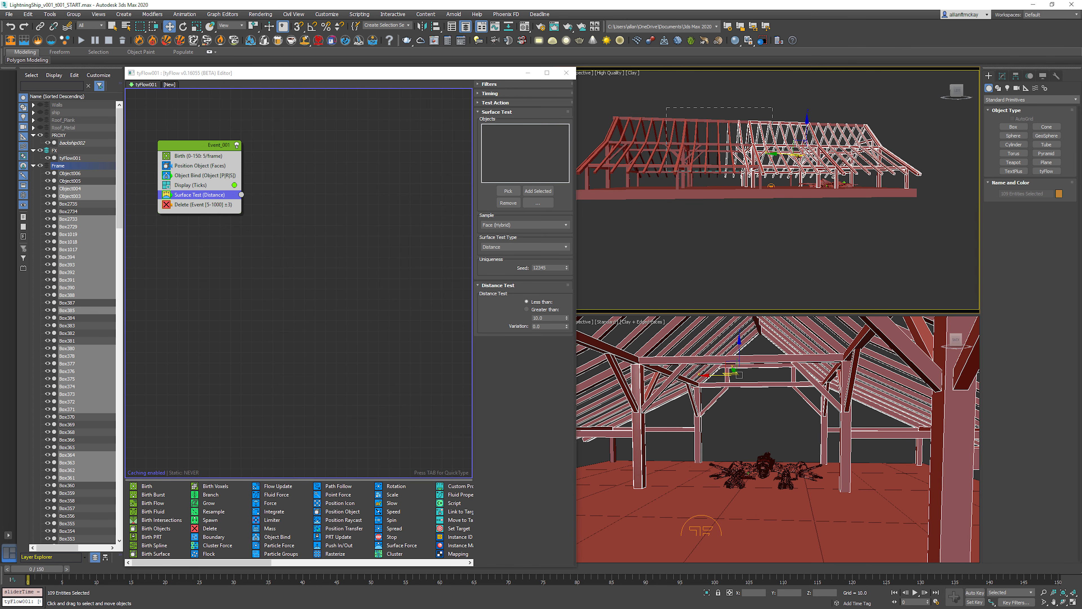
left_click_drag(772, 171, 772, 171, "ctrl")
left_click_drag(623, 144, 625, 146, "alt")
middle_click_drag(631, 153, 675, 192, "alt")
Step: Add the selected frame beams to the Surface Test operator's object list
left_click(507, 191)
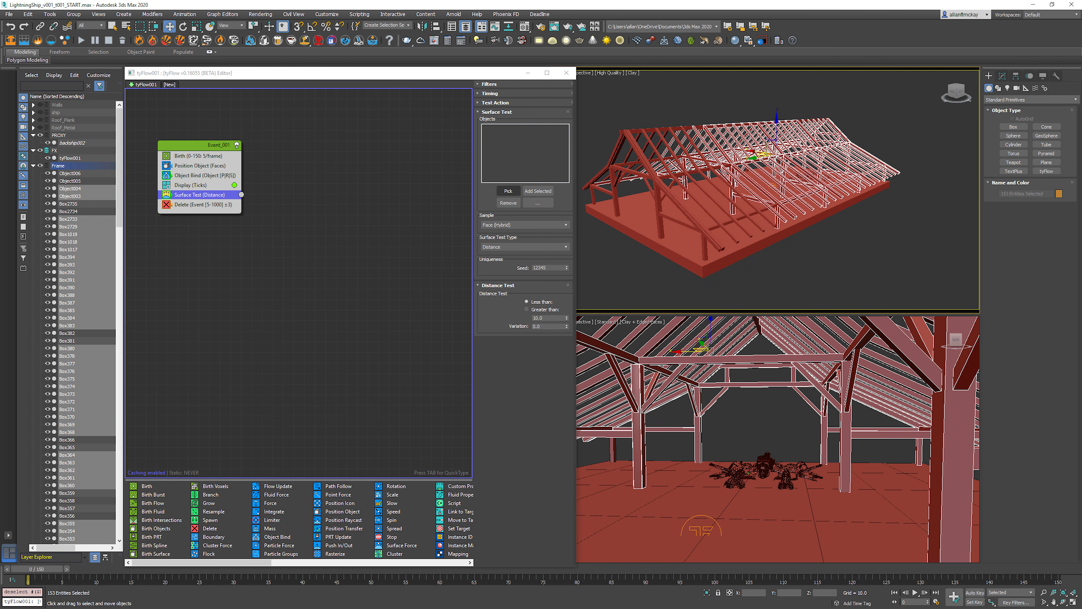
left_click(538, 191)
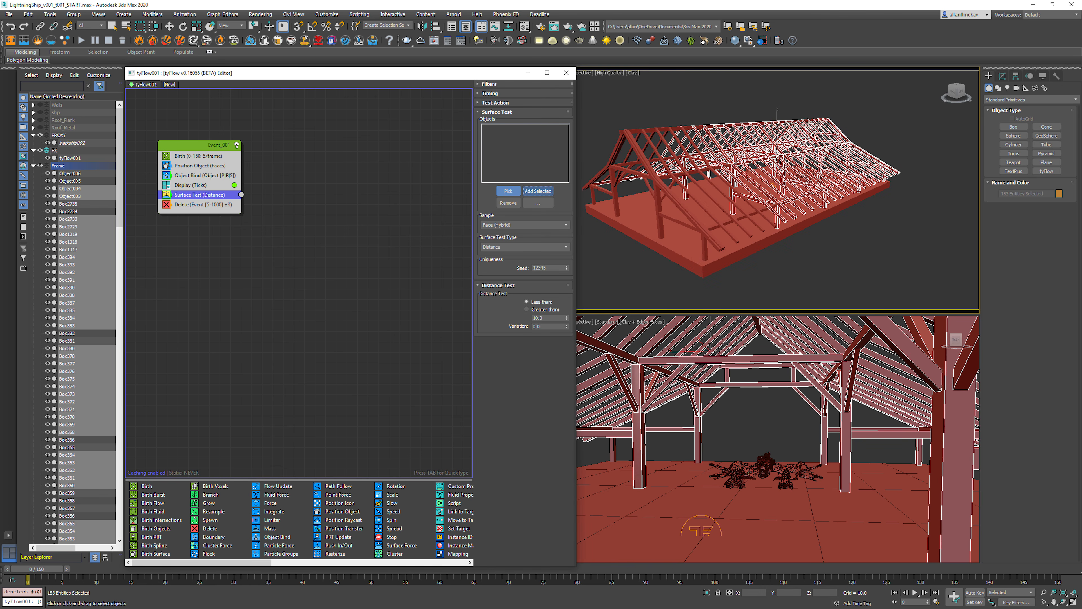
left_click(508, 190)
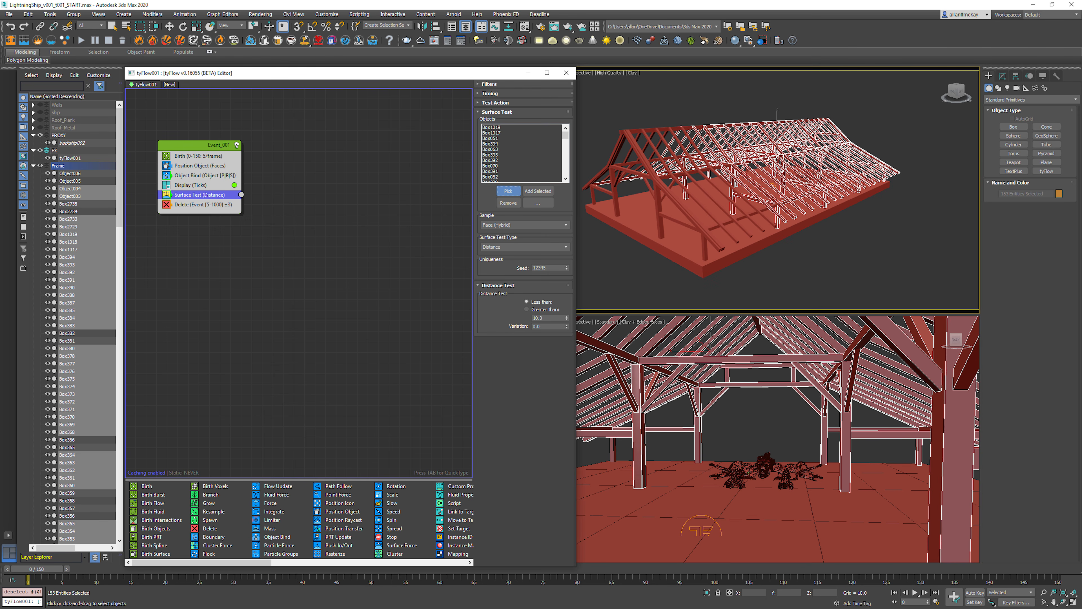
left_click(316, 239)
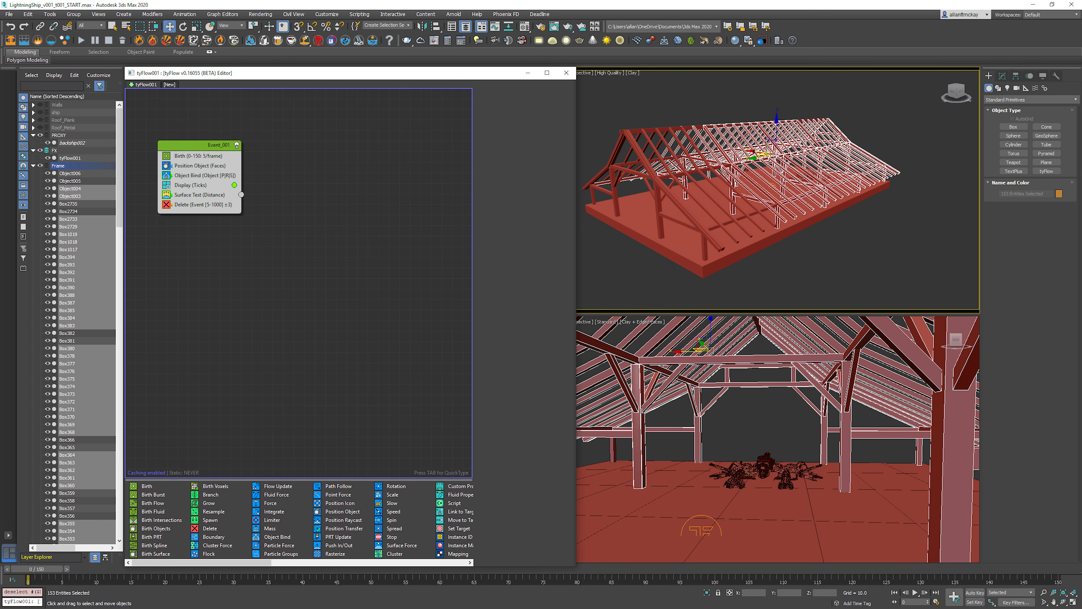
Step: Copy the Delete operator into a new event and connect the Surface Test output to that event
left_click(199, 205)
right_click(199, 205)
left_click(221, 210)
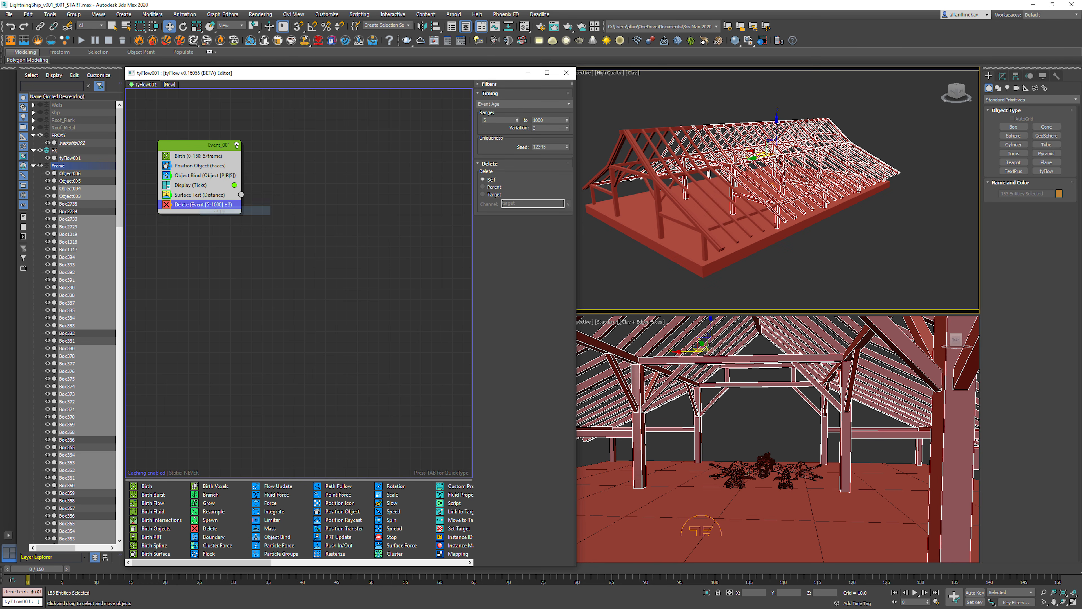
right_click(286, 225)
left_click(307, 232)
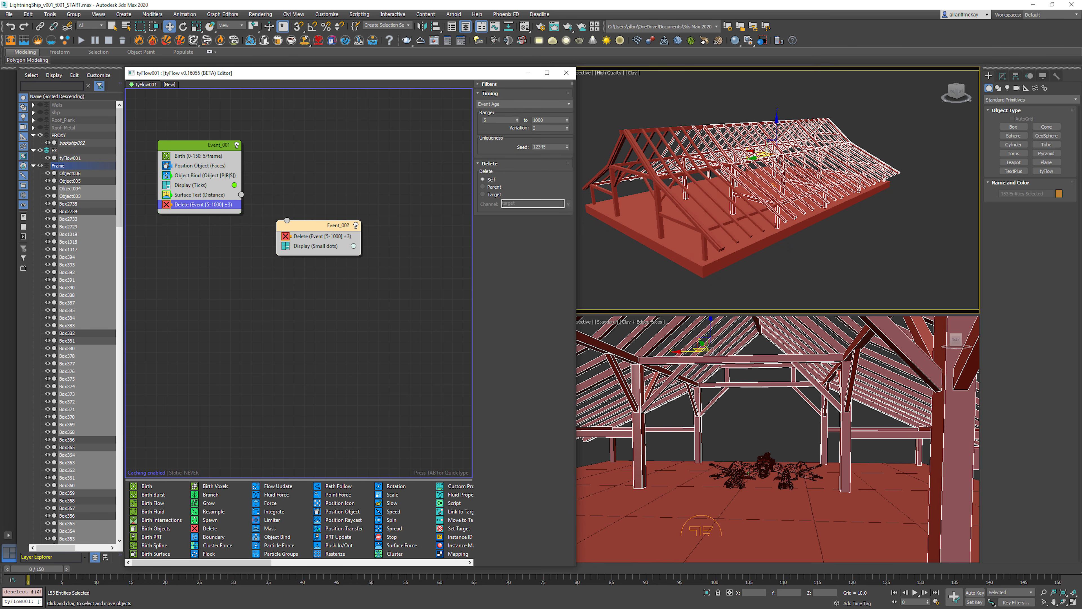
left_click_drag(287, 220, 241, 195)
Step: Replace the small-dots Display in Event_002 with a copy of Event_001's Ticks Display operator
left_click(315, 246)
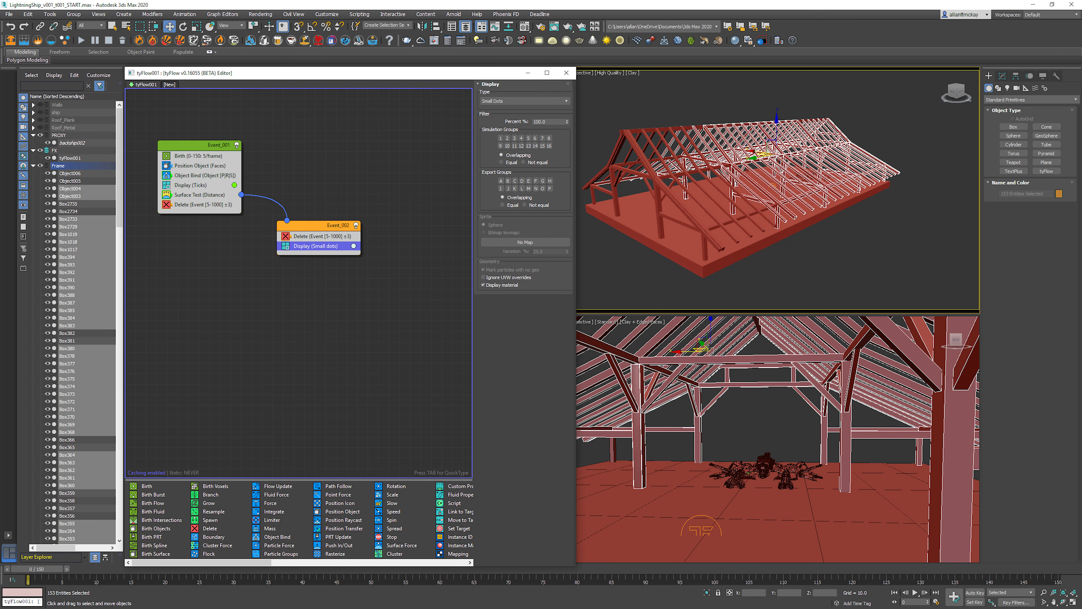
left_click(185, 185)
right_click(185, 184)
left_click(205, 190)
right_click(307, 243)
left_click(327, 260)
left_click(320, 256)
key("Delete")
Step: Set the display colour of Event_002's Ticks to blue
left_click(318, 246)
left_click(566, 73)
left_click_drag(388, 270, 410, 271)
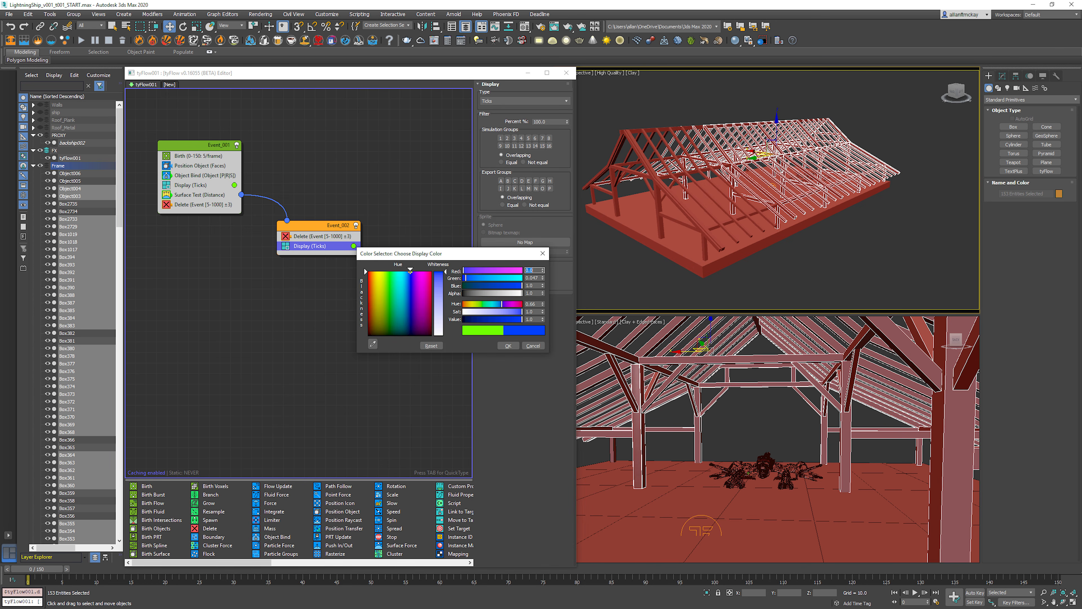
left_click(508, 346)
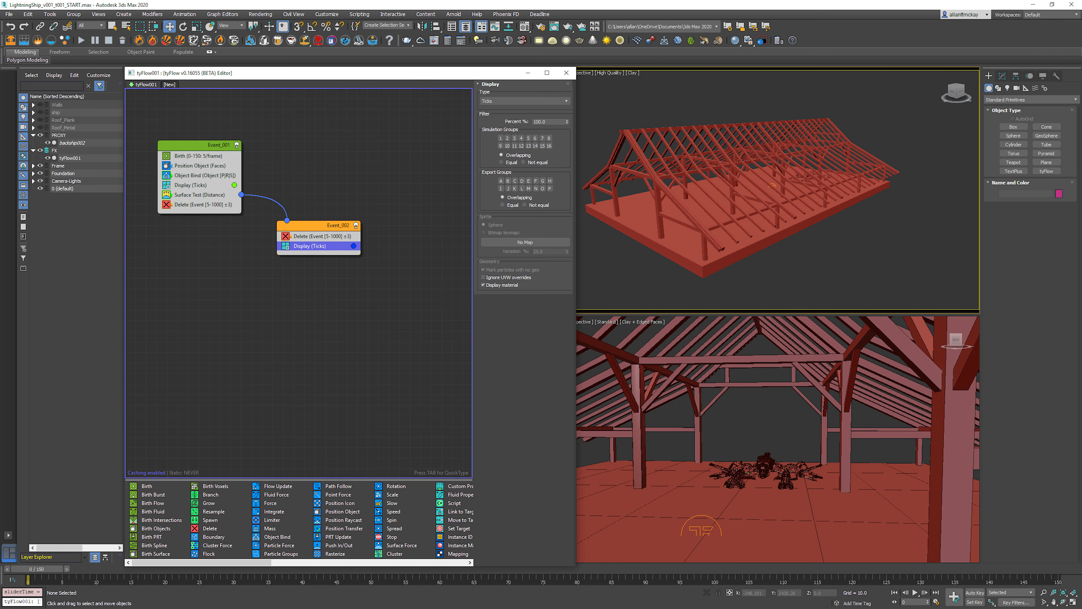
Step: Play the animation in a closer side view of the barn to check the particles against the beams
left_click(322, 236)
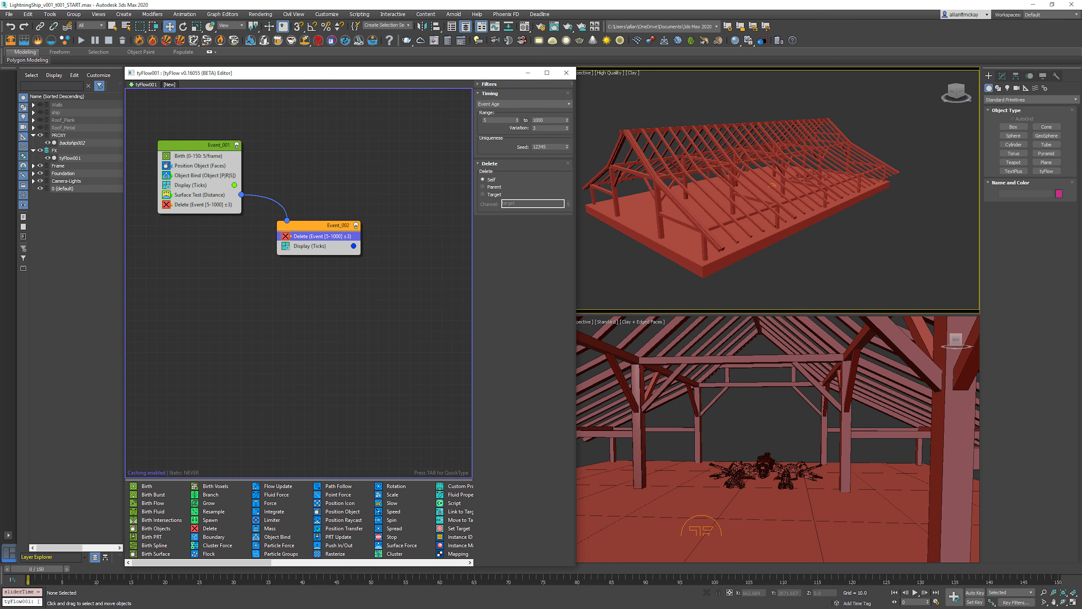
left_click(310, 246)
middle_click_drag(788, 200, 735, 186, "alt")
scroll(777, 189, "up", 6)
key("slash")
scroll(778, 190, "down", 6)
scroll(778, 190, "up", 2)
scroll(778, 190, "up", 2)
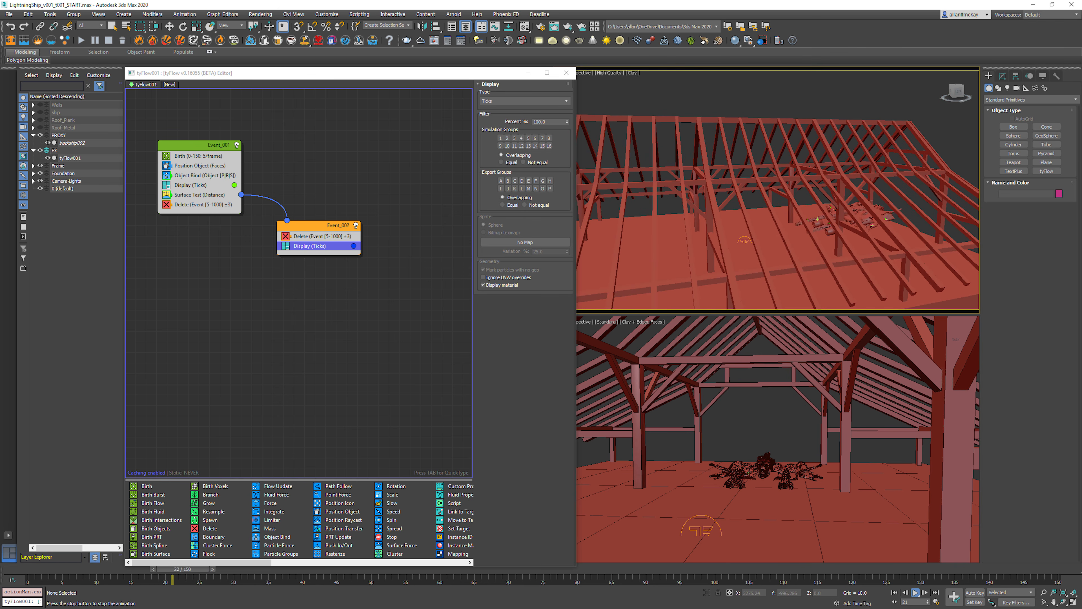
scroll(777, 189, "up", 2)
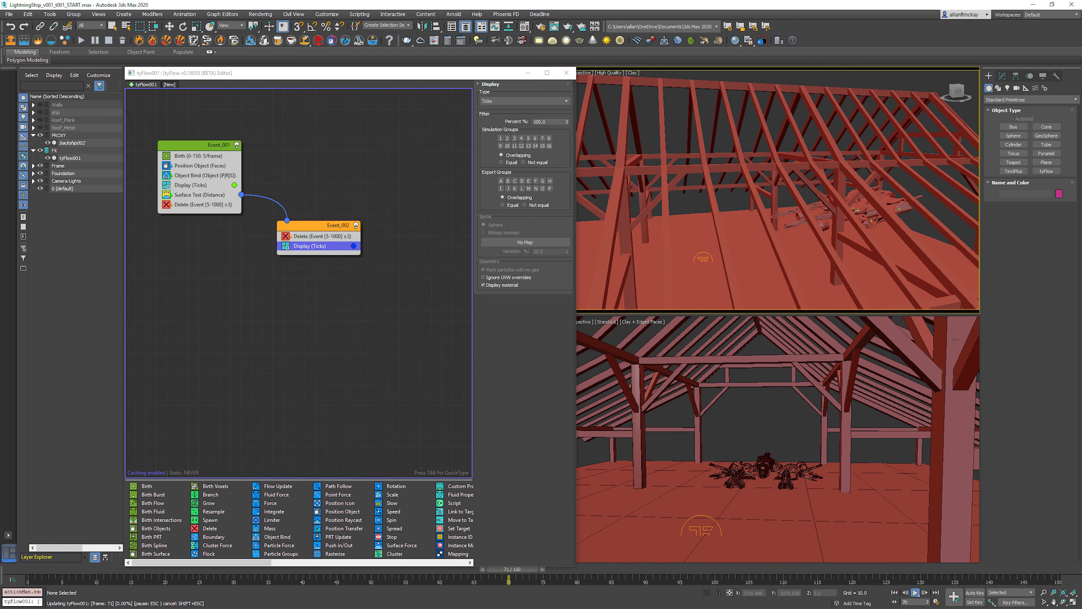
key("slash")
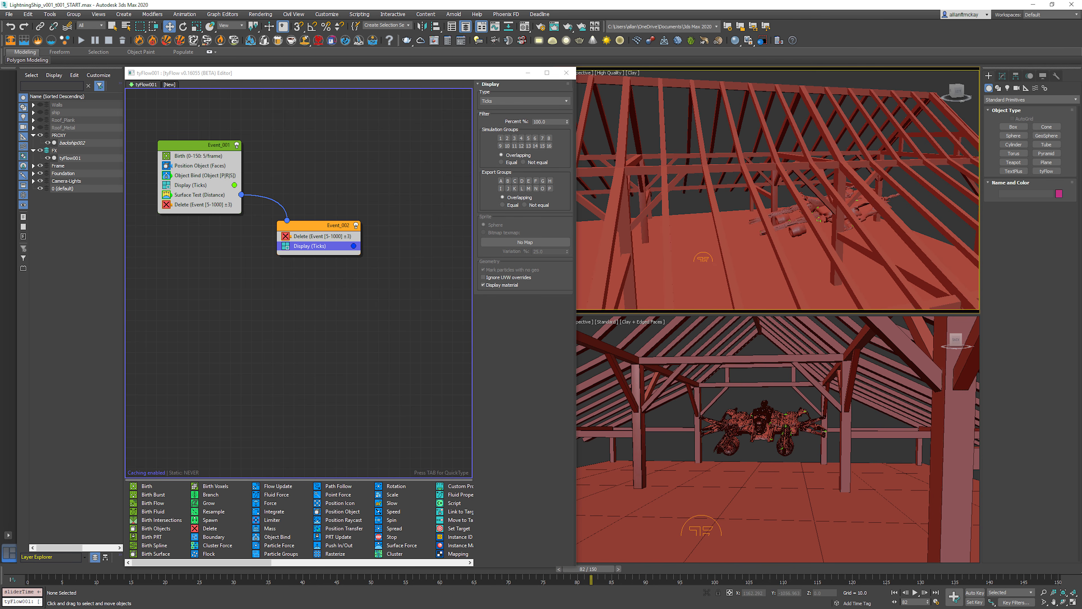
Step: Draw a sphere about 325 units in radius, raise it around the ship as a distance reference, and delete it
middle_click_drag(724, 204, 860, 175, "alt")
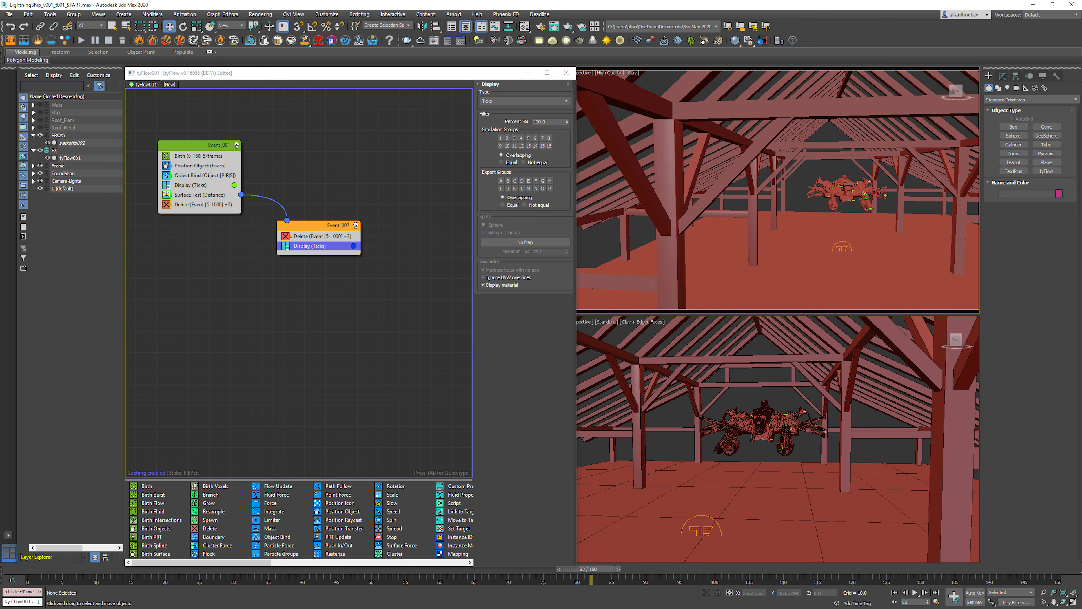
left_click(1013, 135)
left_click_drag(849, 242, 898, 241)
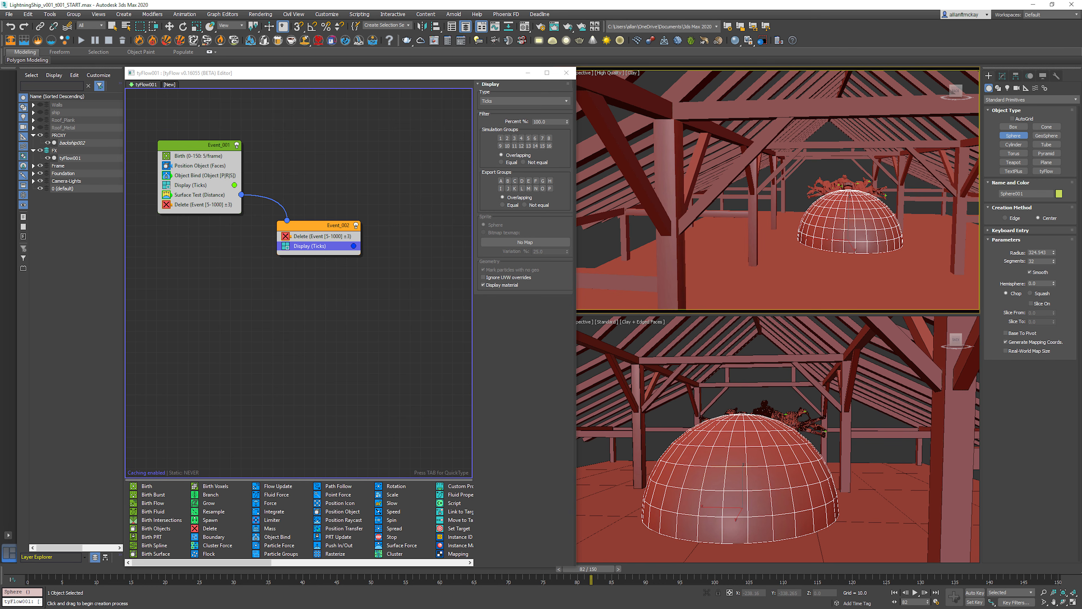
key("w")
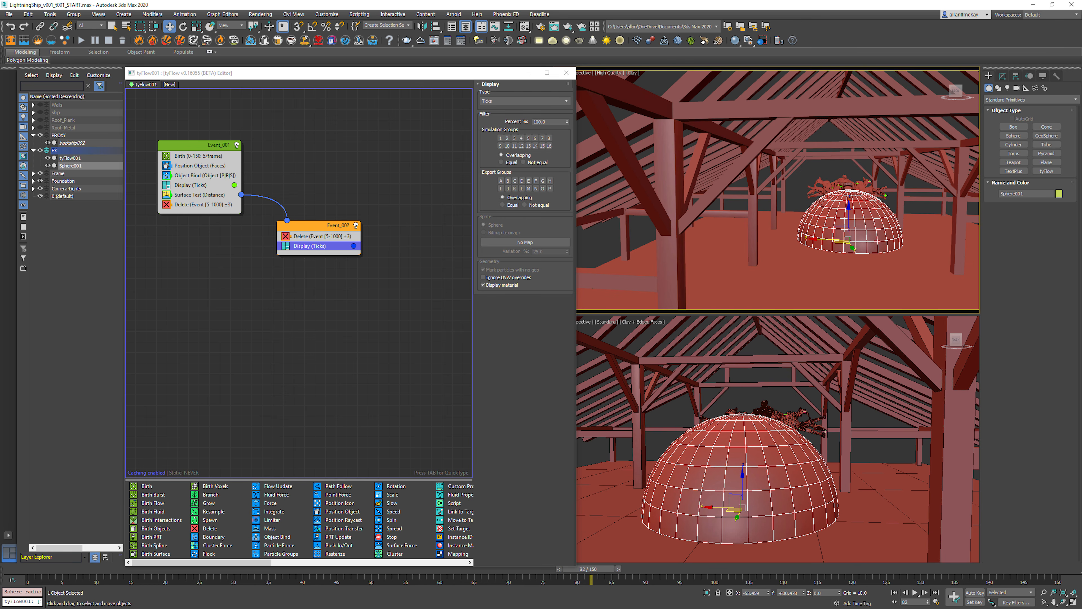
left_click_drag(849, 216, 849, 175)
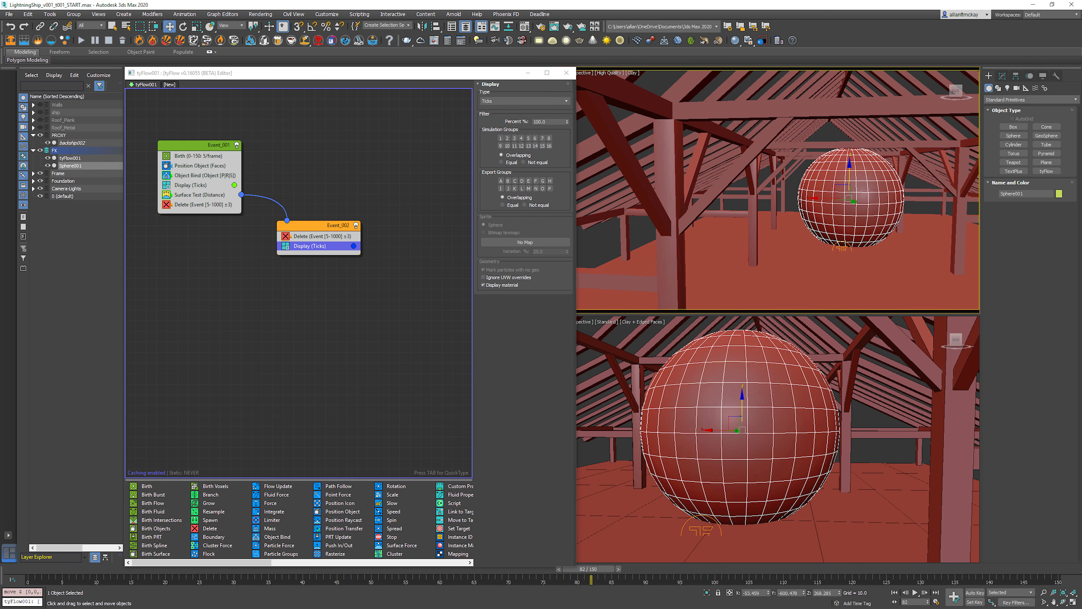
key("Delete")
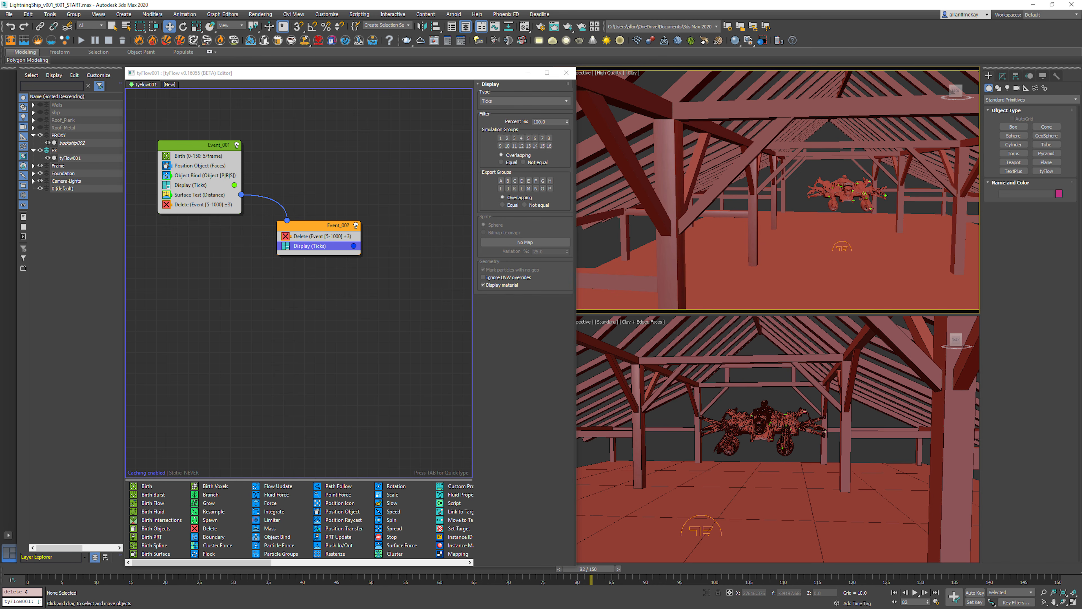
Step: Set the distance threshold of Event_001's Surface Test to less than 300
left_click(199, 195)
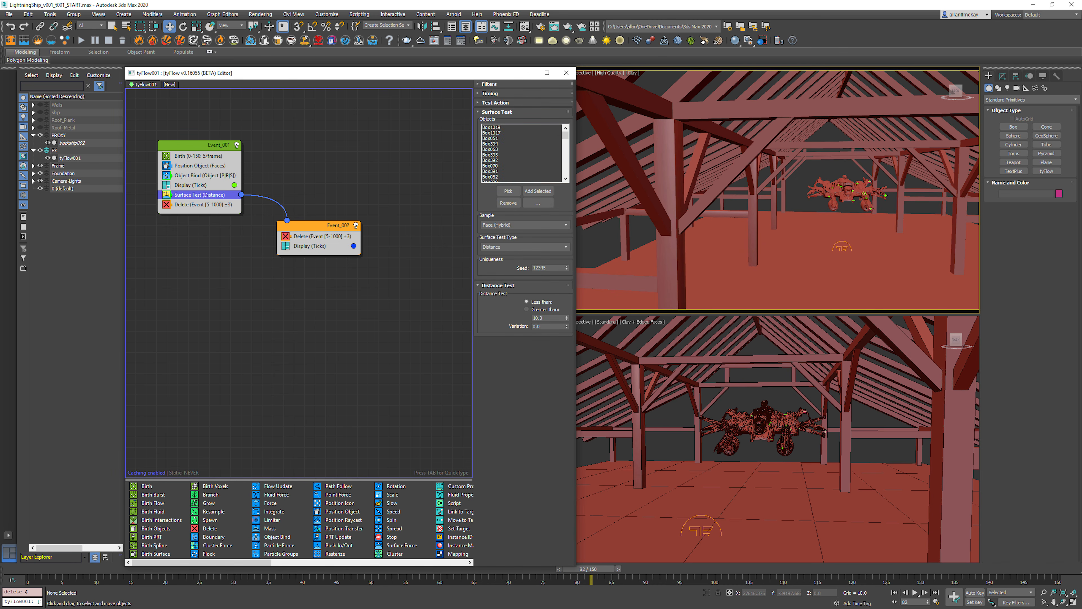
left_click(525, 247)
left_click(525, 247)
double_click(539, 317)
type("350")
key("Return")
left_click(509, 166)
scroll(509, 165, "down", 6)
Step: Play the animation from the first frame in a closer view of the ship to check which particles pass to Event_002
key("Home")
middle_click_drag(788, 192, 775, 190)
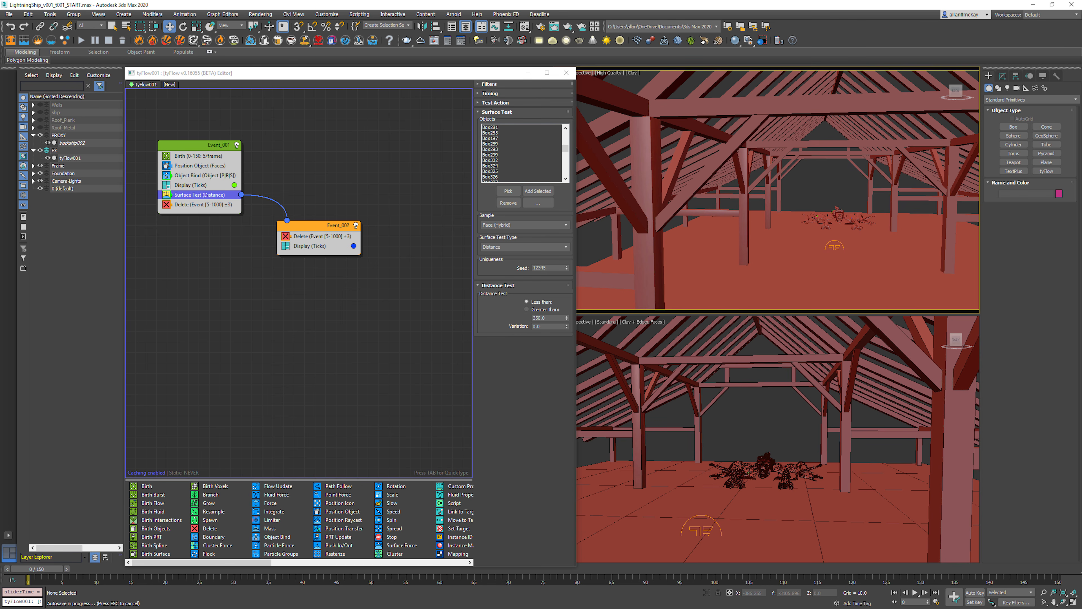
scroll(825, 218, "up", 5)
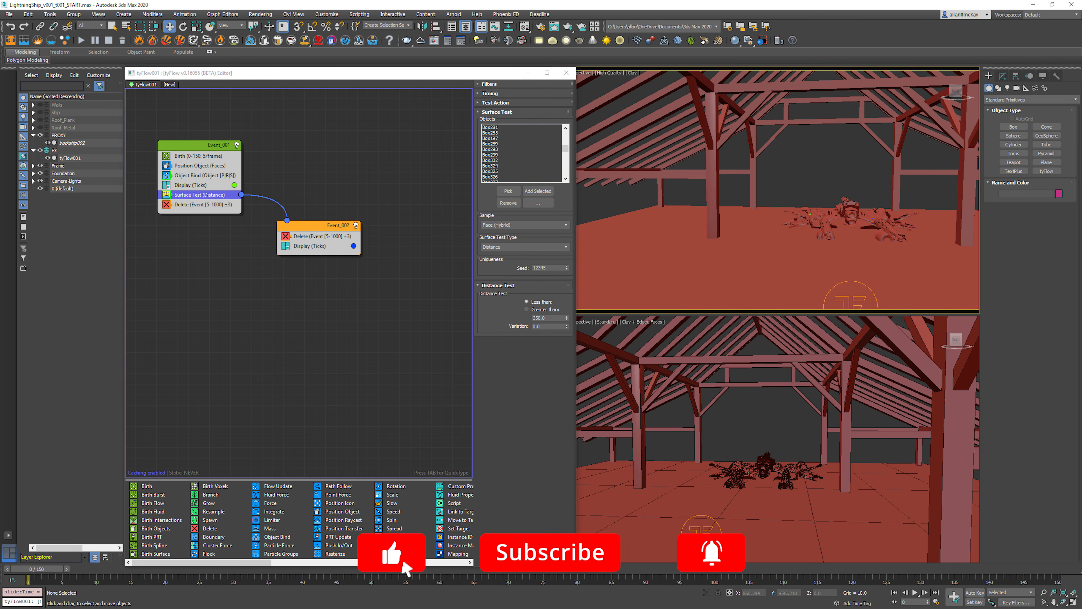
left_click(315, 226)
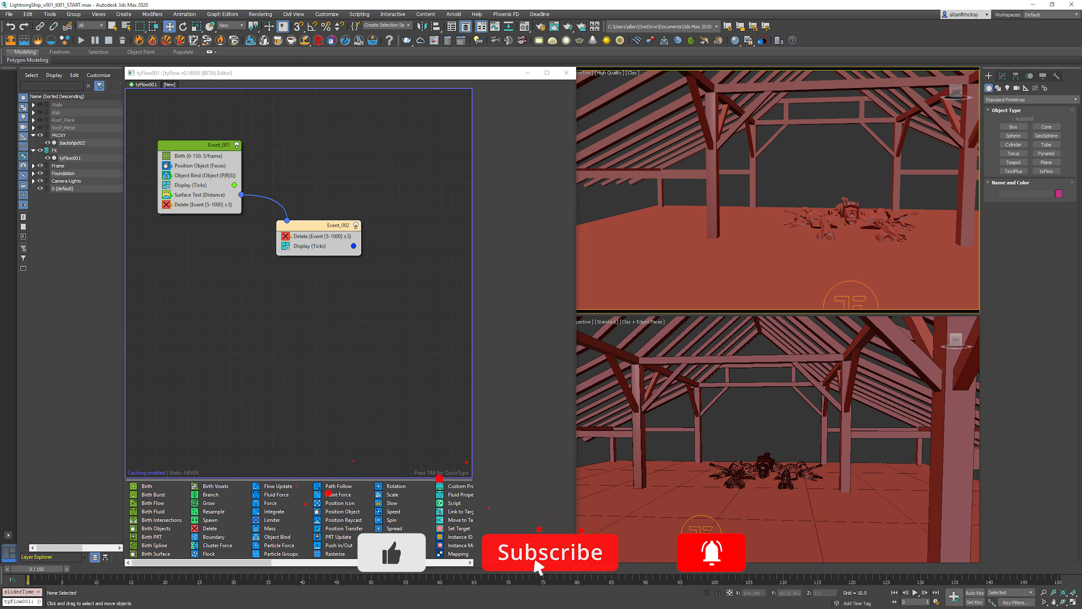
key("slash")
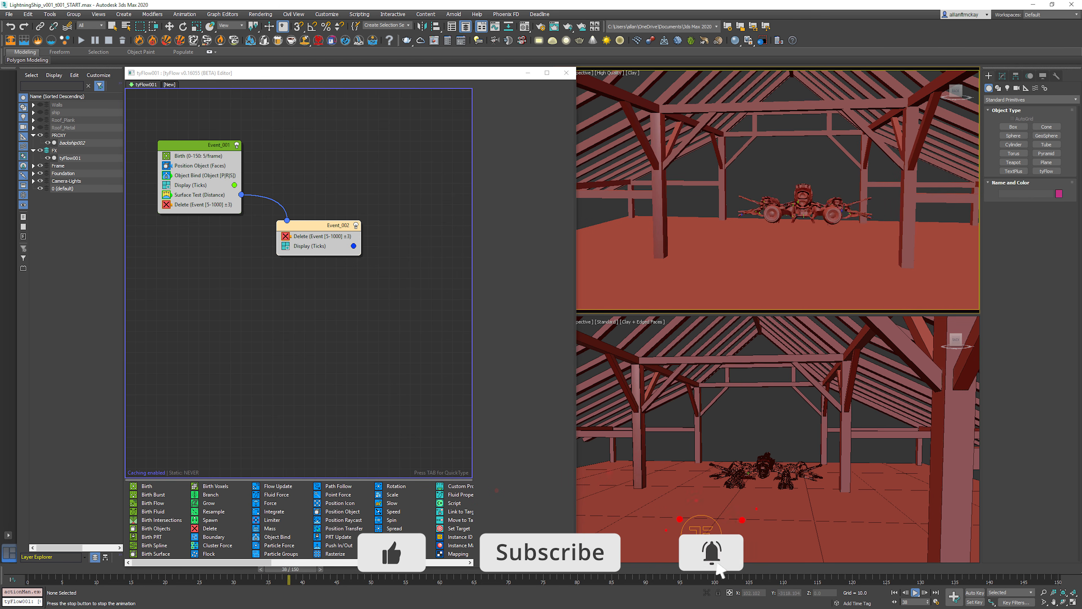
key("slash")
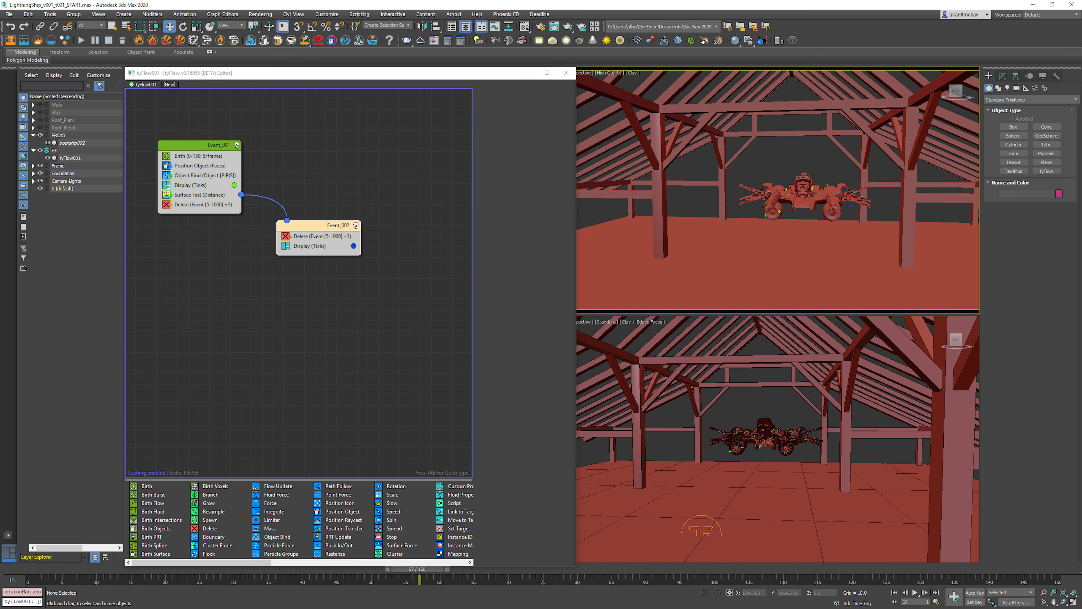
Step: Set the display colour of Event_002's Ticks to cyan and replay the animation
left_click(353, 246)
left_click_drag(500, 301, 494, 300)
left_click(509, 343)
key("slash")
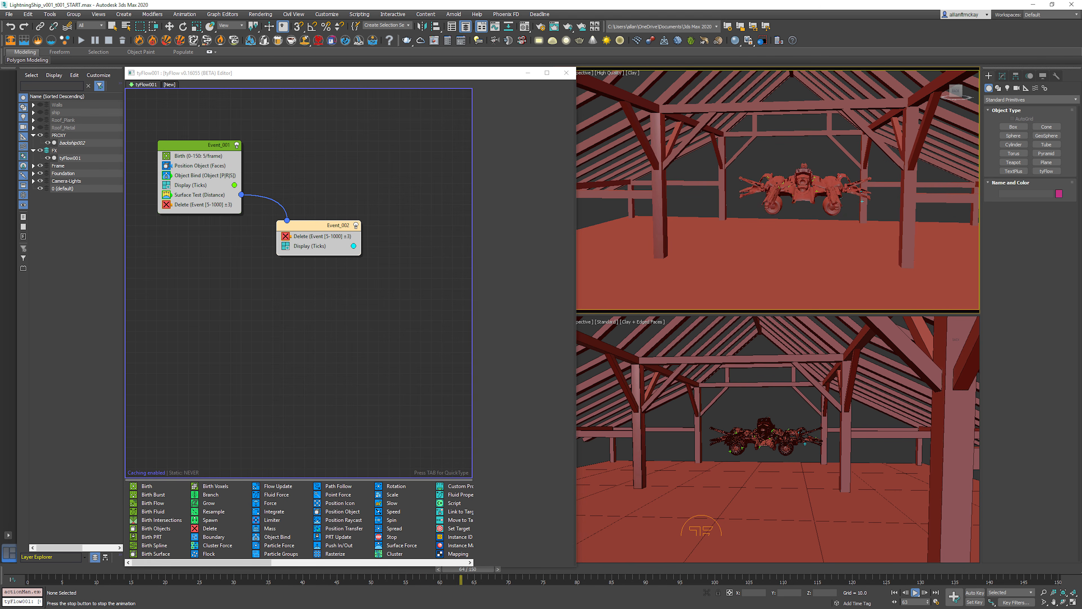
key("slash")
key("Home")
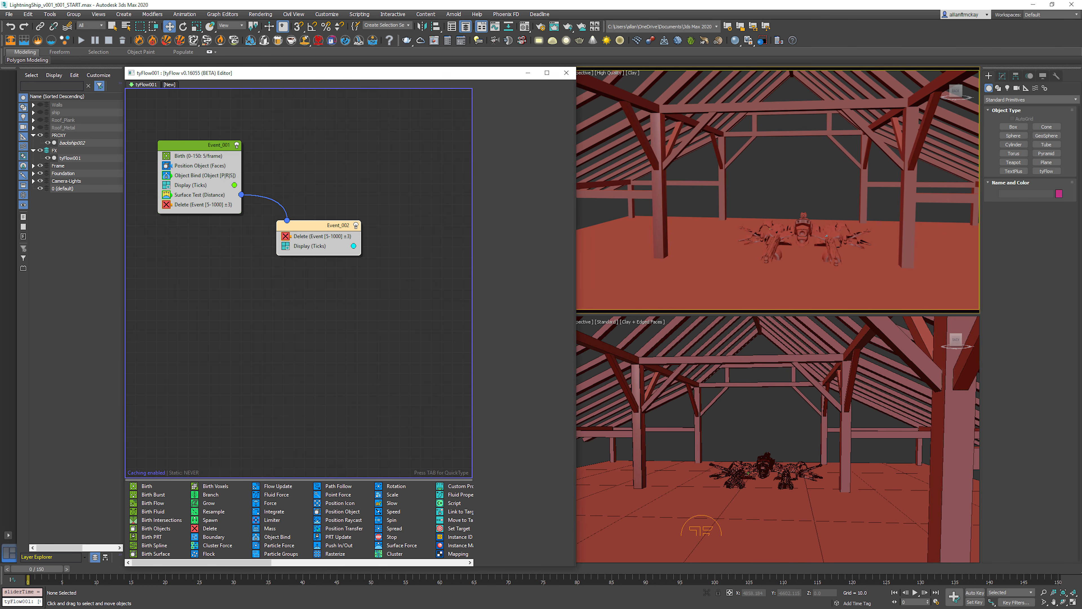
Step: Copy Event_001's Object Bind operator into Event_002
right_click(190, 174)
left_click(210, 181)
right_click(318, 239)
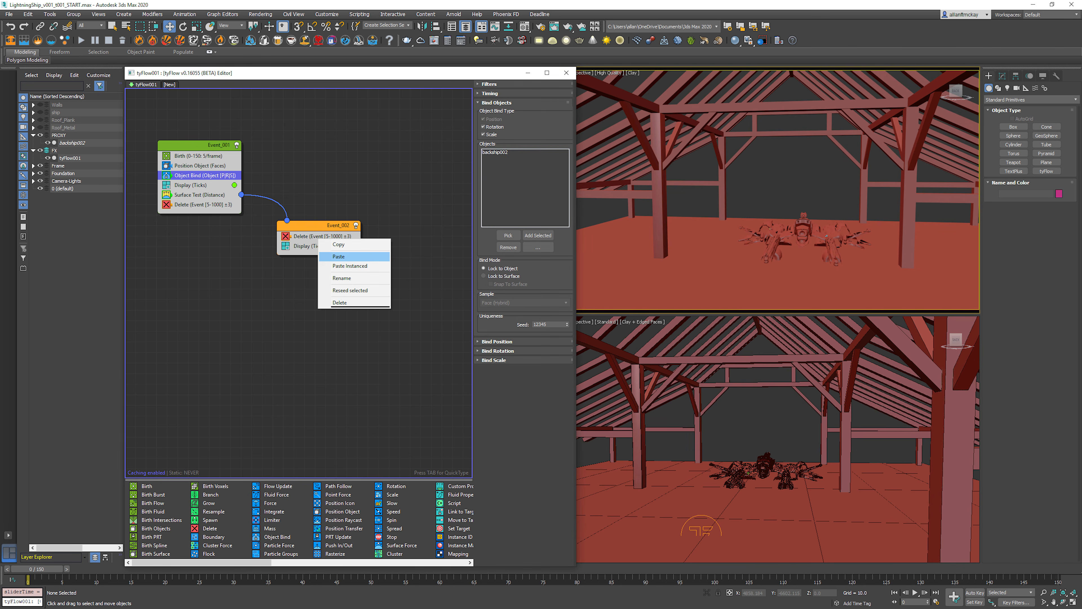
left_click(337, 257)
Step: Play the animation and step through its opening frames to check that Event_002's particles follow the ship
key("slash")
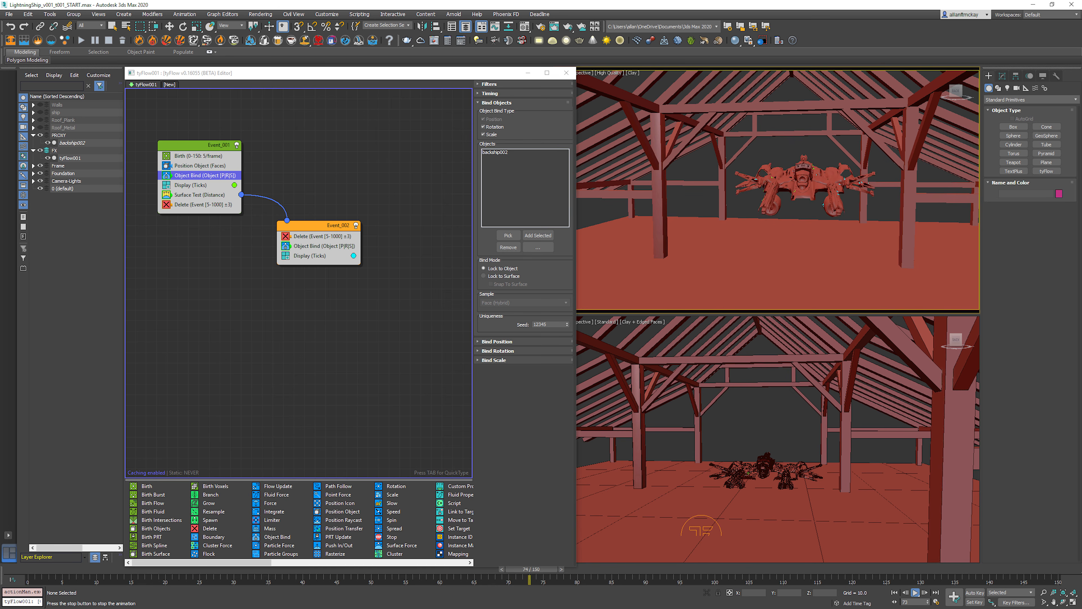
key("slash")
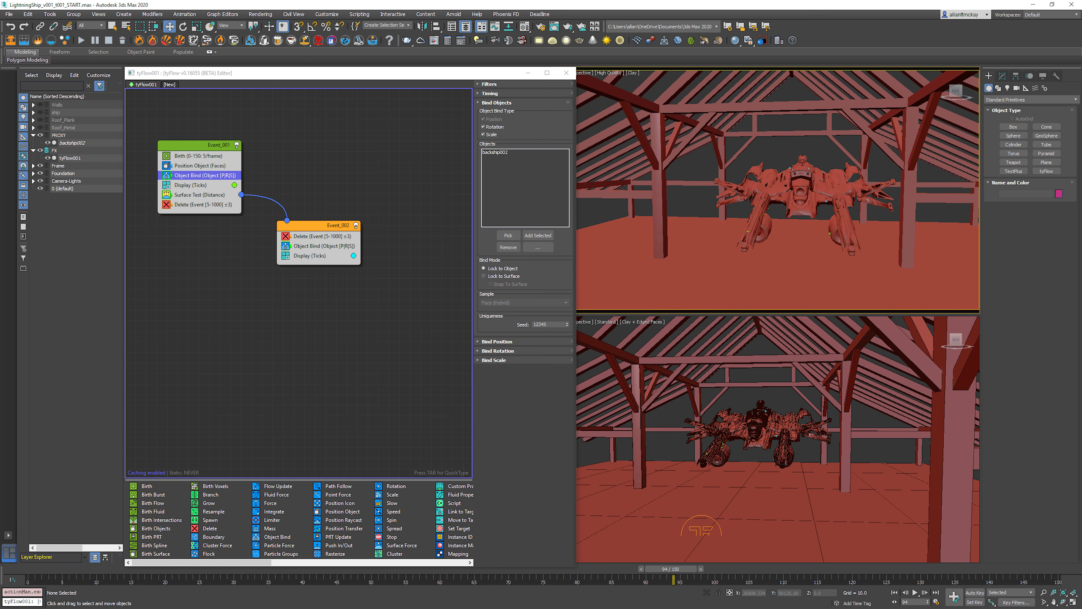
key("Home")
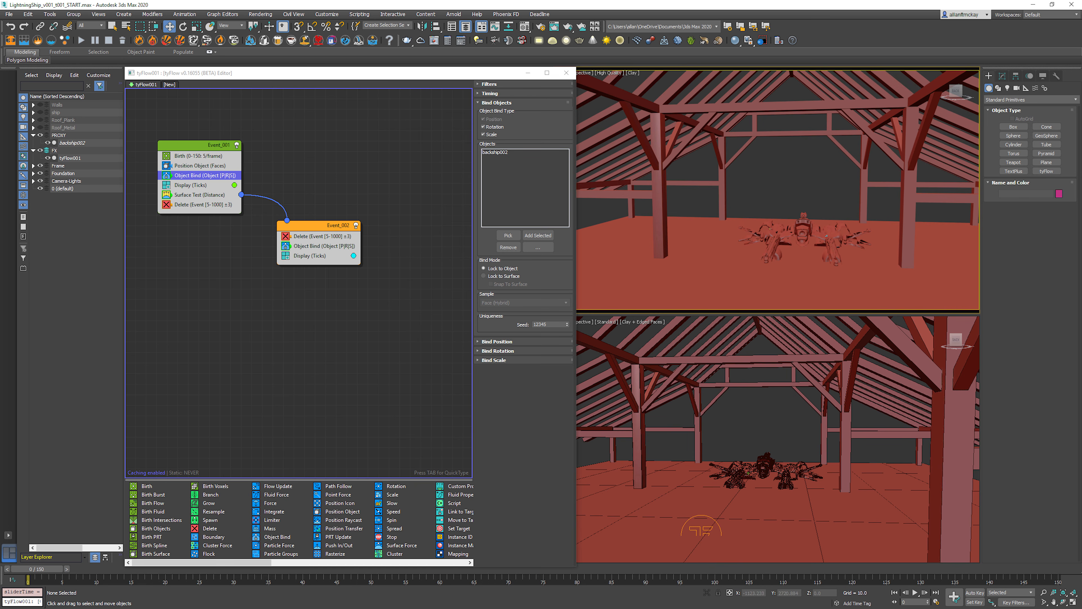
key("period")
key("period")
key("period")
key("period")
key("period")
key("period")
key("period")
key("period")
key("period")
key("period")
key("period")
key("period")
key("period")
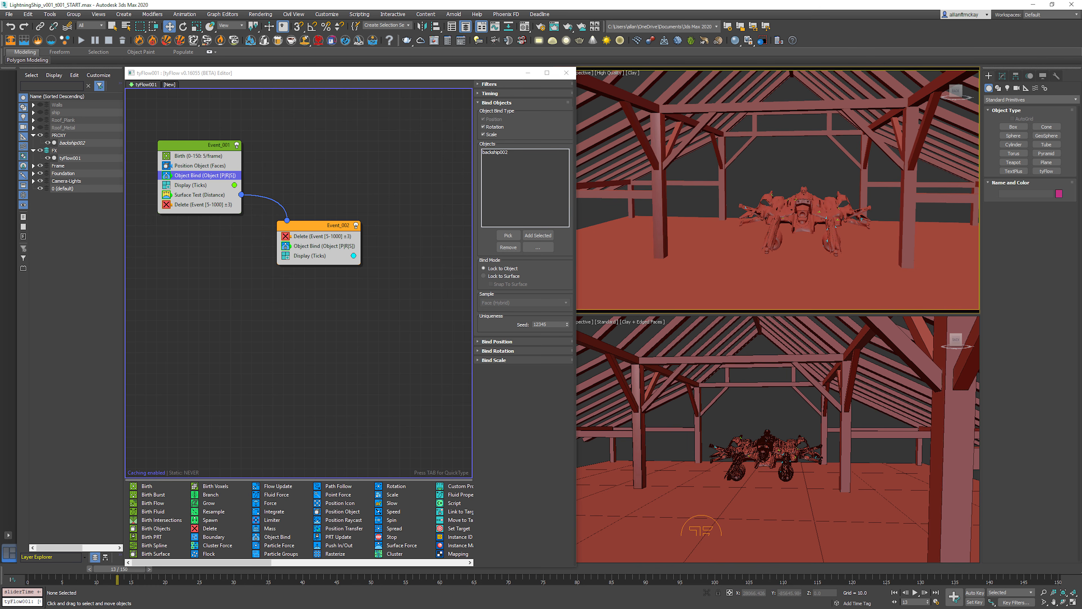
Step: Add a Spawn operator at the start of Event_002
left_click(328, 200)
left_click(322, 227)
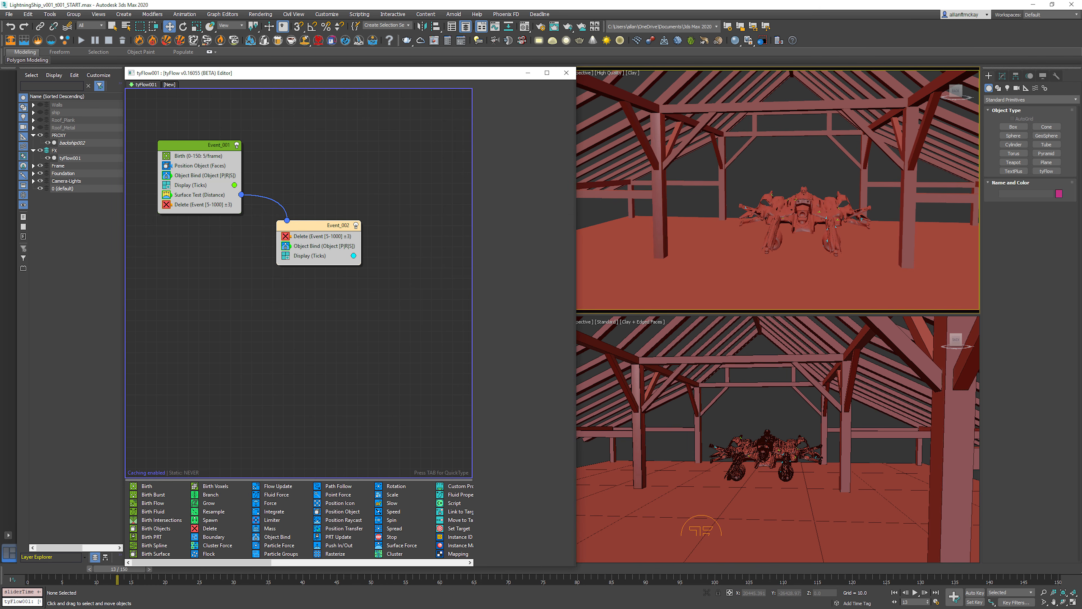
key("Tab")
type("spaw")
key("Return")
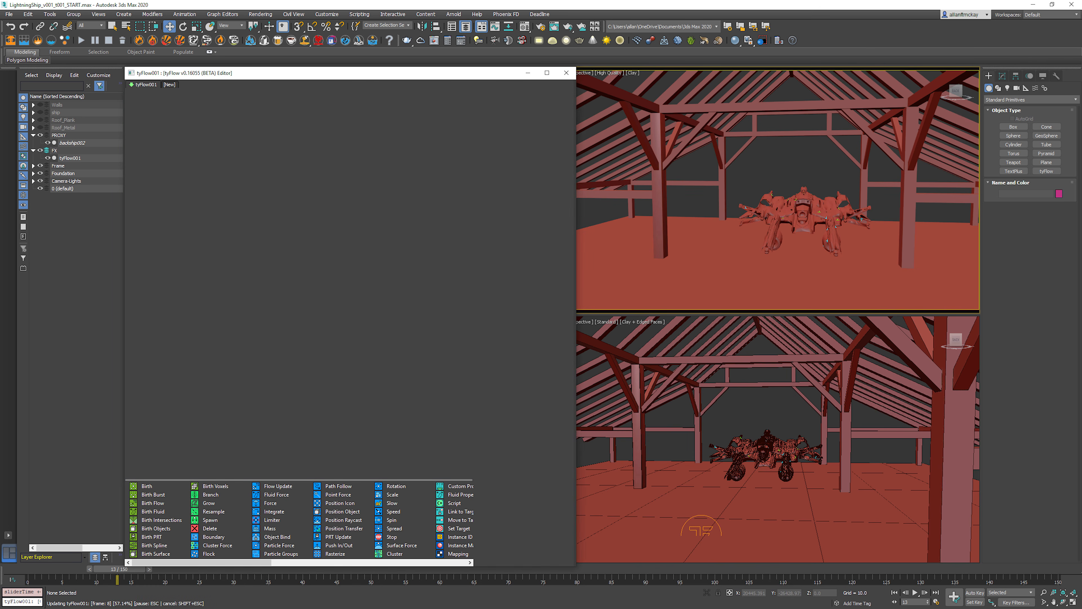
Step: Rename Event_002 as BaseParticles
right_click(328, 226)
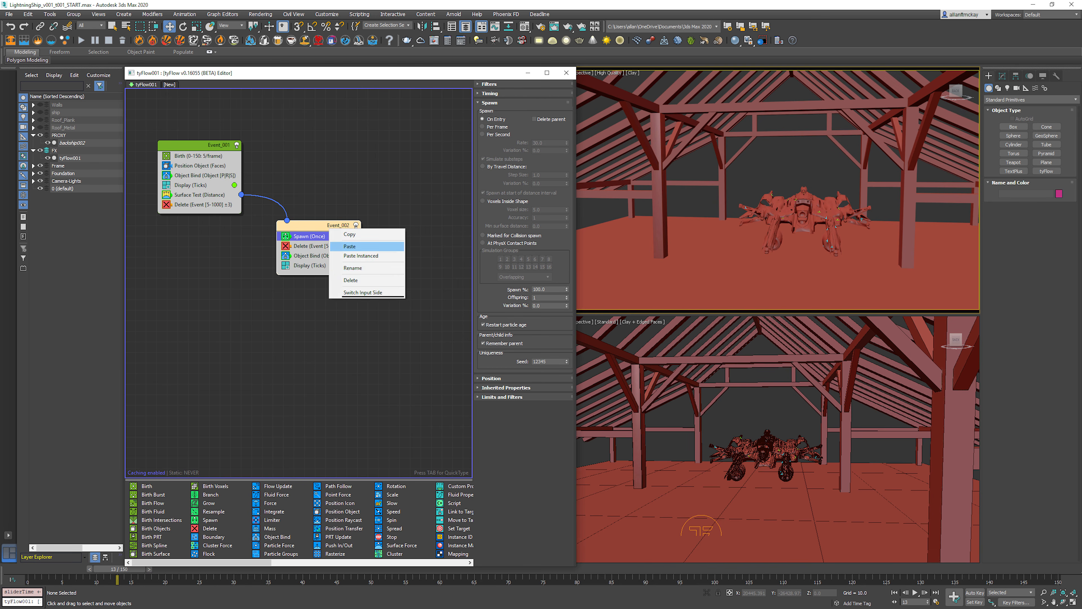
left_click(354, 268)
type("BaseParticles")
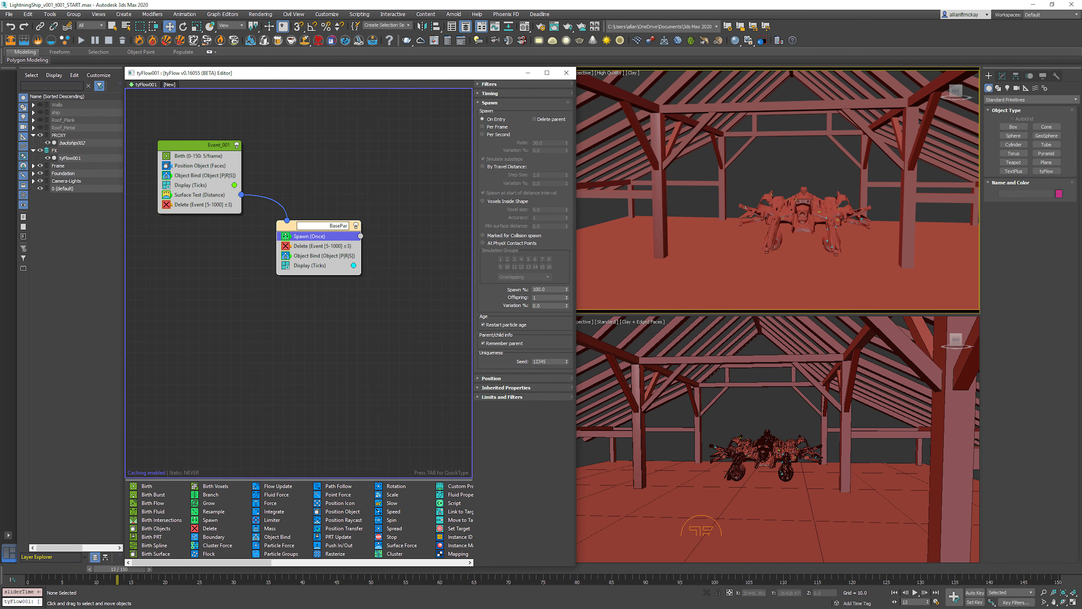
key("Return")
Step: Create a new event with a Find Target operator and connect the BaseParticles Spawn output to it
middle_click_drag(383, 307, 361, 303)
left_click(361, 304)
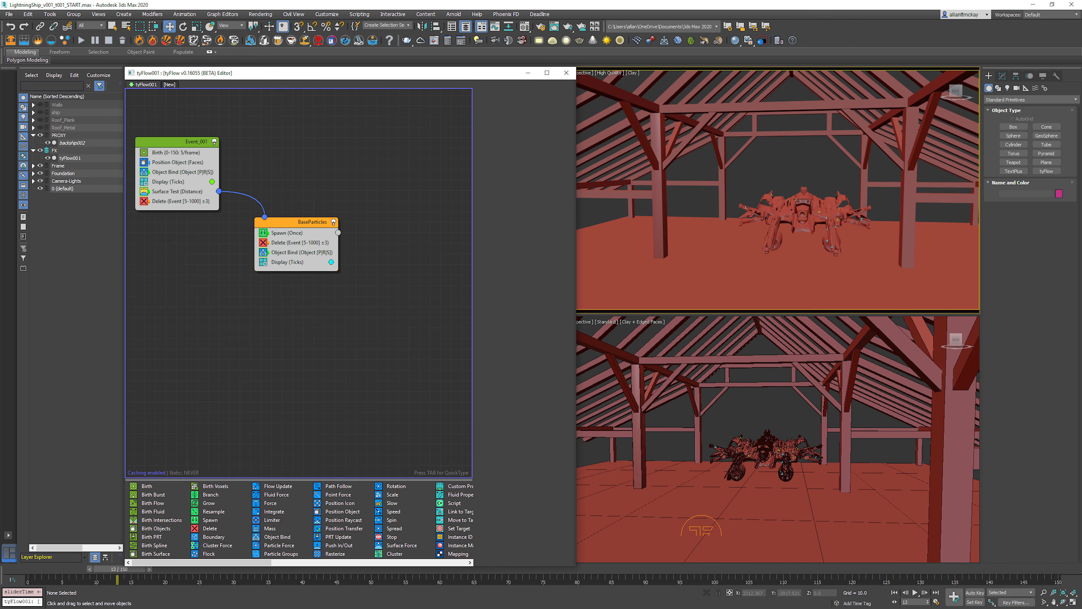
key("Tab")
type("find")
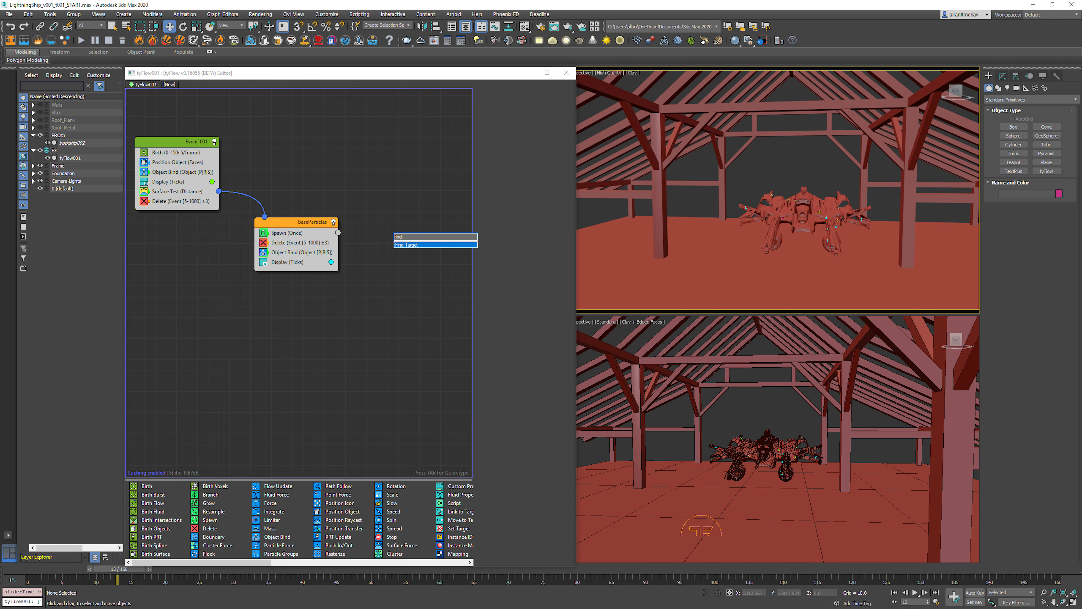
key("Return")
left_click_drag(338, 232, 416, 265)
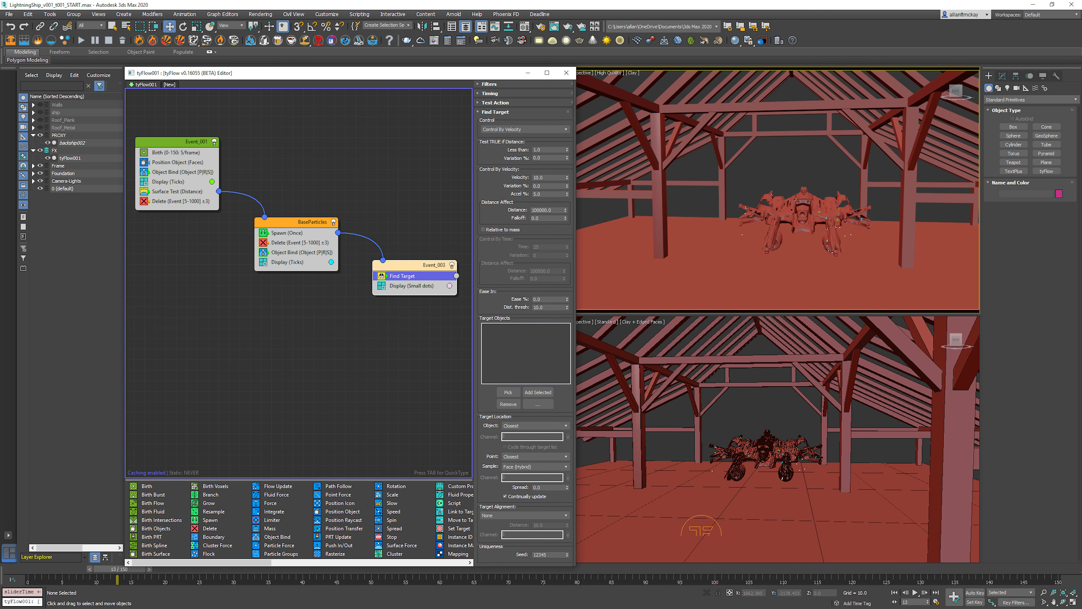
Step: Select all the barn frame objects listed in the Surface Test and add them as Find Target's target objects
left_click(182, 172)
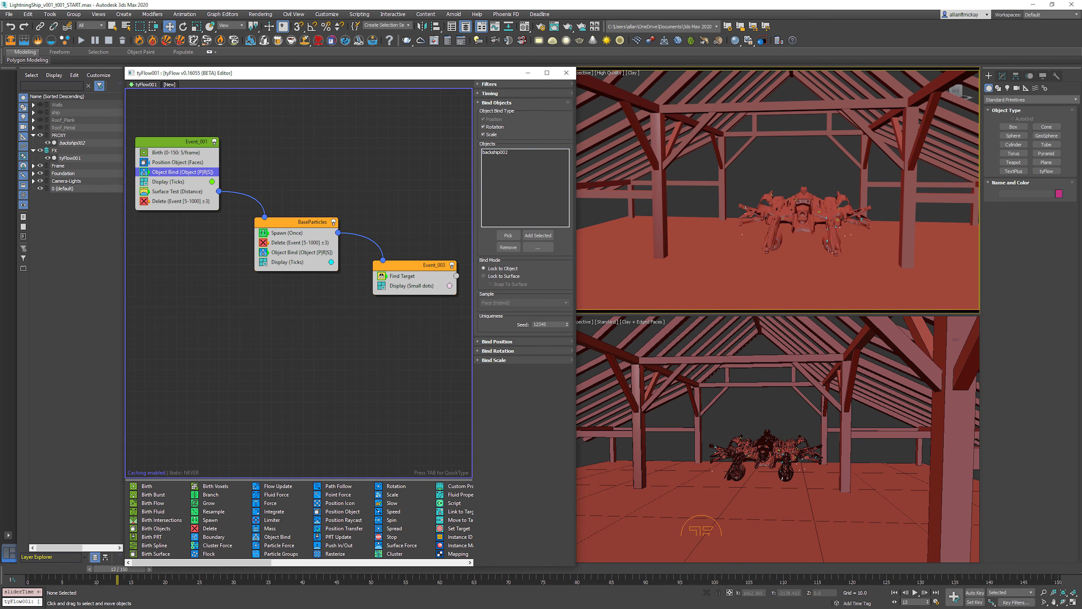
left_click(182, 192)
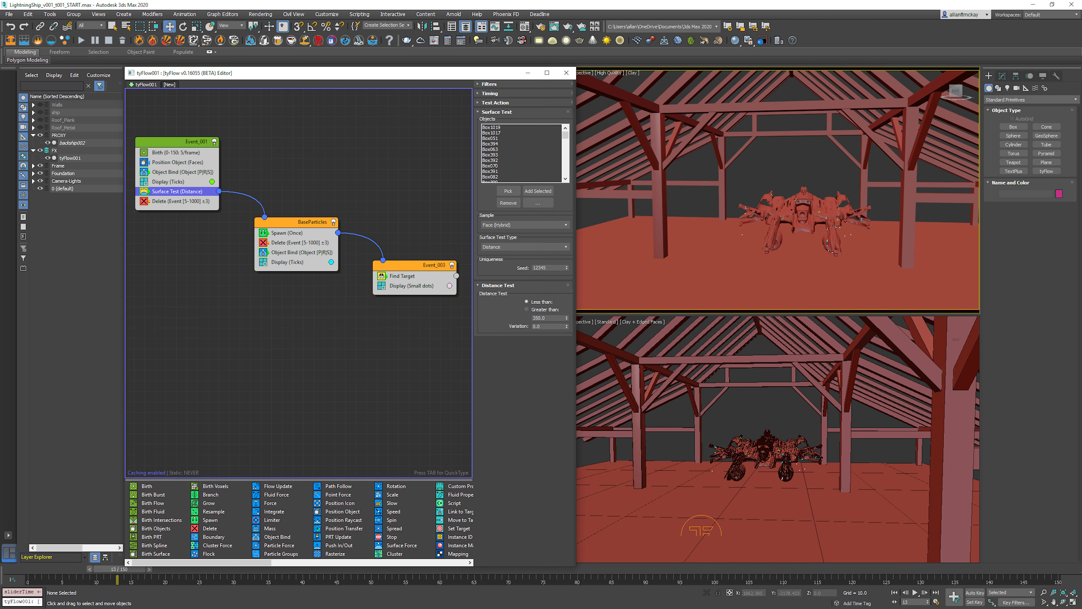
left_click(537, 202)
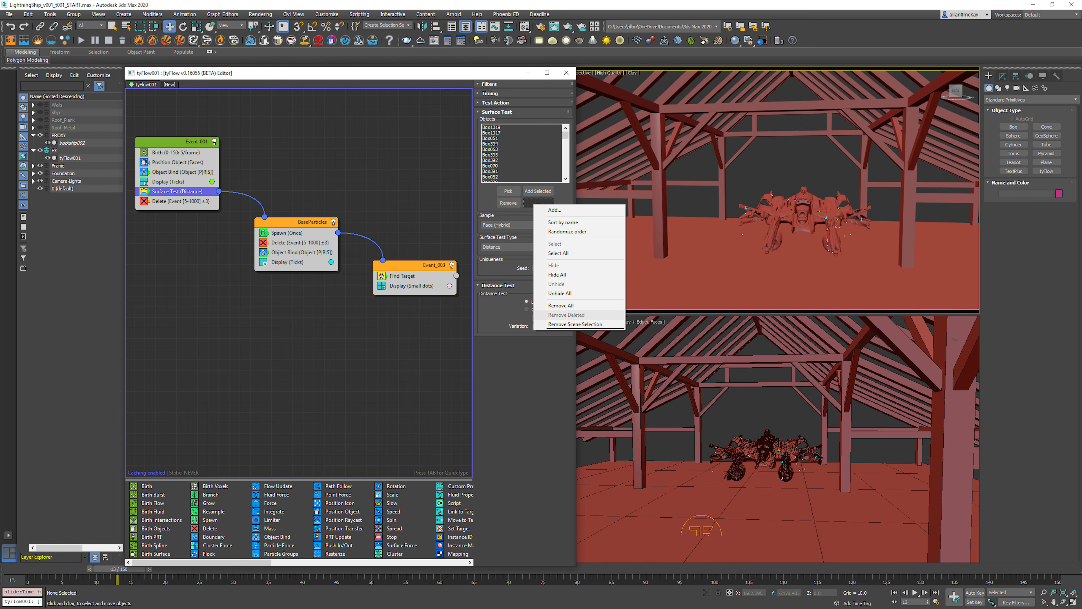
left_click(563, 253)
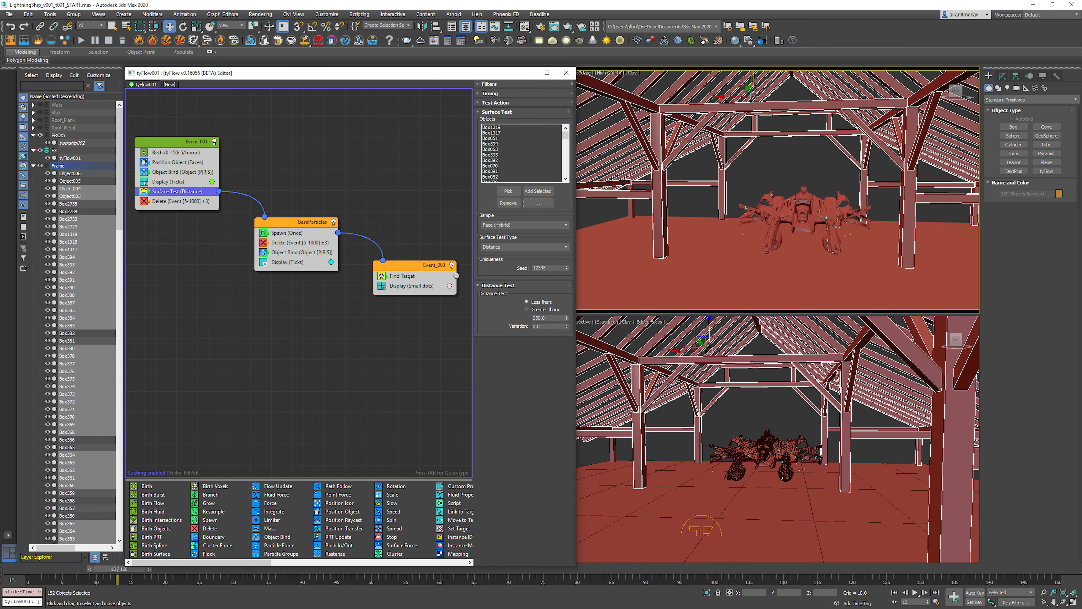
left_click(402, 276)
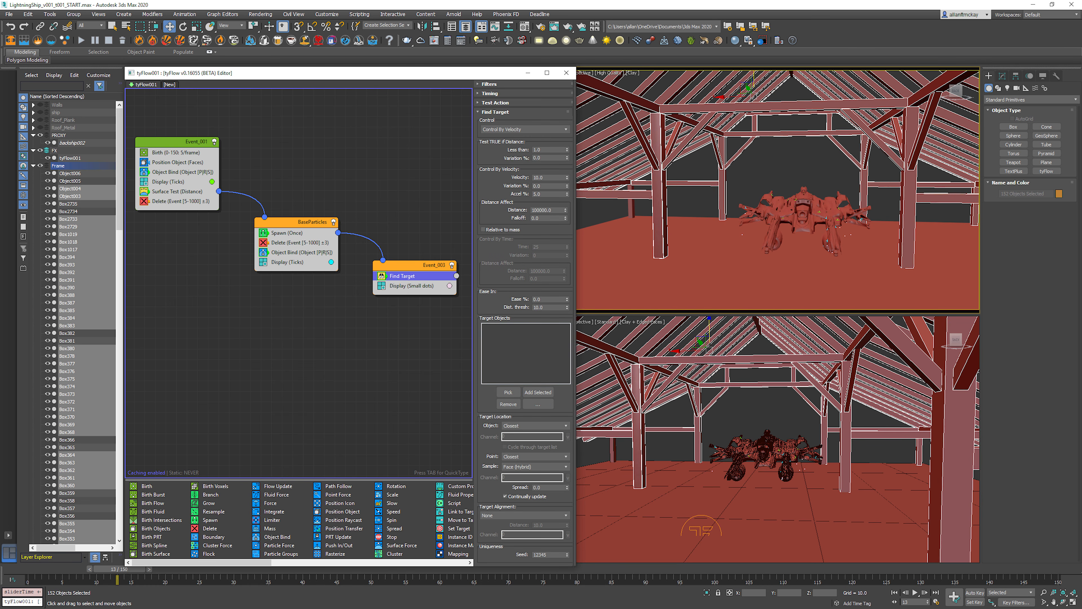
left_click(538, 391)
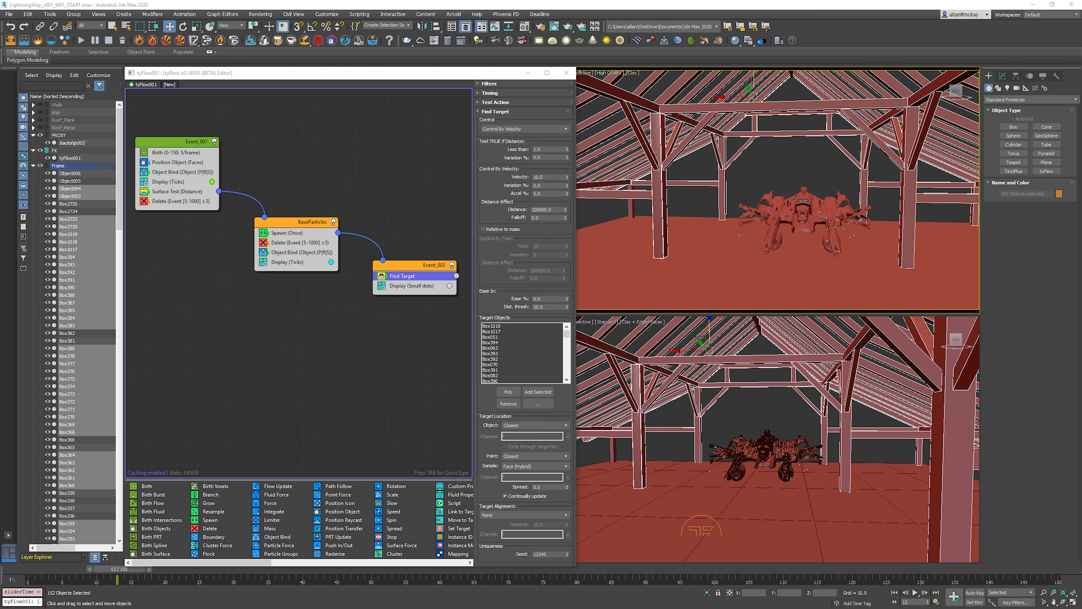
Step: Switch Find Target to Control By Time, with a time of 2 and a variation of 2
left_click(525, 128)
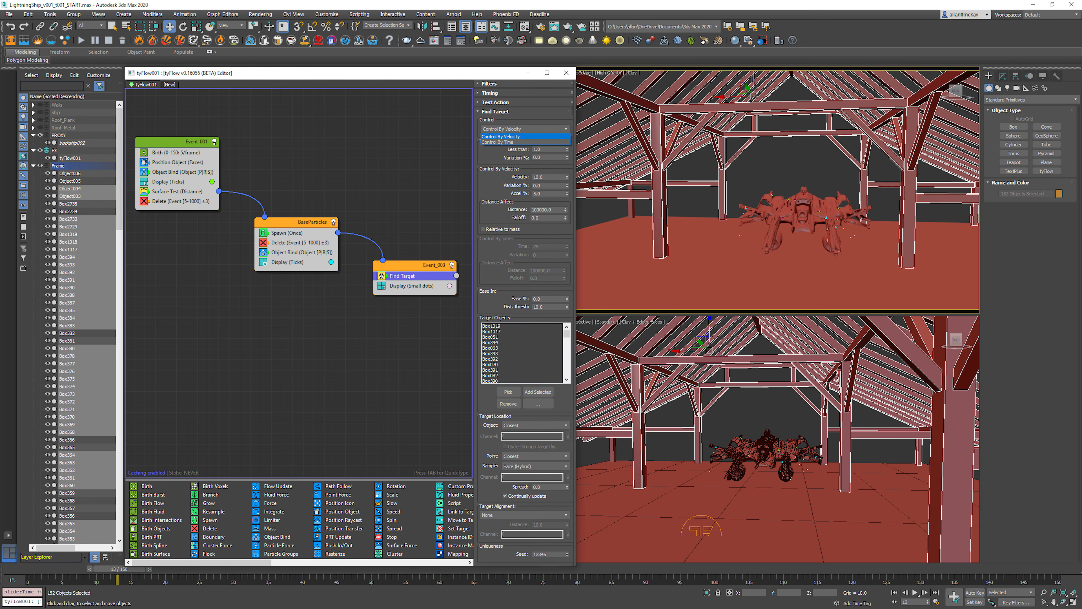
left_click(498, 142)
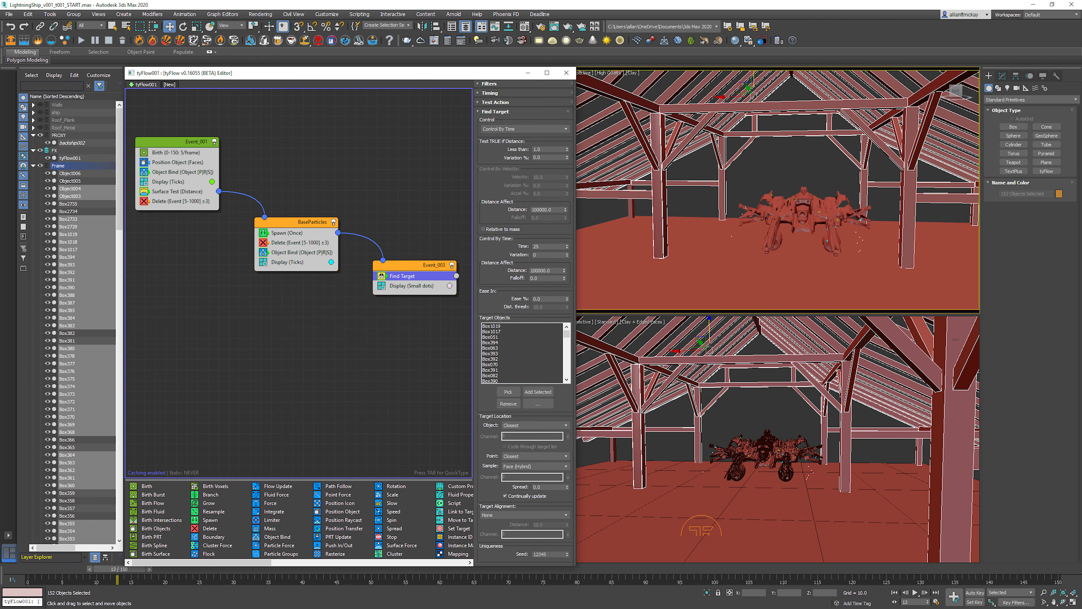
left_click(540, 246)
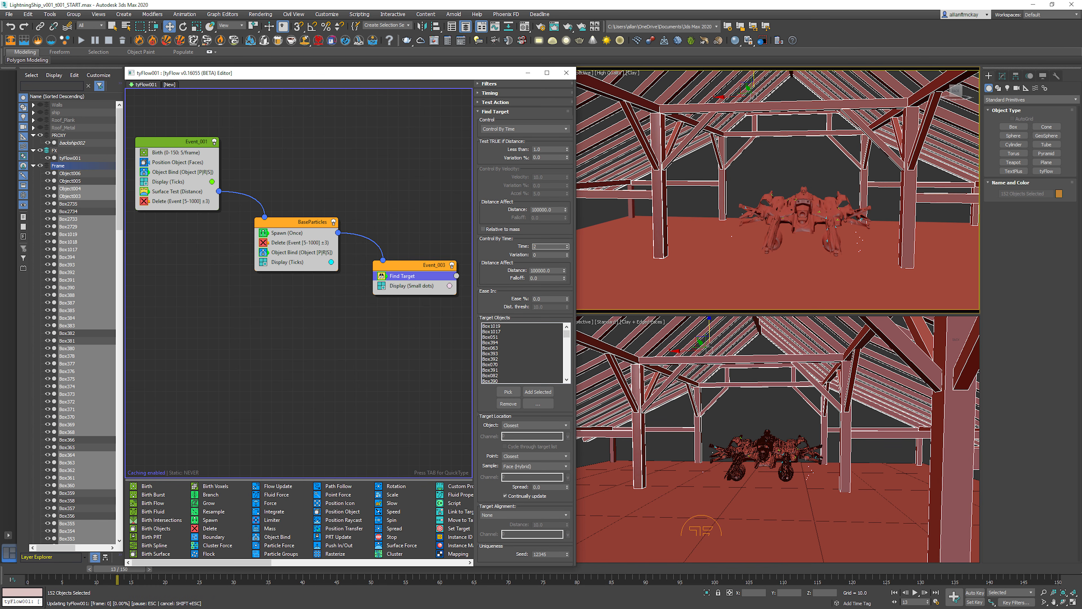
key("Tab")
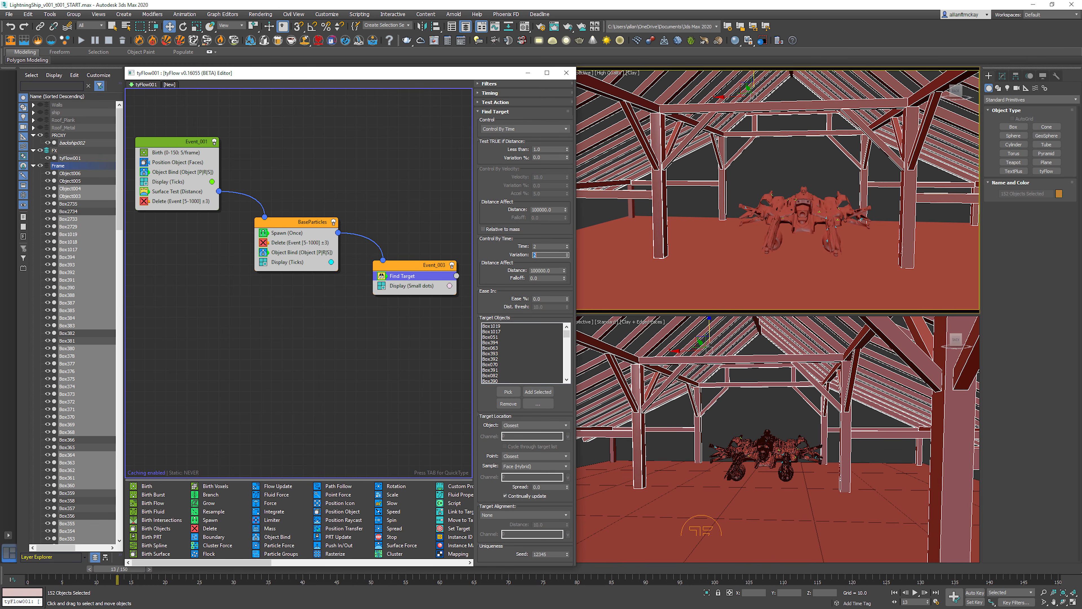
left_click(783, 164)
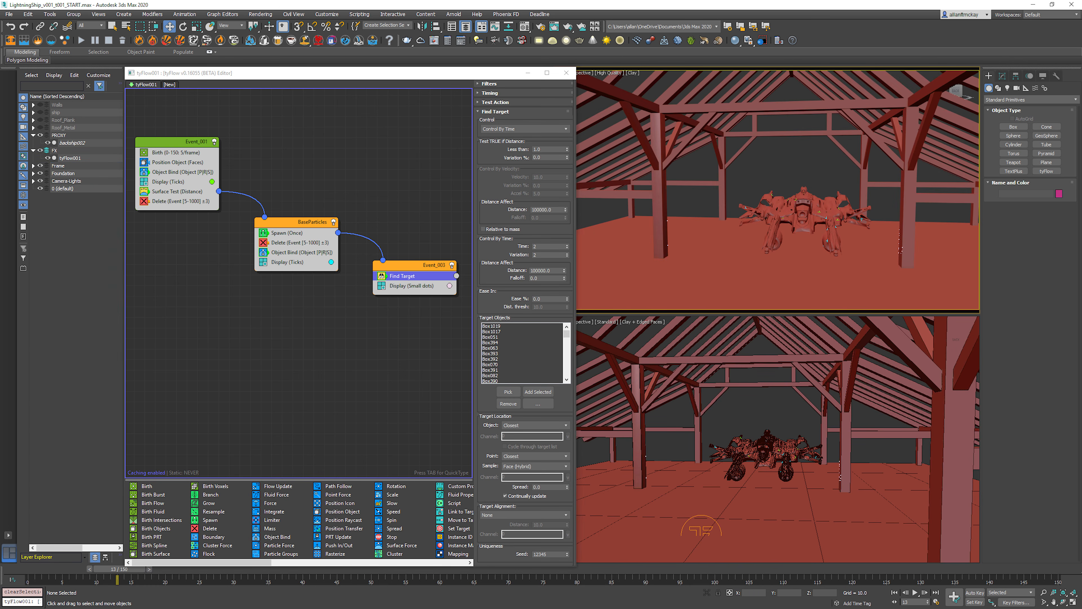
Step: Play the animation from the start and check in wireframe where the spawned particles land on the beams
key("Home")
key("slash")
key("slash")
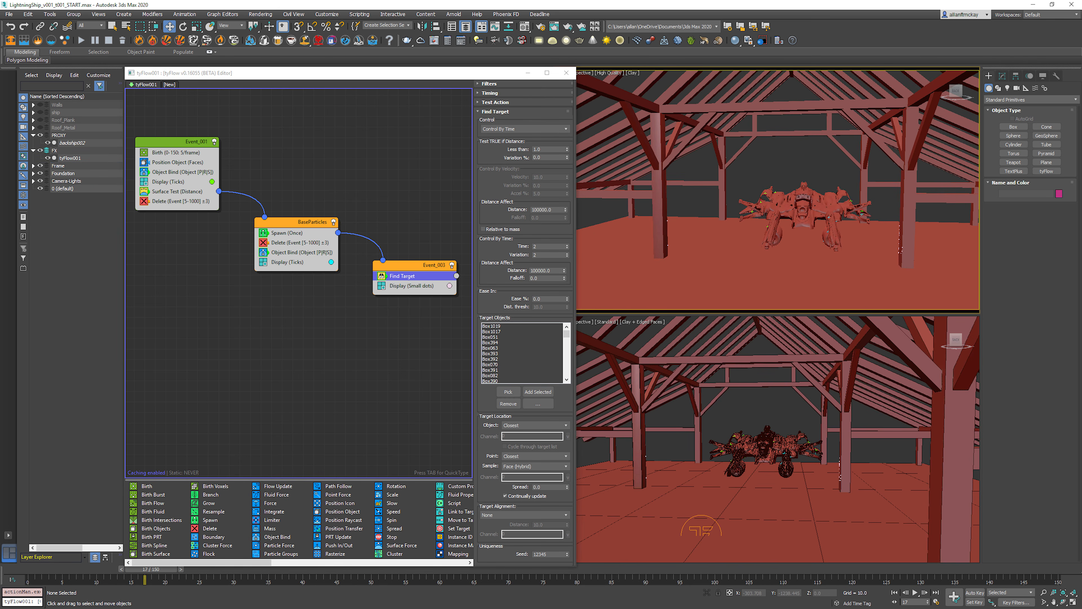
key("F3")
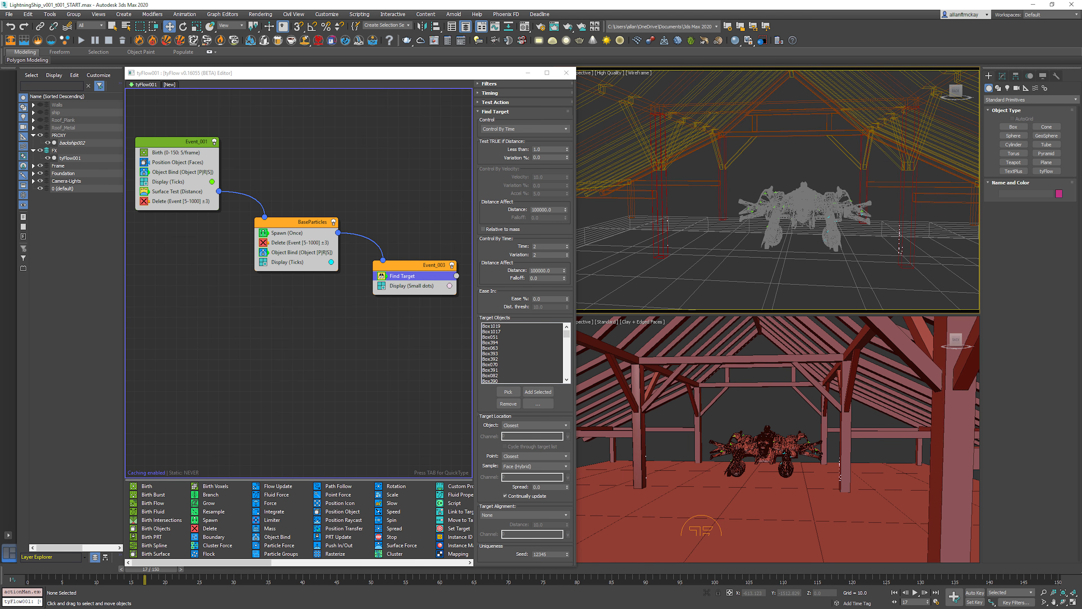
key("F3")
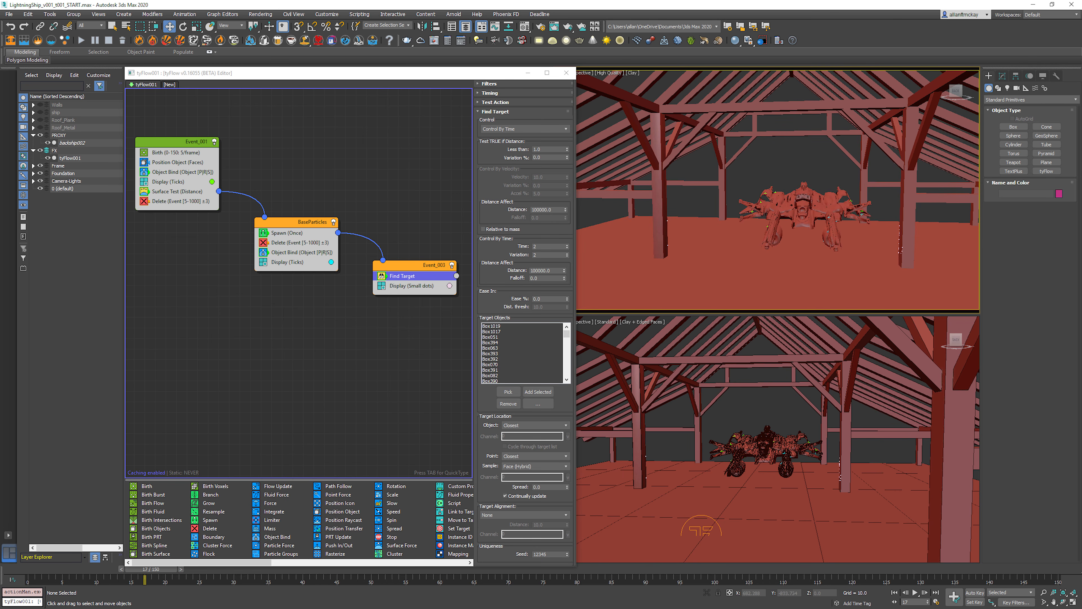
Step: Set Find Target's Distance Affect distance under Control By Time to 350
double_click(541, 270)
type("350")
key("Return")
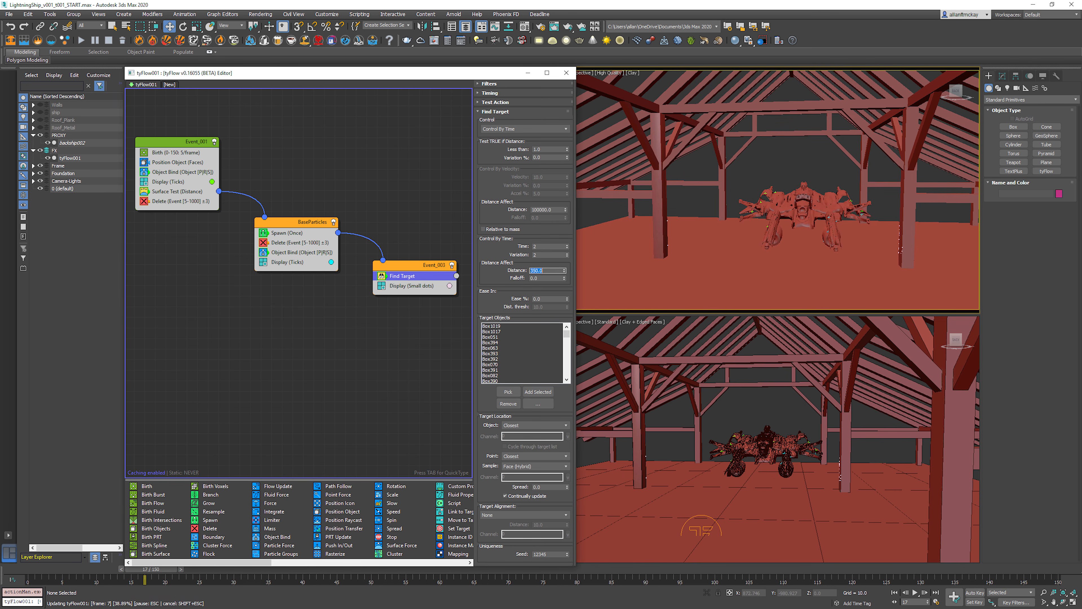
Step: Set Find Target's Distance Affect distance under Control By Time to 100 and play the animation to check the particles on the beams
key("/")
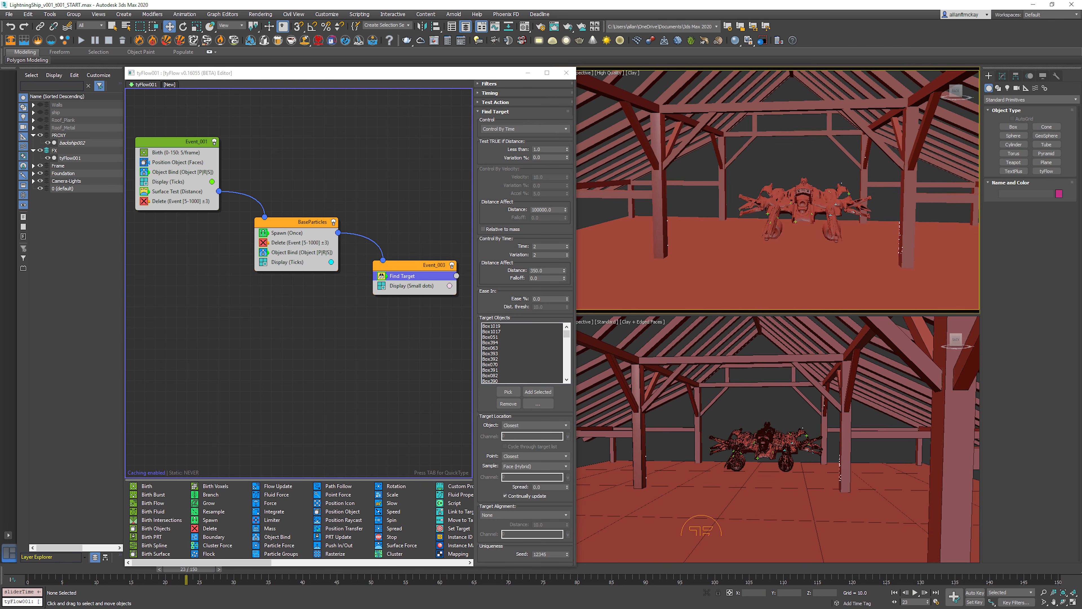
key("Home")
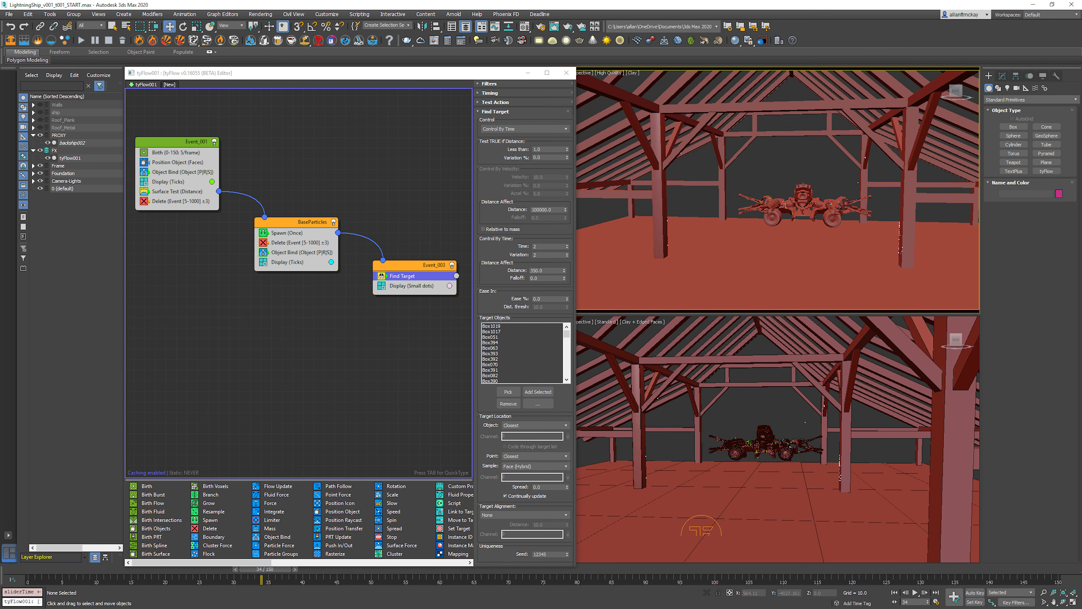
left_click(539, 270)
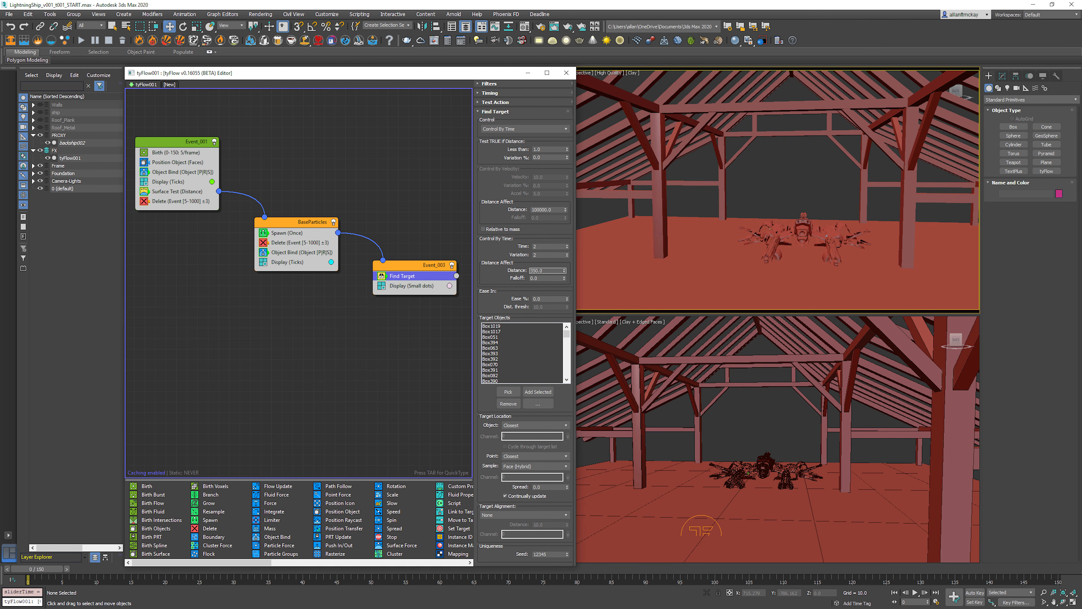
type("100")
key("Return")
key("/")
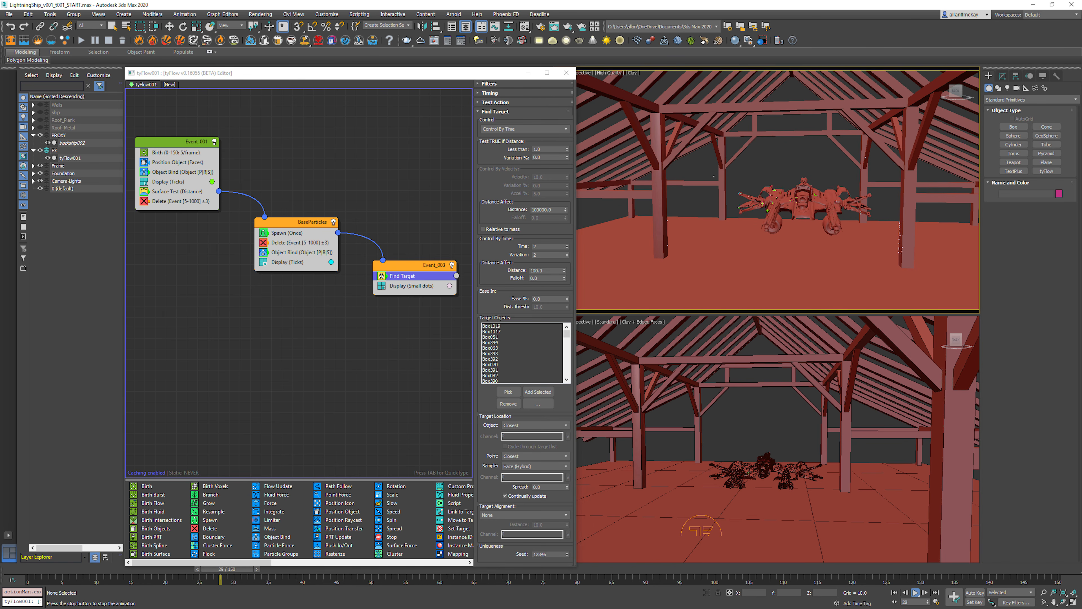
key("/")
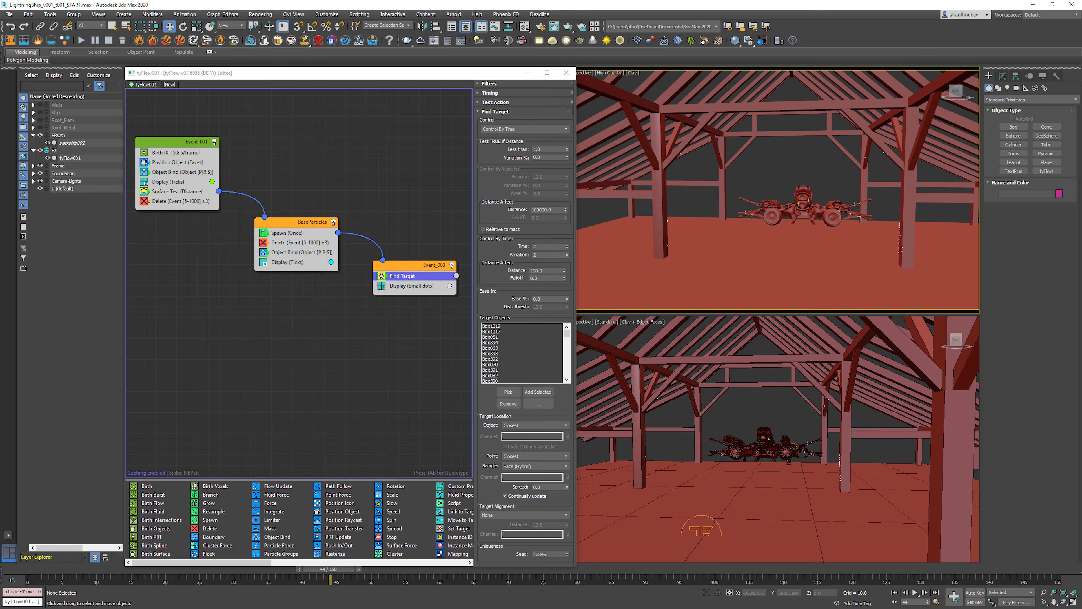
key("Home")
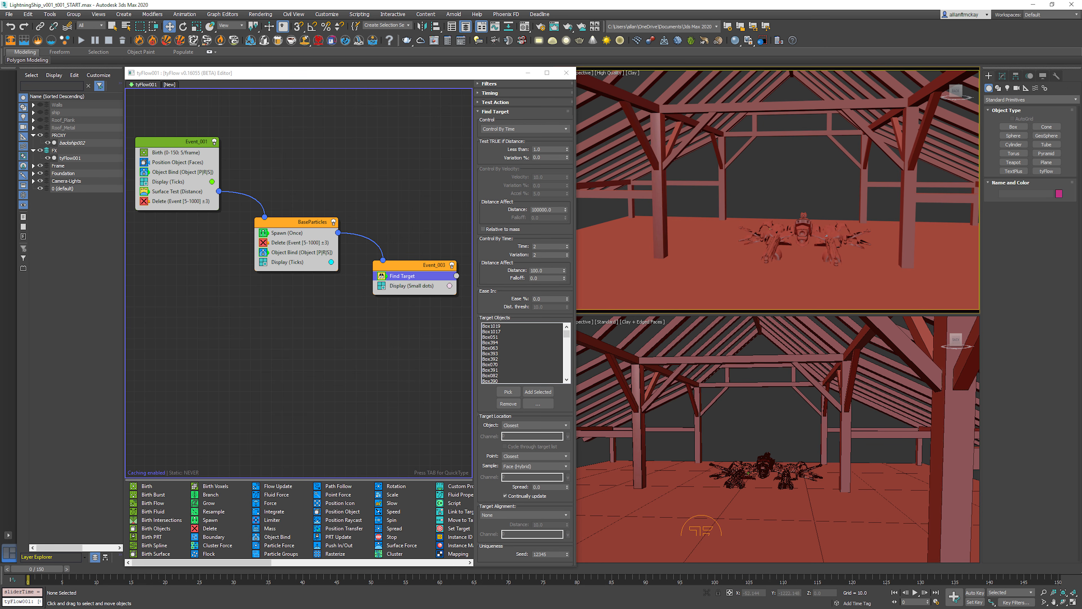
Step: Add a Spawn operator to the event containing Find Target, placing it directly below Find Target
left_click(420, 246)
left_click(418, 265)
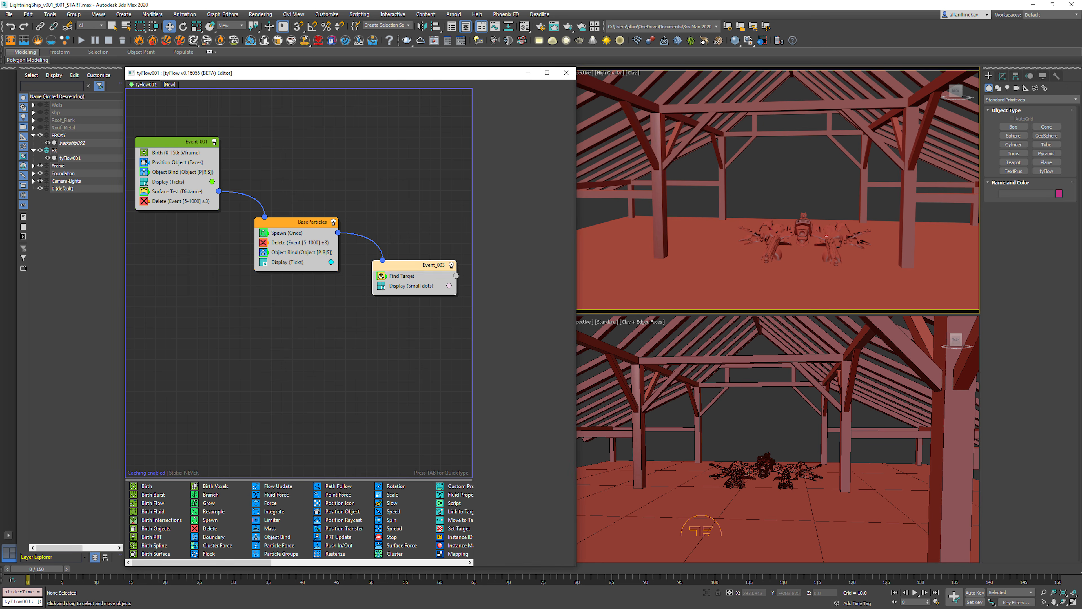
key("Tab")
type("sa")
key("BackSpace")
type("paw")
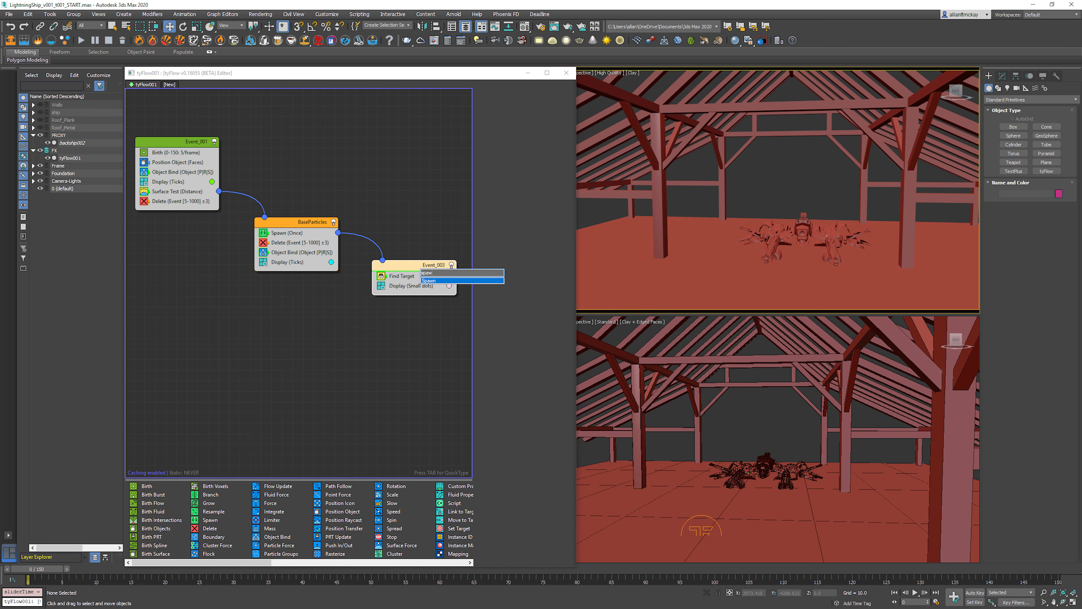
key("Return")
middle_click_drag(426, 337, 321, 339)
left_click(321, 340)
left_click_drag(300, 279, 311, 296)
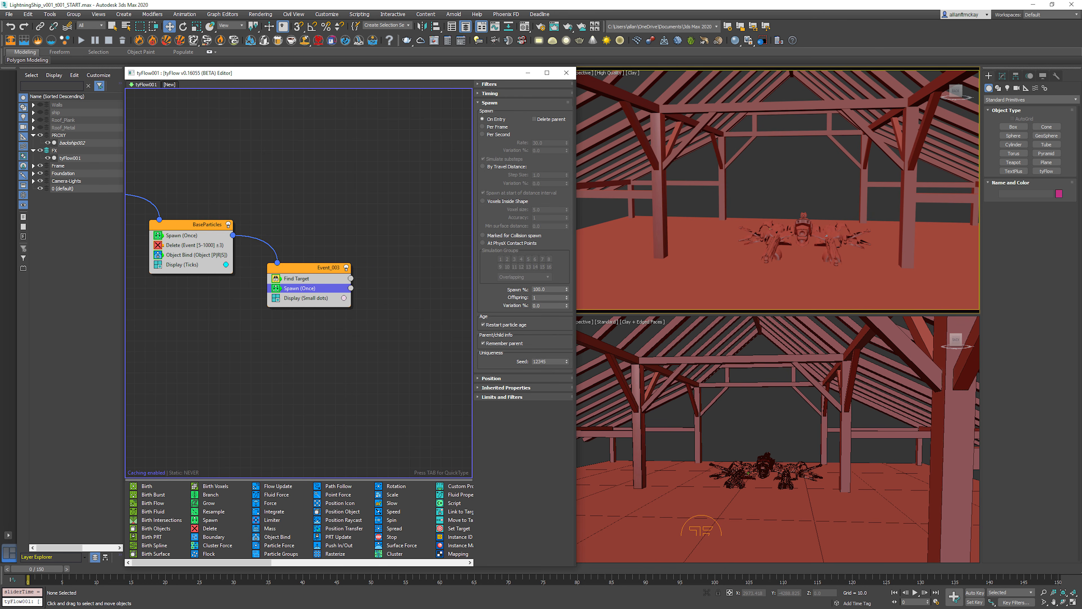
Step: Create a new event with a Resample operator and connect the Find Target event's Spawn output to it
left_click(321, 341)
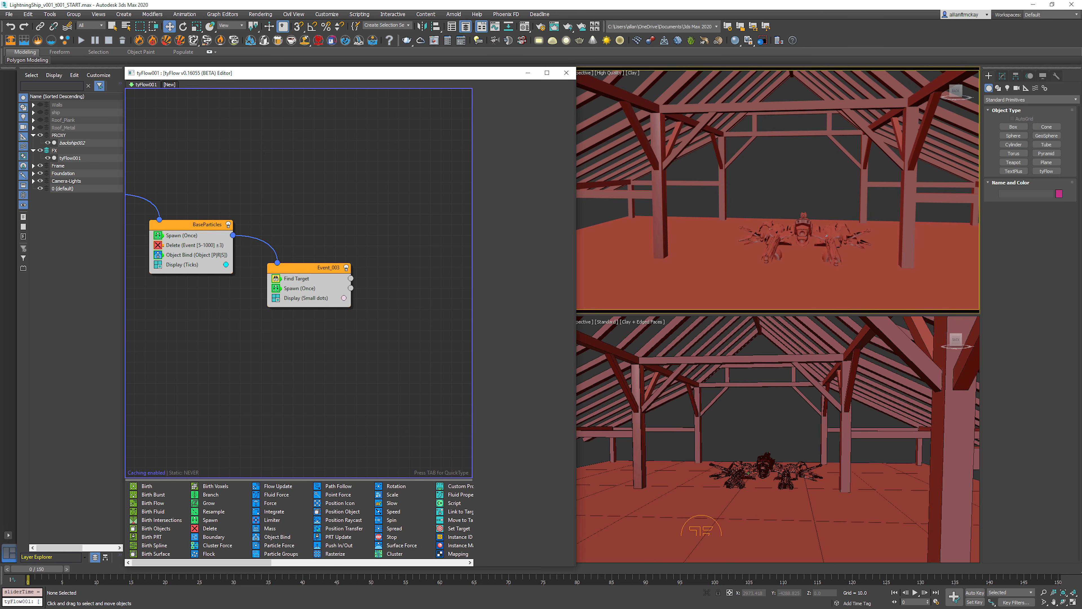
key("Tab")
type("res")
key("Return")
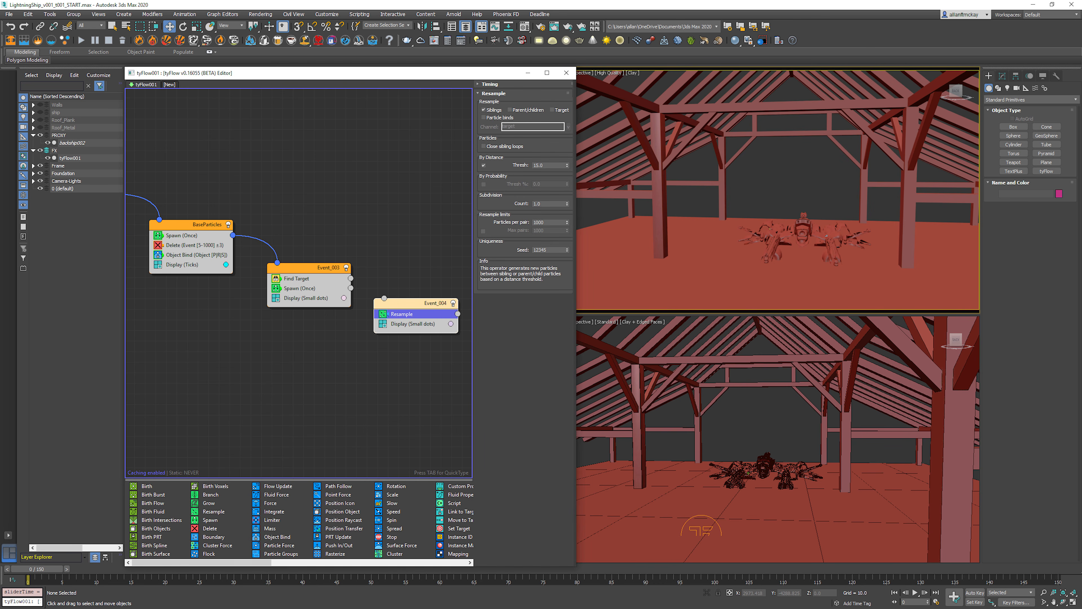
left_click_drag(384, 298, 409, 341)
Step: Switch the Find Target event's Spawn operator to By Travel Distance and preview the first frames of the animation
left_click(299, 288)
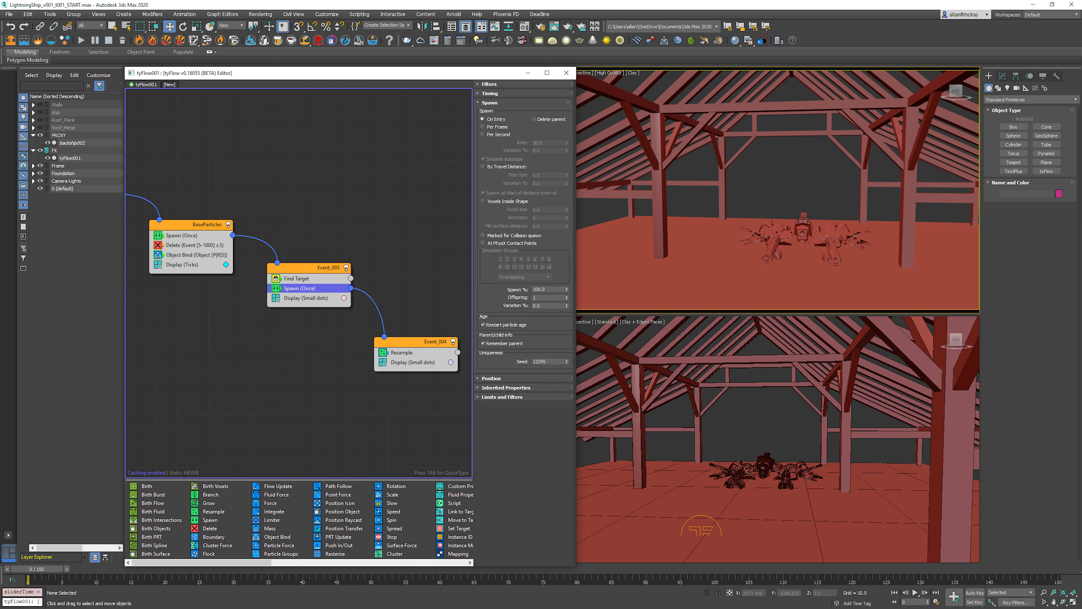
left_click(483, 167)
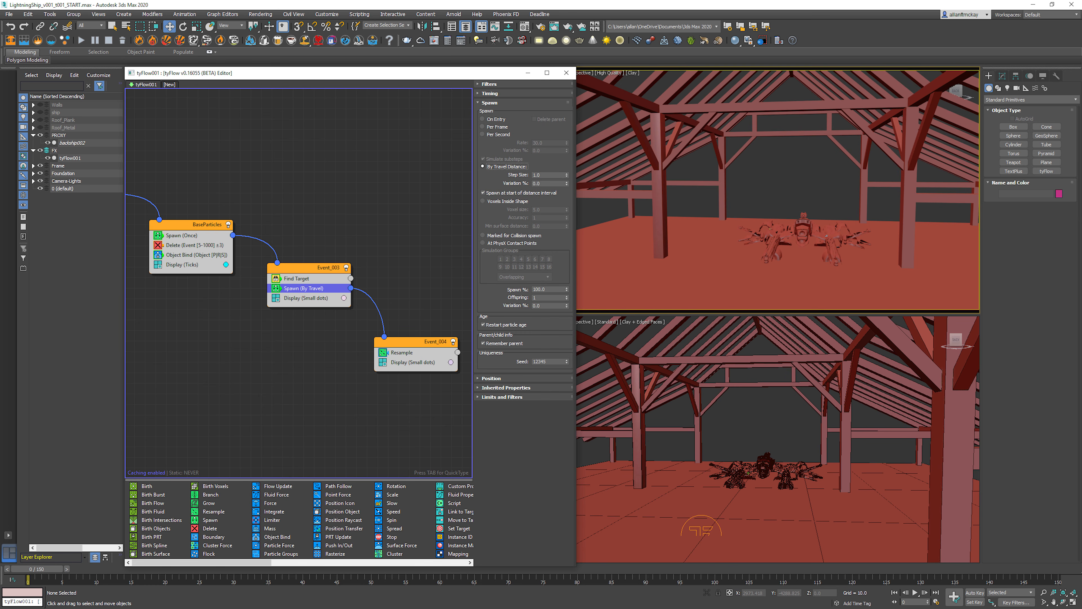
key("period")
key("period")
key("period")
key("period")
key("period")
key("period")
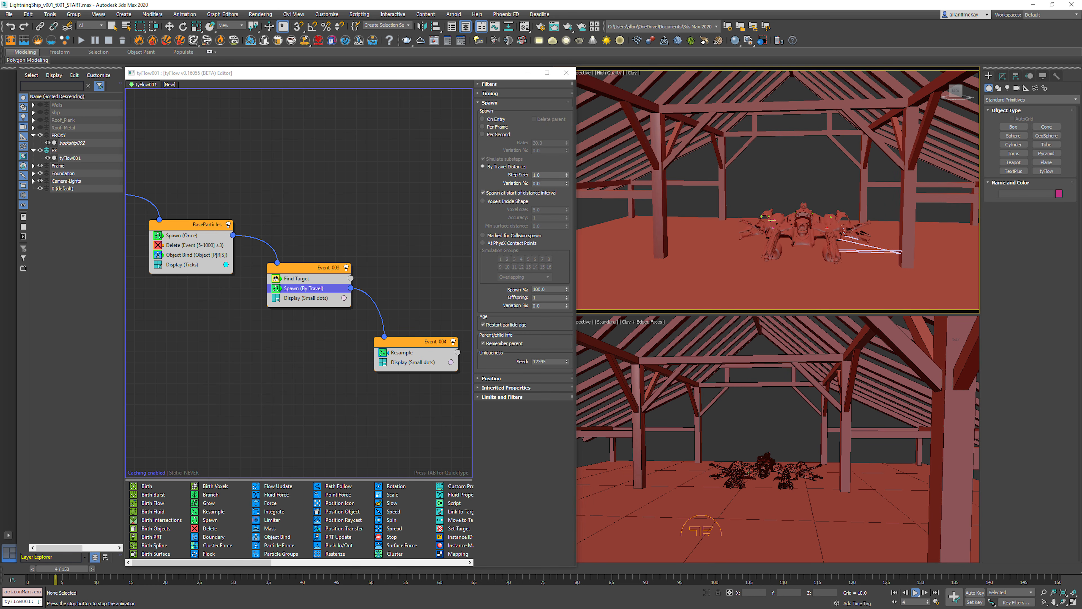
key("period")
key("period")
key("period")
key("period")
key("period")
key("period")
key("period")
key("period")
key("period")
key("period")
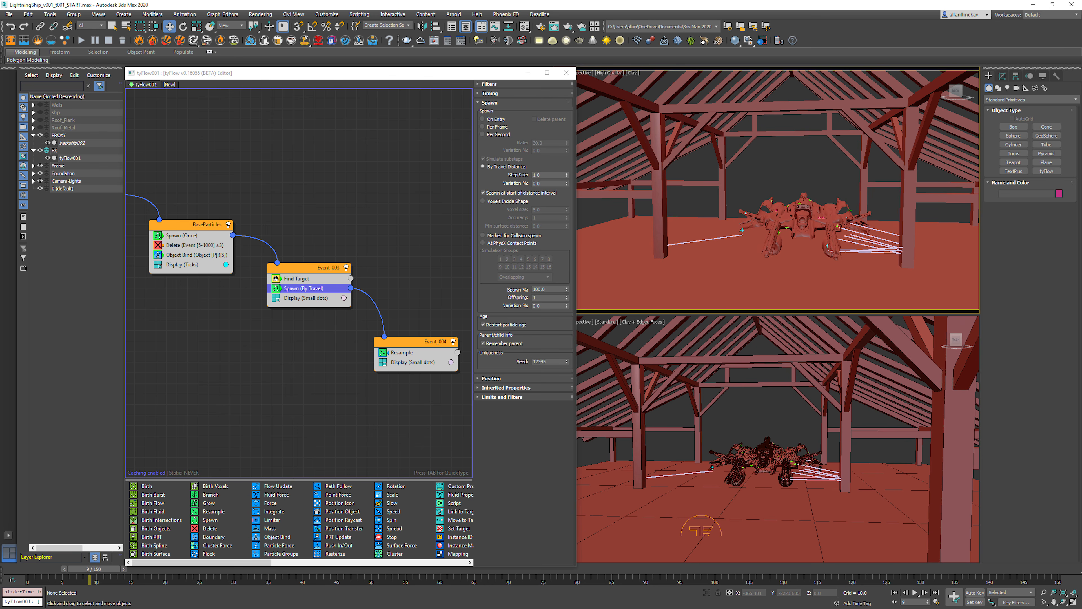
key("Home")
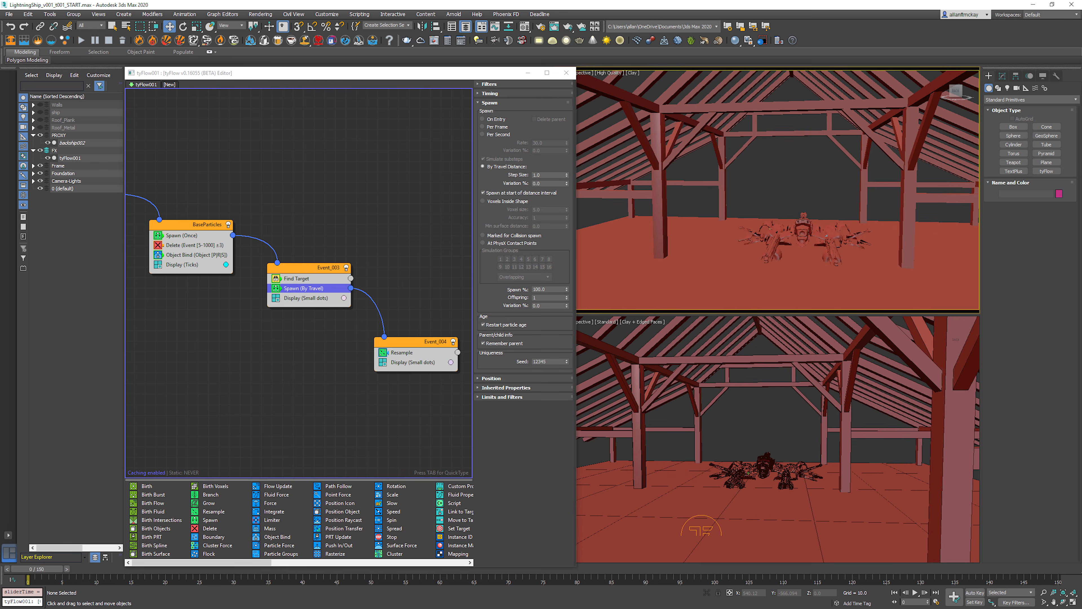
Step: Disable the Resample operator and play the animation to examine the spawned particle trails close to the ship
left_click(383, 353)
key("slash")
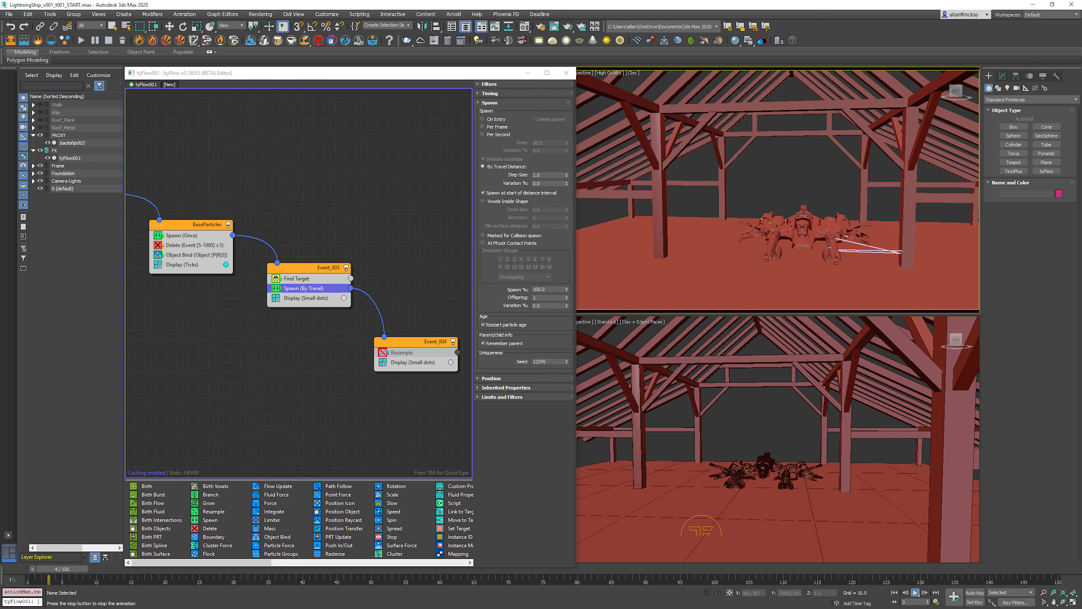
key("slash")
middle_click_drag(833, 253, 750, 225)
scroll(809, 222, "up", 4)
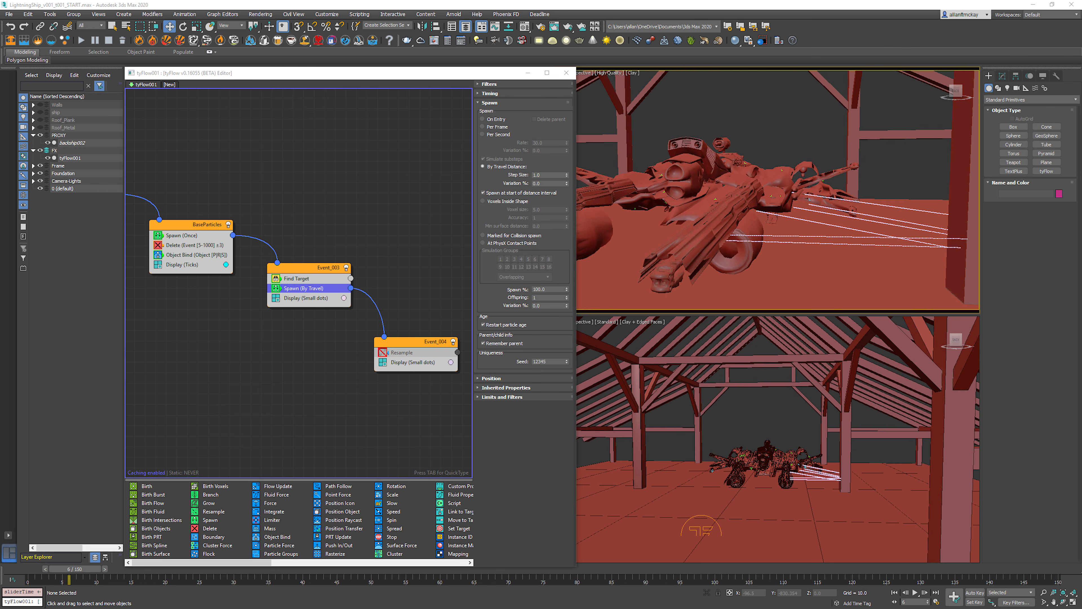
Step: Try travel-distance step sizes of 2 and 5 on the Find Target event's Spawn operator
double_click(541, 175)
type("2")
key("Return")
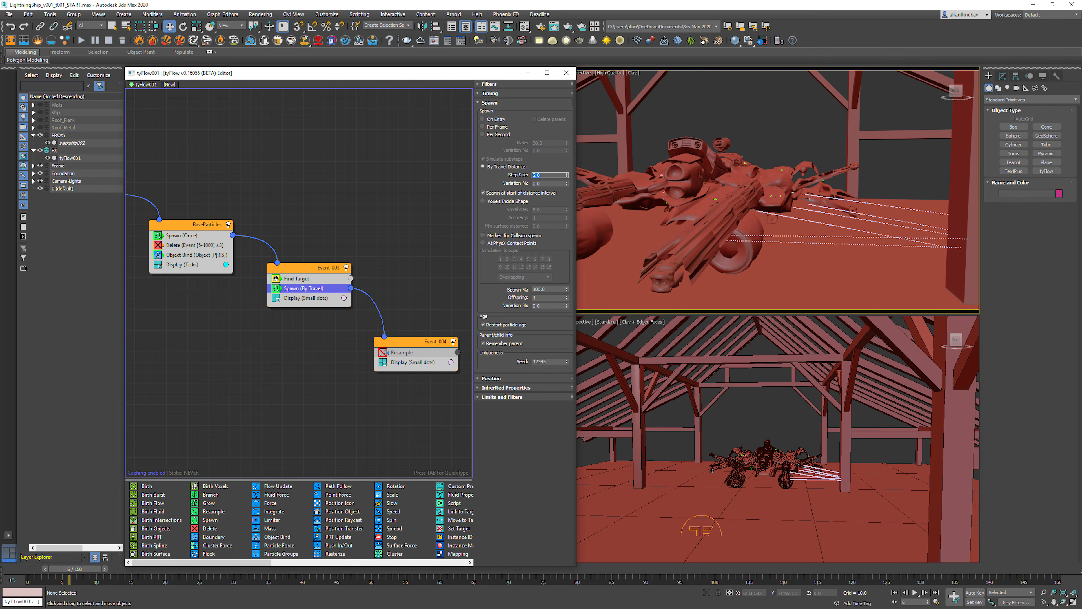
type("5")
key("Return")
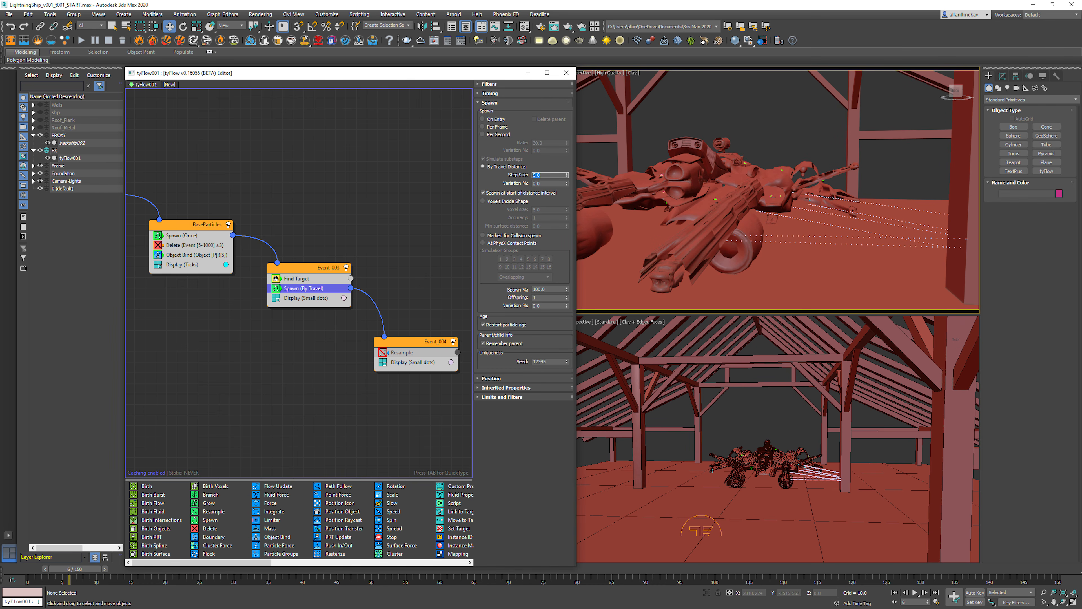
Step: Re-enable the Resample operator and try By Distance thresholds of 1 and 5
left_click(383, 353)
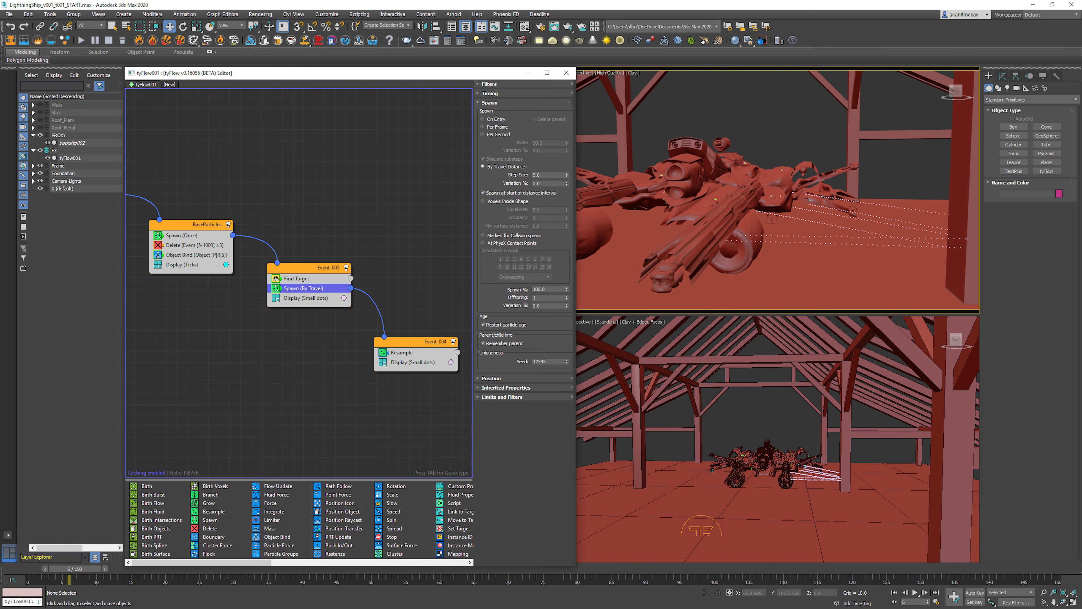
left_click(402, 353)
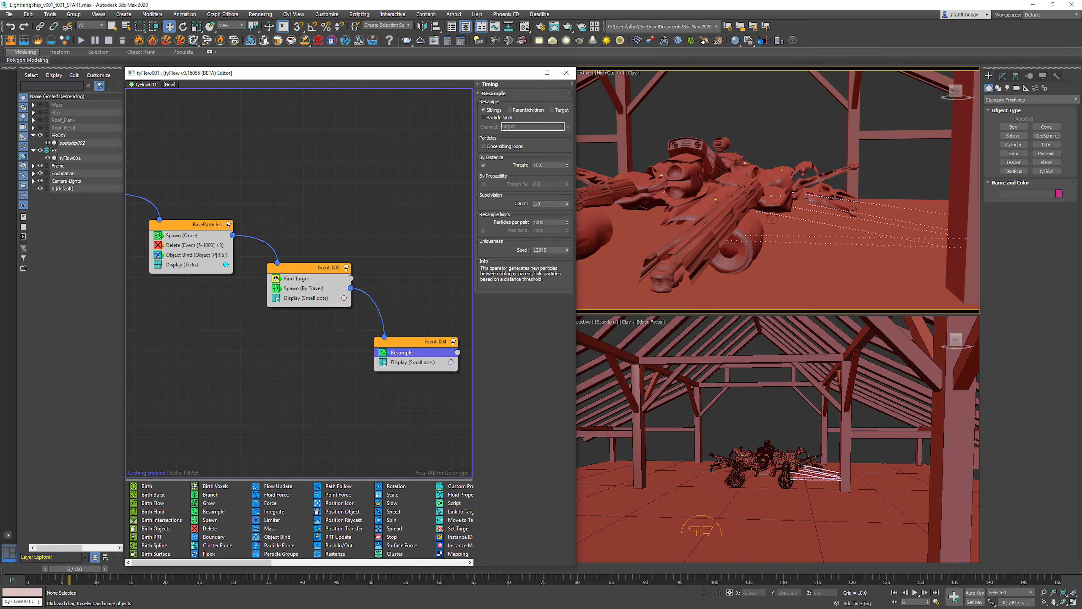
double_click(540, 165)
type("1")
key("Return")
type("5")
key("Return")
key("Return")
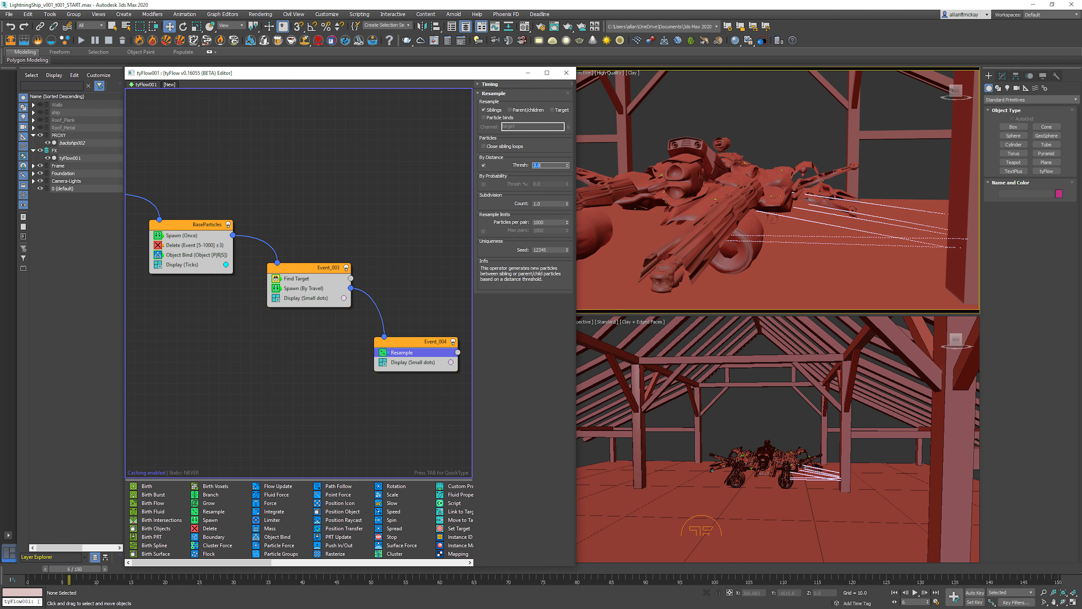
key("Tab")
key("shift+Tab")
type("5")
key("Return")
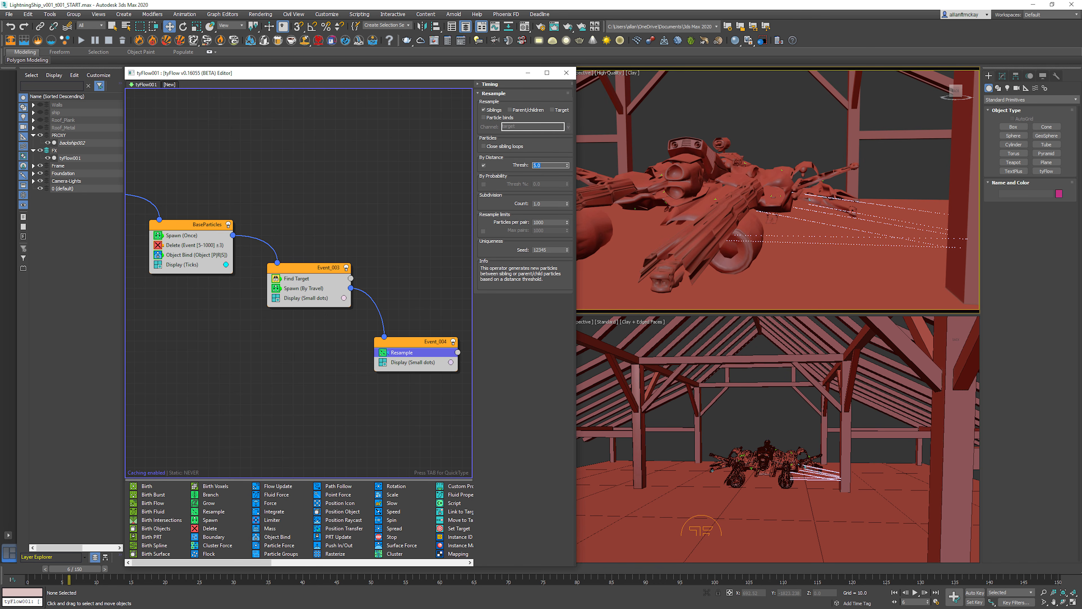
Step: Try a By Distance threshold of 10 with subdivision counts of 5 and 10 on Resample
type("10")
key("Return")
key("Tab")
type("5")
key("Return")
type("10")
key("Return")
key("Escape")
double_click(539, 165)
key("alt+Tab")
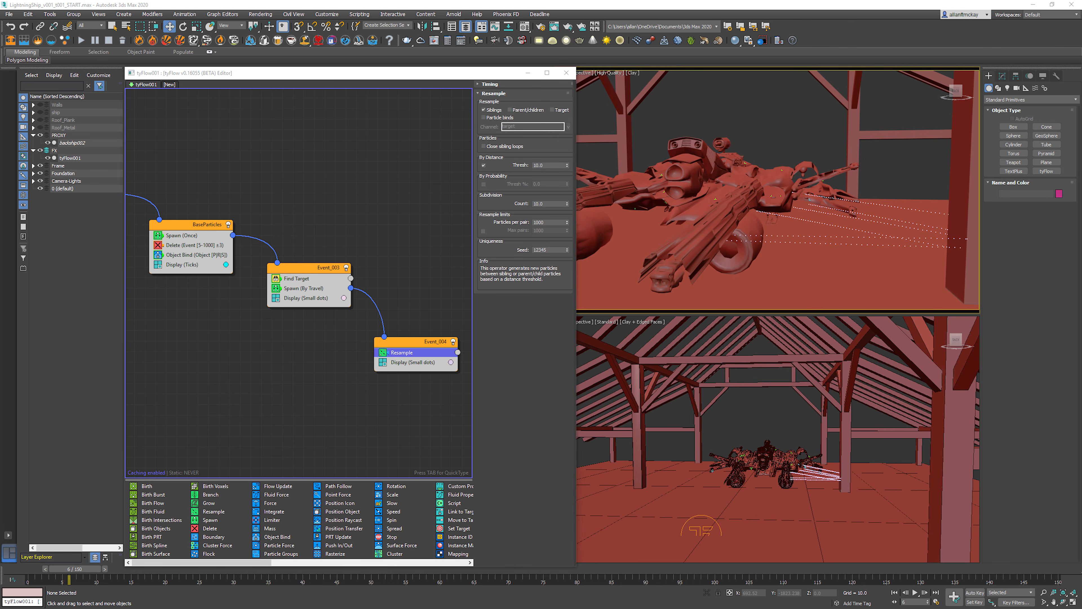
Step: Set Resample's By Distance threshold to 1.0 and its subdivision count to 10
double_click(539, 166)
type("1.5")
key("Return")
key("Tab")
type("5")
key("Return")
type("10")
key("Return")
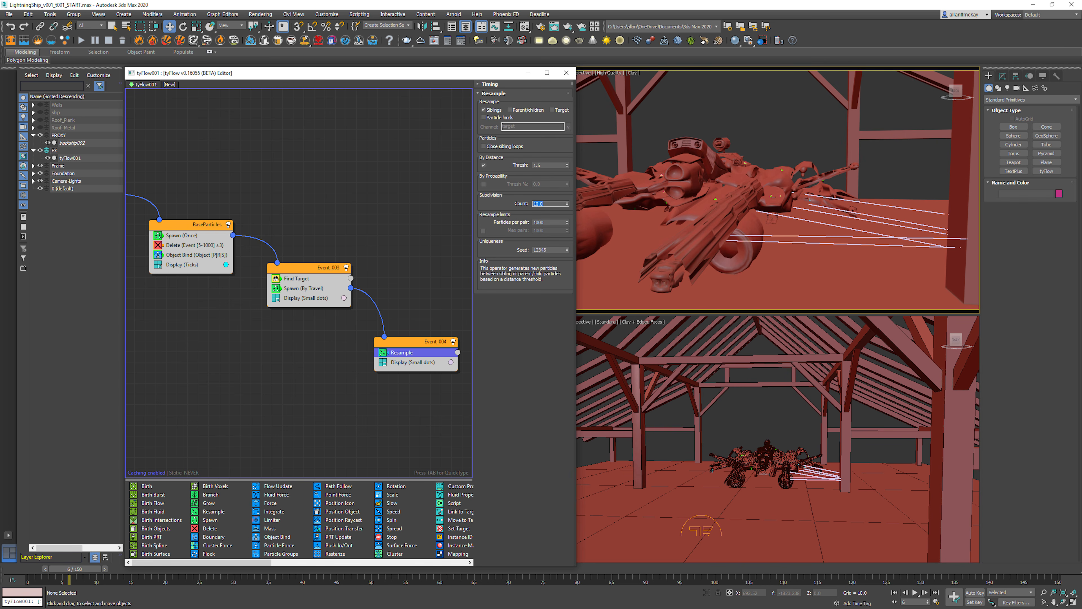
Step: Set the travel-distance step size of the Find Target event's Spawn operator to 2
left_click(303, 289)
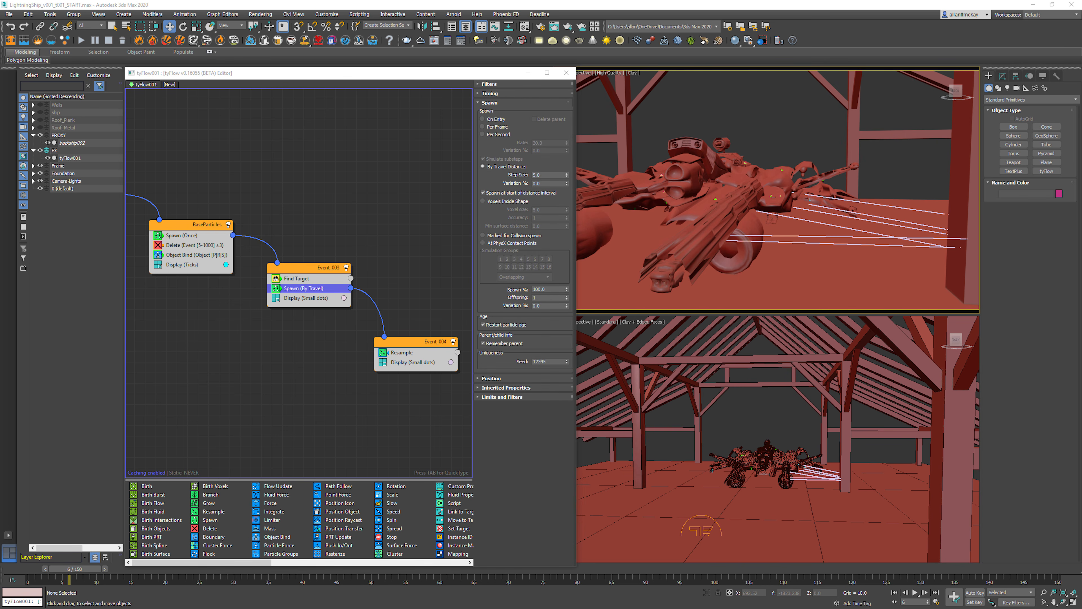
double_click(540, 175)
type("2")
key("Return")
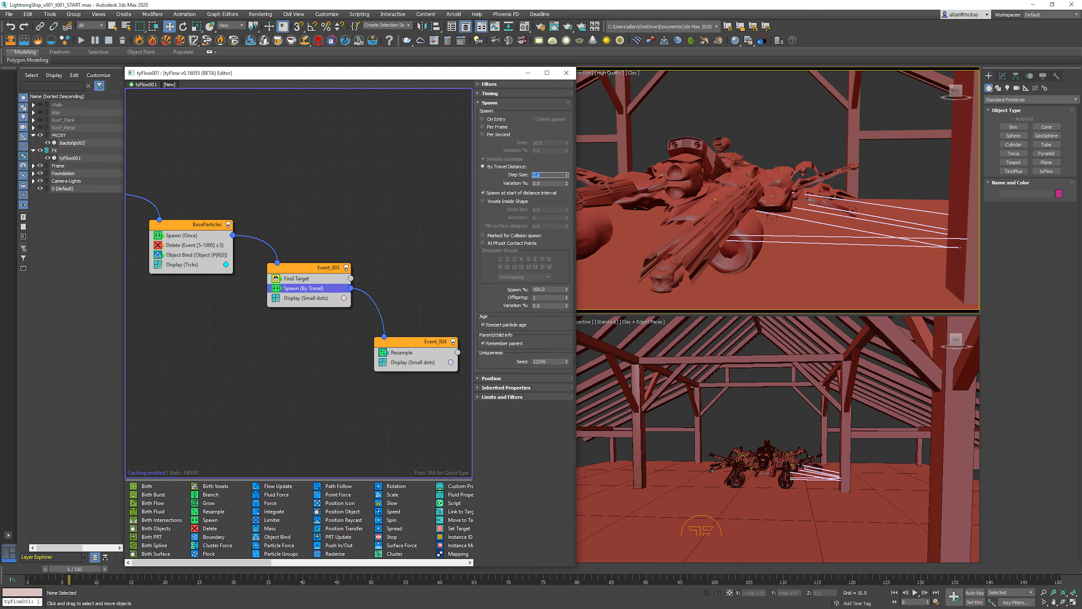
Step: Play the animation from the start with the whole barn in view to examine the particle trails between ship and beams
left_click(778, 179)
scroll(778, 179, "down", 8)
key("Home")
middle_click_drag(778, 171, 804, 202)
scroll(778, 187, "up", 6)
scroll(778, 187, "down", 3)
key("/")
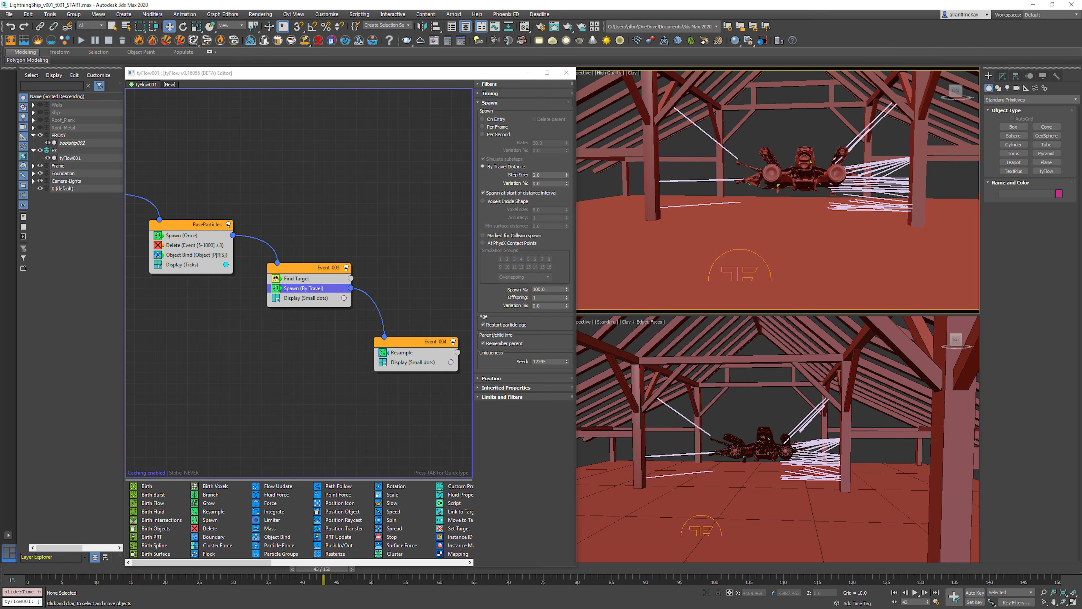
key("Home")
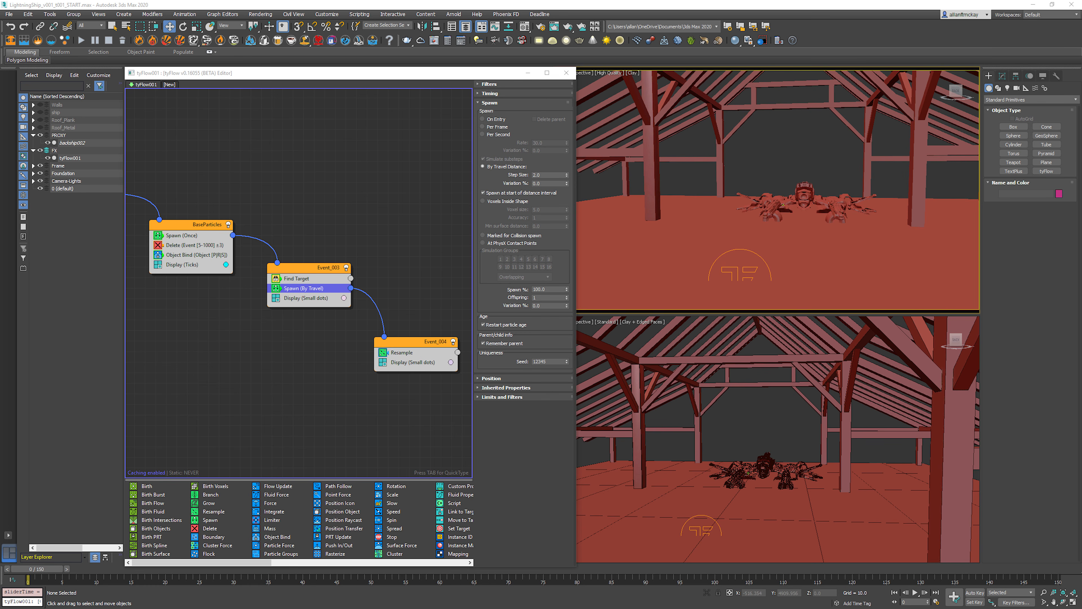
Step: Add a Force operator to the Find Target event, between Find Target and Spawn
left_click(409, 264)
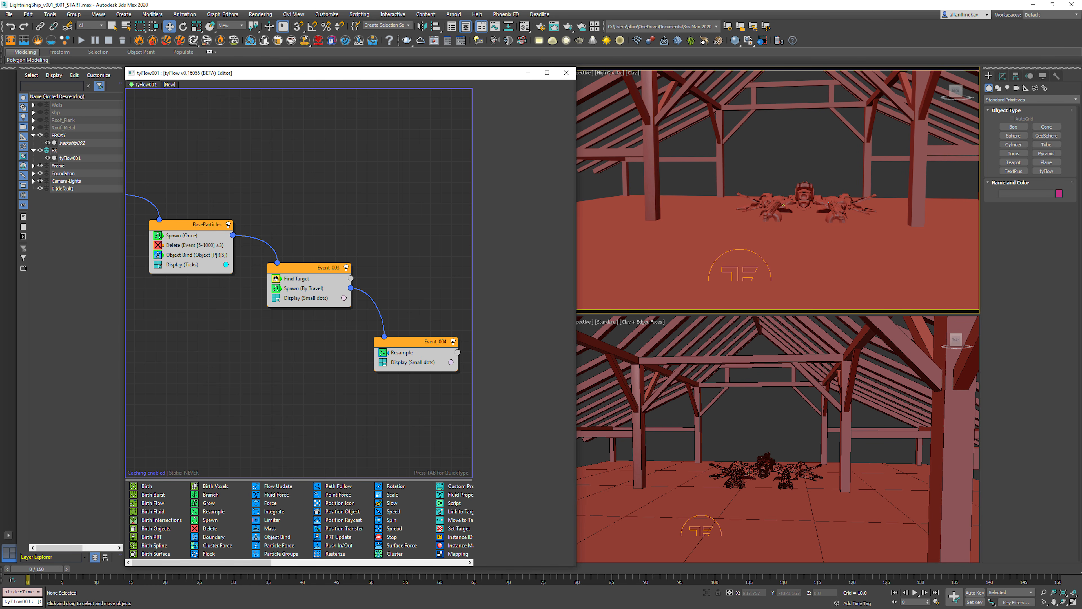
left_click(298, 268)
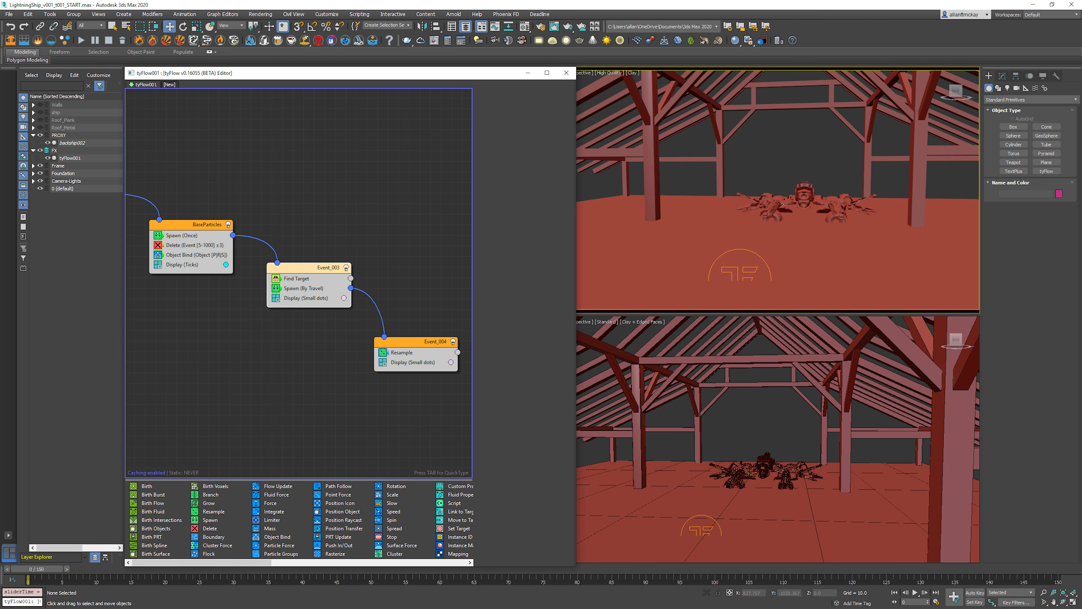
key("Tab")
type("for")
key("Return")
left_click_drag(312, 279, 327, 295)
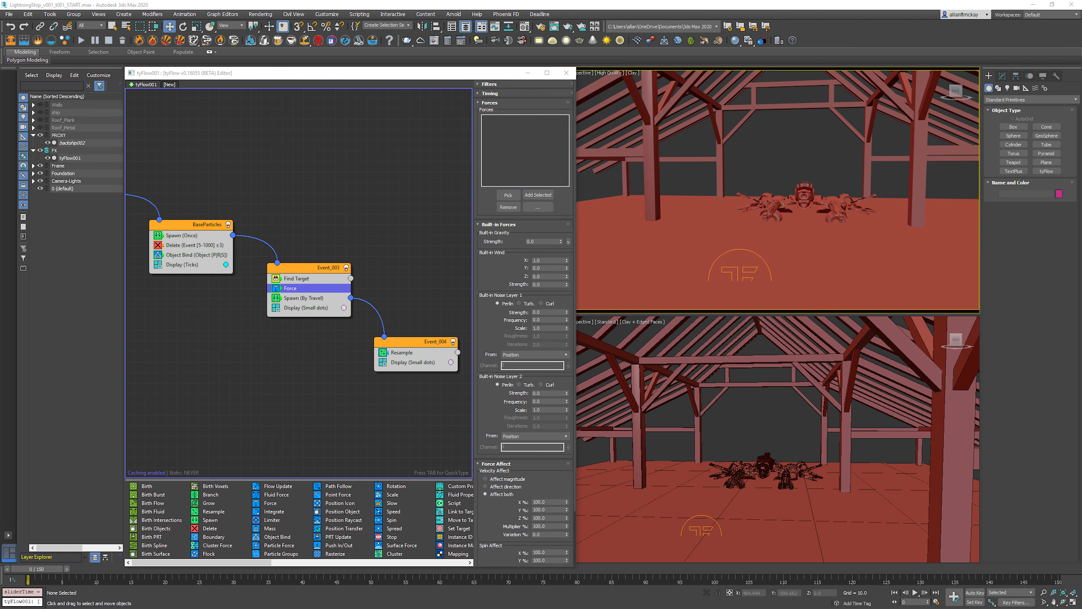
Step: Advance the animation to frame 11 and set the Force operator's Built-in Noise Layer 1 frequency to 0.05
key("period")
key("period")
key("period")
key("period")
key("period")
key("period")
key("period")
key("period")
key("period")
key("period")
key("period")
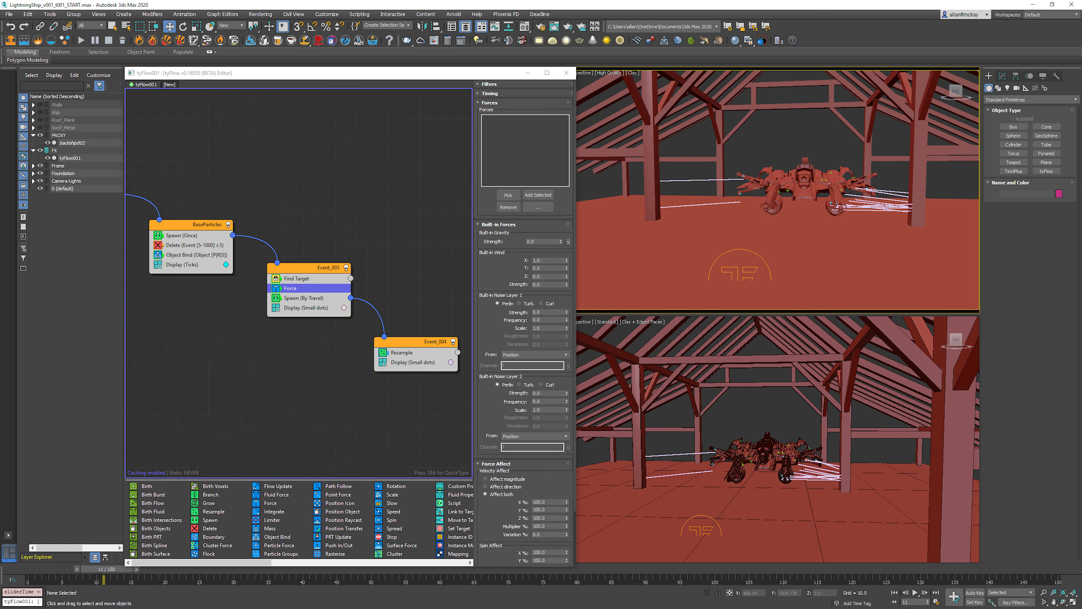
double_click(540, 320)
type("0.05")
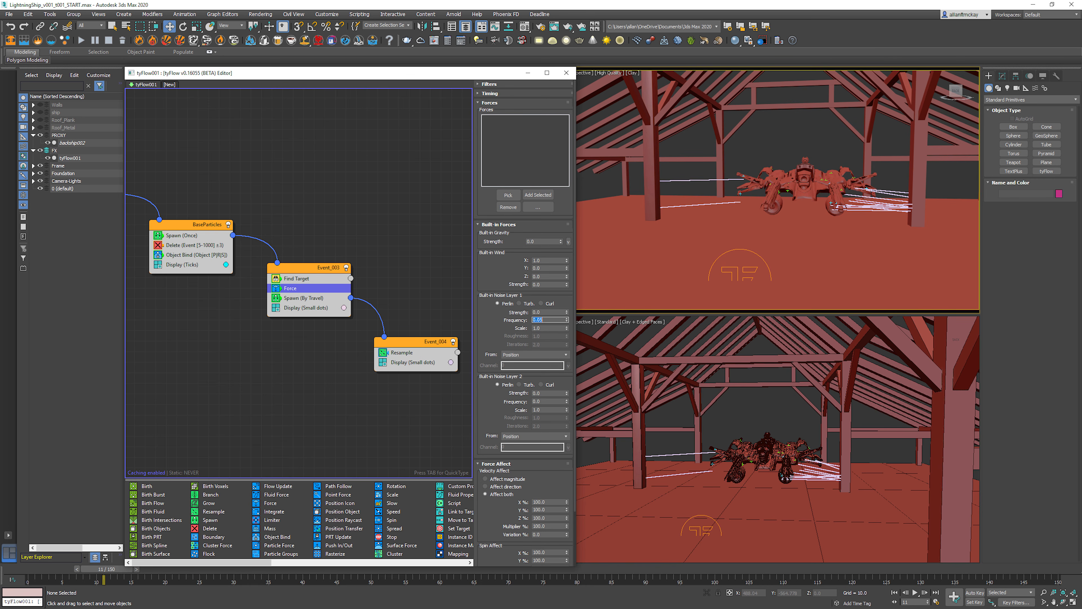
Step: Set the Force operator's Noise Layer 1 scale to 0.03 and strength to 10, and preview the animation from the start
key("Tab")
type("0.03")
key("Return")
type("10")
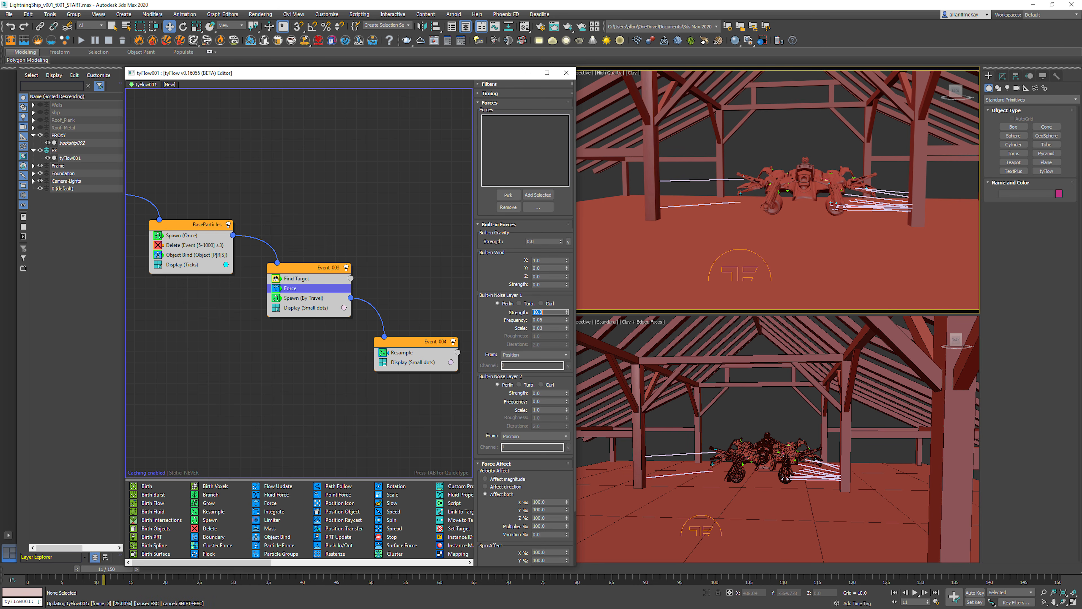
key("Return")
key("/")
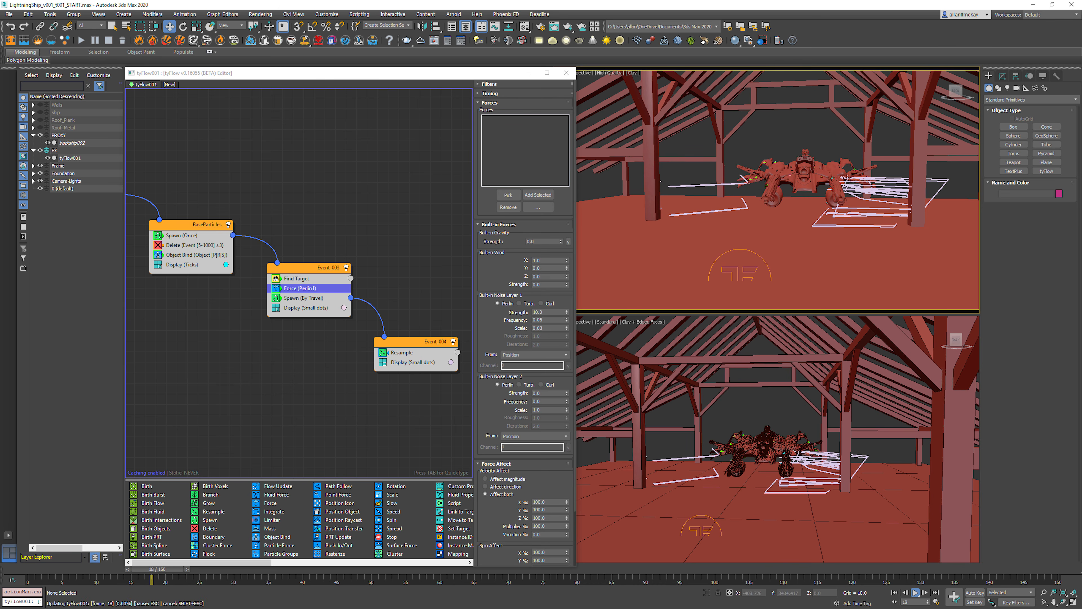
key("/")
key("Home")
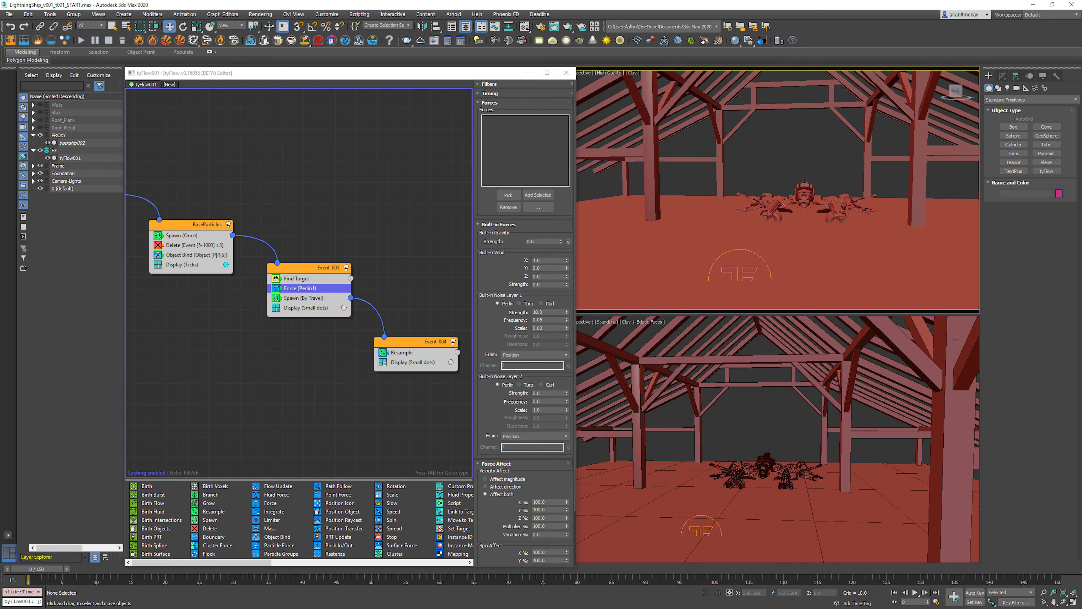
Step: Switch the Force operator's Noise Layer 1 to Turb with 3 iterations and preview the particle trails
left_click(519, 302)
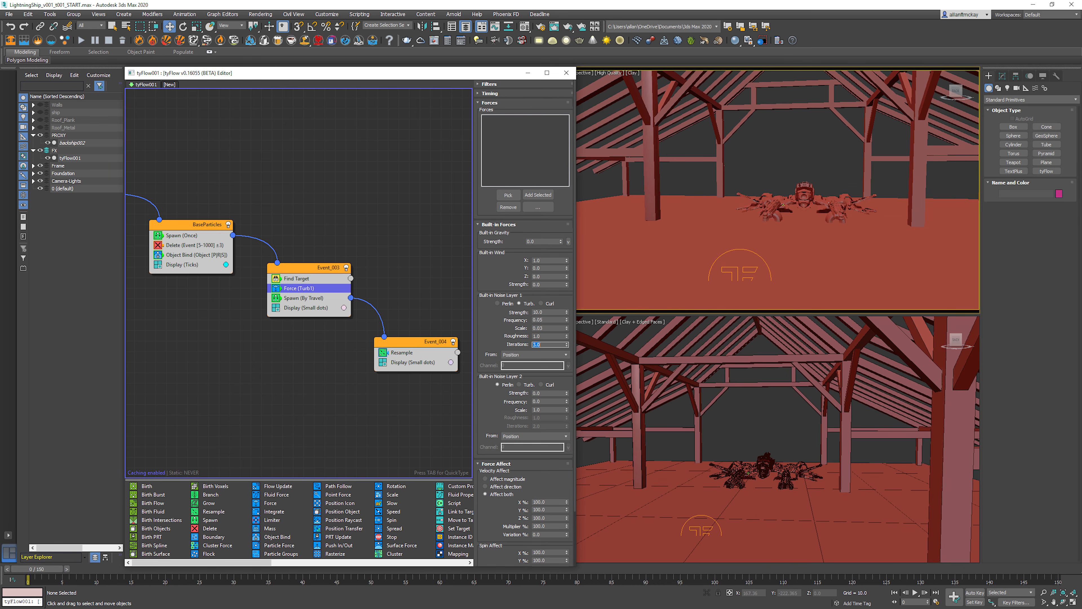
key("/")
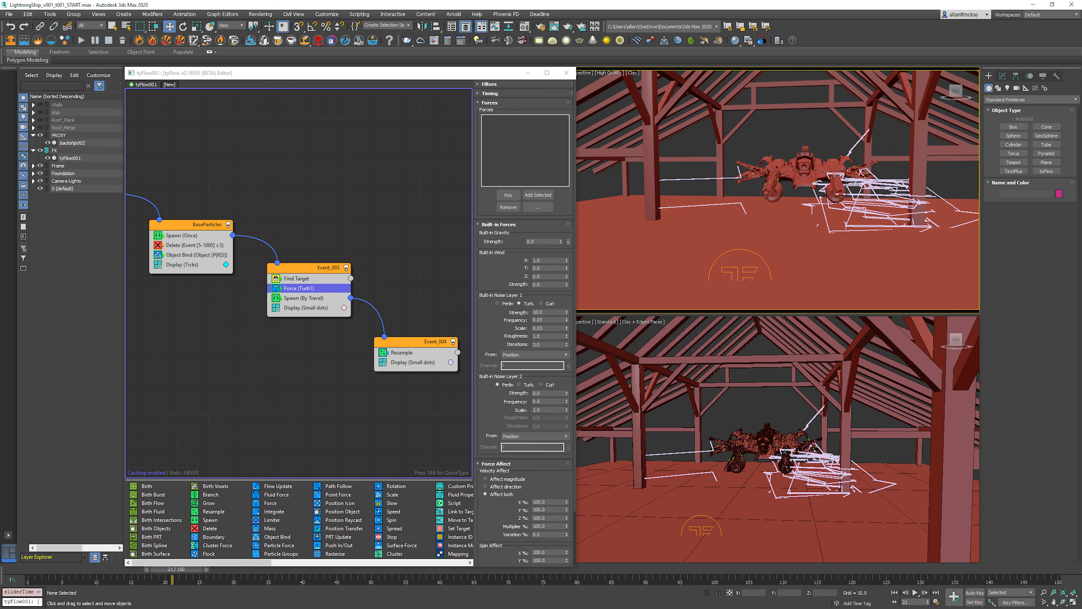
key("Home")
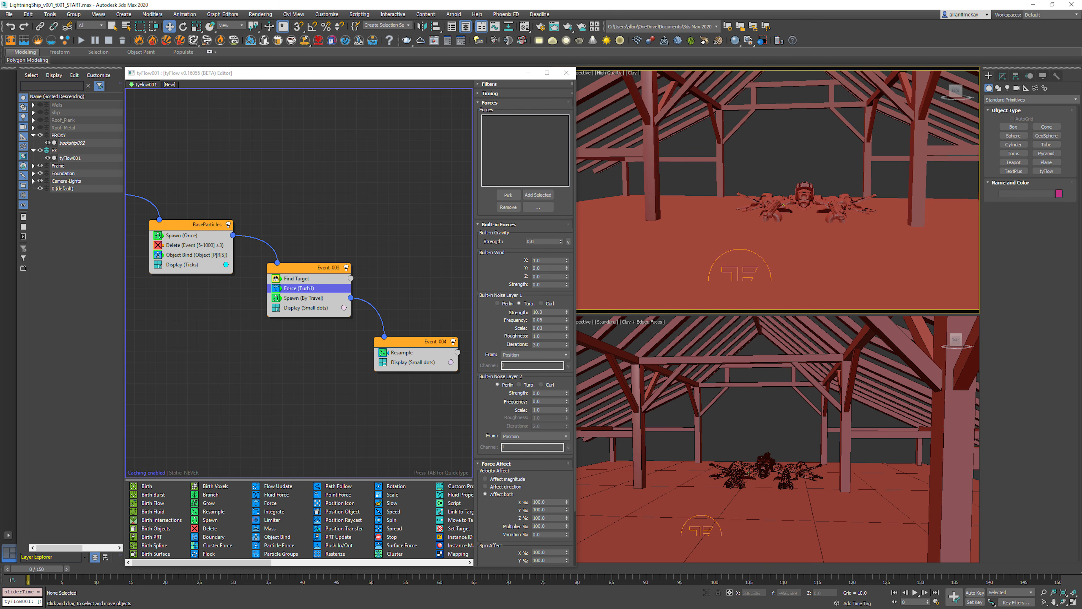
Step: Switch Noise Layer 2 to Turb with strength 20, frequency 15 and scale 0.05, and advance through the frames to frame 12
left_click(518, 384)
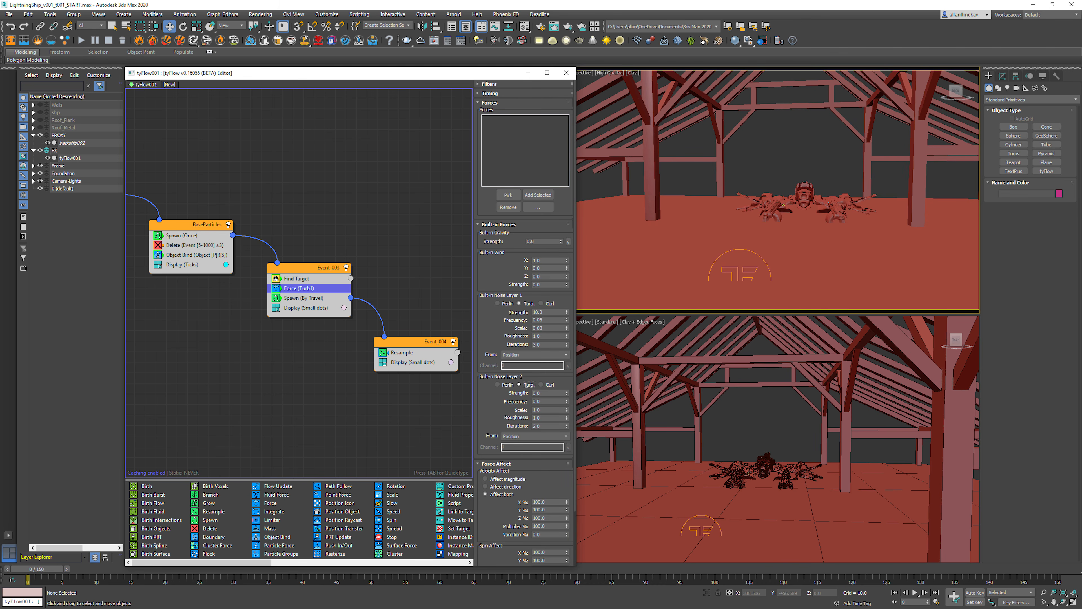
double_click(538, 393)
type("20")
key("Return")
key("Tab")
type("15")
key("Return")
key("Tab")
type(".")
key("period")
key("period")
key("period")
key("period")
key("period")
key("period")
key("period")
key("period")
key("period")
key("period")
key("period")
key("period")
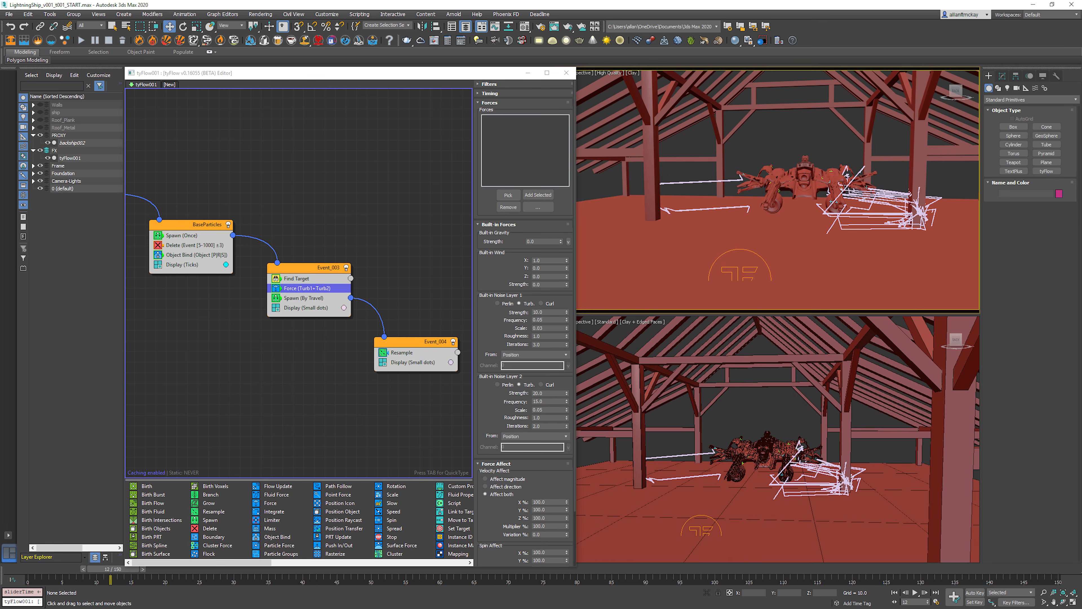
Step: Disable the Resample operator in Event_004 and play the animation to examine the unresampled trail particles
left_click(382, 352)
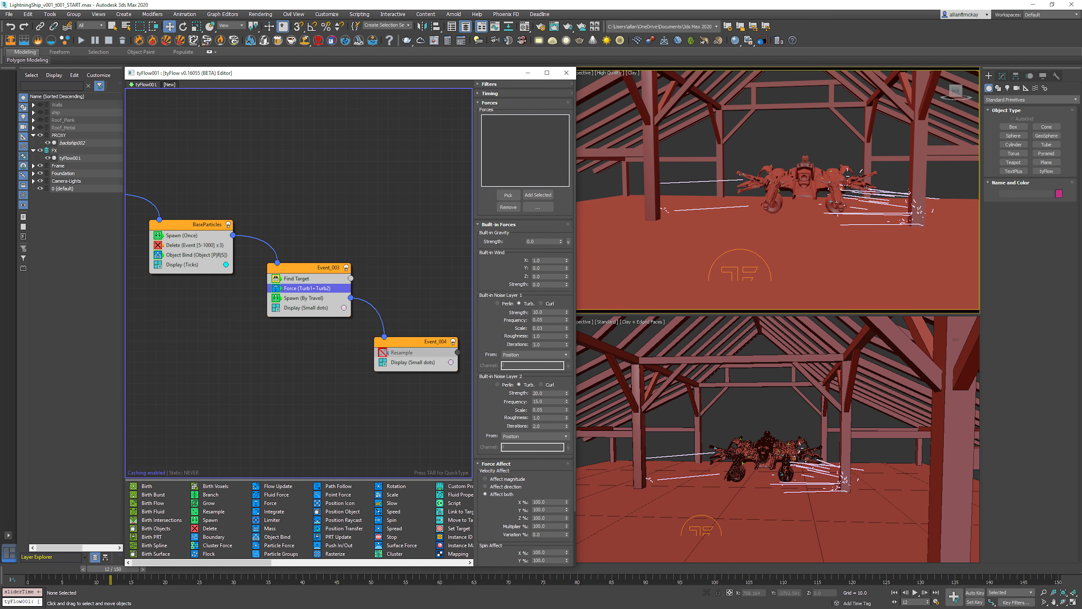
key("Home")
key("period")
key("period")
key("period")
key("period")
key("period")
key("period")
key("period")
key("period")
key("period")
key("period")
key("period")
key("period")
key("period")
key("period")
key("period")
key("period")
key("period")
key("period")
key("period")
key("period")
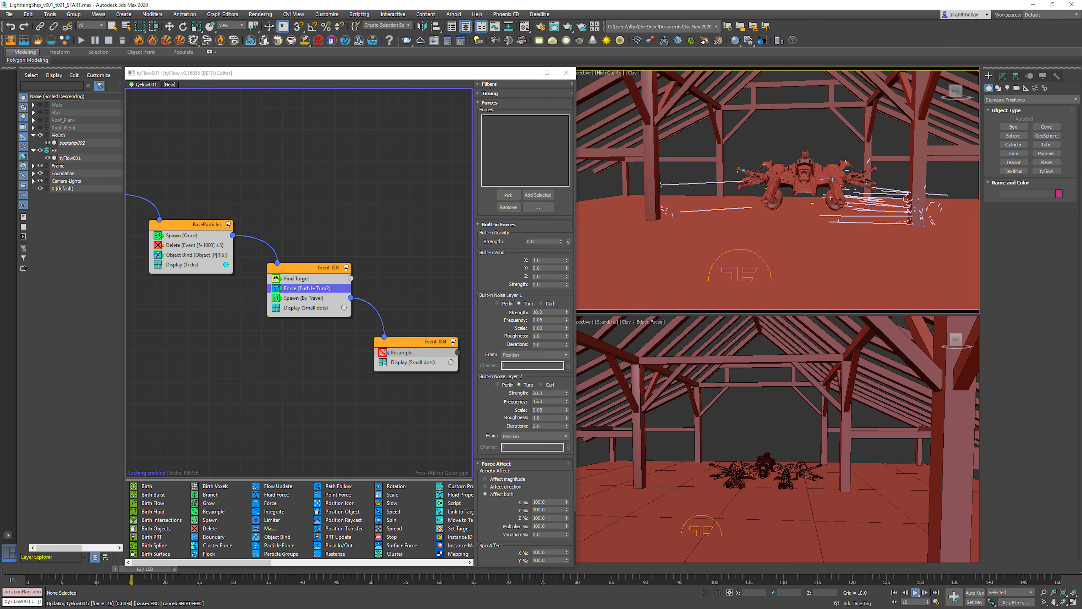
key("period")
key("period")
key("period")
key("period")
key("period")
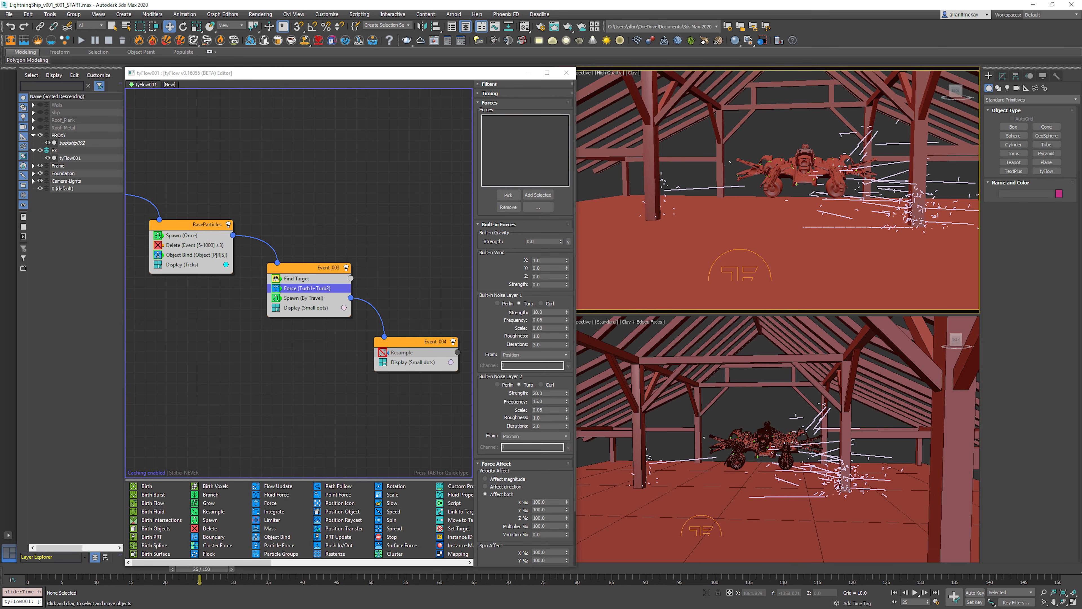
key("Home")
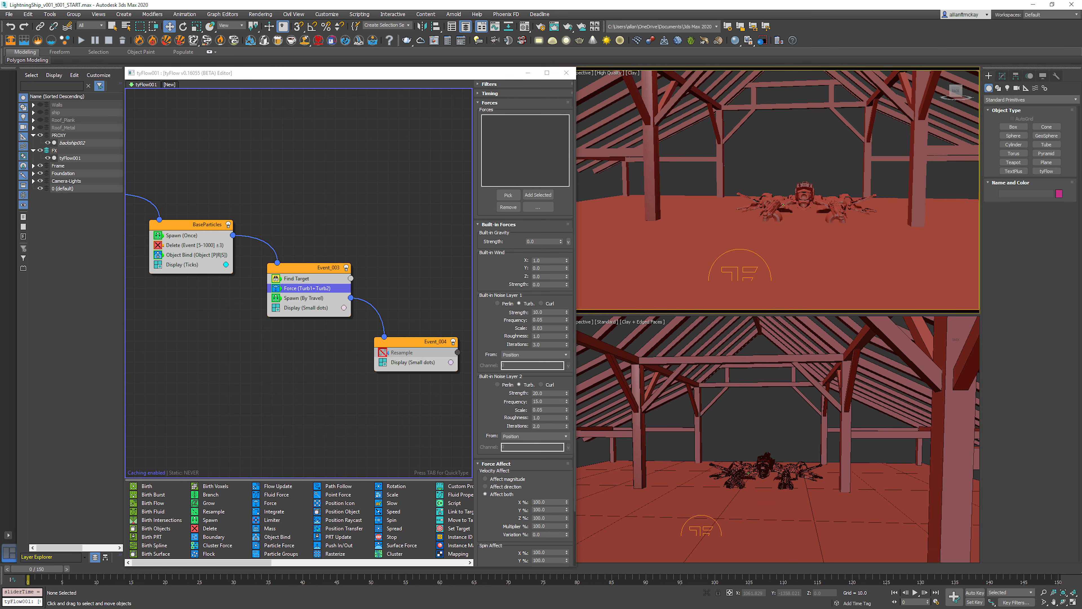
Step: Copy the Find Target event's Force operator into Event_004, between Resample and Display
right_click(314, 288)
left_click(328, 294)
right_click(415, 356)
left_click(434, 374)
Step: Play and step through the opening frames to examine how the copied Force scatters the trail particles
key("slash")
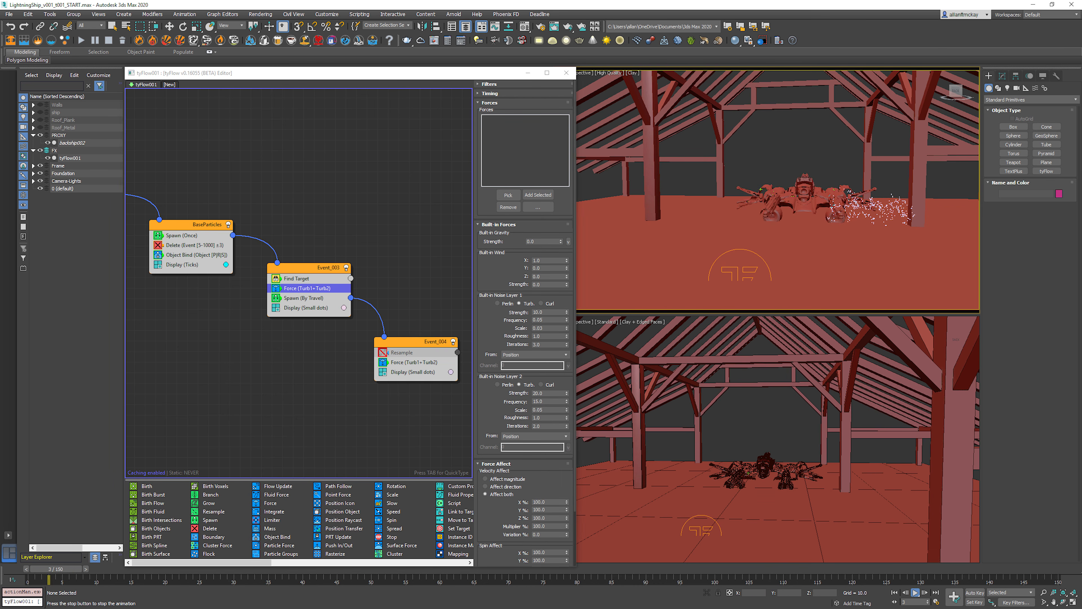
key("slash")
key("period")
key("period")
key("period")
key("period")
key("period")
key("period")
key("period")
key("period")
key("period")
key("period")
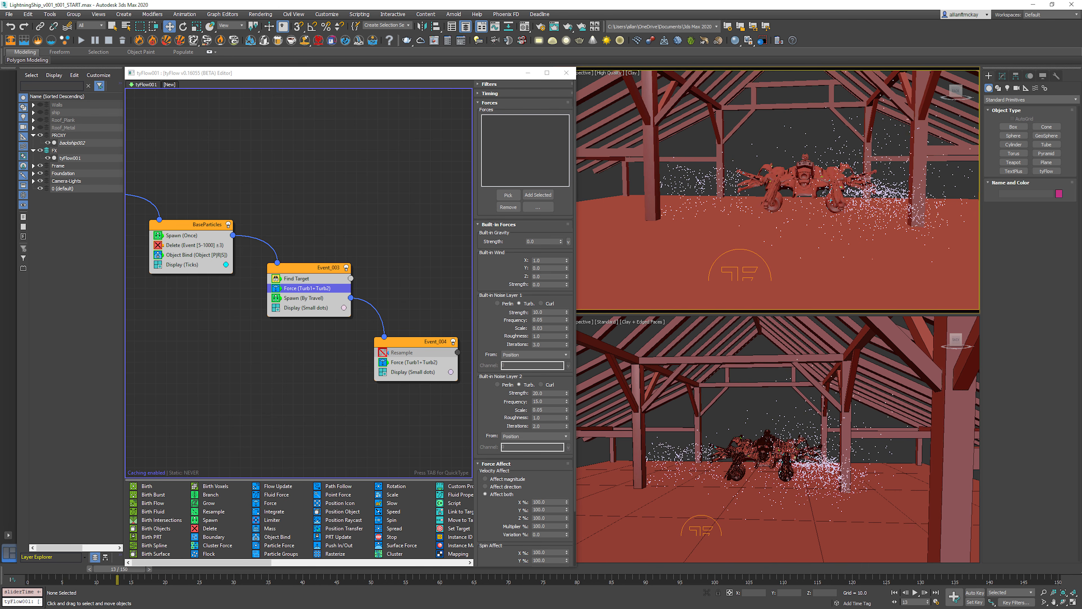
key("period")
key("period")
key("Home")
key("period")
key("period")
key("period")
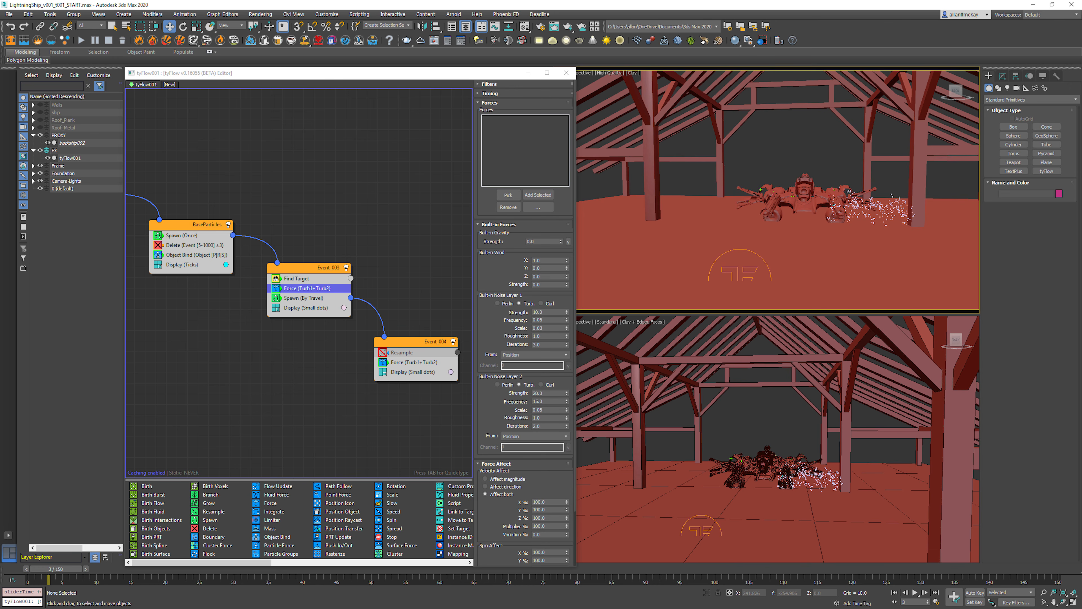
key("Home")
Step: Re-enable the Resample operator in Event_004 and step through the first frames to check the trails
left_click(383, 352)
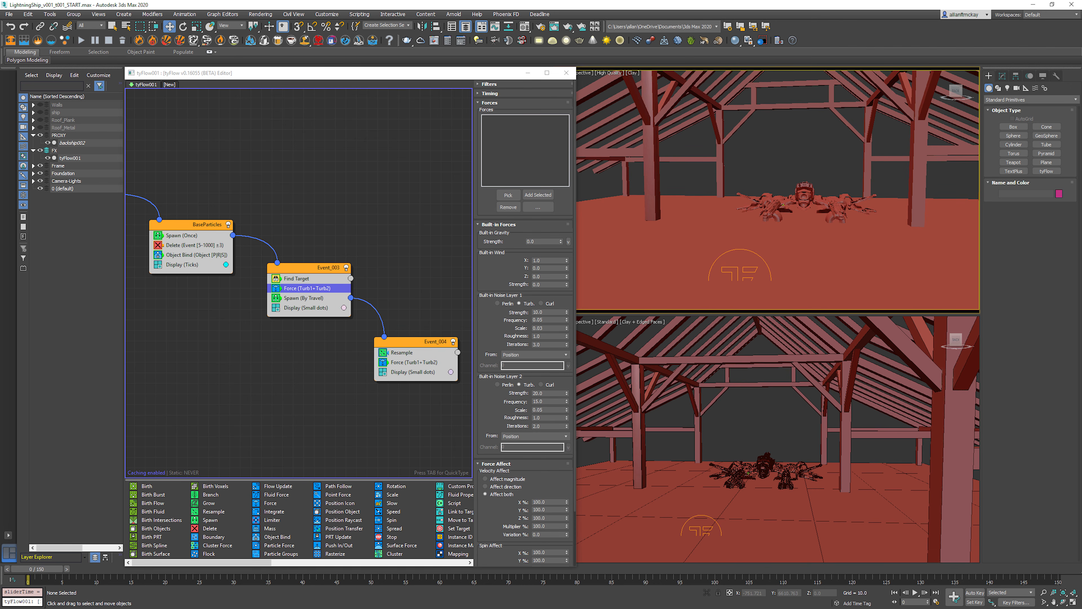
key("period")
key("period")
key("period")
key("period")
key("period")
key("period")
key("Home")
Step: Add a Slow operator to Event_004, above the Resample operator
left_click(419, 315)
left_click(418, 342)
key("Tab")
type("sl")
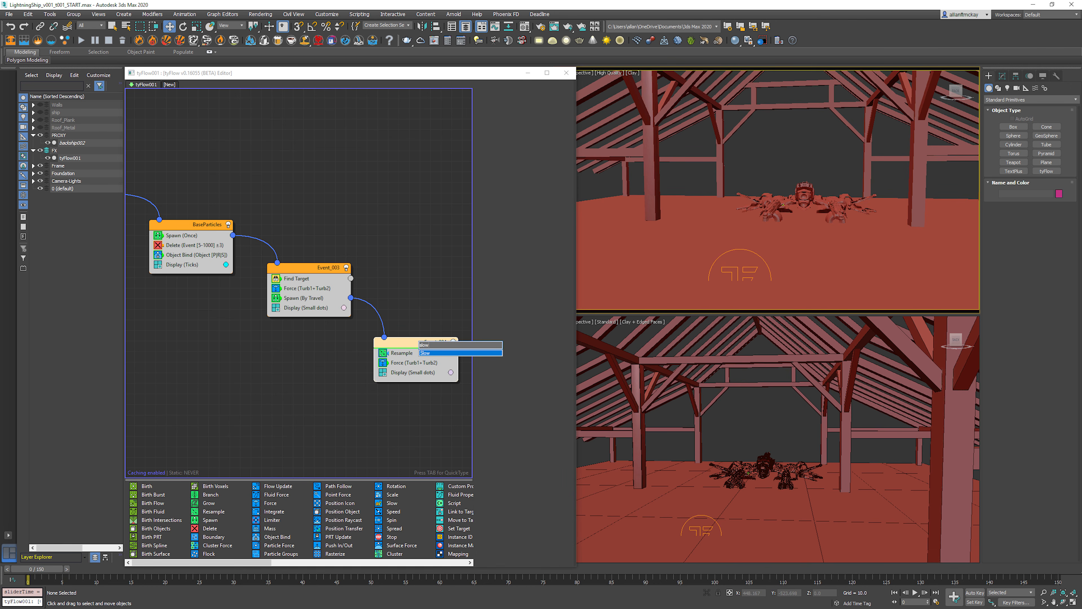
key("Return")
Step: Set the Slow operator's velocity to 30% on all axes and step through the first frames
double_click(532, 119)
type("30")
key("Return")
key("period")
key("period")
key("period")
key("period")
key("period")
key("period")
key("period")
key("period")
key("period")
key("Home")
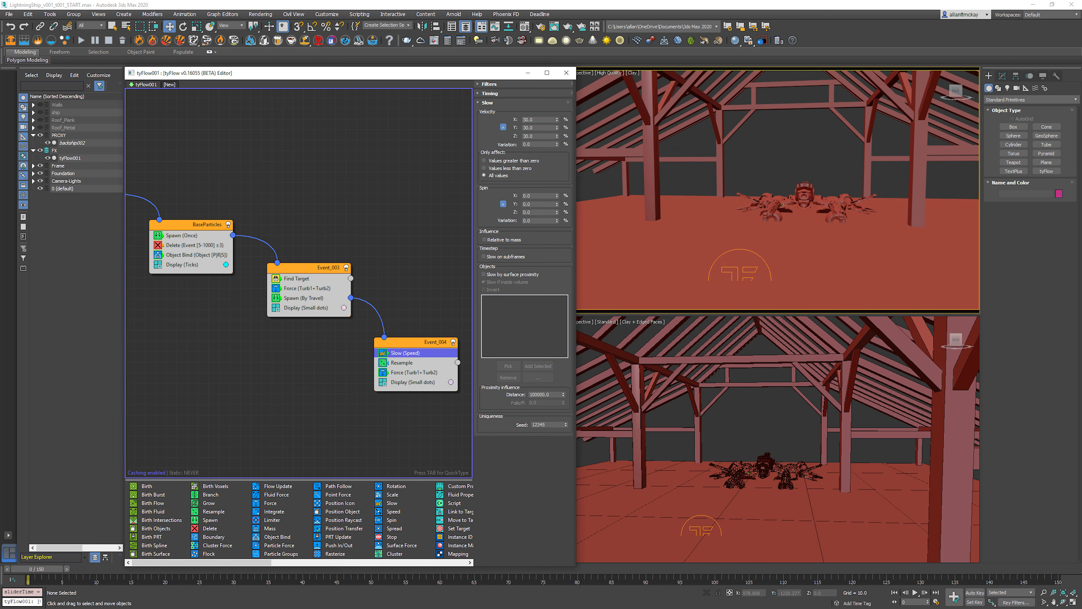
Step: In Event_004's Force operator, set the Noise Layer 1 strength to 2 and scale to 0.01
left_click(414, 373)
double_click(539, 312)
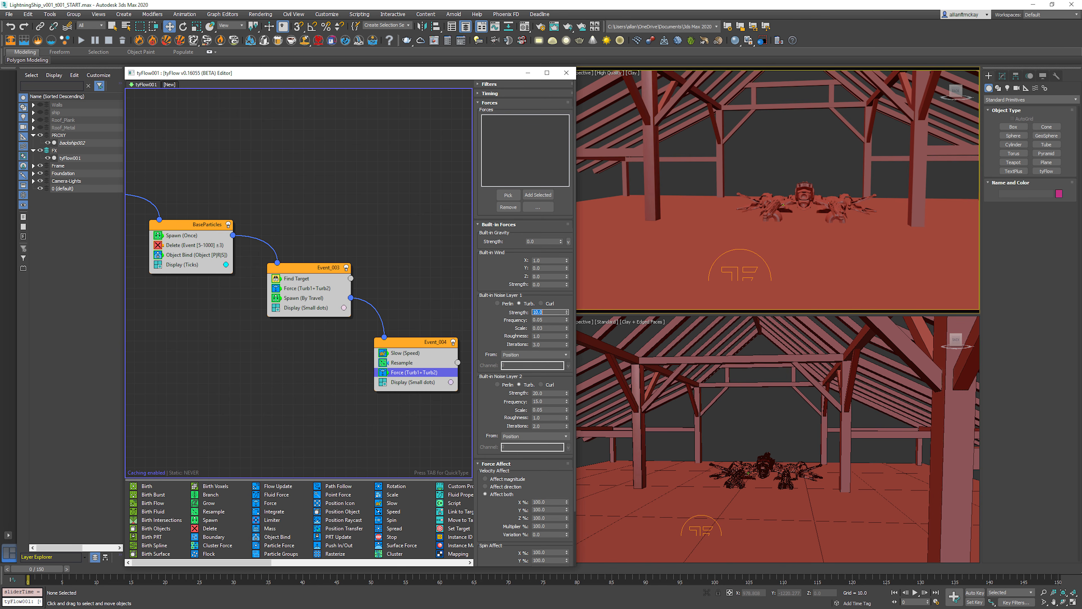
type("2")
key("Return")
key("Tab")
key("Tab")
type("0.0")
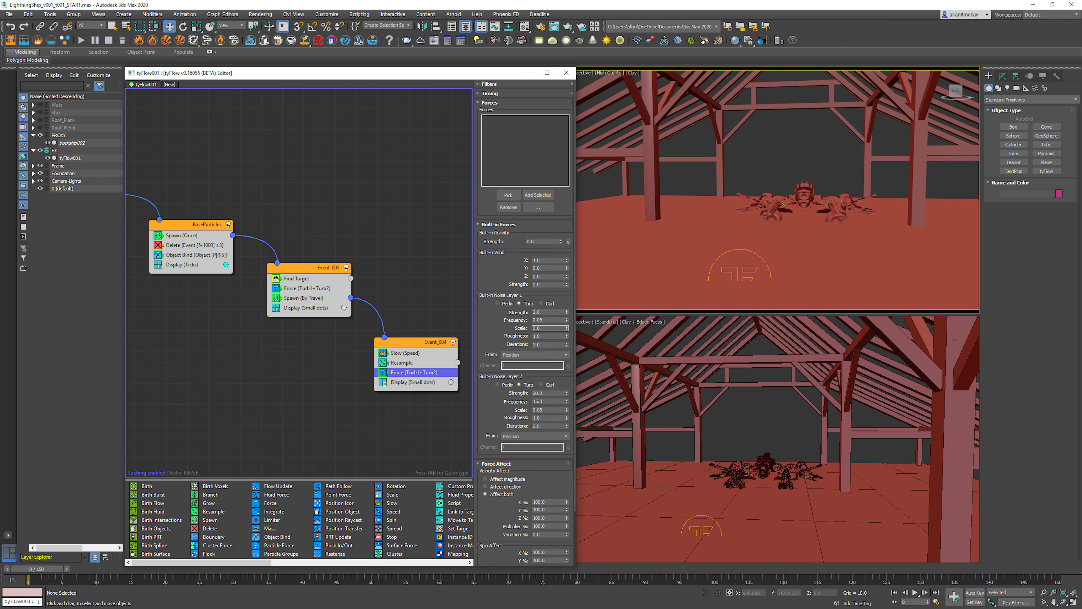
type("1")
key("Return")
Step: Set the same Force operator's Noise Layer 2 strength to 1 and scale to 0.04, and preview the animation
key("Tab")
key("Tab")
key("Tab")
key("Tab")
key("Tab")
type("0.04")
key("slash")
key("period")
Step: Set the Noise Layer 2 iterations to 3 and play the animation to examine the arcs before returning to frame 0
double_click(546, 426)
type("3")
key("Return")
key("slash")
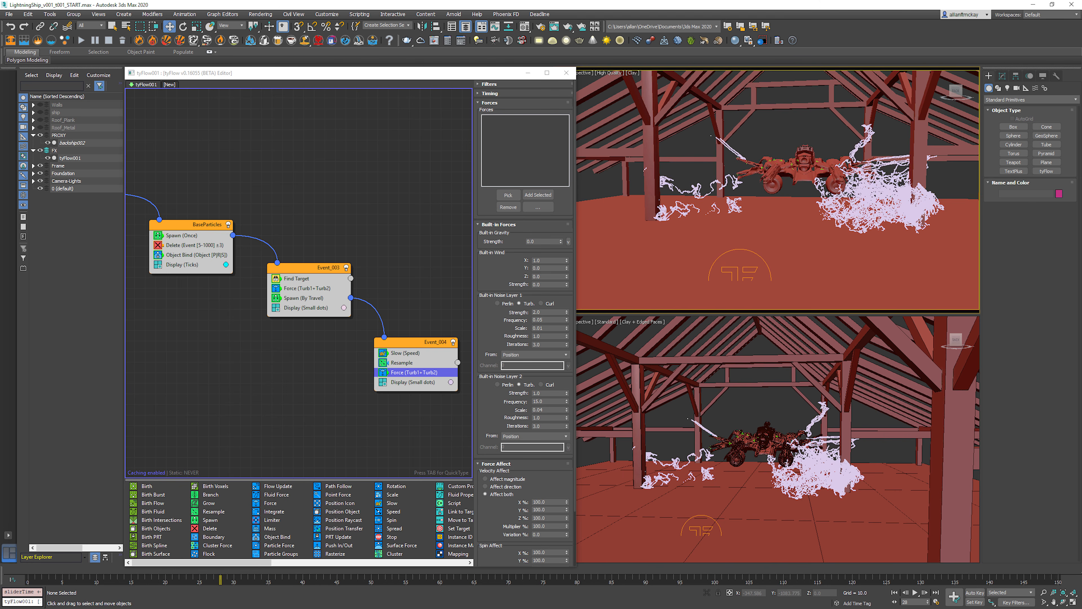
key("period")
key("period")
key("period")
key("period")
key("period")
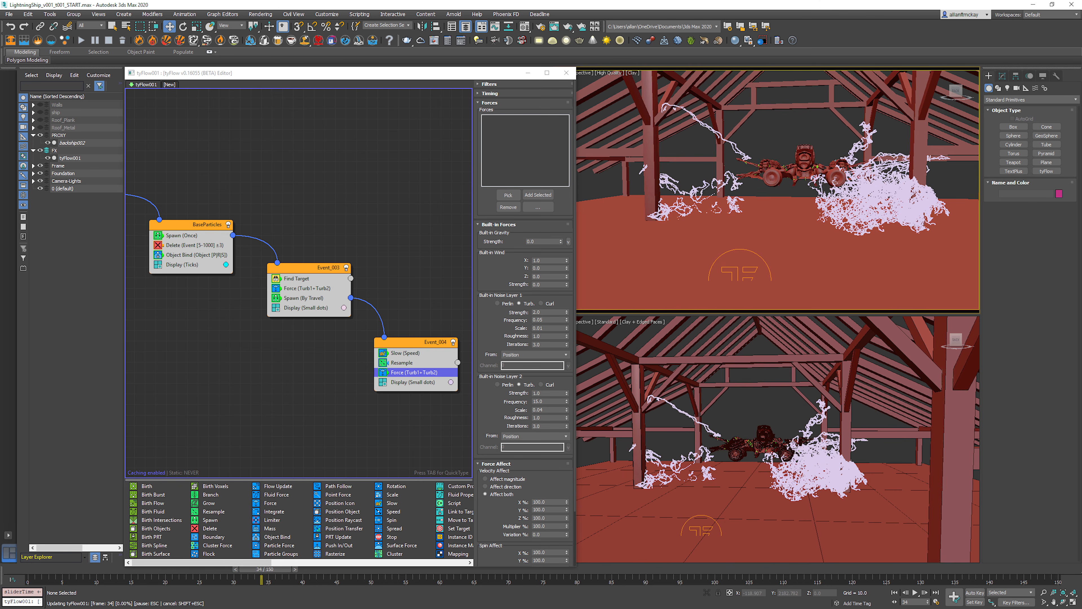
key("Home")
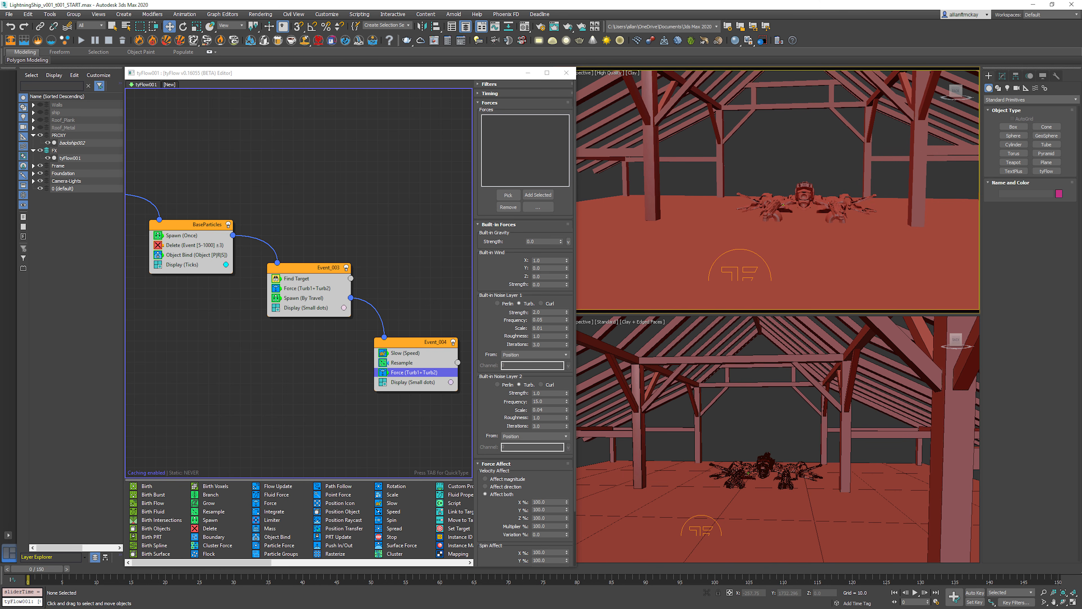
Step: Copy the BaseParticles event's Delete operator into both the Find Target event and Event_004
left_click(396, 264)
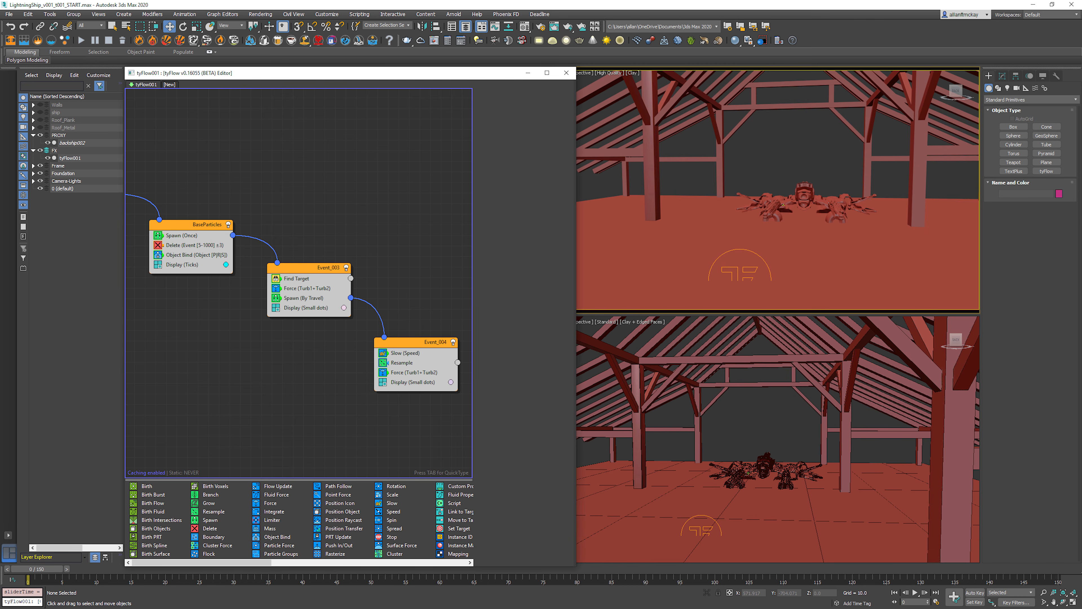
left_click(195, 245)
right_click(184, 246)
left_click(204, 253)
right_click(314, 310)
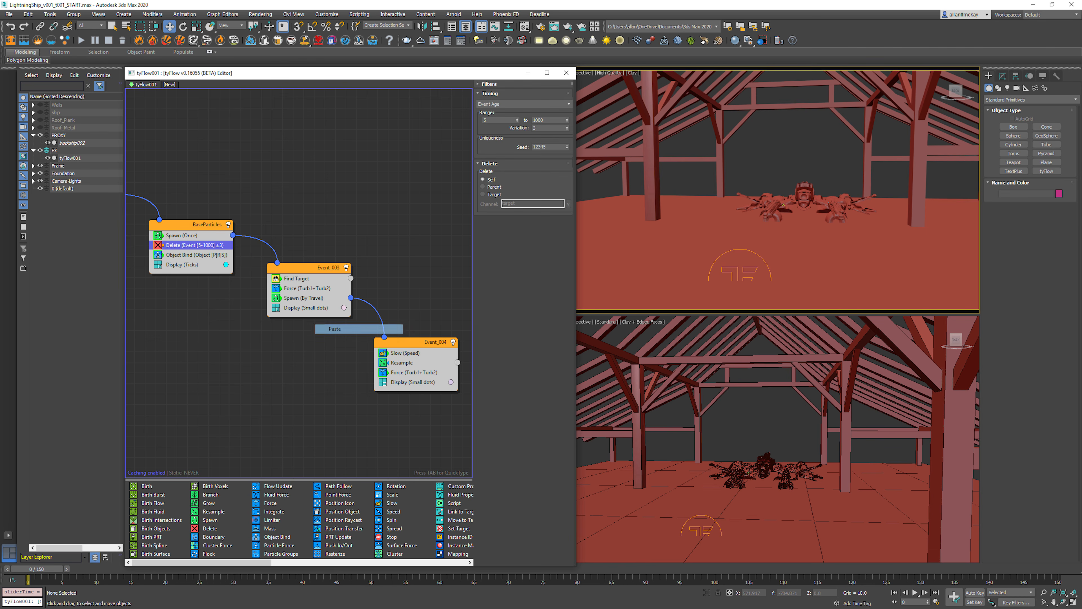
left_click(334, 328)
right_click(410, 376)
left_click(430, 397)
Step: Set the start of the event age range of Event_004's Delete operator to 6 and preview the animation
left_click(418, 383)
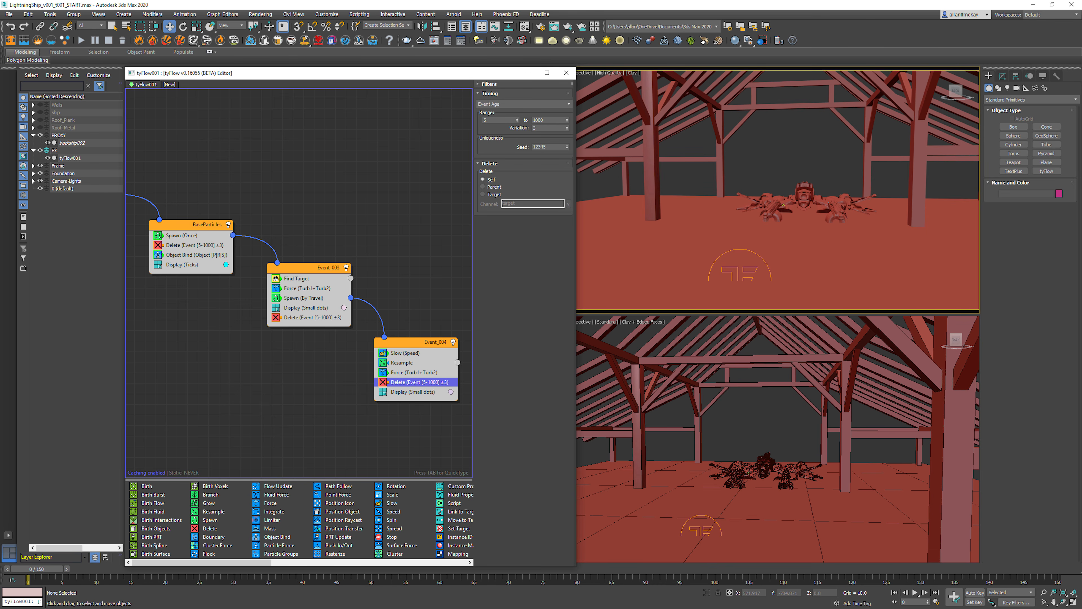
key("slash")
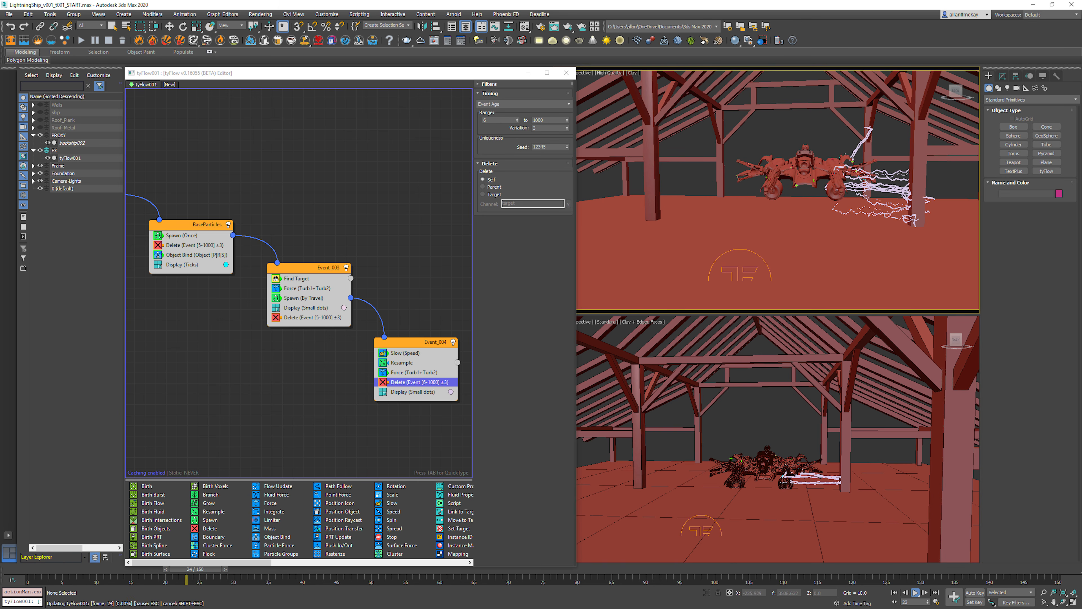
key("Home")
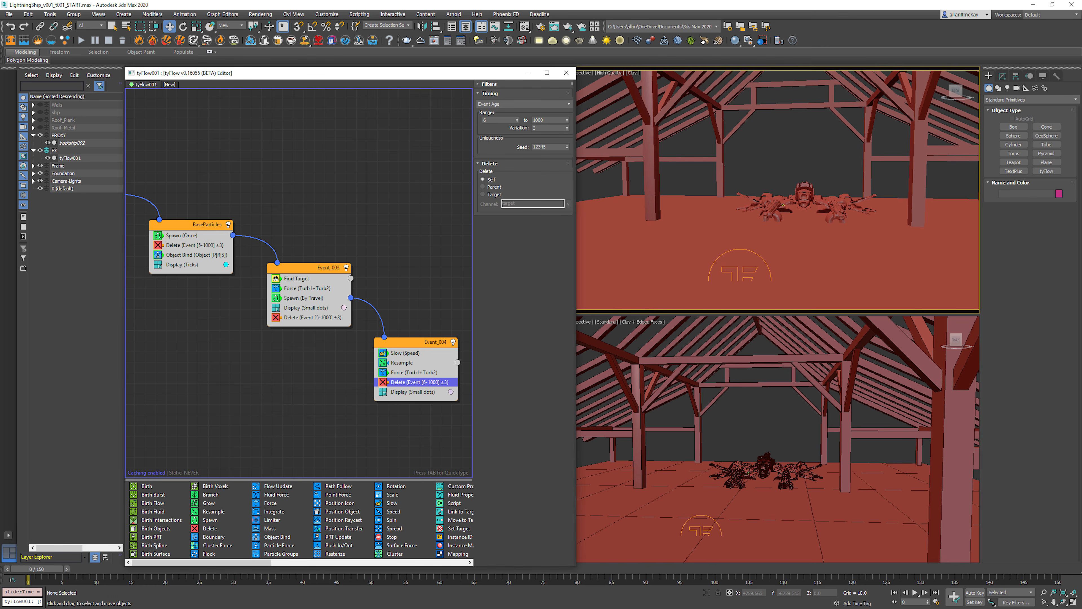
Step: In the Find Target event's Force operator, set both noise layer scales to 0.15 and the Noise Layer 2 frequency to 5, and start playback
left_click(308, 289)
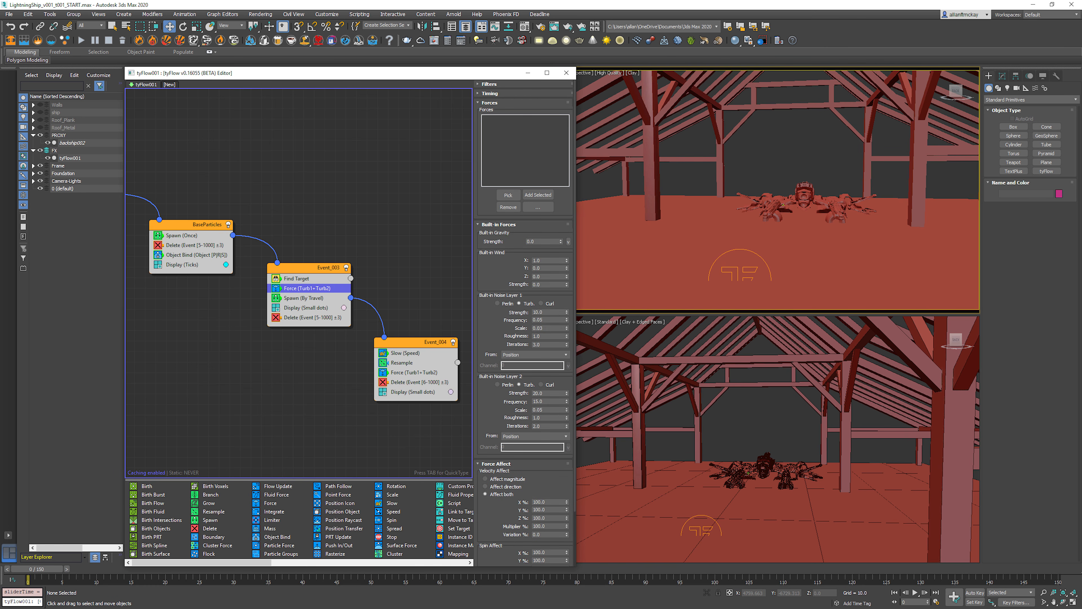
double_click(544, 329)
type("0.15")
key("Return")
left_click(543, 410)
double_click(543, 401)
type("5")
left_click(915, 593)
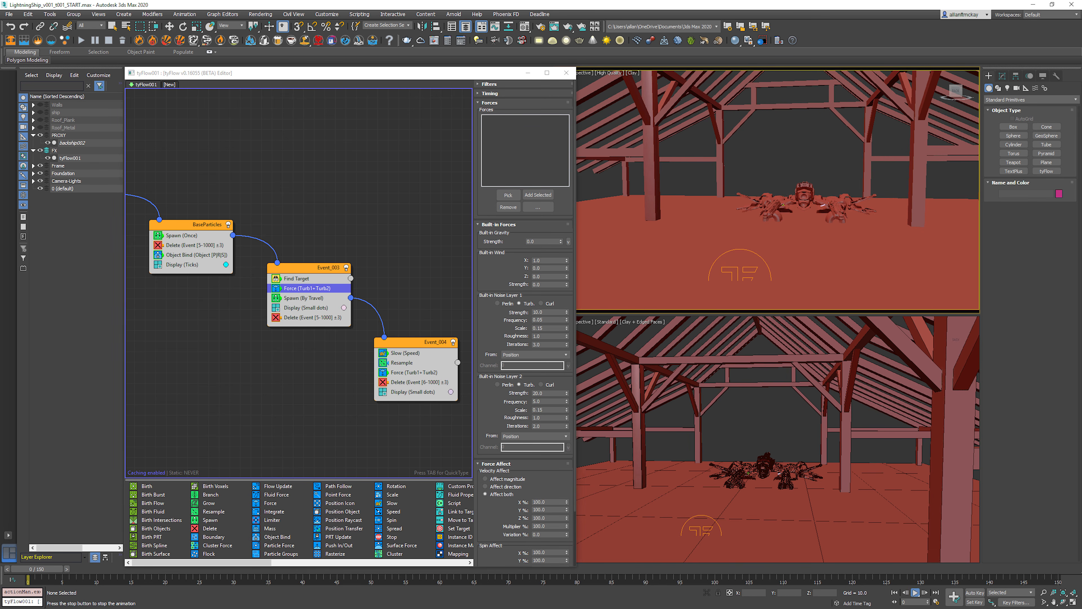
Step: At frame 2, set the Find Target event Force operator's Noise Layer 2 to strength 7.4, frequency 13.8 and scale 0.05, and start playback
left_click_drag(63, 569, 49, 569)
right_click(567, 393)
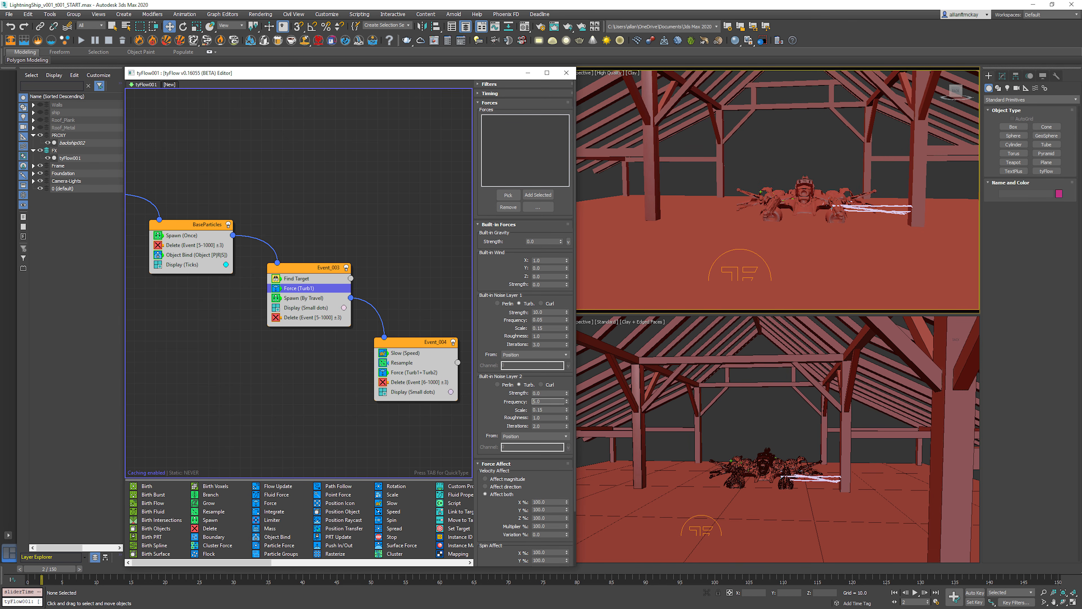
mouse_move(567, 394)
left_mouse_down()
mouse_move(567, 378)
mouse_move(567, 413)
left_mouse_up()
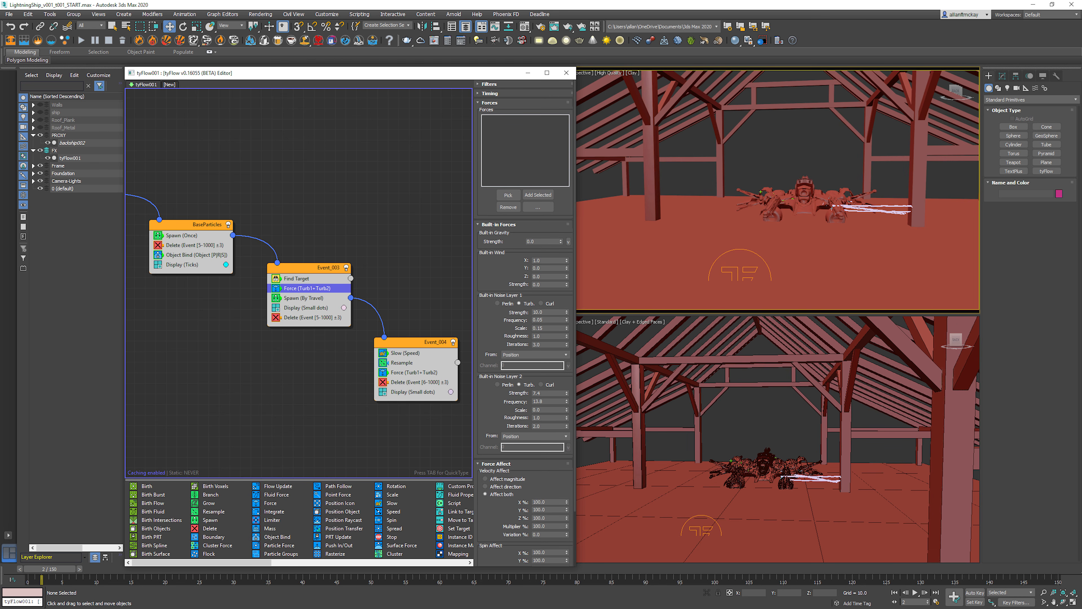
left_click(566, 409)
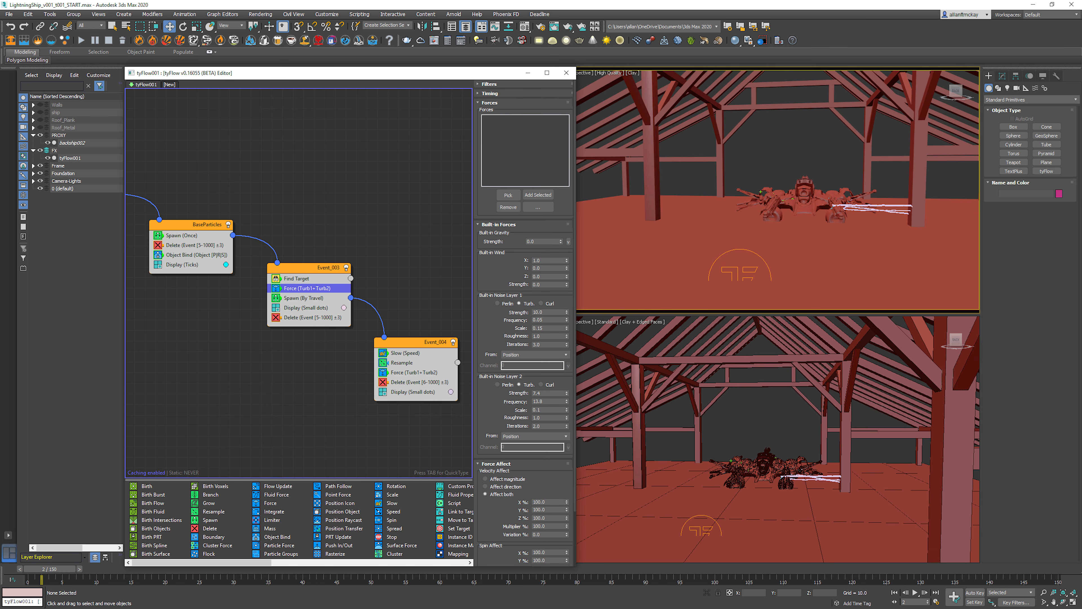
left_click(567, 411)
type(".05")
key("Return")
key("slash")
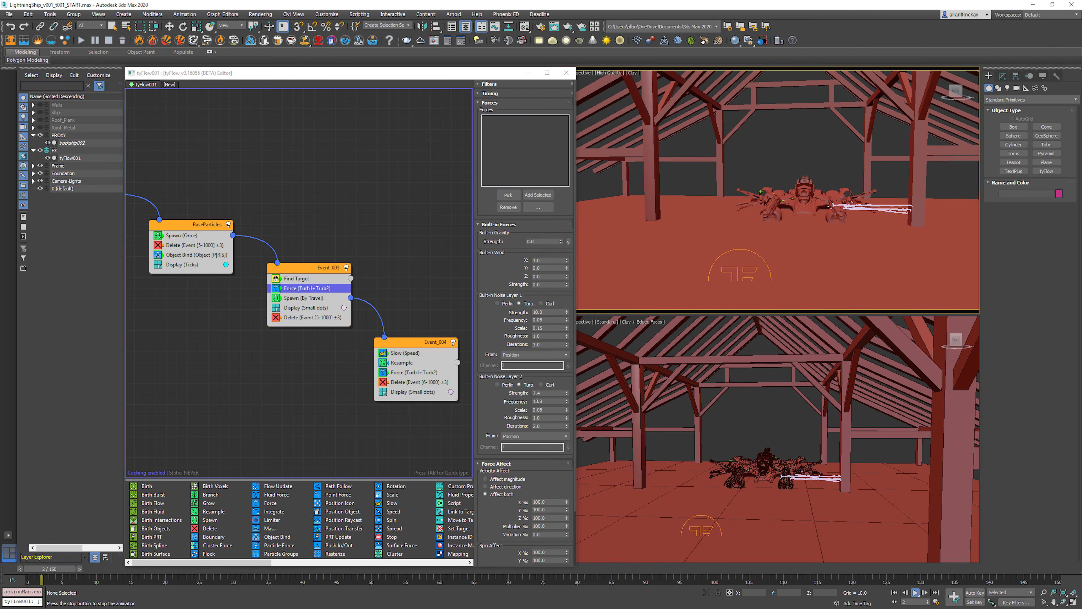
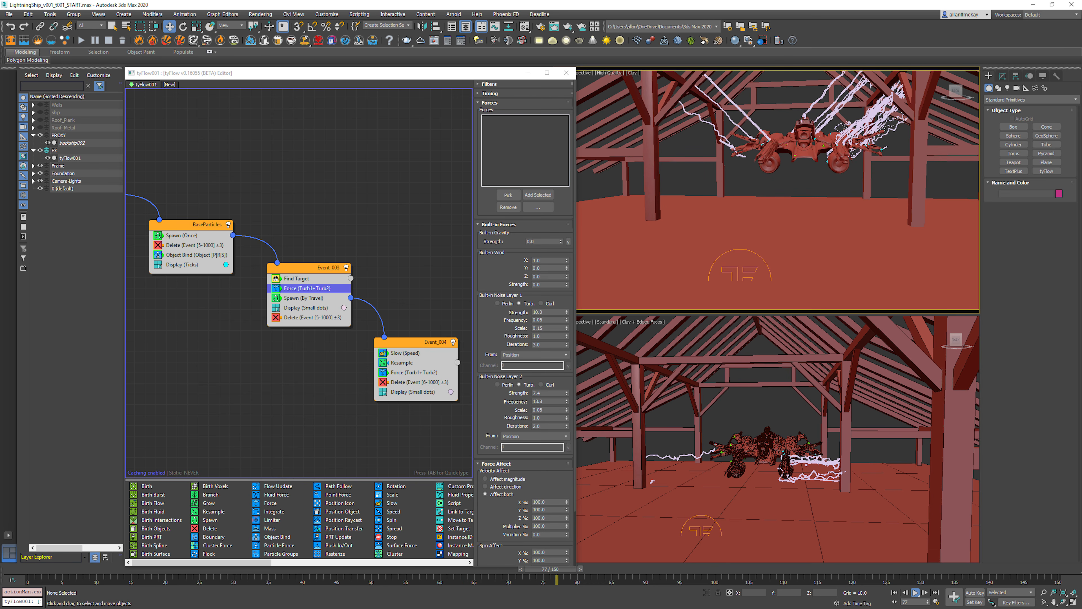
Step: Stop playback, return to the first frame, and disable the Display operator in Event_004
key("slash")
key("Home")
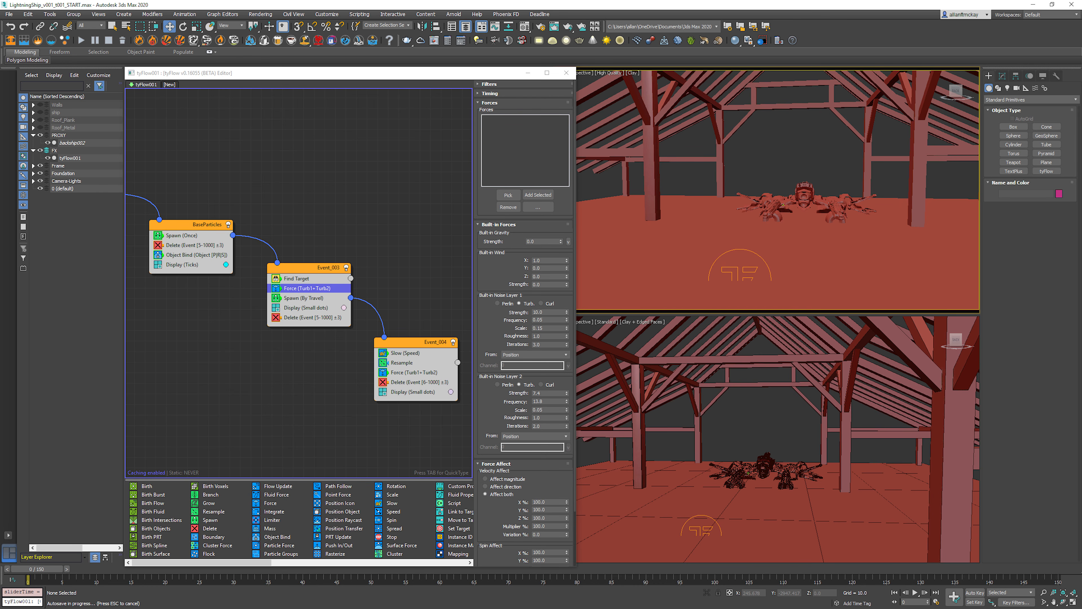
key("Escape")
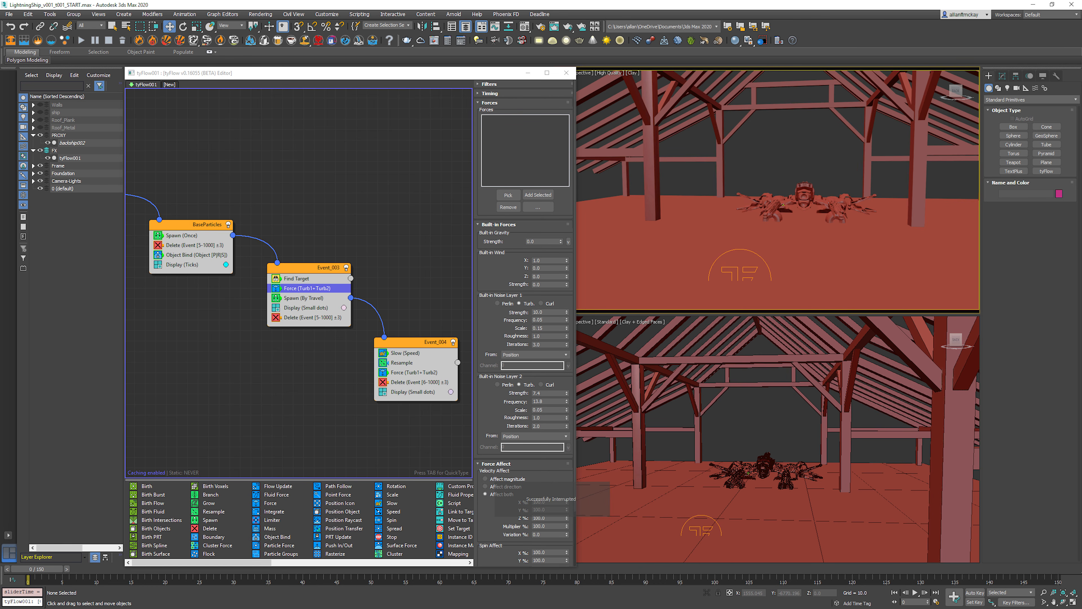
left_click(383, 392)
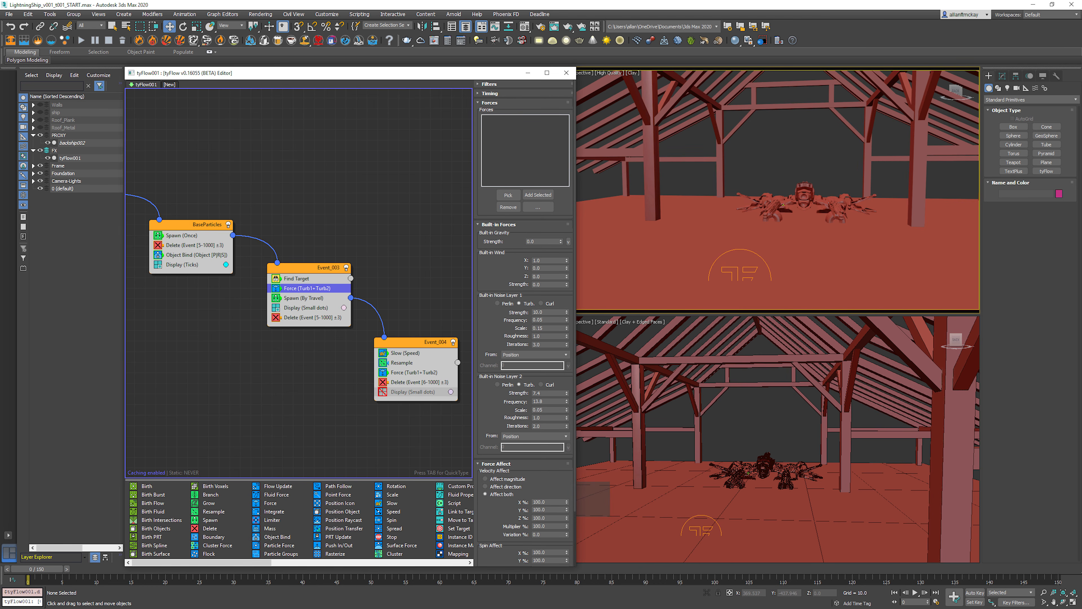
Step: Add a Spline Paths operator below Delete in Event_004 and create a new spline path object for it
key("Tab")
type("spli")
key("Return")
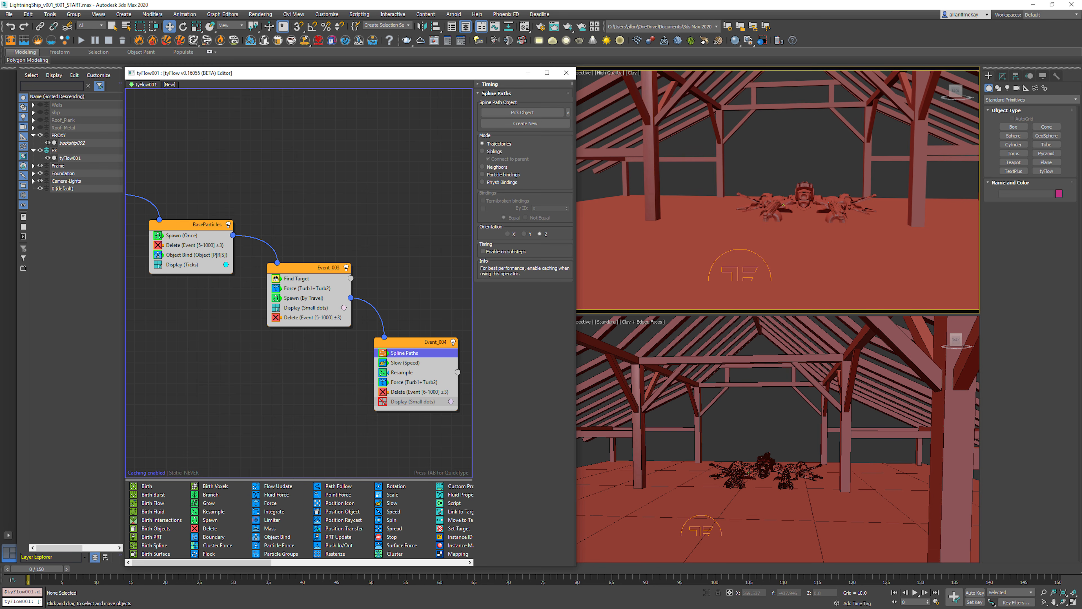
left_click_drag(405, 353, 405, 394)
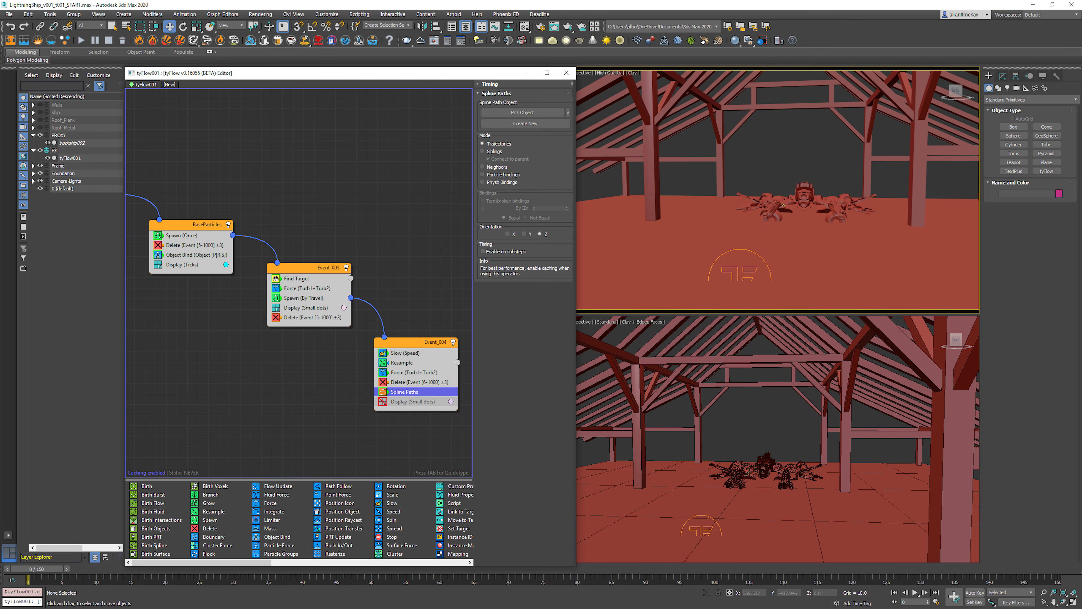
left_click(526, 123)
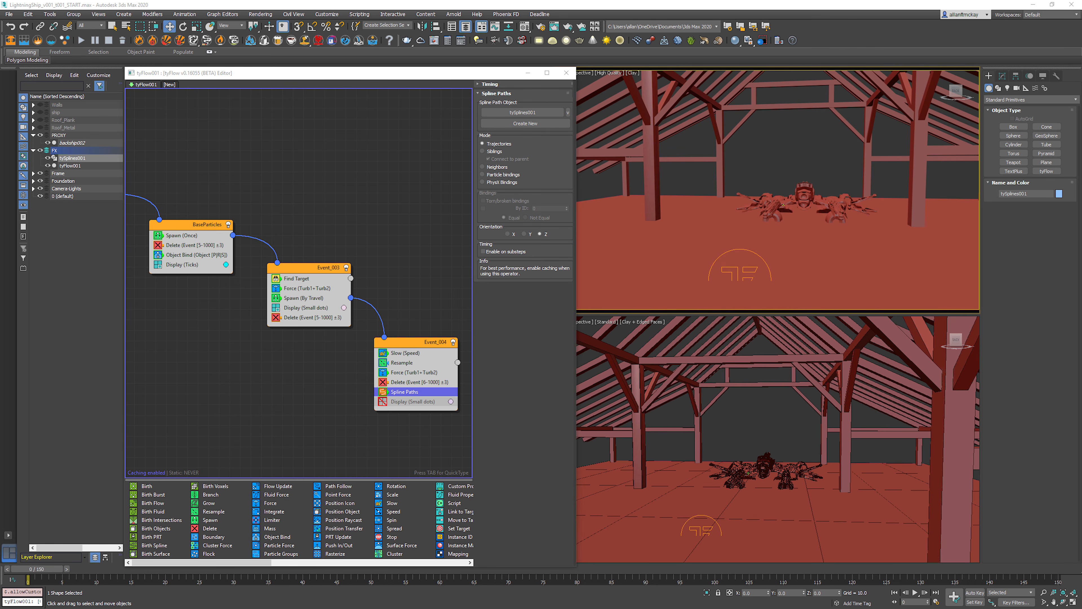
Step: Try the Siblings mode on the Spline Paths operator and inspect the resulting splines near the ship over the opening frames
left_click(483, 151)
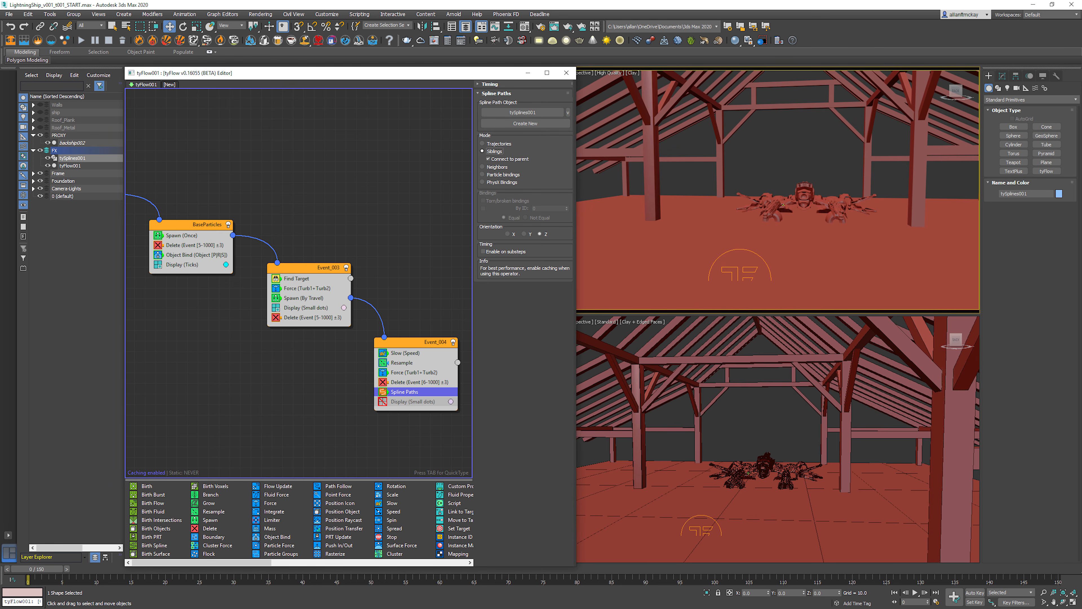
left_click(780, 147)
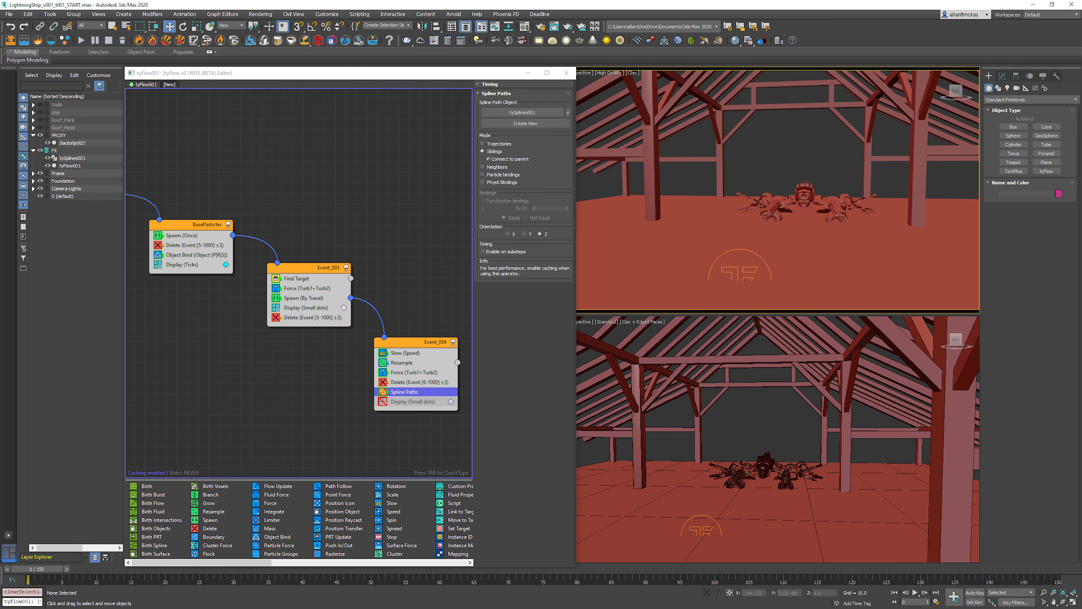
key("period")
key("period")
key("period")
key("period")
key("period")
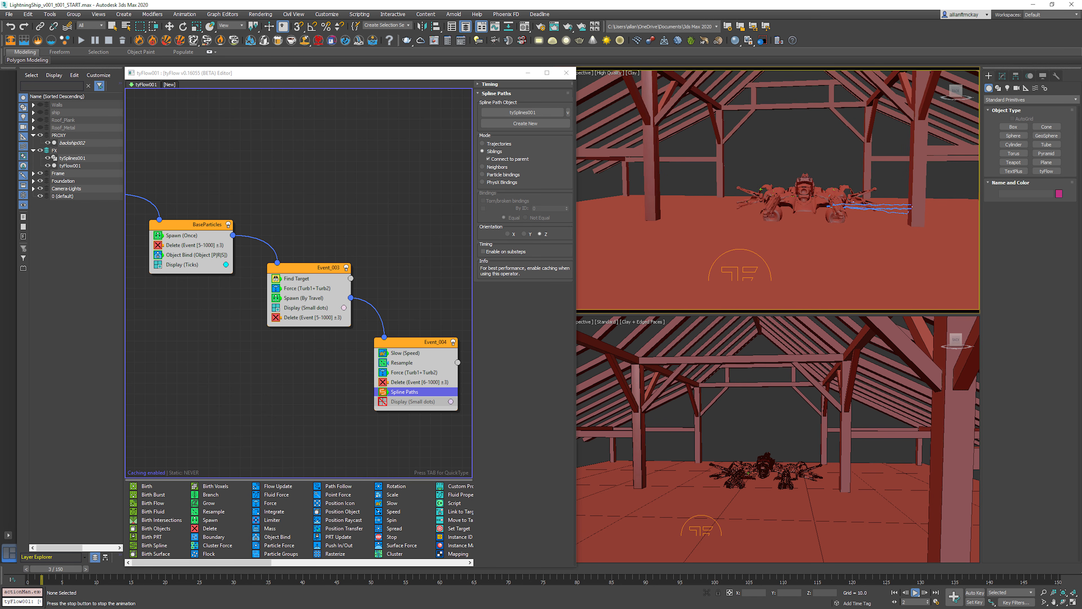
scroll(890, 213, "up", 5)
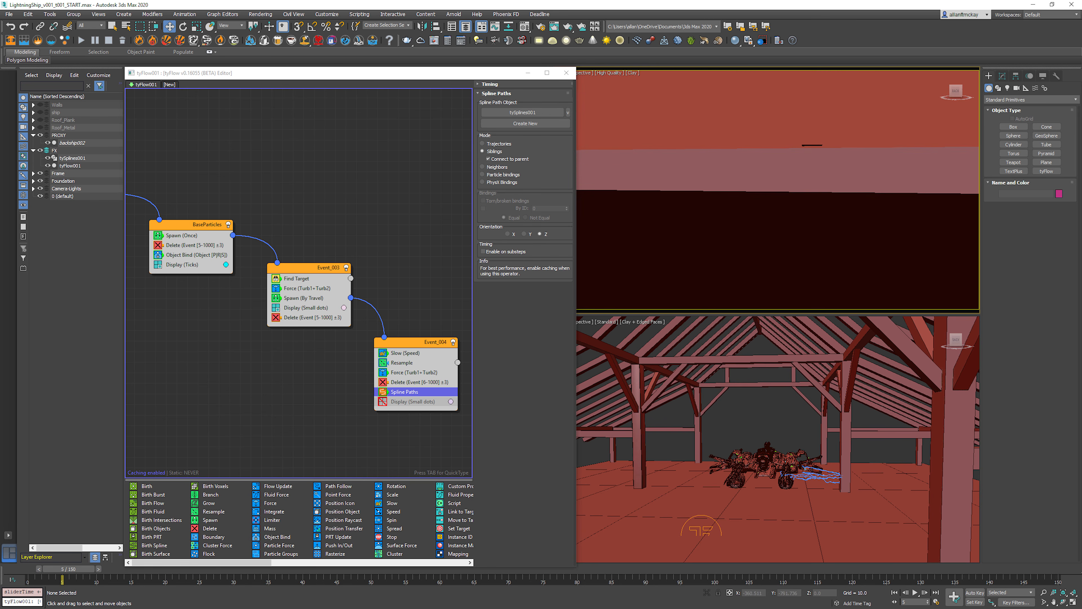
scroll(890, 213, "down", 4)
scroll(889, 213, "up", 3)
middle_click_drag(890, 213, 881, 258)
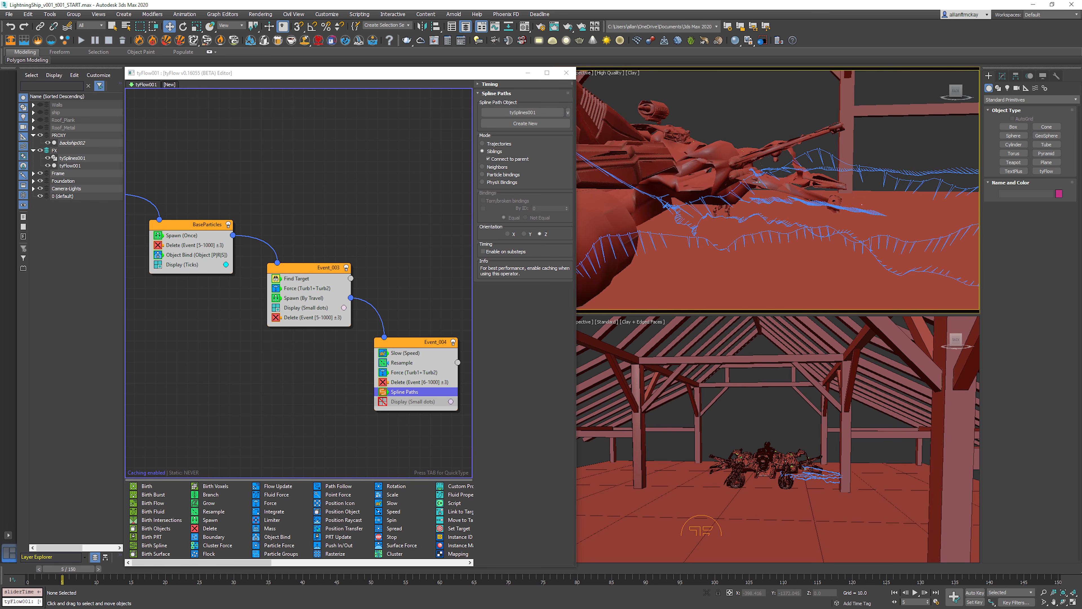
Step: Compare the Spline Paths modes and orientation axes, settling on Neighbors mode with Z orientation
left_click(490, 143)
left_click(490, 167)
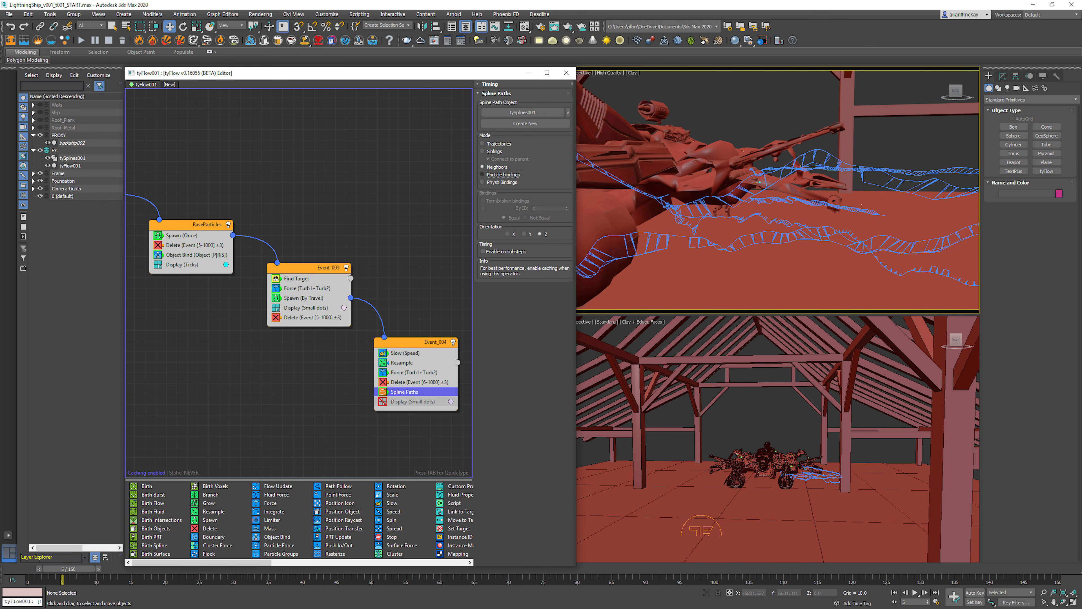
left_click(491, 182)
left_click(491, 167)
left_click(527, 234)
left_click(508, 234)
left_click(541, 234)
left_click(484, 252)
scroll(779, 192, "down", 5)
middle_click_drag(746, 192, 886, 196)
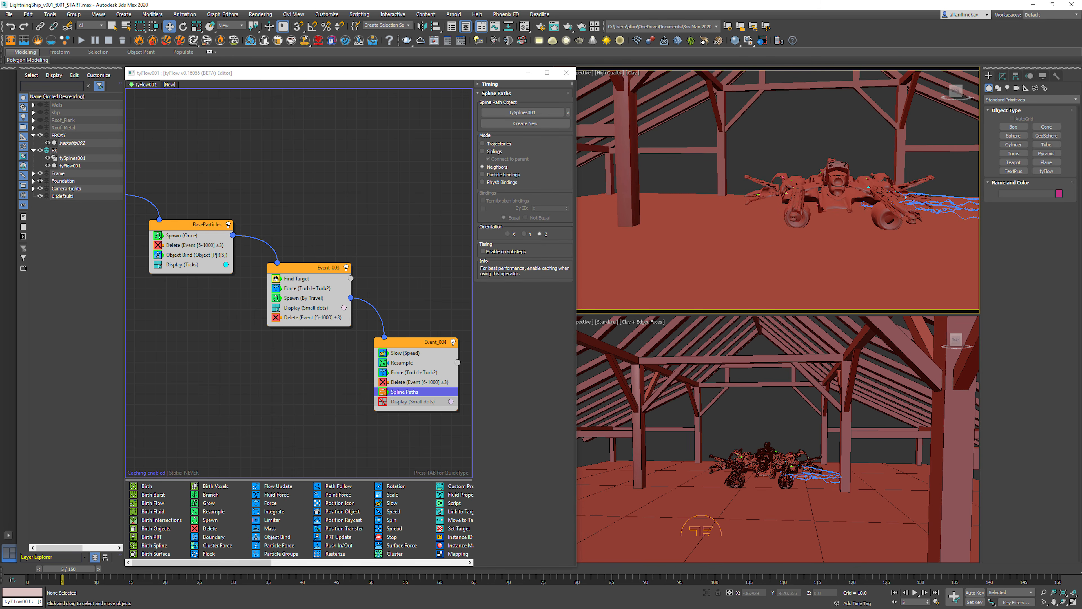
Step: Reframe the ship and play the animation to examine the spline arcs, then return to the first frame
left_click(869, 187)
key("z")
scroll(816, 128, "down", 1)
left_click(817, 109)
middle_click_drag(817, 109, 814, 117, "alt")
key("slash")
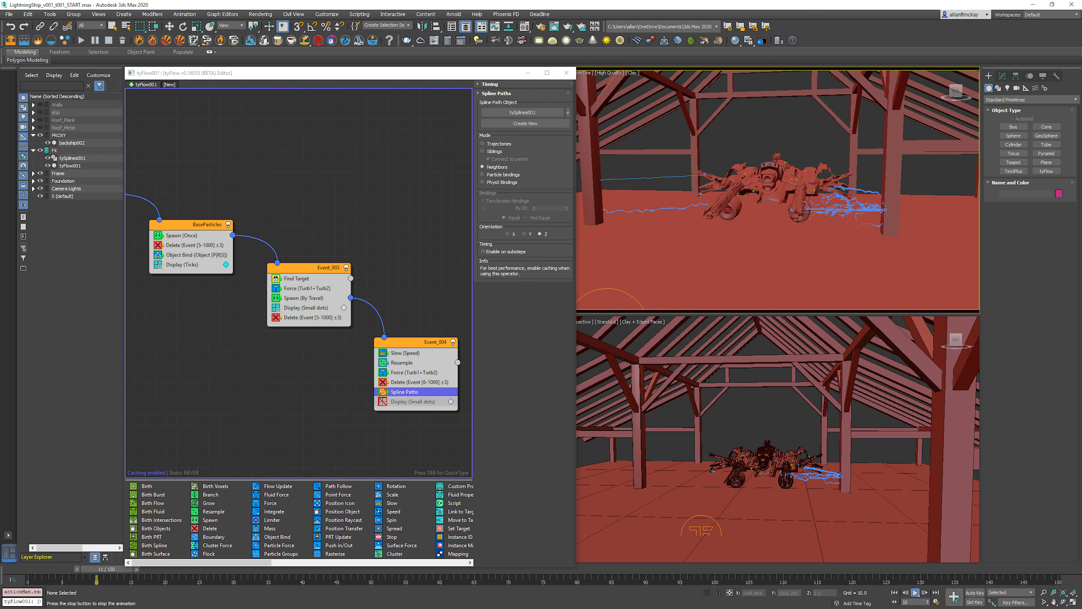
key("slash")
key("Home")
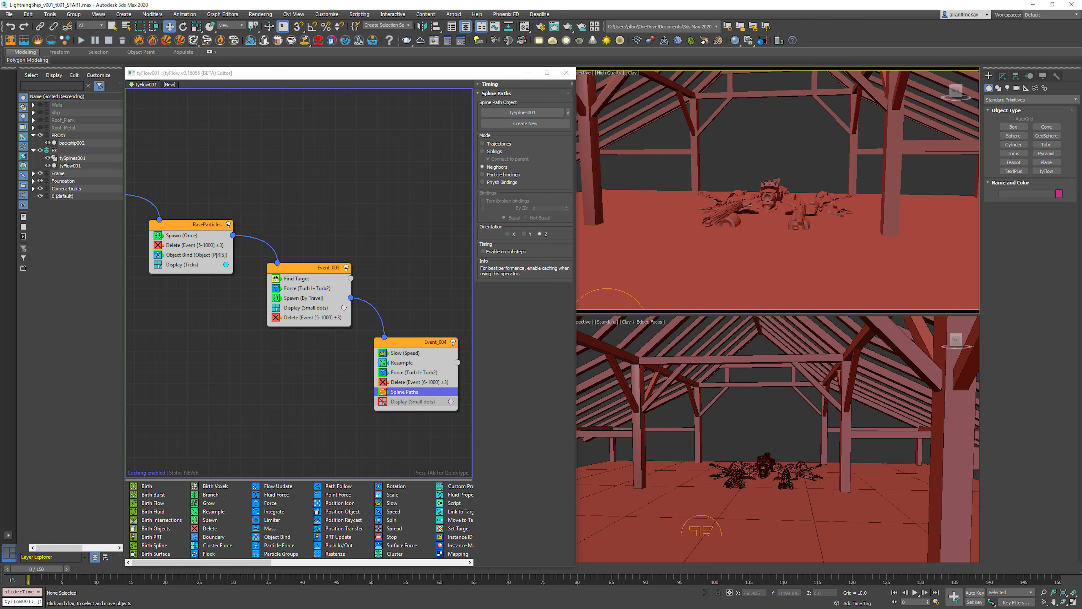
Step: Set the distance threshold of Event_001's Surface Test to less than 300 and preview the animation
middle_click_drag(247, 341, 361, 345)
left_click(186, 197)
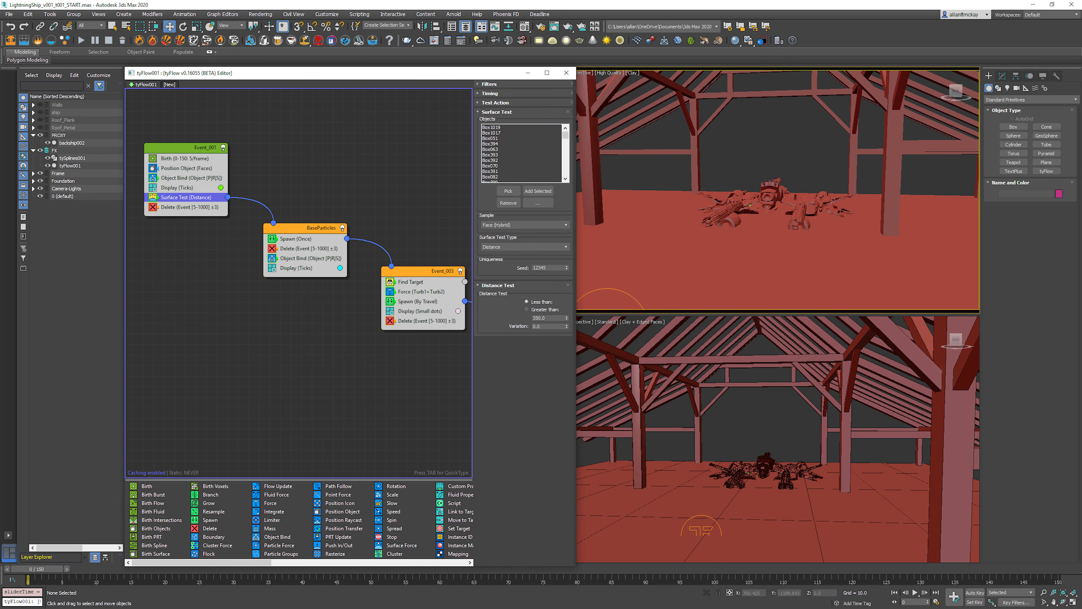
double_click(540, 318)
left_click(915, 593)
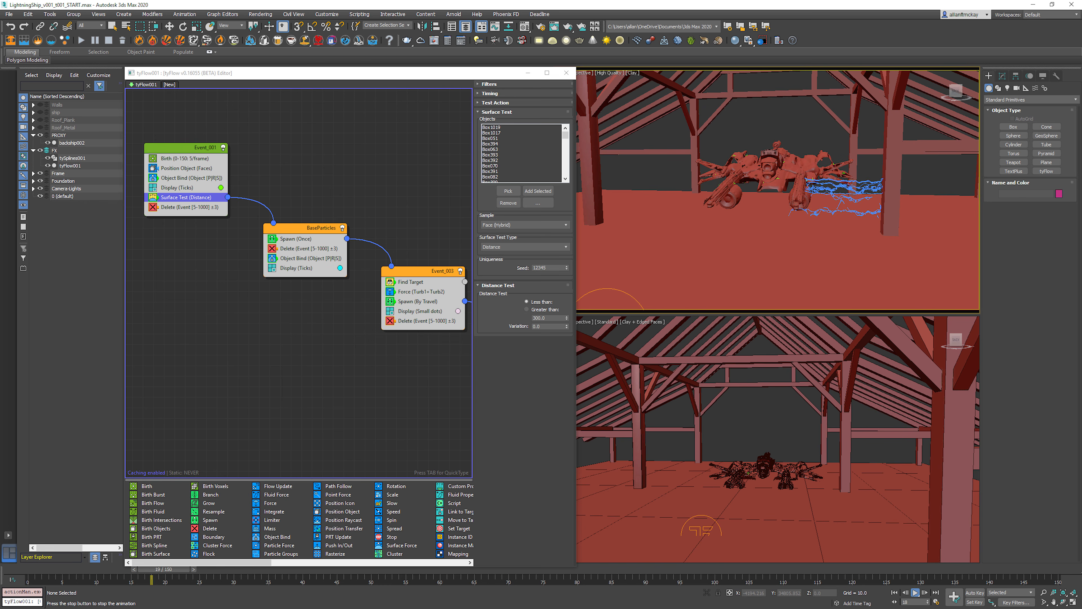
key("Escape")
scroll(666, 240, "down", 4)
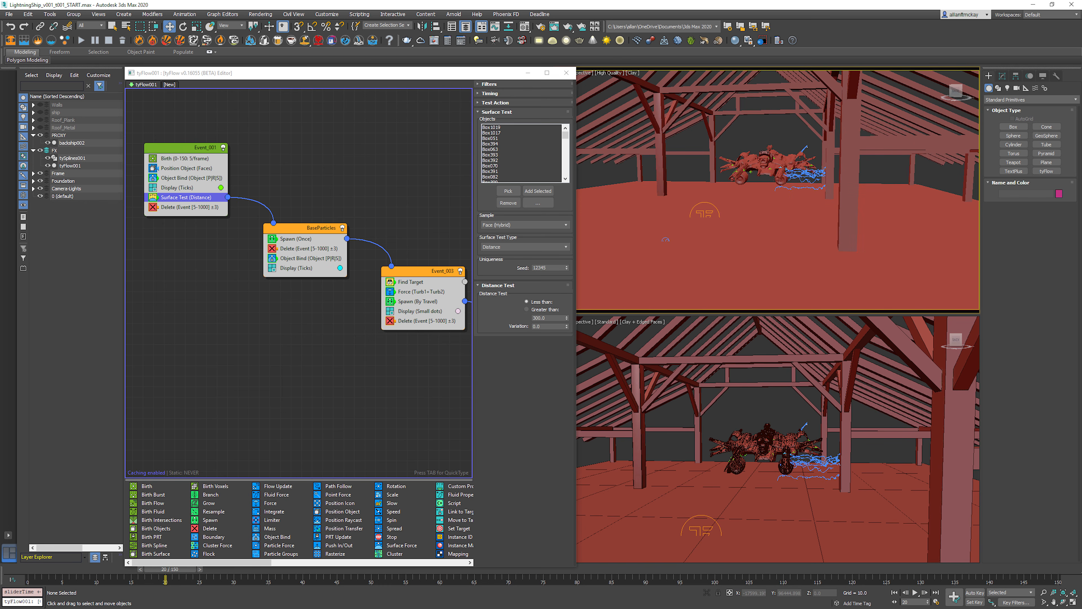
Step: In a wireframe top view at frame 0, move the ship object backship002 slightly along the positive X axis
left_click(770, 159)
key("t")
key("z")
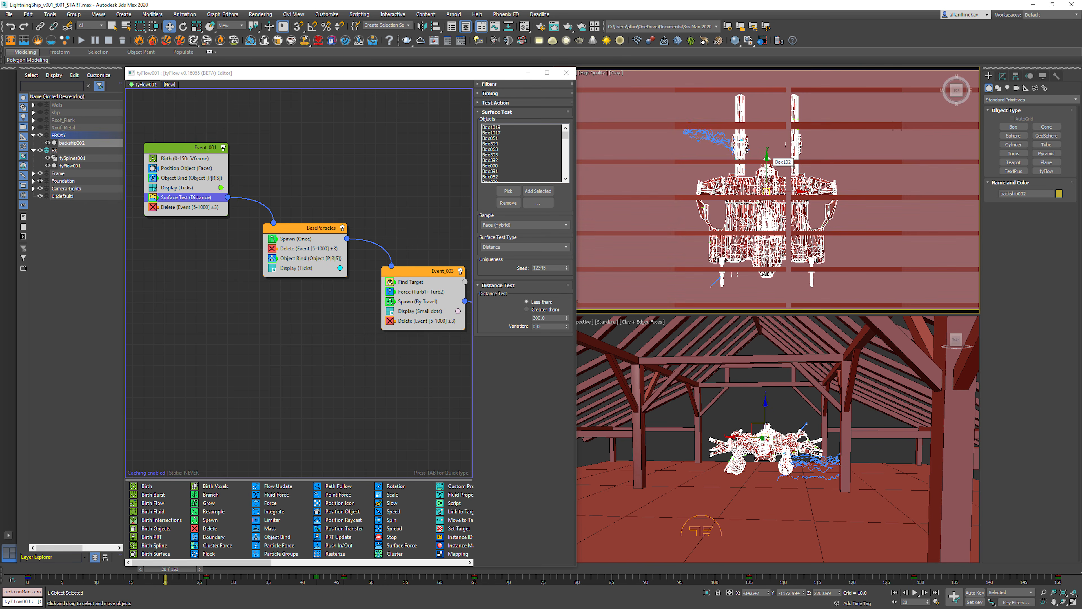
key("F3")
key("alt+z")
left_click_drag(770, 160, 770, 188)
middle_click_drag(769, 188, 770, 202, "ctrl+alt")
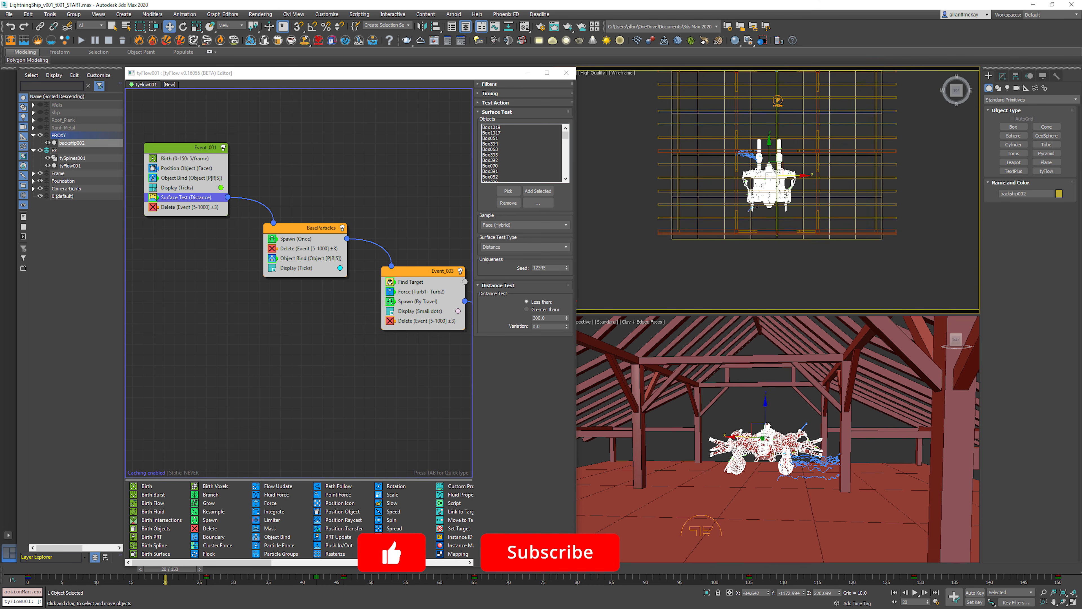
key("Home")
left_click_drag(793, 176, 802, 175)
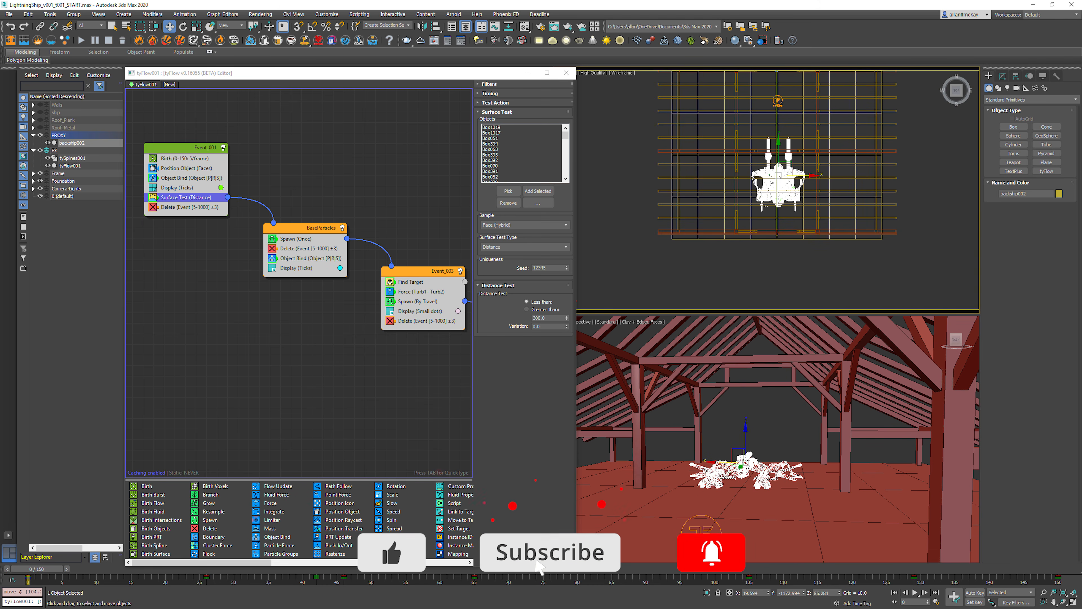
Step: Play the animation in a shaded perspective view to examine how the arcs connect from the repositioned ship to the beams
key("p")
key("z")
middle_click_drag(778, 188, 799, 105, "alt")
key("F3")
left_click(809, 109)
key("/")
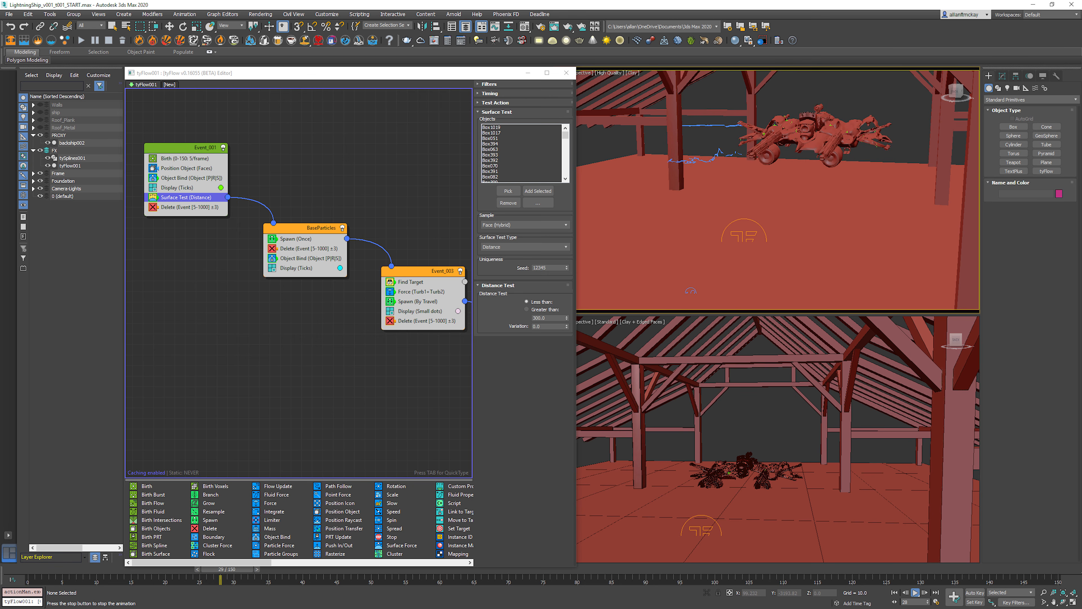
key("/")
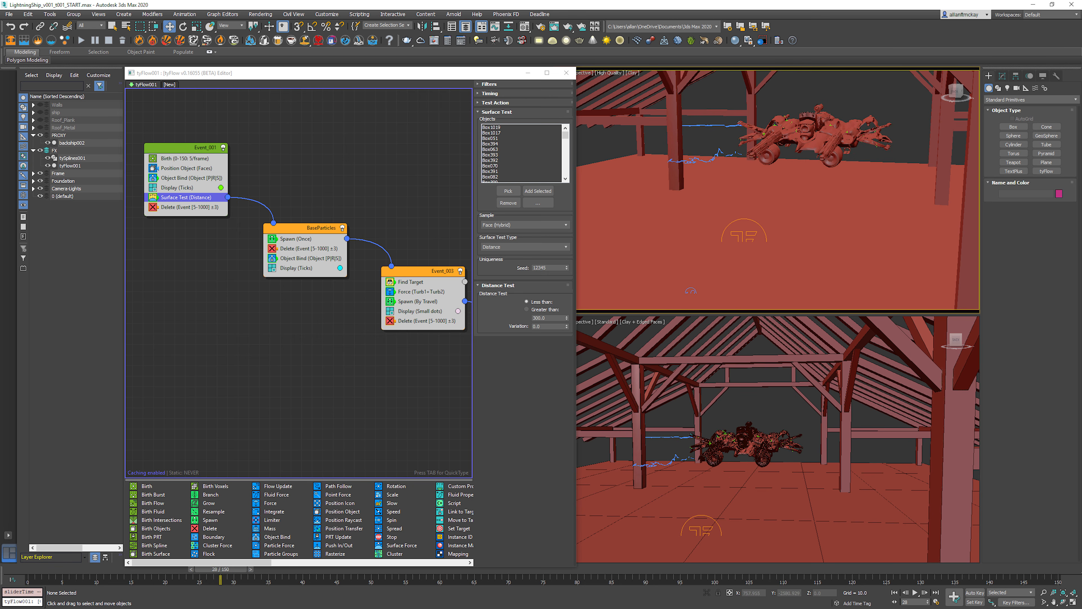
key("Home")
key("/")
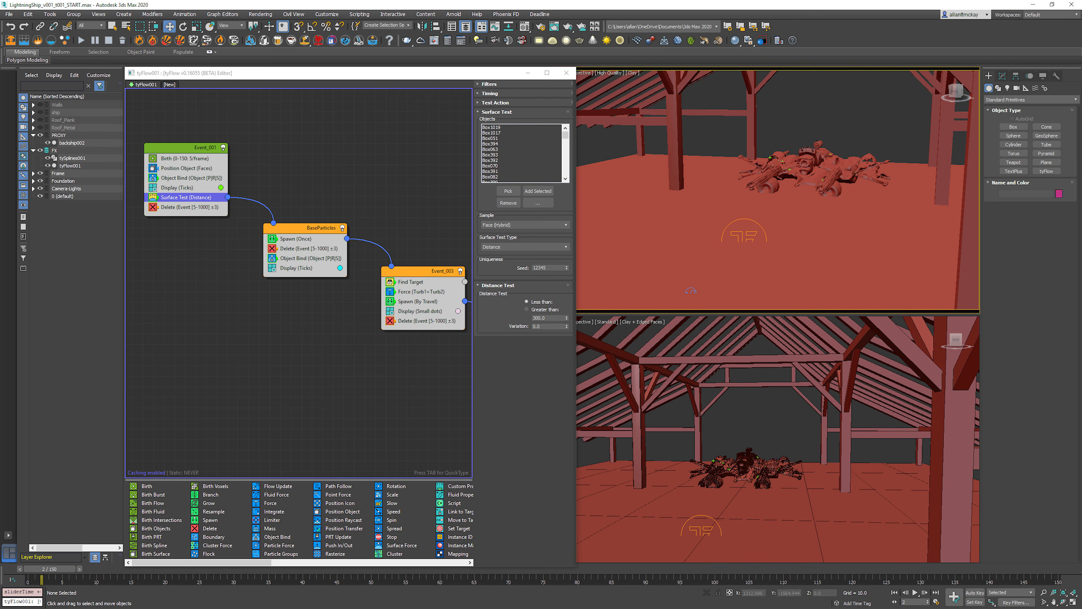
Step: In the Find Target operator, set the control time to 1, variation to 0, distance falloff to 1 and ease-in to 10%
left_click(410, 282)
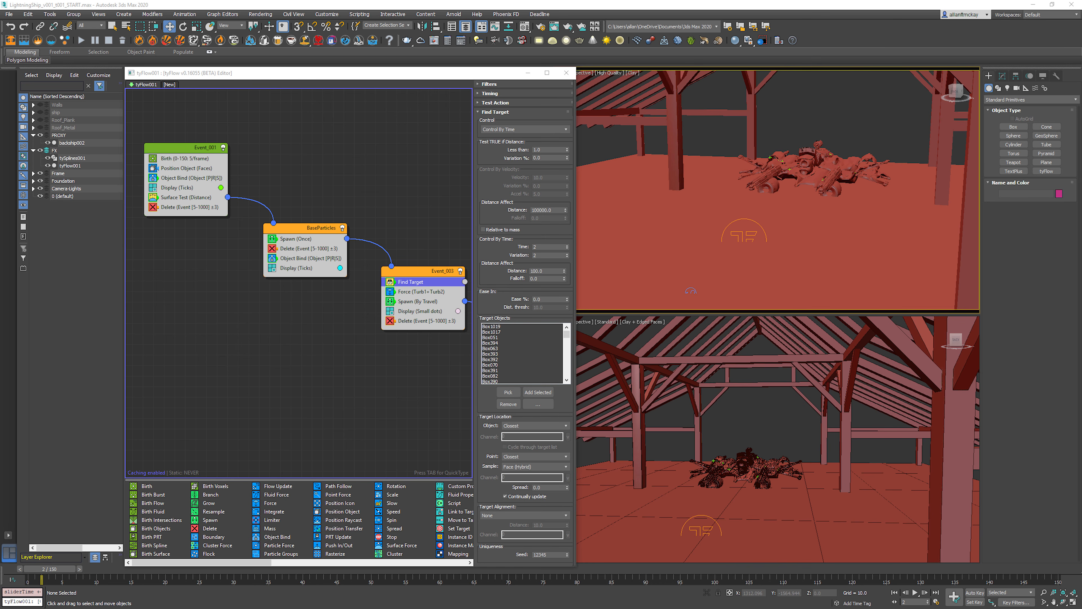
double_click(542, 211)
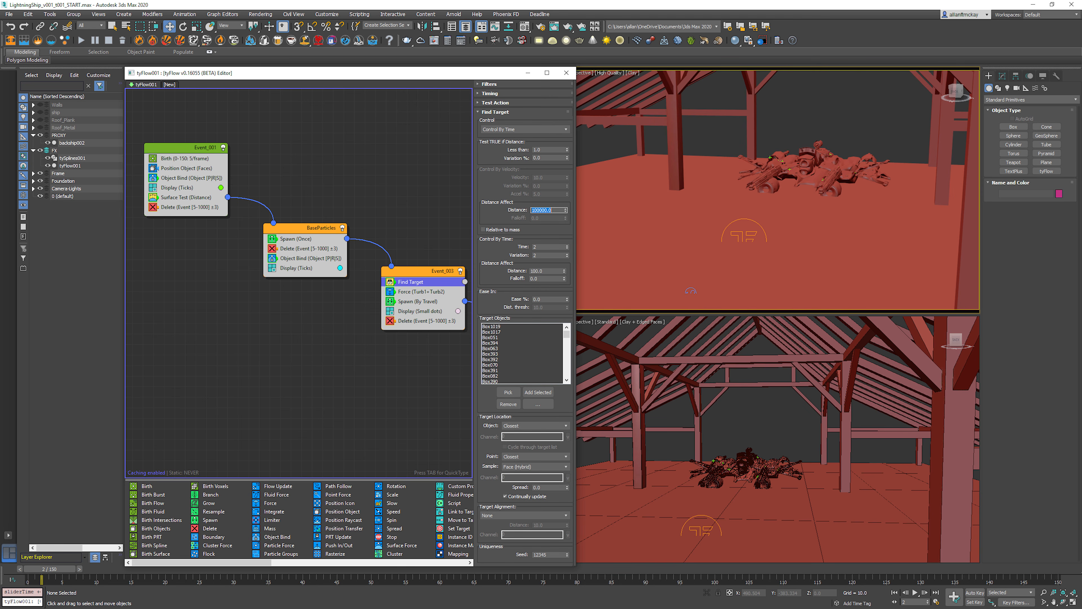
double_click(543, 299)
type("1")
double_click(542, 279)
type("1")
key("Return")
Step: Advance through the animation to examine the particle arcs with the new Find Target settings, then return to the first frame
key("period")
key("period")
key("period")
key("period")
key("period")
key("period")
key("period")
key("period")
key("period")
key("period")
key("period")
key("period")
key("period")
key("period")
key("period")
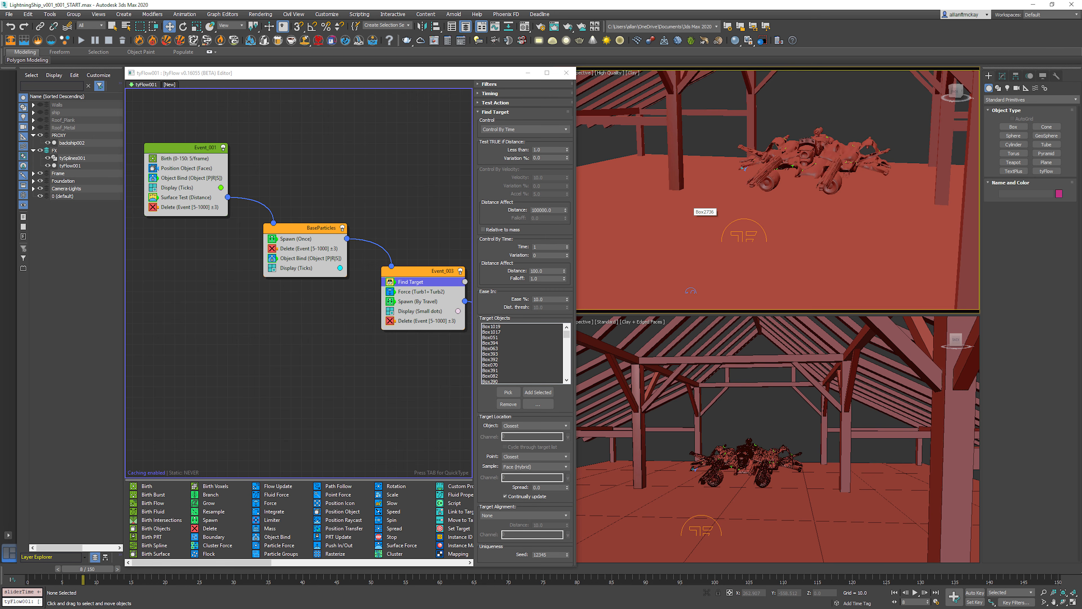
key("period")
key("period")
key("period")
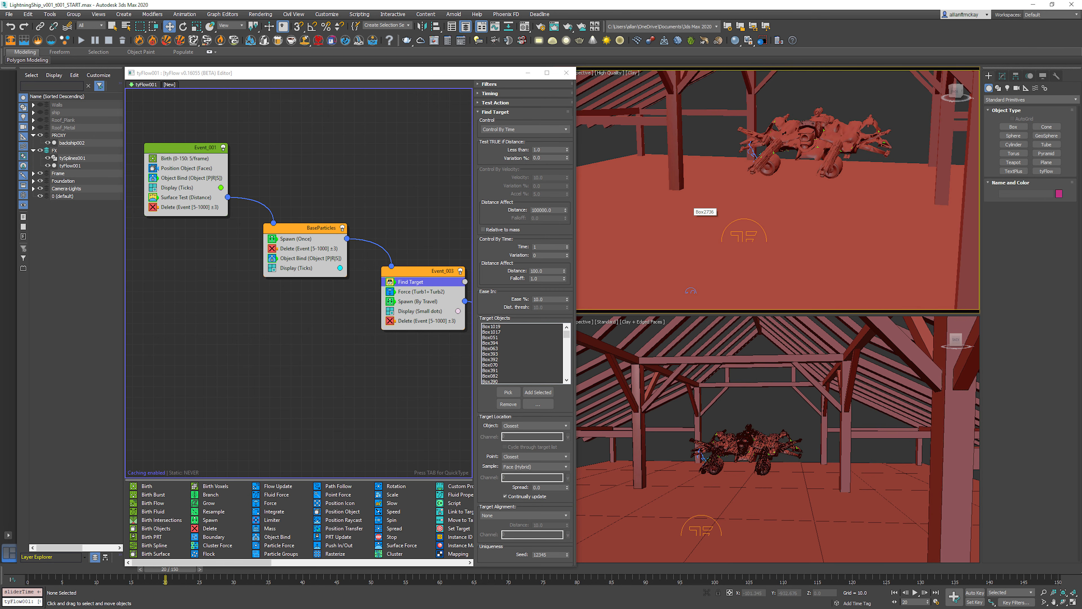
key("period")
key("period")
key("period")
key("period")
key("period")
key("period")
key("period")
key("period")
key("period")
key("period")
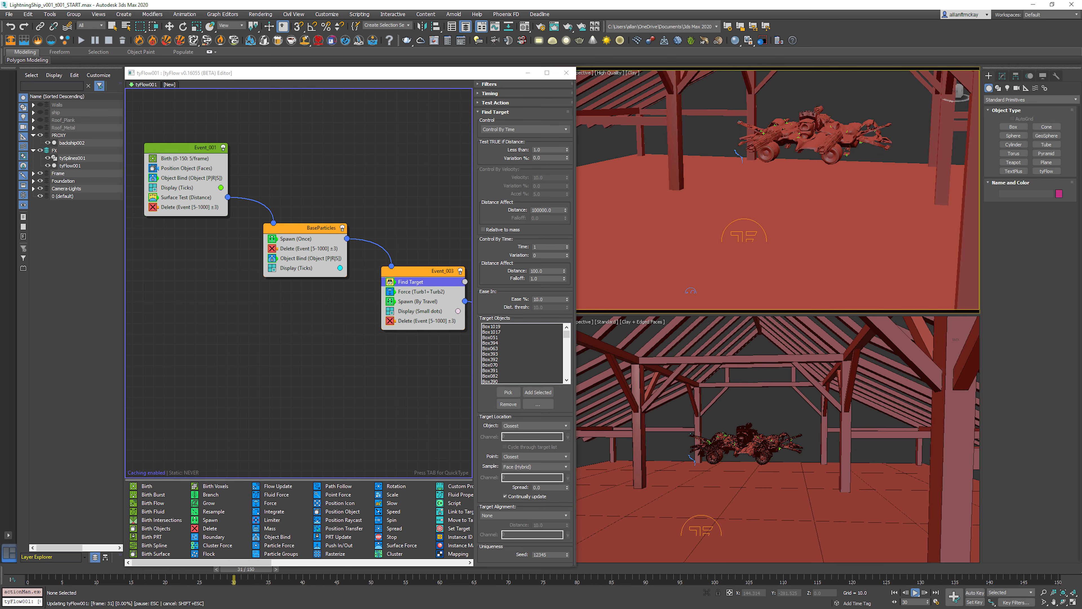
key("Home")
Step: Try a Find Target control time of 10 and preview the animation
left_click(540, 246)
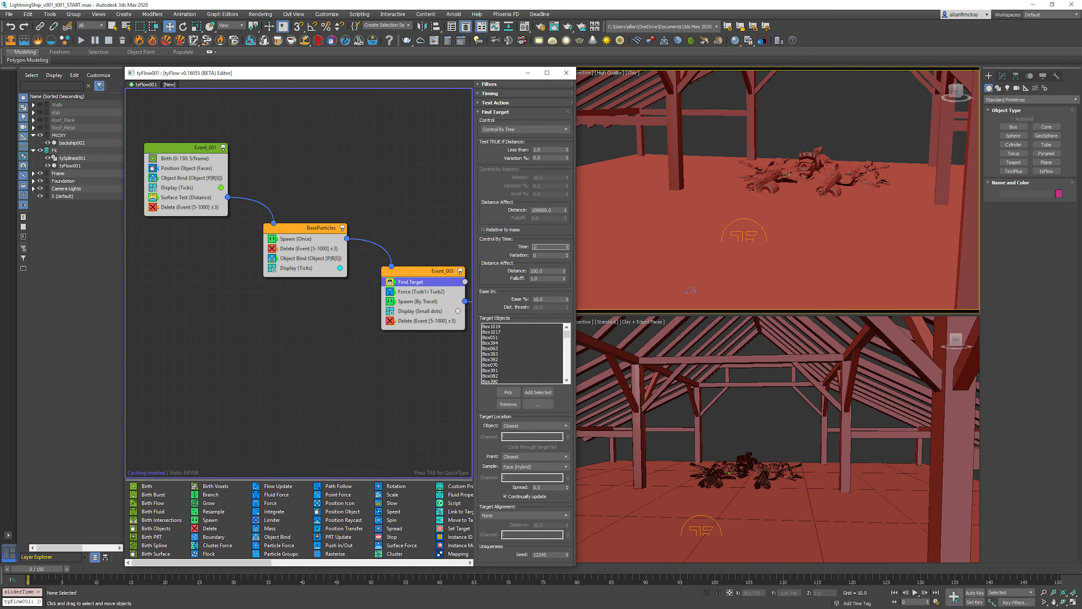
type("0")
key("Return")
key("slash")
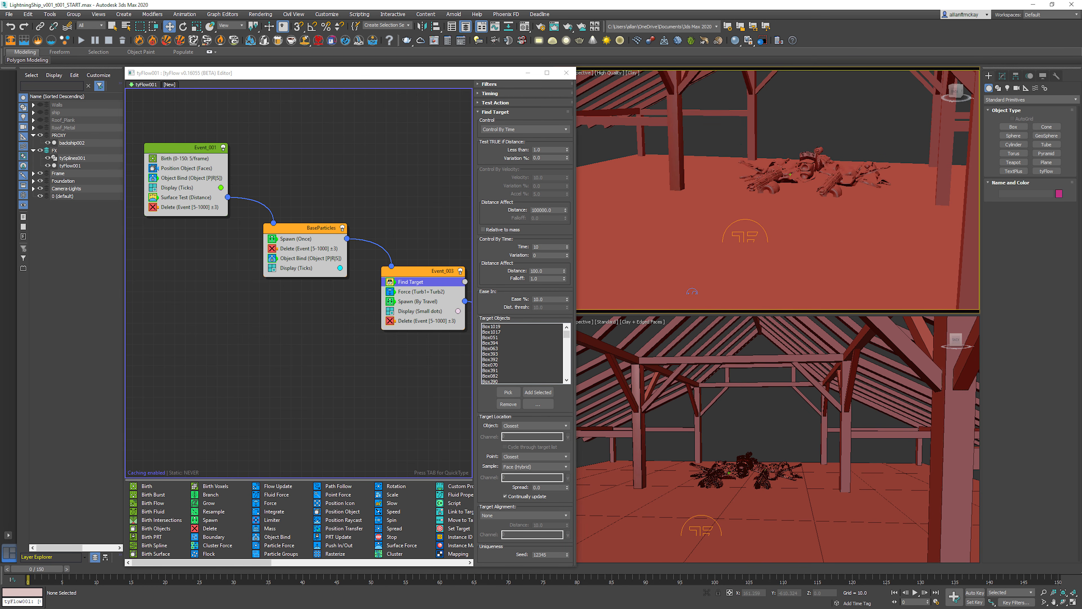
key("period")
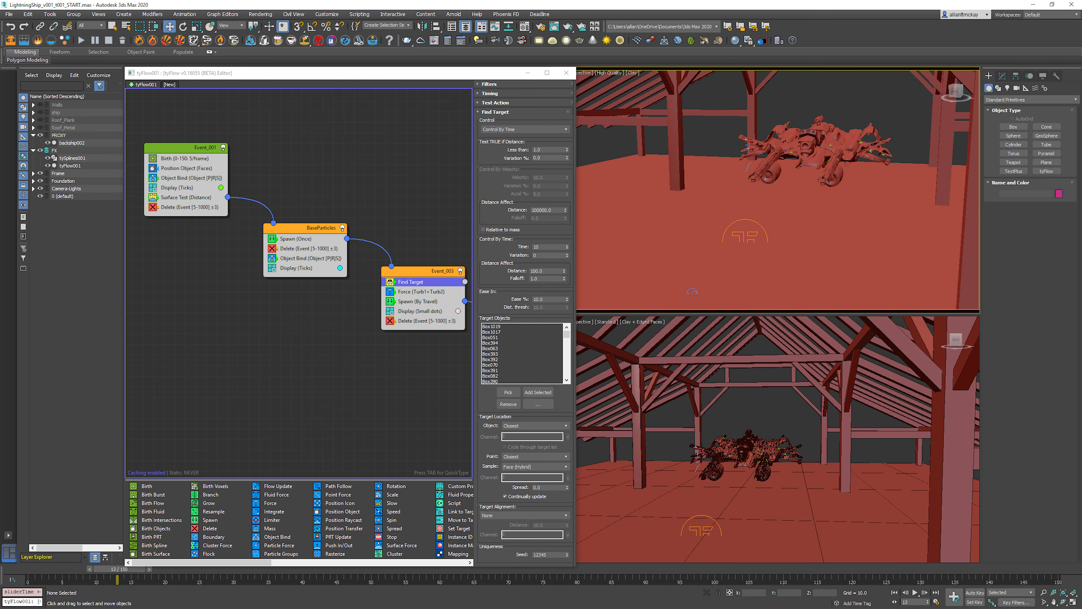
Step: Reset the Find Target control-by-time falloff to 0 and set its affect distance to 150
right_click(565, 279)
double_click(541, 271)
type("150")
key("Return")
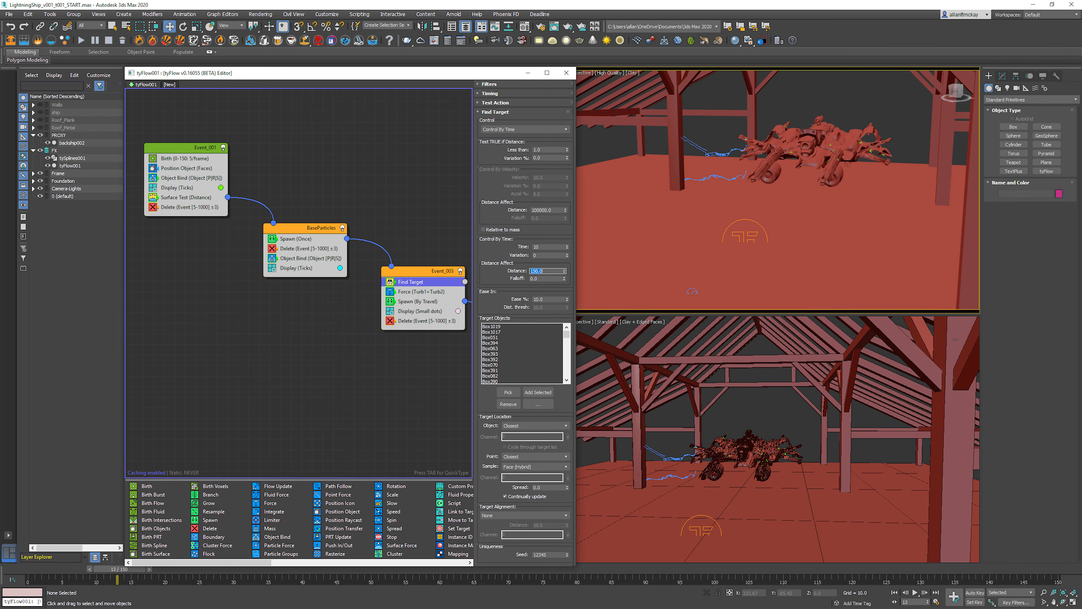
Step: Set the Find Target control time to 1 and start playback
double_click(541, 247)
type("1")
key("Return")
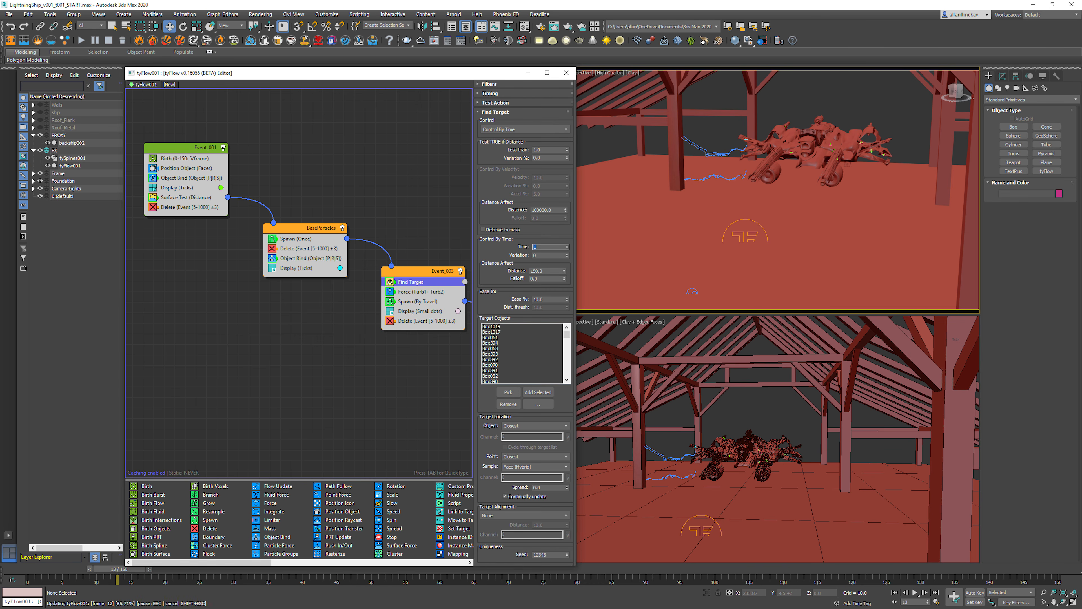
left_click(725, 139)
key("slash")
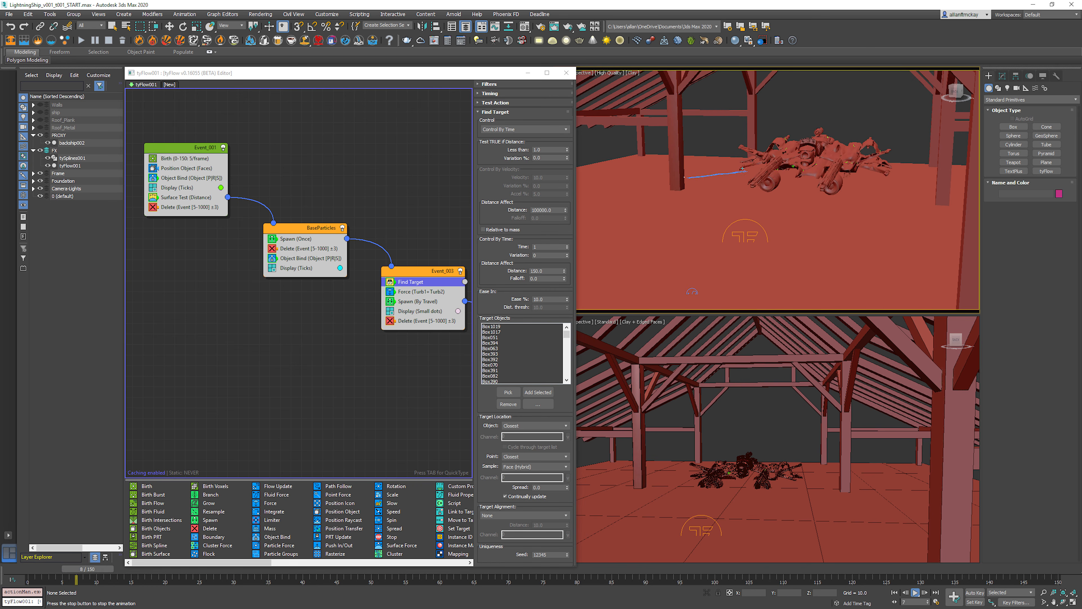
Step: Set the Find Target control time to 2 and preview the animation from the first frame
key("slash")
key("Home")
left_click(544, 247)
type("3")
key("Return")
key("slash")
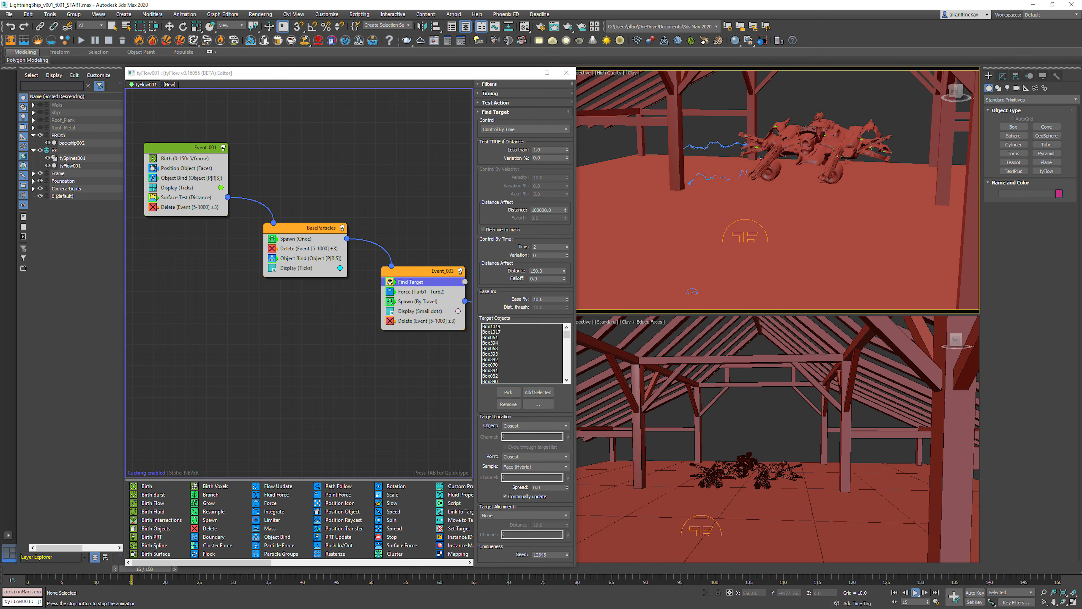
key("slash")
Step: Try Find Target control-by-time falloff values of 1 and 0.1, and restore the falloff to 0
left_click(545, 278)
key("BackSpace")
key("BackSpace")
key("BackSpace")
type("1")
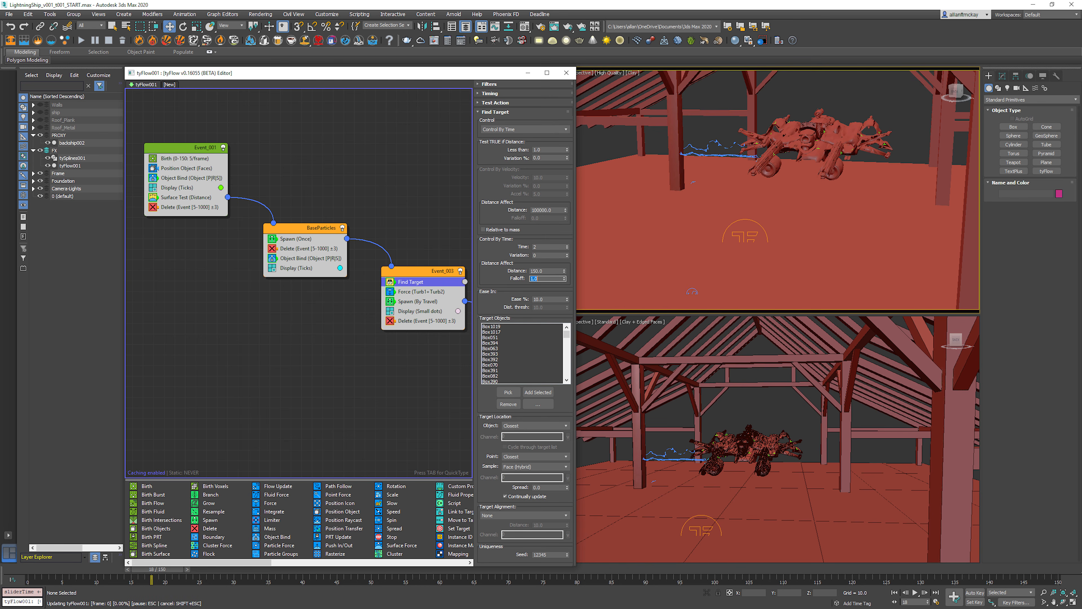
key("Return")
type("0.1")
key("Return")
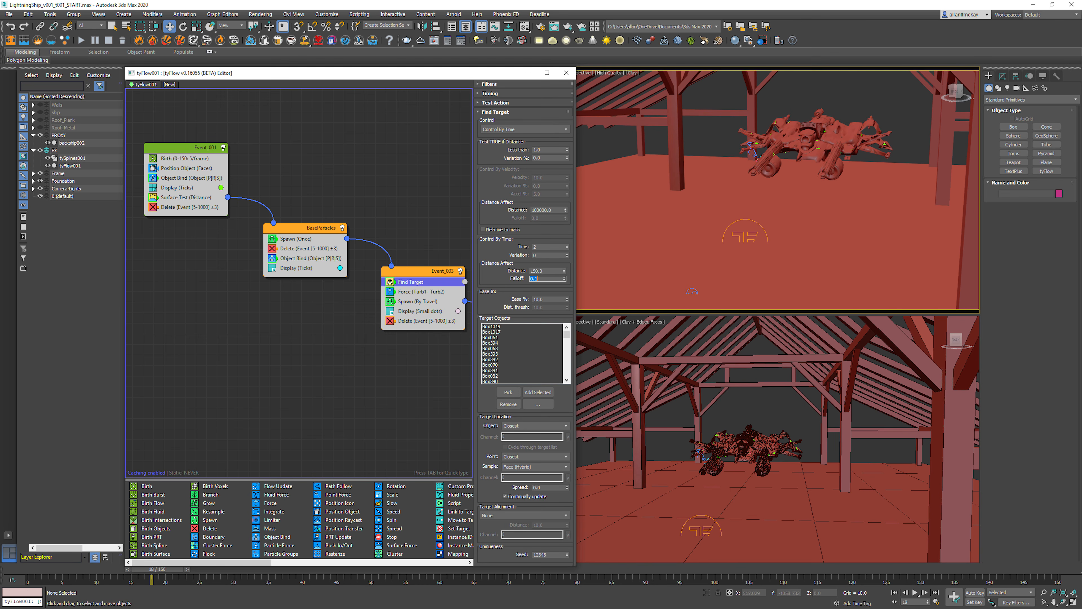
key("Return")
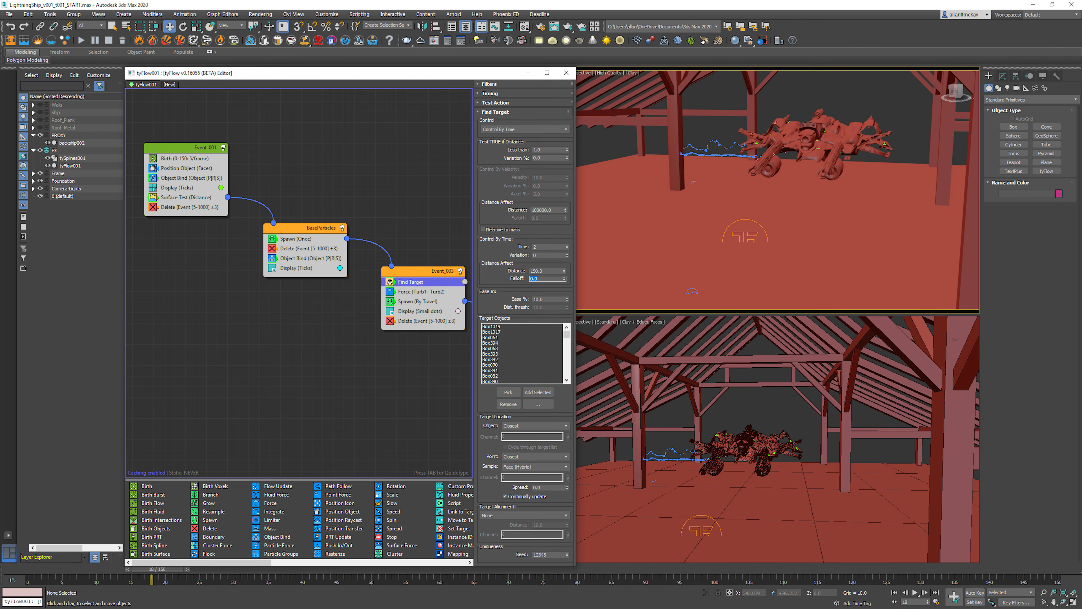
Step: Try Find Target location spreads of 15 and 35, and settle on a spread of 20
left_click(545, 487)
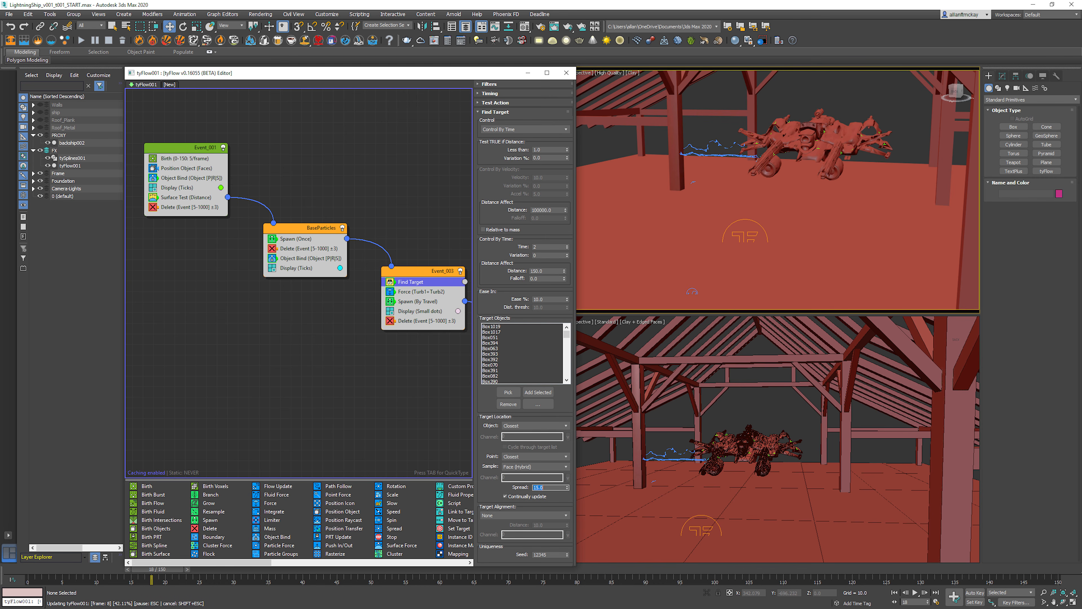
key("Return")
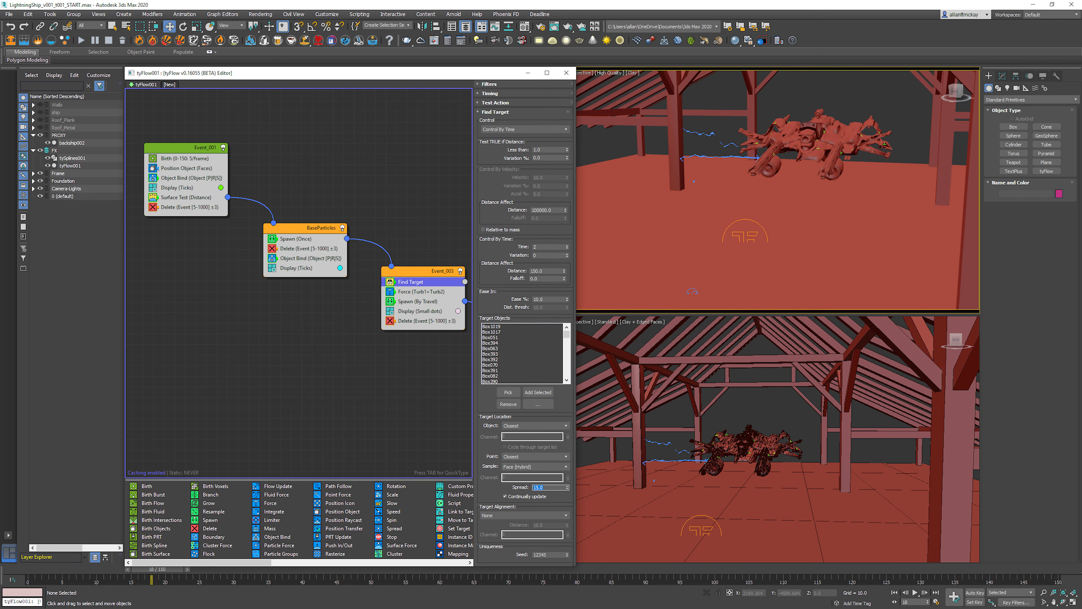
type("35")
key("Return")
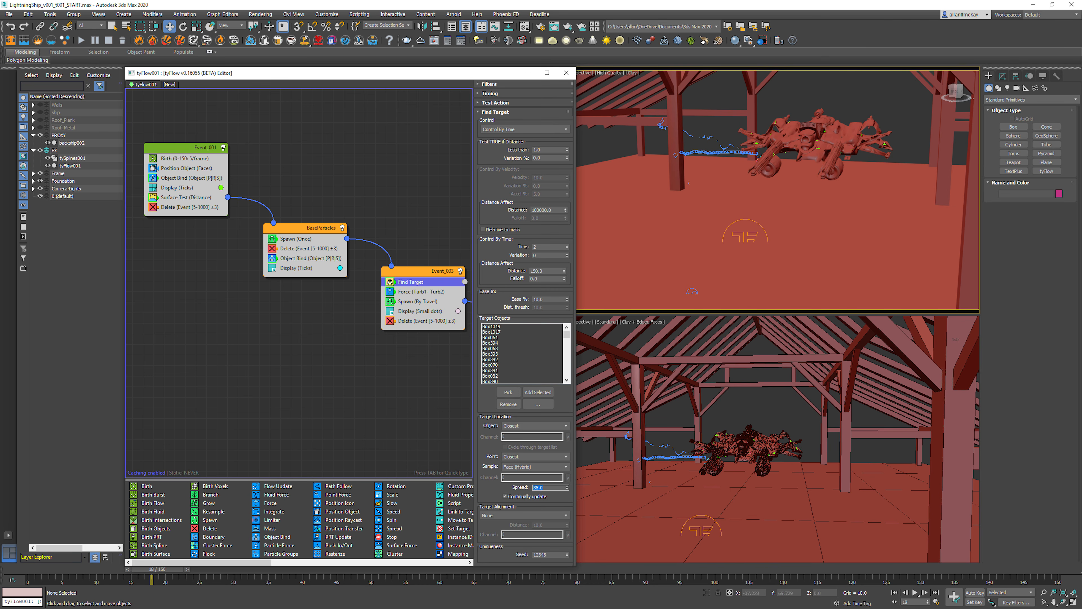
type("20")
key("Return")
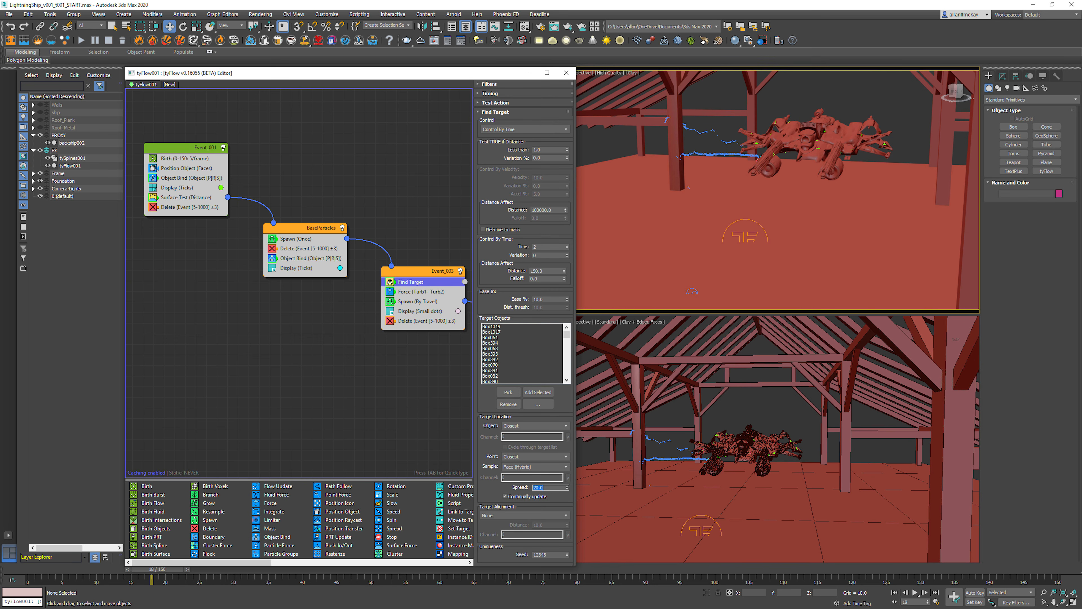
Step: Set the Find Target alignment to Normals with a distance of 100
left_click(525, 516)
left_click(503, 529)
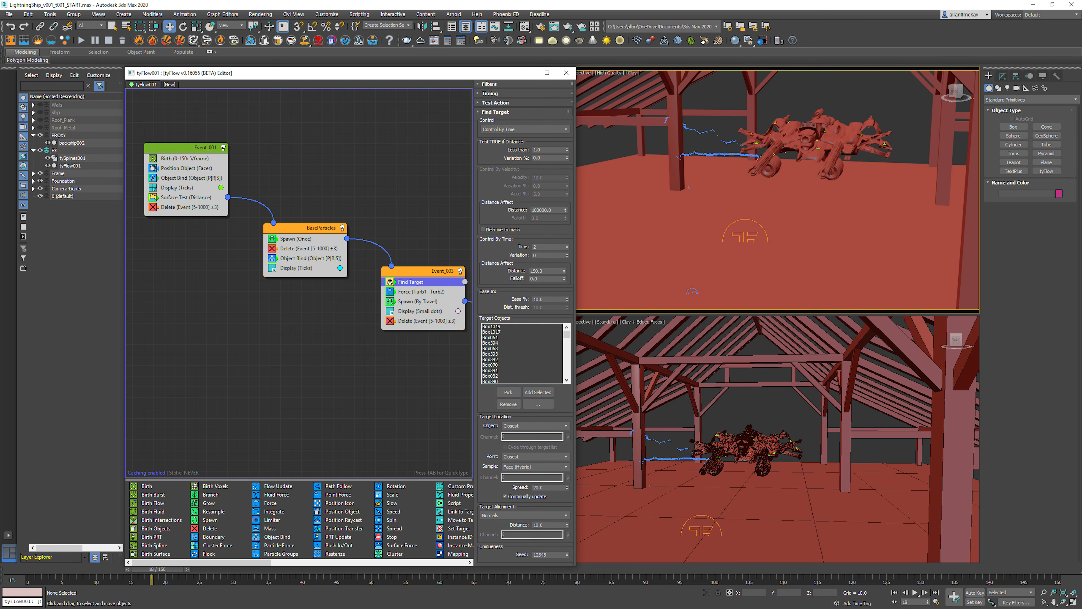
double_click(539, 525)
type("100")
key("Return")
left_click(525, 516)
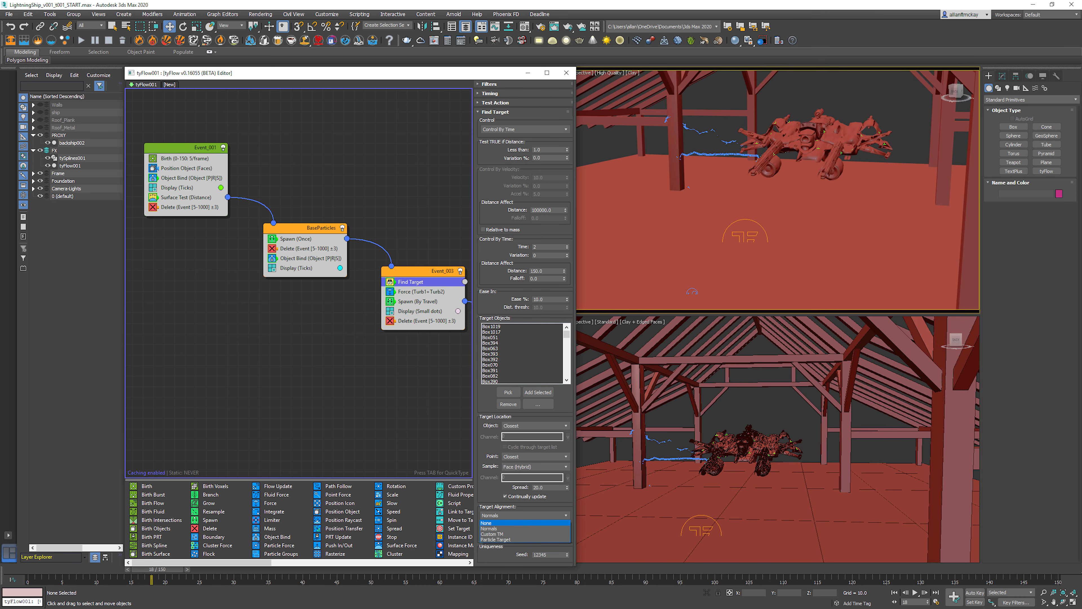
key("Escape")
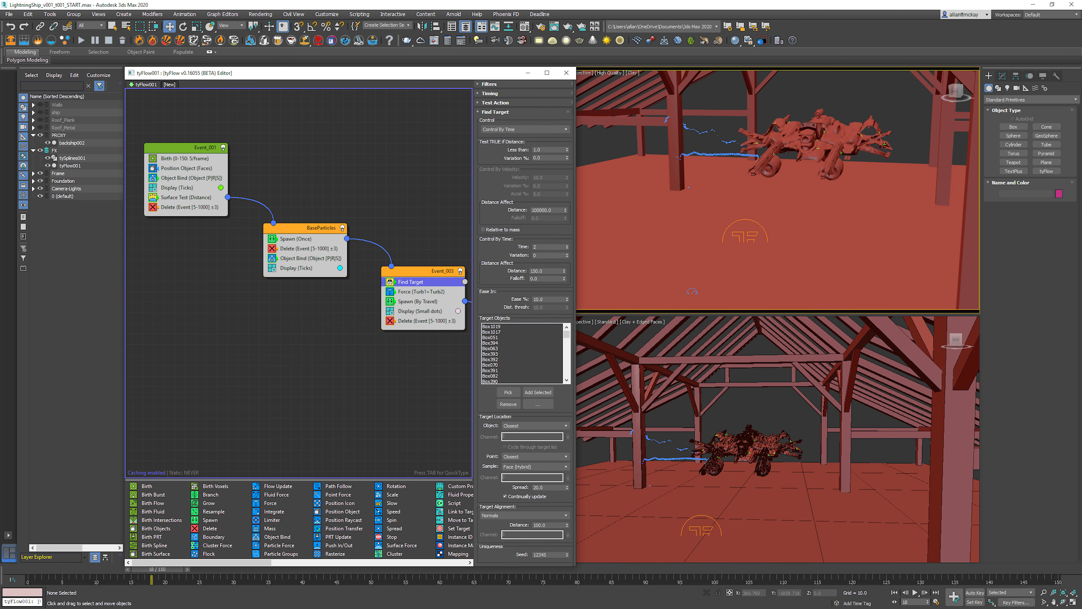
Step: Play the animation from the start to check the normal-aligned arcs, and return to the first frame
key("Home")
key("slash")
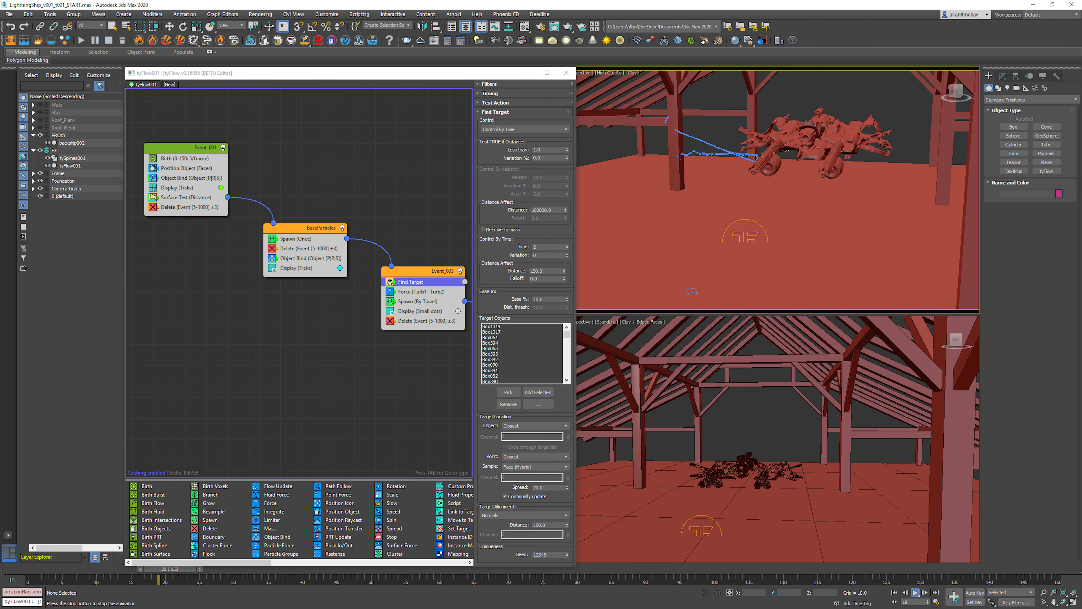
key("Home")
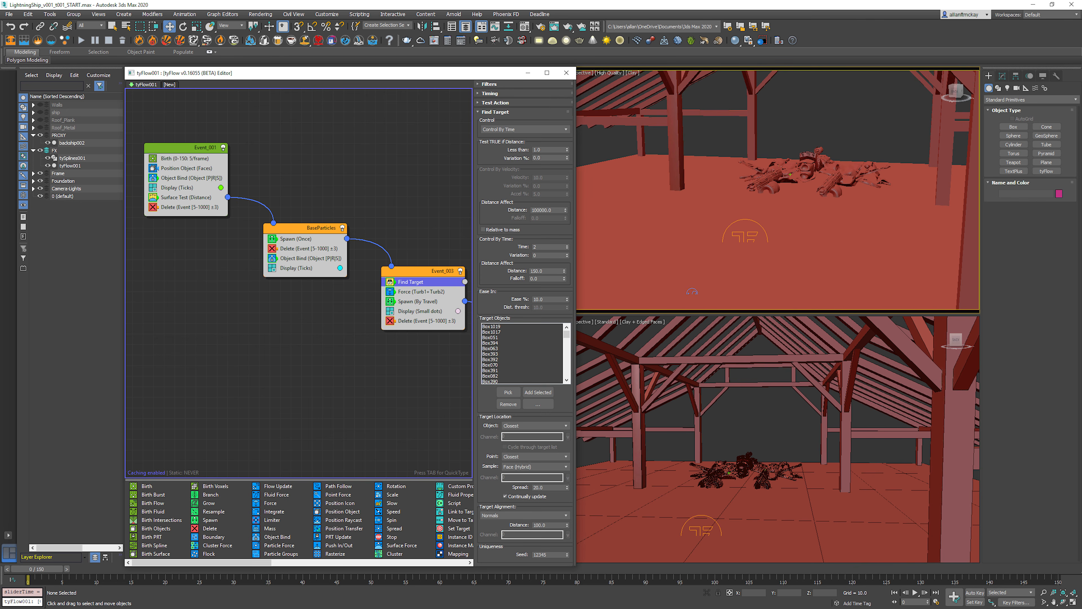
Step: Move the Force operator above Find Target in Event_003 and step through the early frames to check the arcs
left_click(421, 292)
middle_click_drag(421, 292, 278, 243)
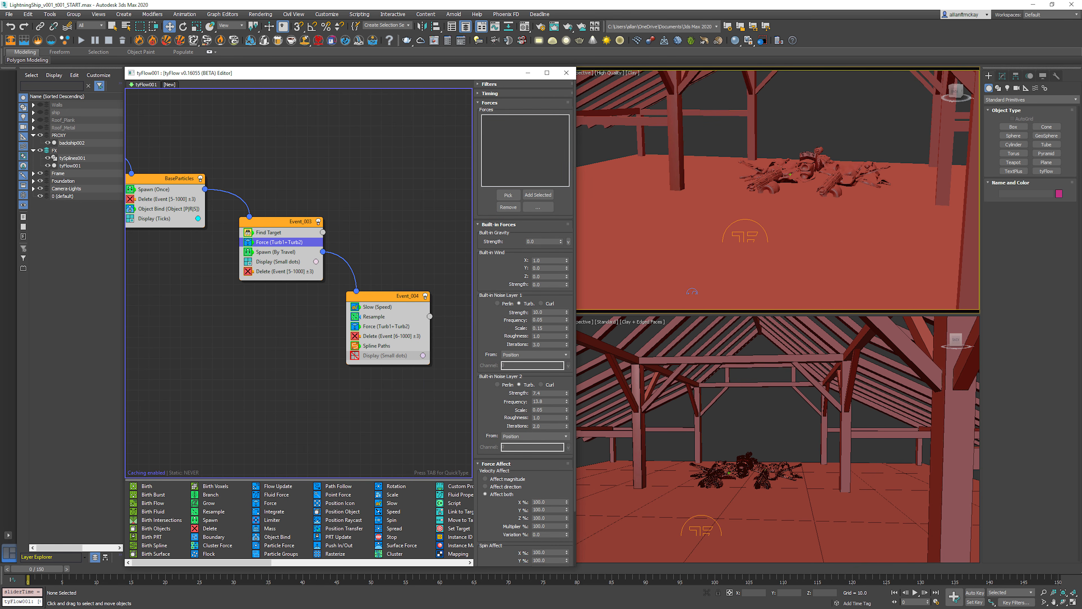
left_click_drag(279, 242, 307, 232)
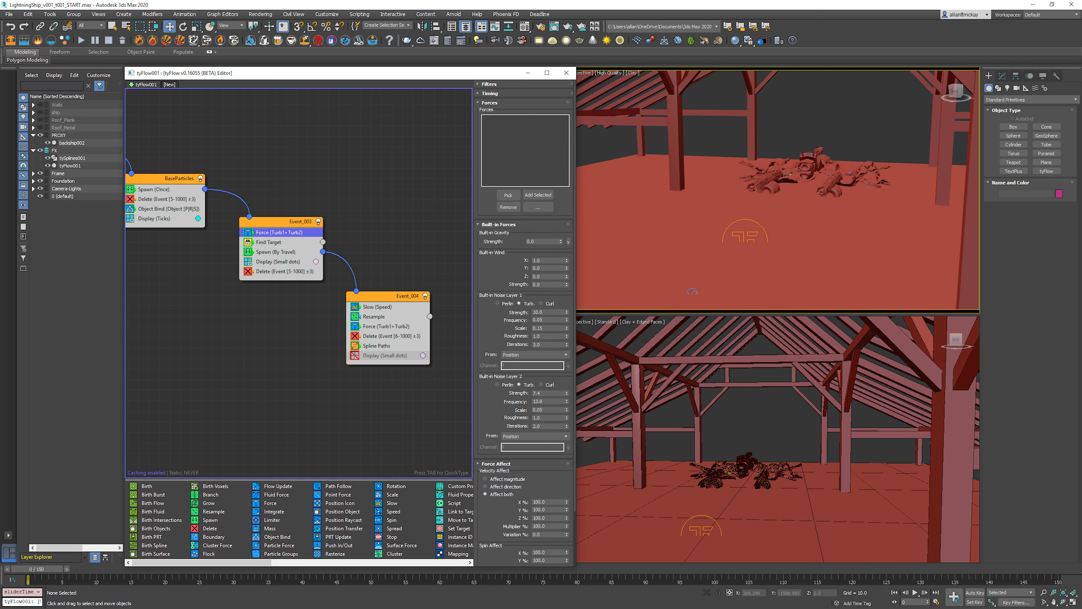
key("period")
key("period")
key("period")
key("period")
key("period")
key("period")
key("period")
key("period")
key("period")
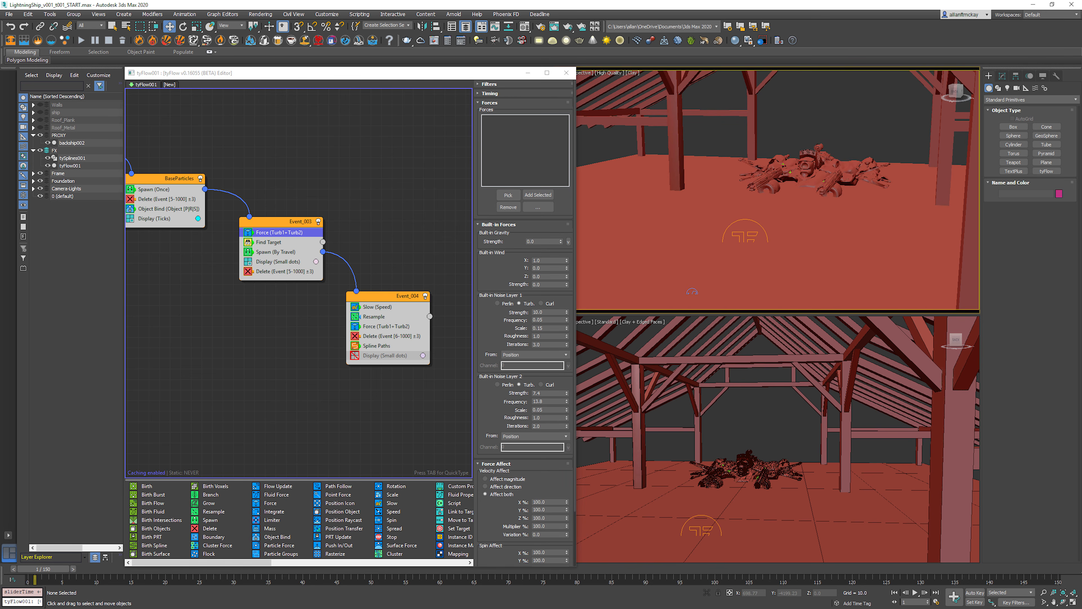
key("period")
key("period")
key("period")
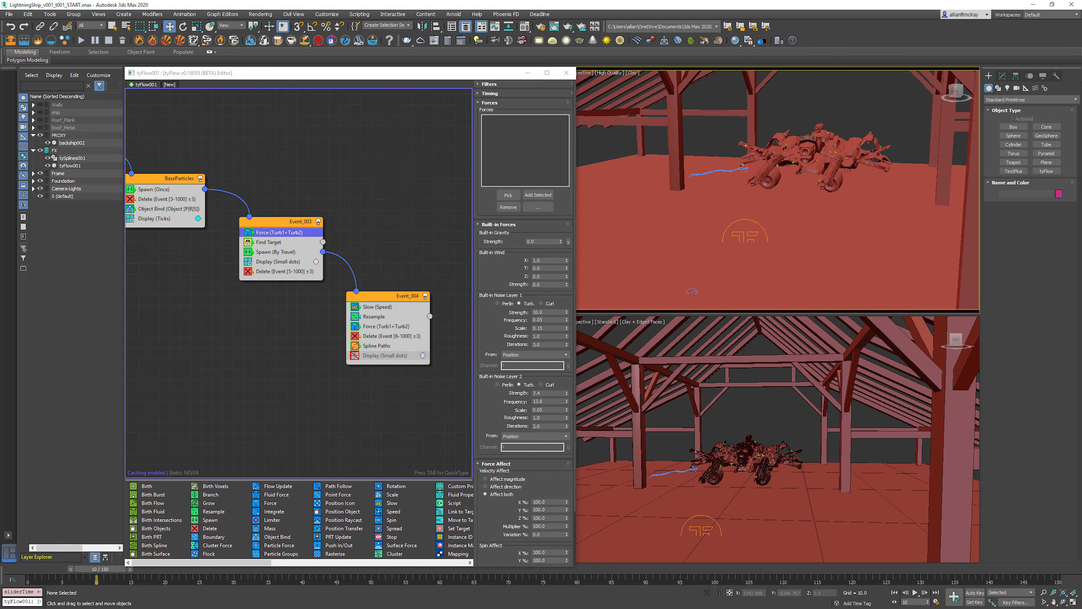
Step: Try a noise layer 1 strength of 100 in Event_003's Force operator and preview the animation
left_click(545, 312)
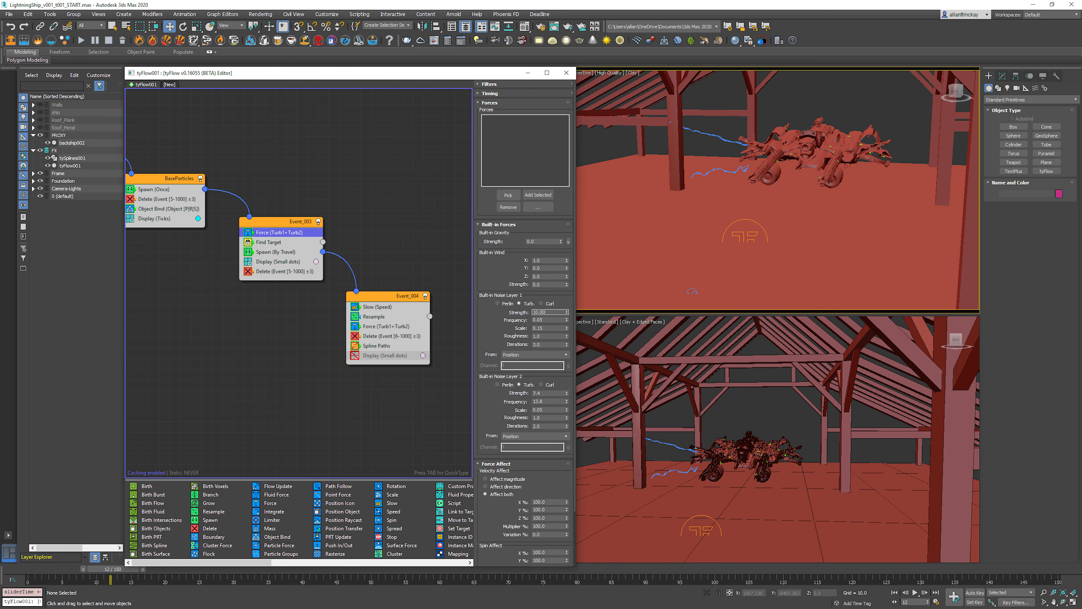
key("Return")
type("100")
key("Return")
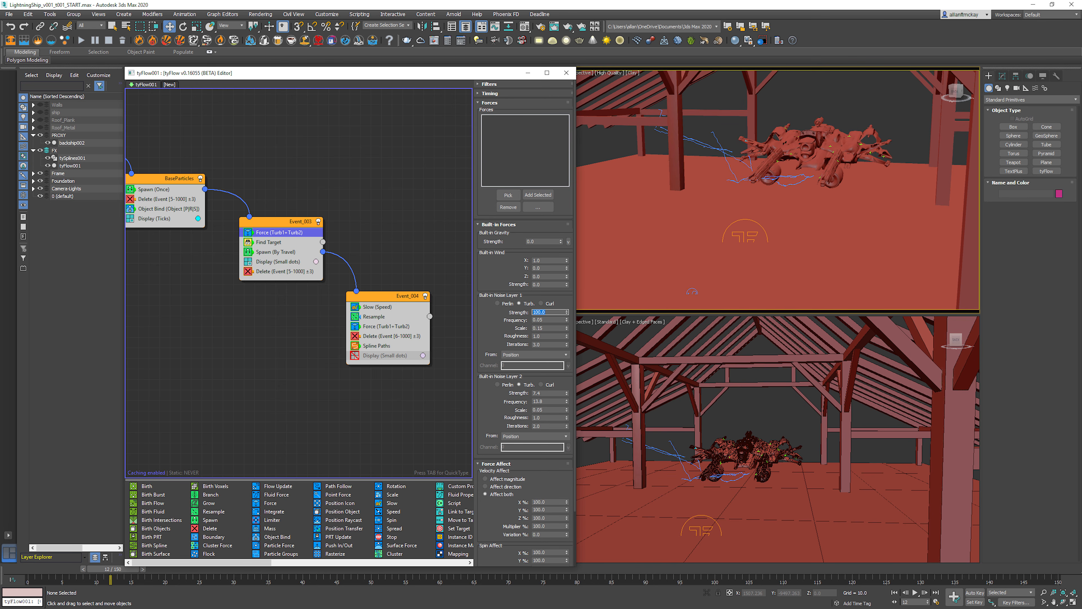
key("slash")
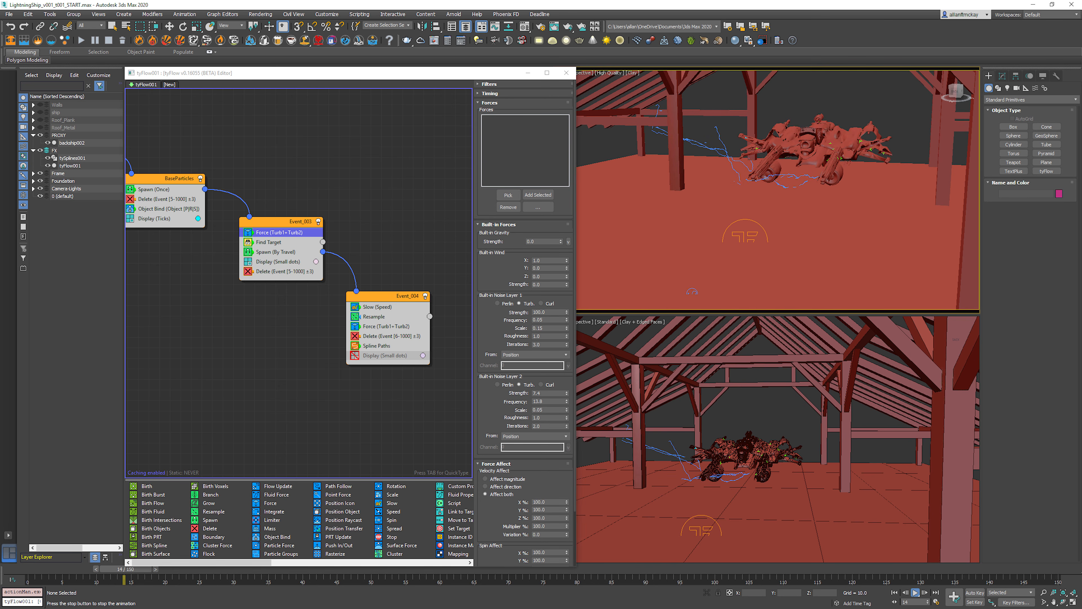
key("slash")
Step: Set Event_003's force noise layer 1 to frequency 0.5 and strength 5, and noise layer 2 to strength 1
double_click(542, 319)
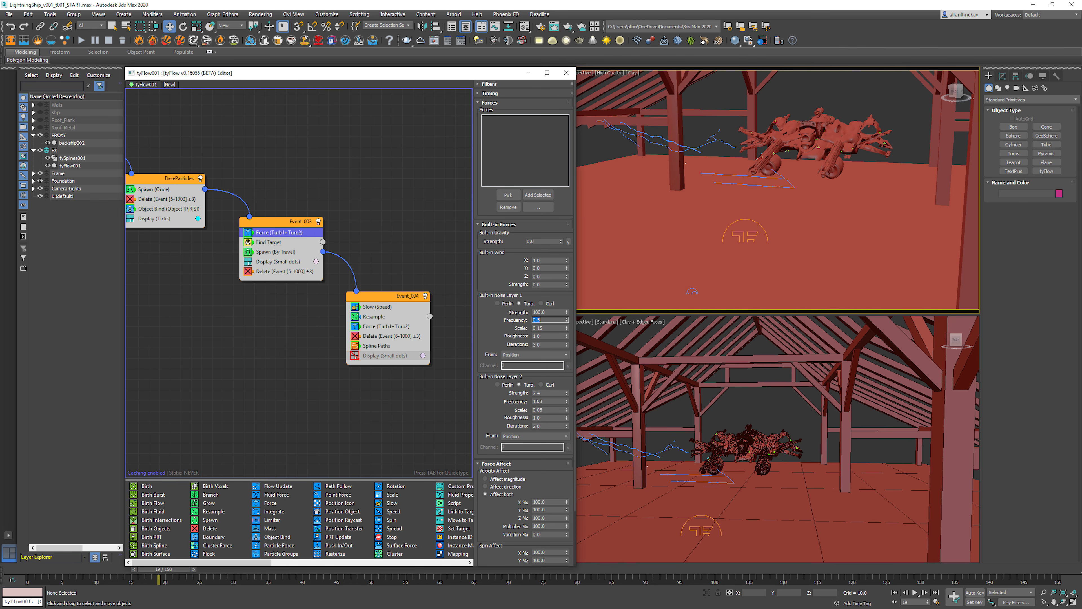
double_click(542, 393)
type("1")
key("Return")
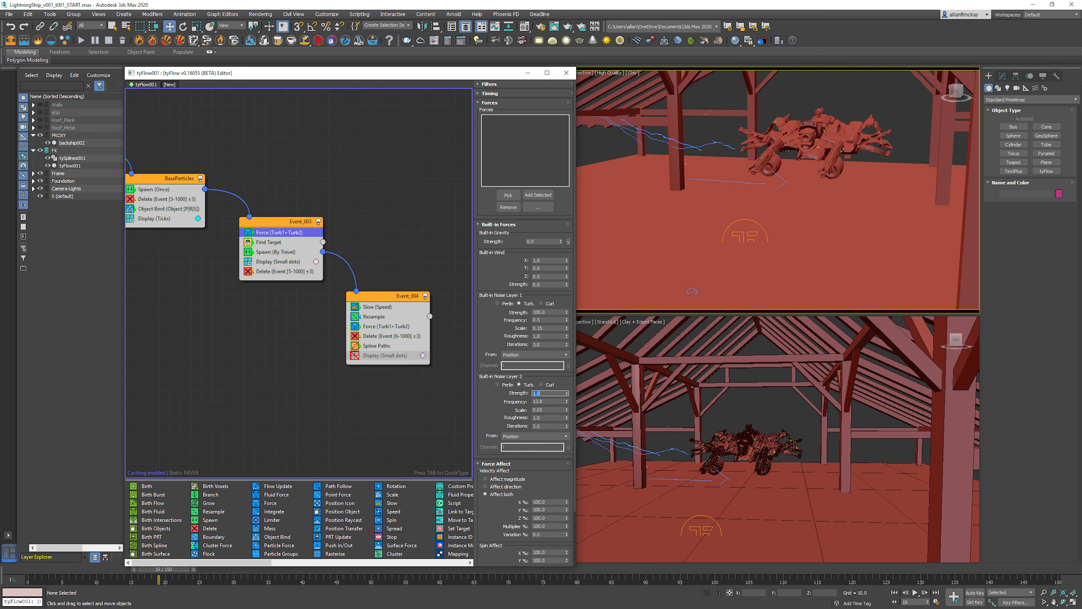
double_click(542, 312)
type("5")
key("Return")
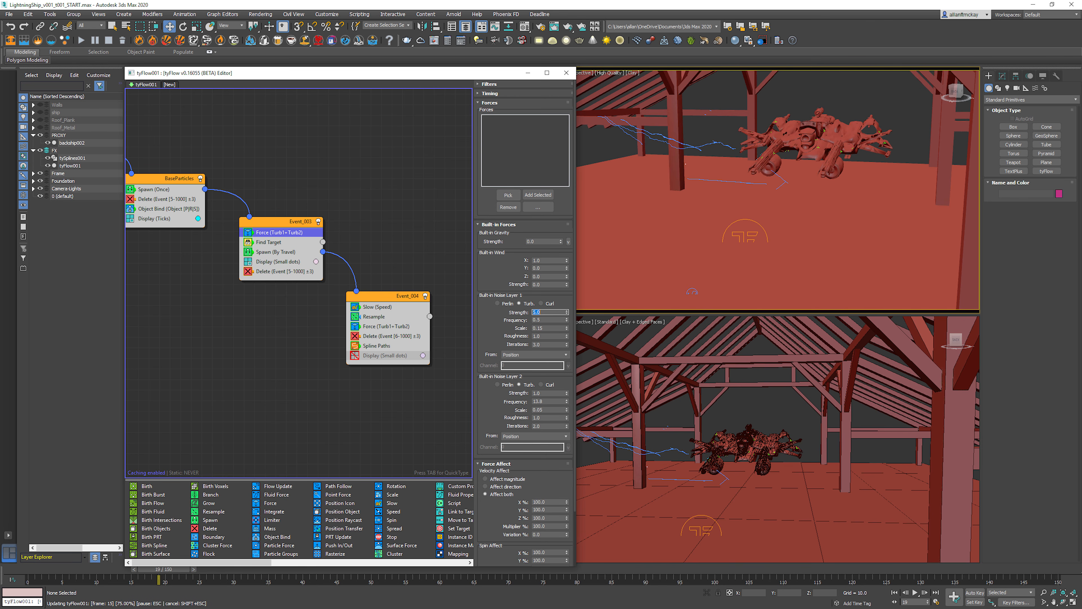
Step: Enable Simulate substeps on Event_003's Force operator and set its noise layer 1 strength to 25
scroll(524, 316, "down", 3)
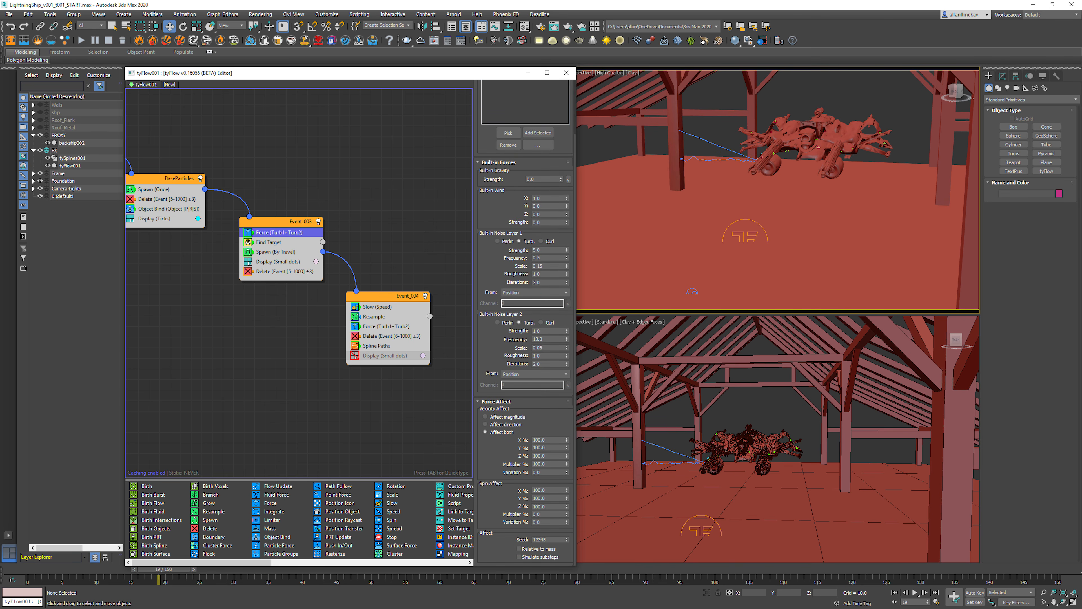
left_click(519, 557)
double_click(541, 250)
type("15")
key("Return")
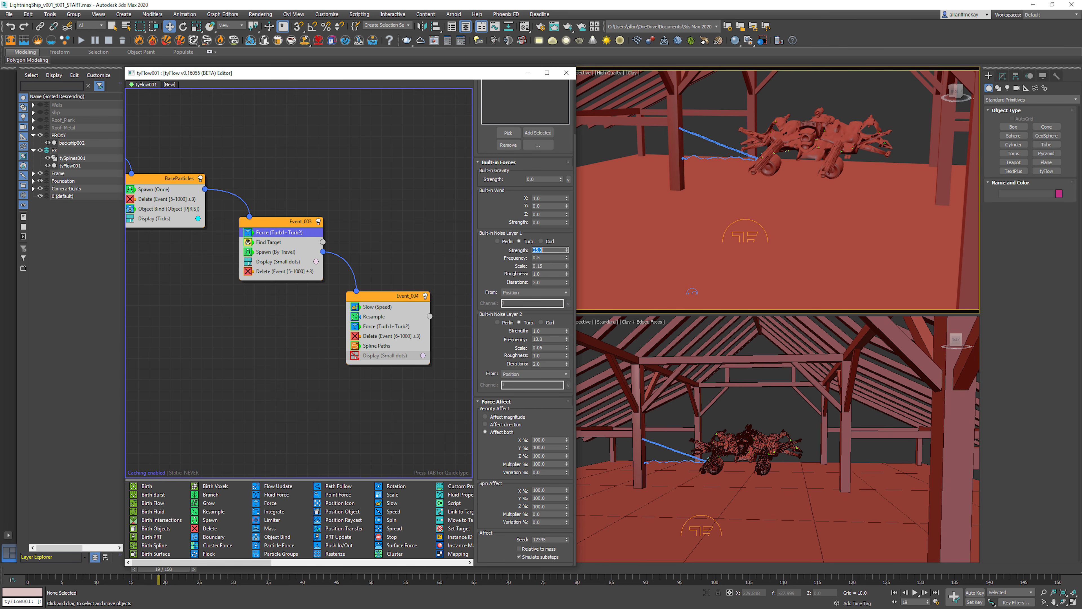
Step: Switch noise layer 1 of Event_003's Force operator to Curl and preview the arcs over the animation
left_click(542, 241)
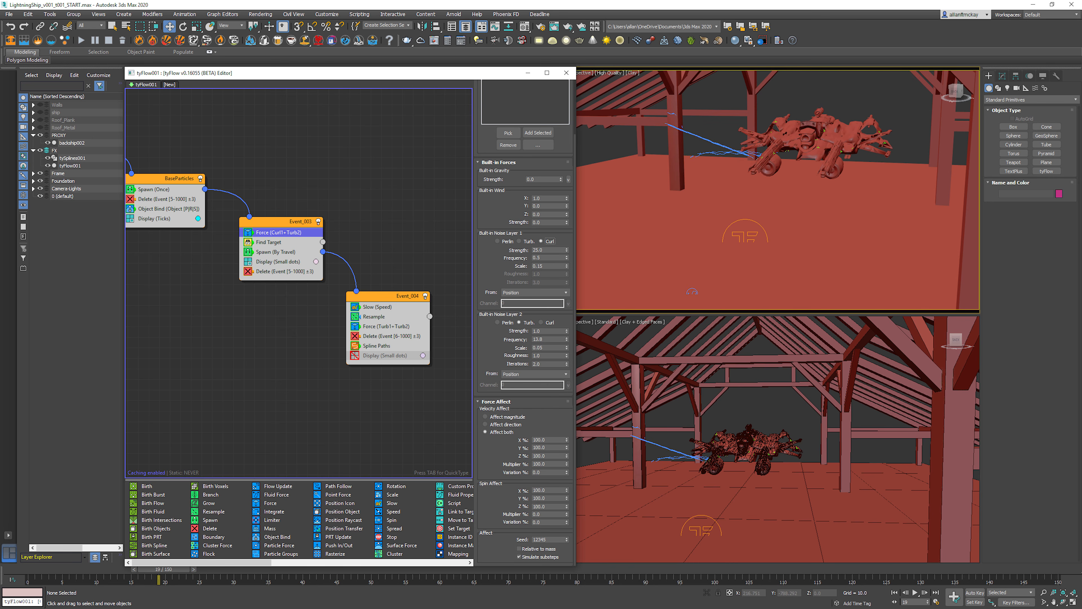
key("/")
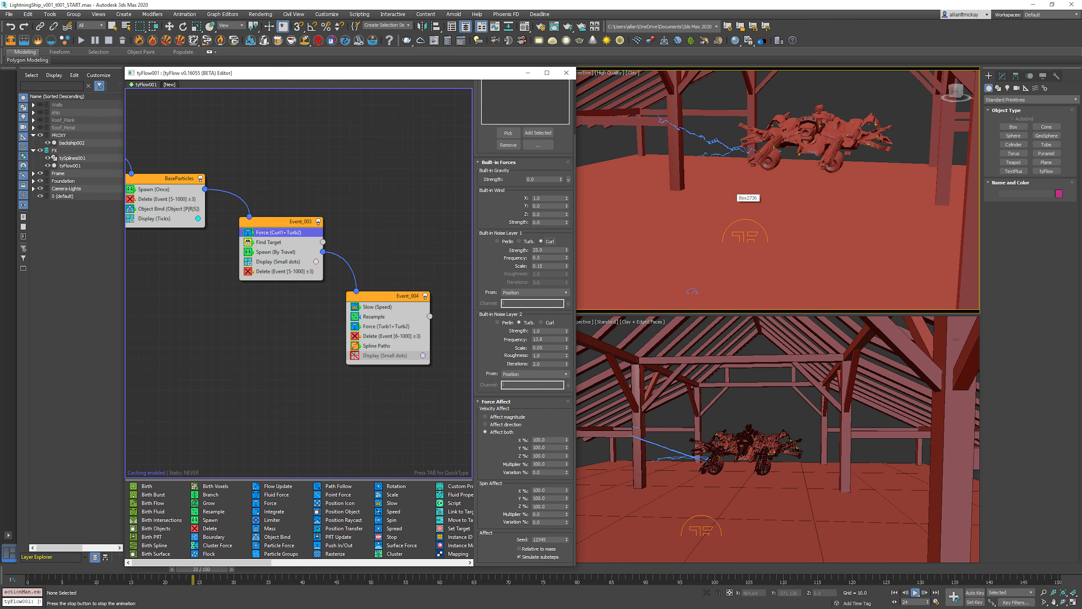
key("/")
key("period")
key("period")
key("period")
key("period")
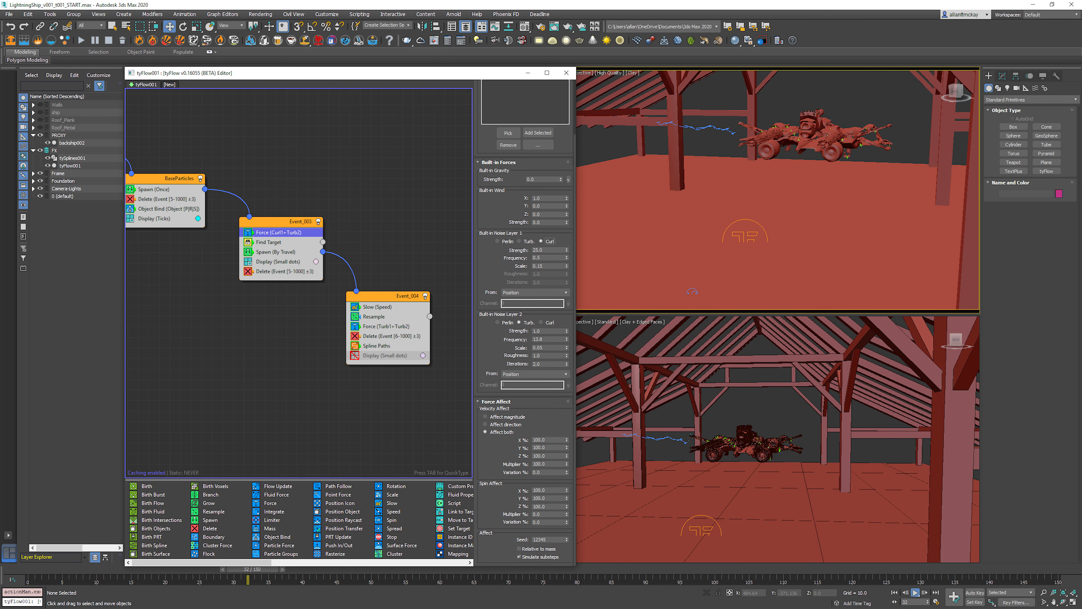
key("/")
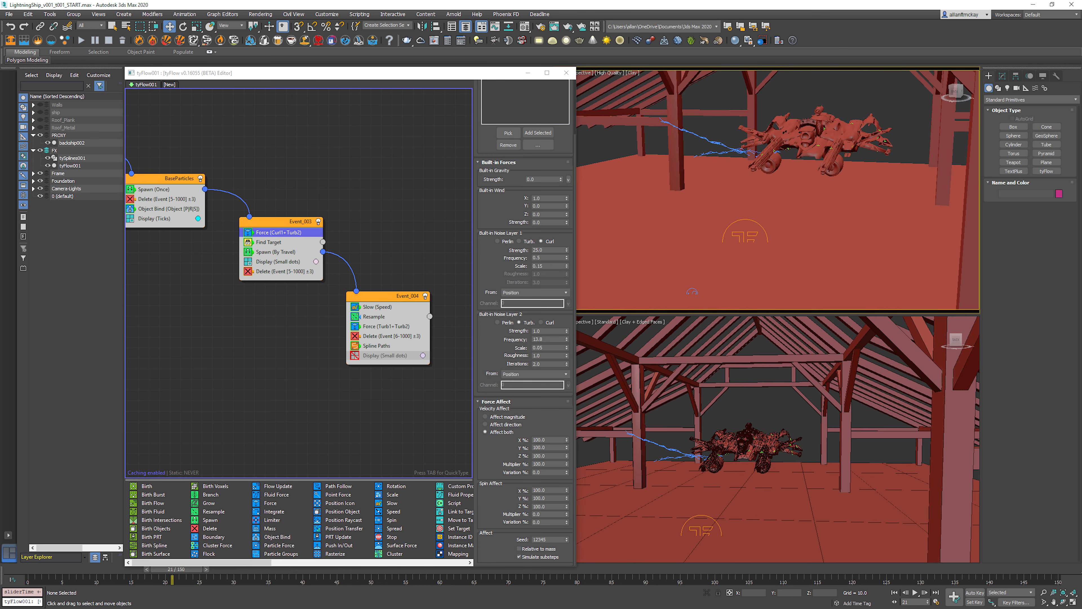
Step: Set Event_003's force noise layer 1 strength to 10 and noise layer 2 strength to 5, and preview from the first frame
key("Home")
double_click(539, 250)
type("10")
key("Return")
double_click(538, 331)
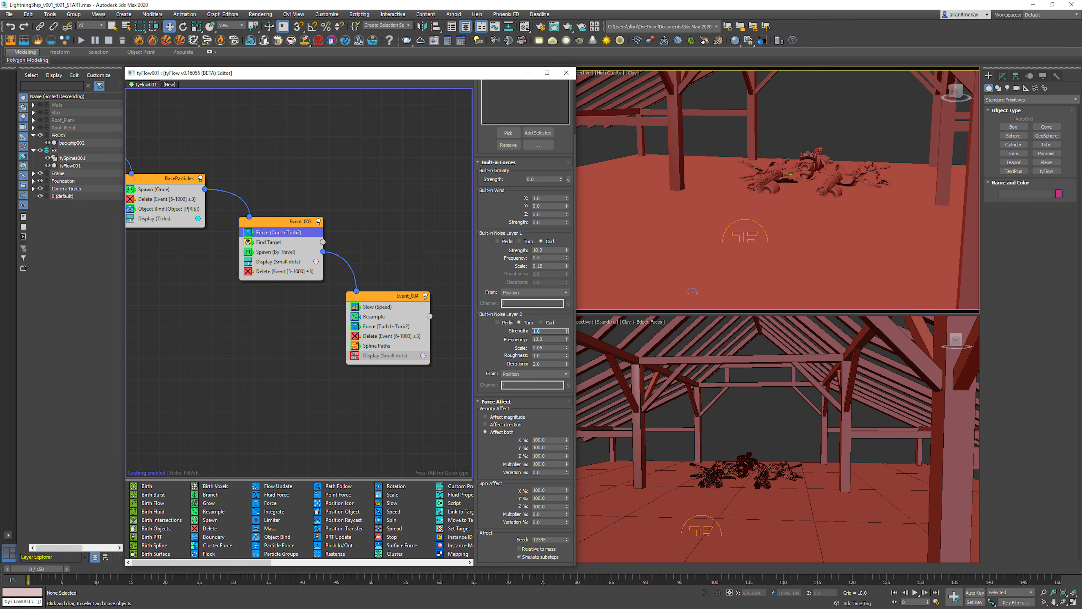
key("/")
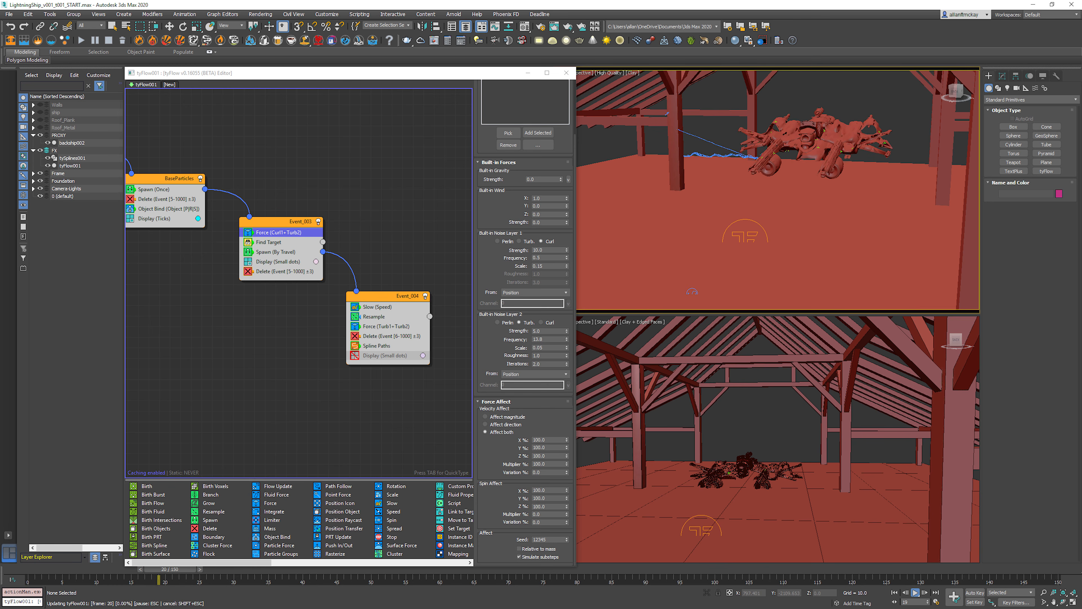
key("/")
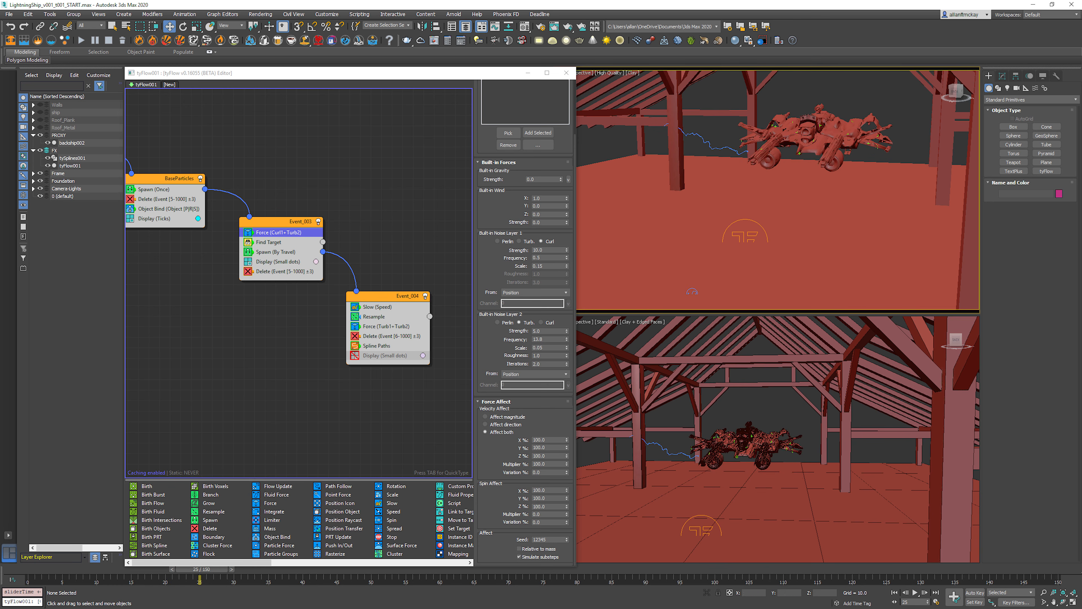
key("Home")
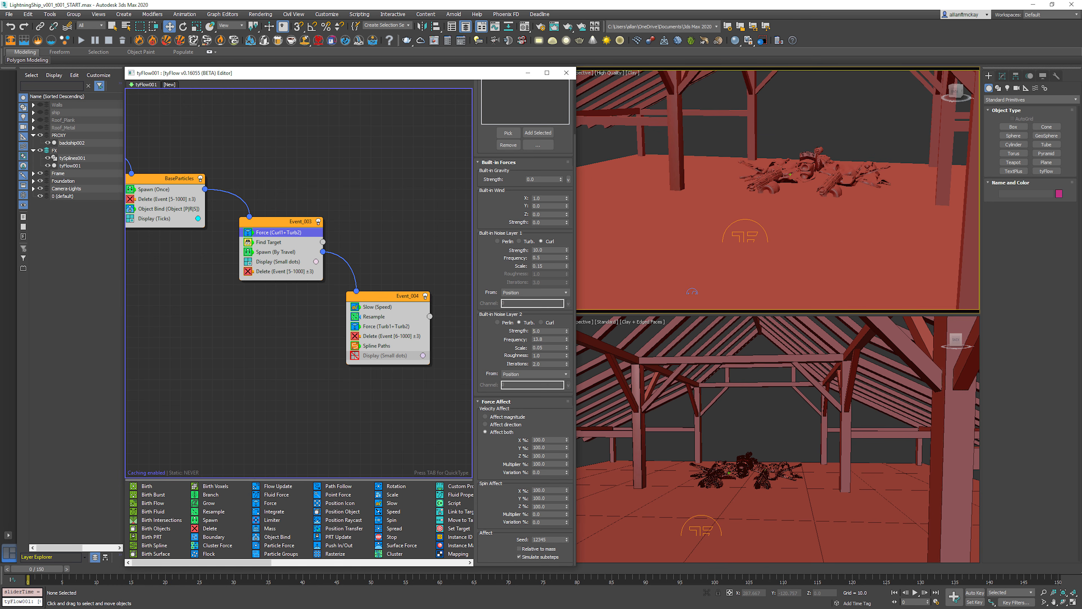
Step: Open the Force operator's settings in Event_004 and frame the ship in the perspective viewport
left_click(386, 327)
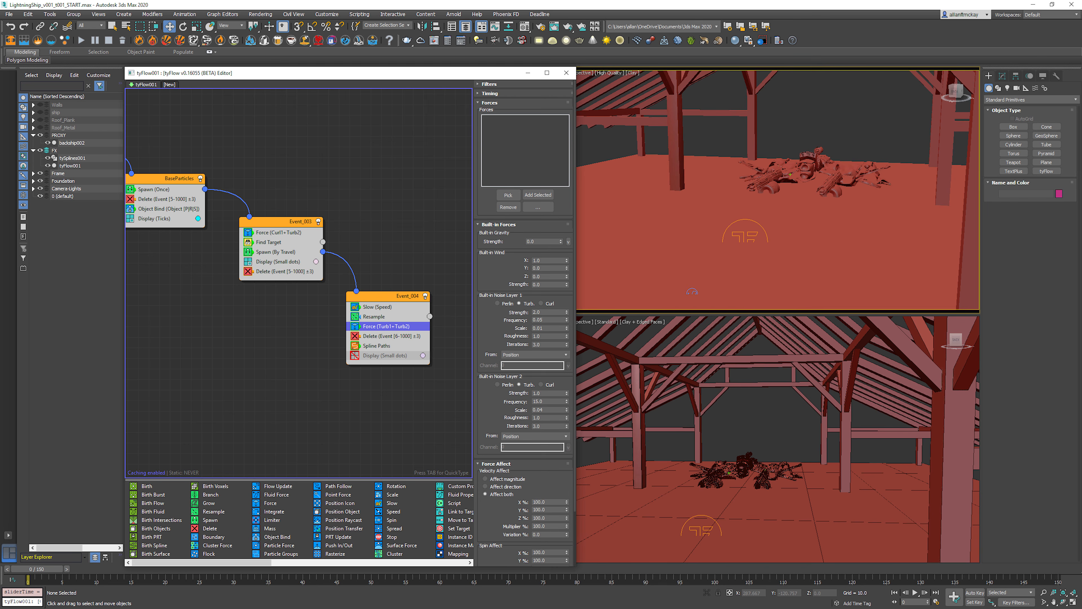
scroll(813, 163, "down", 4)
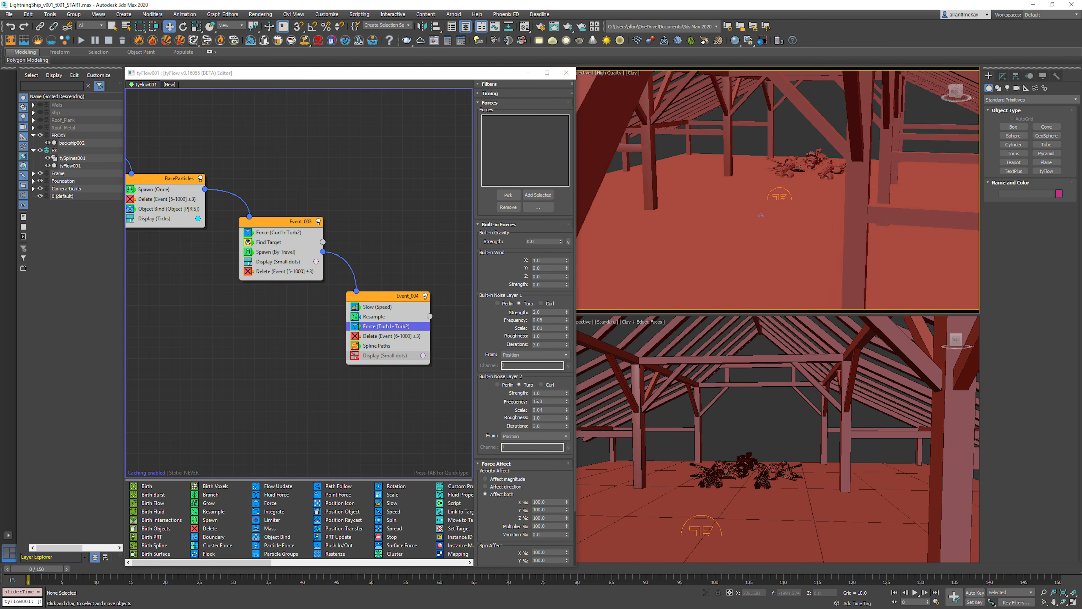
left_click(813, 163)
key("z")
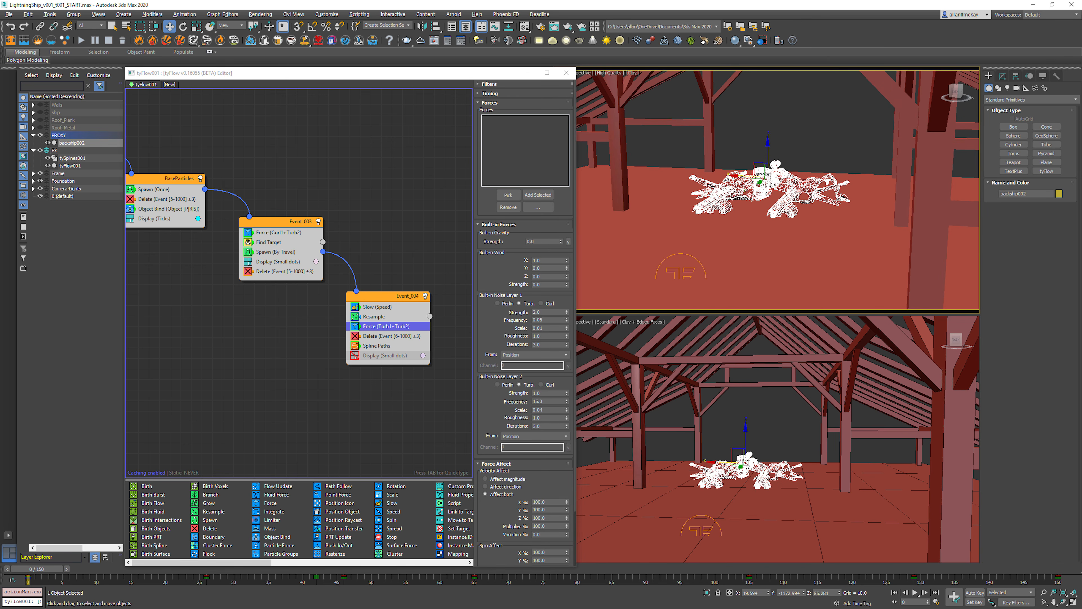
Step: Play the animation from a closer view of the ship to examine the arcs, and return to the first frame
left_click(813, 163)
middle_click_drag(813, 162, 857, 113)
key("slash")
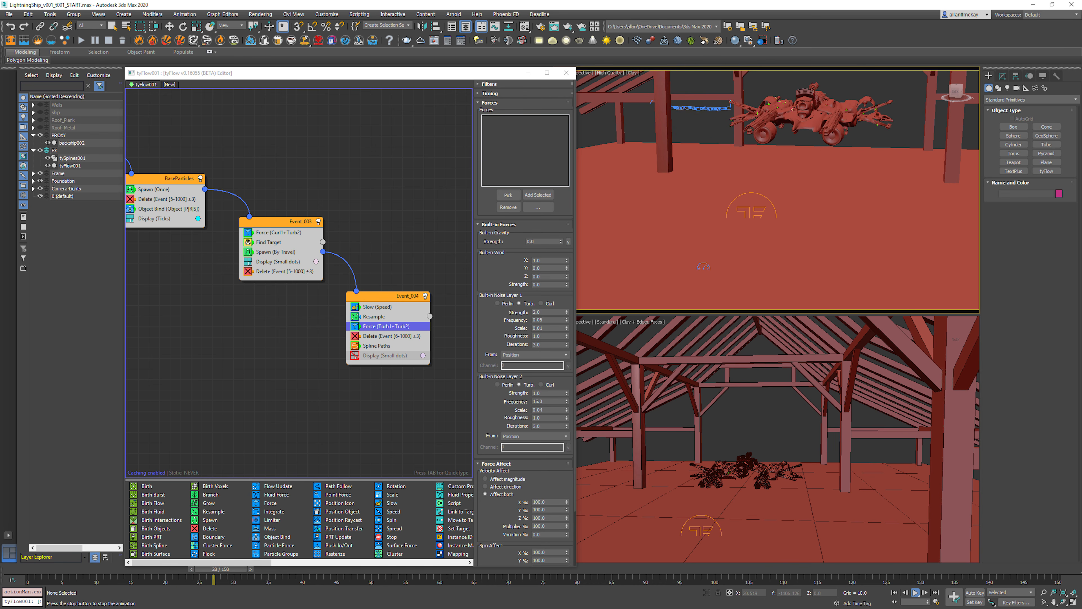
key("slash")
key("Home")
Step: Set Event_001's Birth operator to 15 particles per frame, preview the arcs, and return to the first frame
middle_click_drag(221, 154, 387, 188)
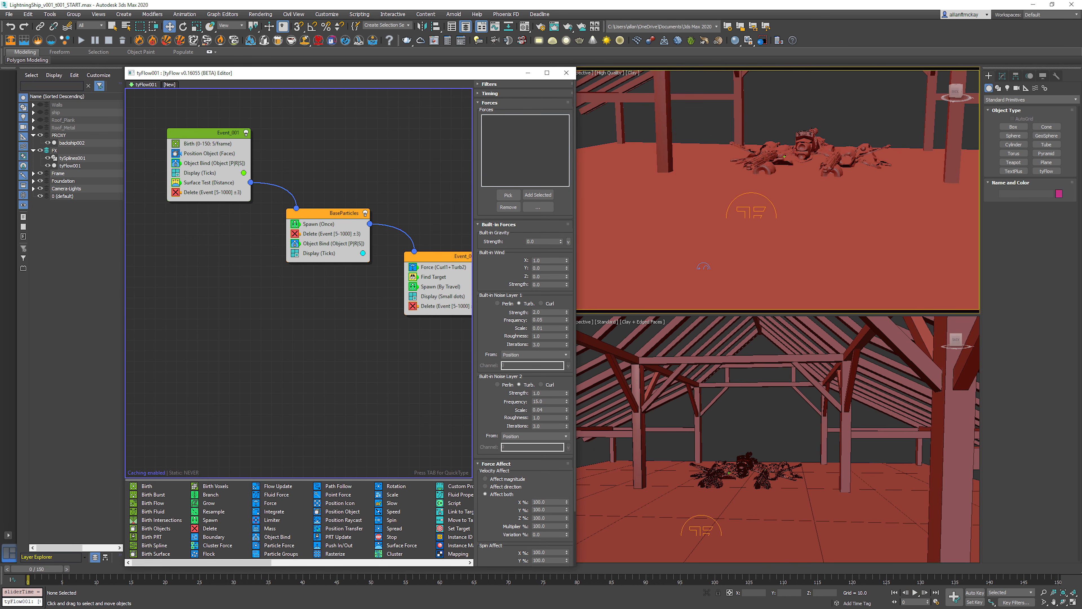
left_click(207, 144)
double_click(543, 127)
type("15")
key("Return")
key("slash")
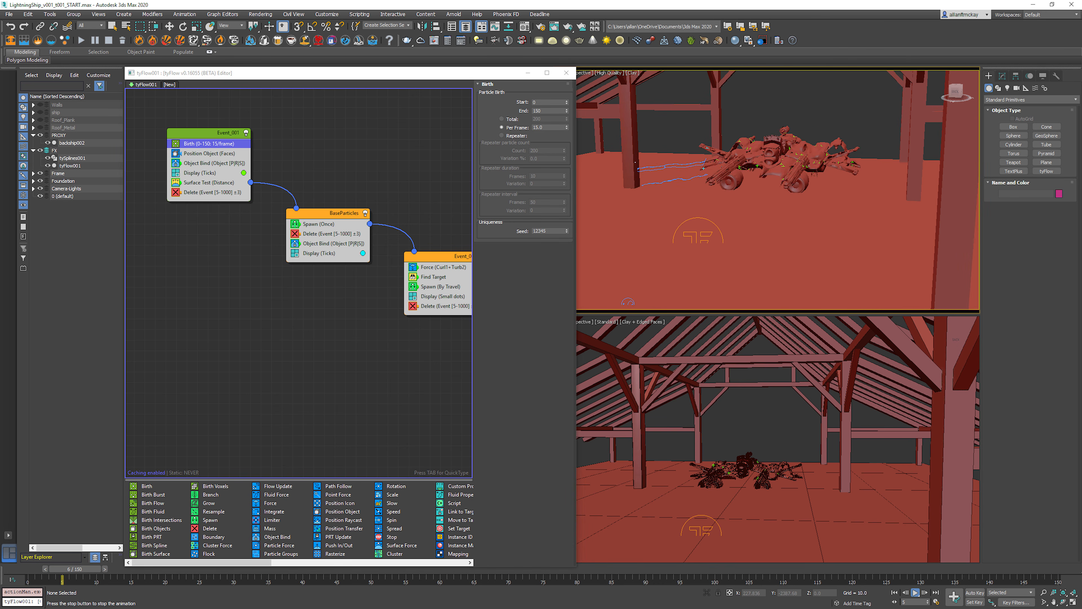
key("Home")
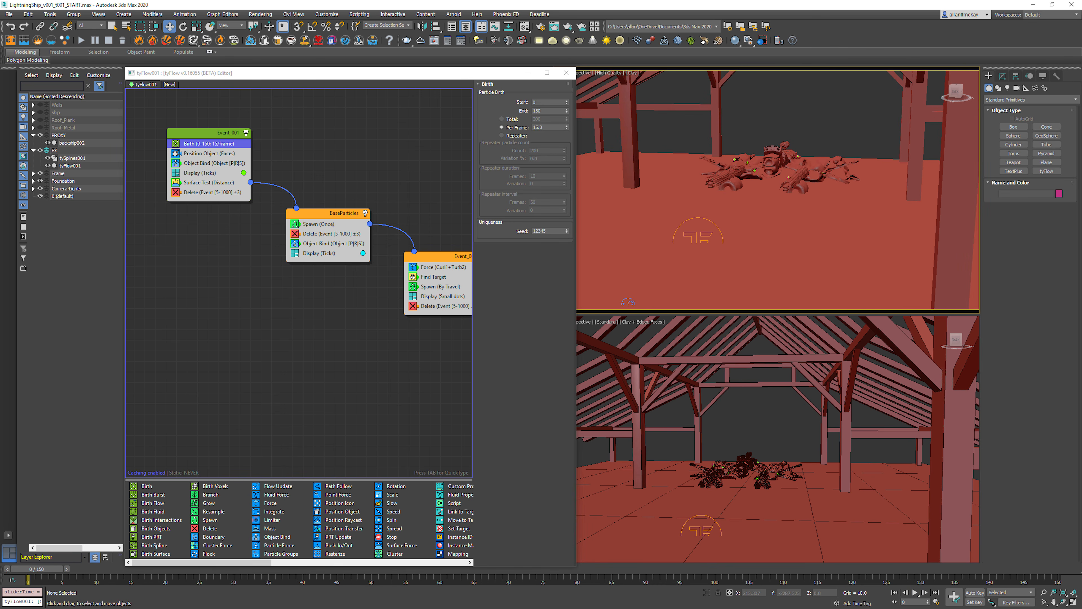
Step: Set the Surface Test distance in Event_001 to less than 500 and preview the arcs frame by frame
left_click(209, 182)
double_click(541, 318)
type("500")
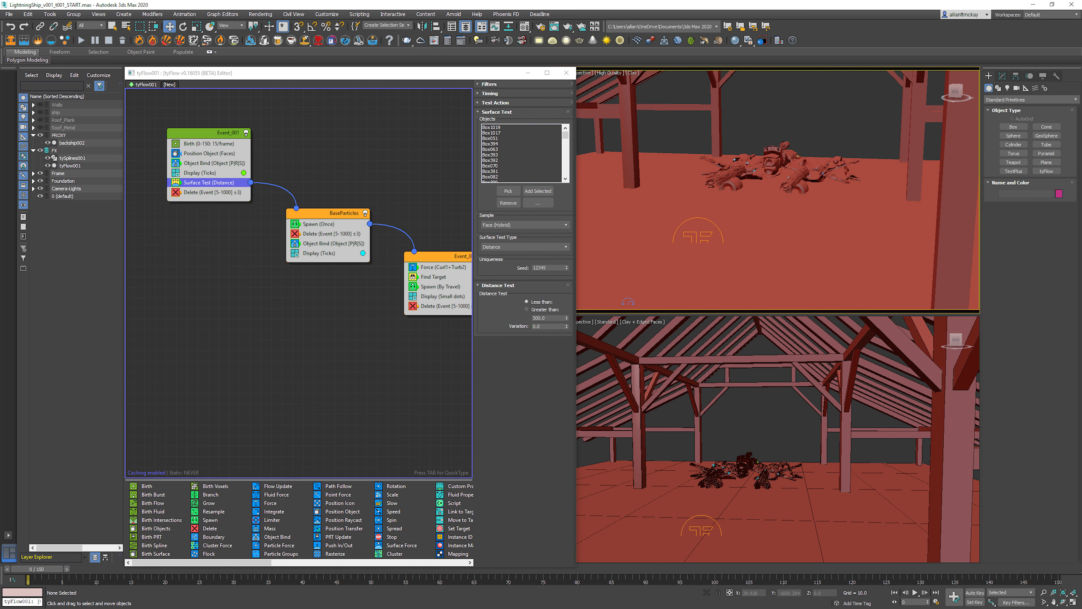
scroll(759, 204, "down", 4)
middle_click_drag(758, 204, 788, 202, "alt")
key("/")
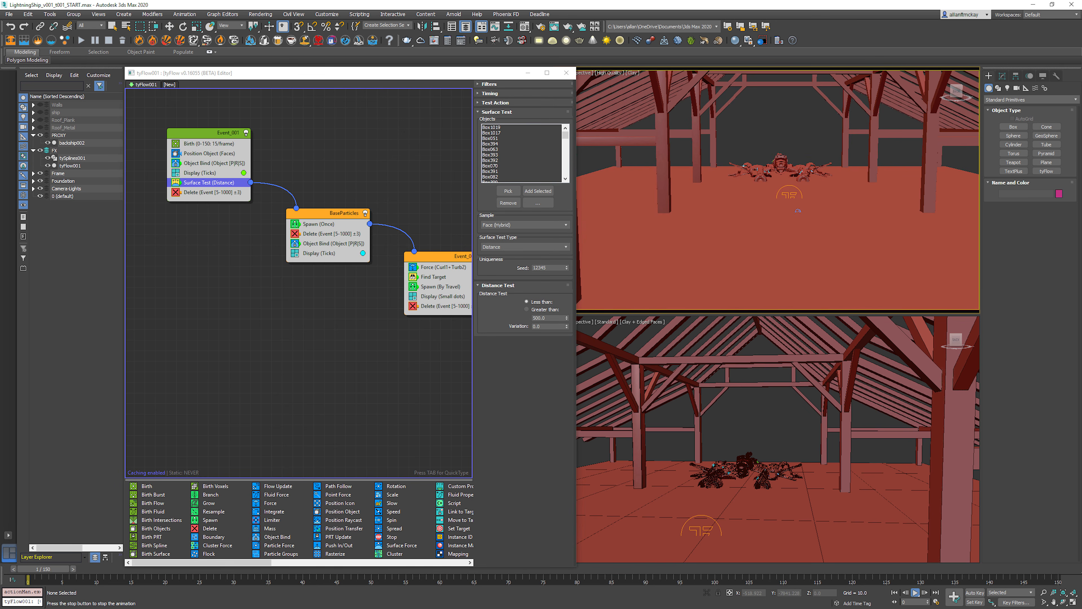
key("/")
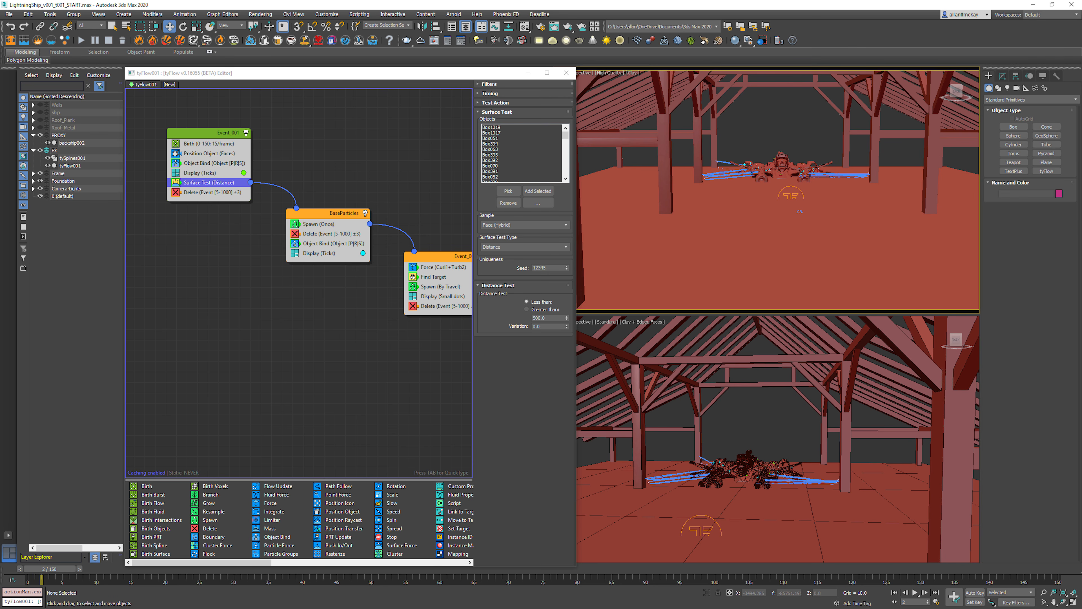
key("/")
key("/")
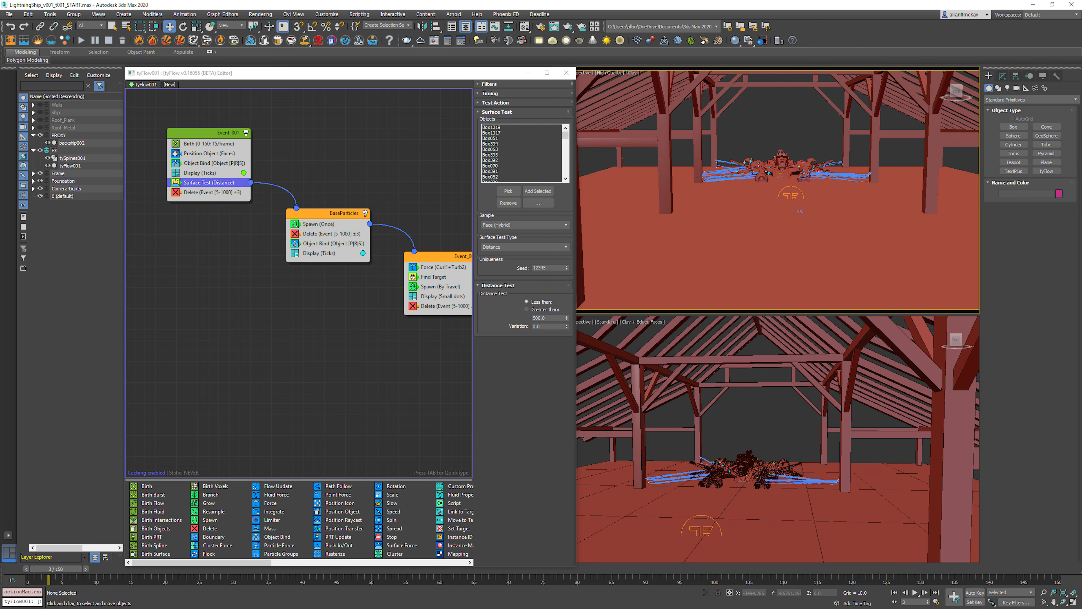
key(".")
Step: Set Event_001's Birth rate to 2 particles per frame and preview the simulation from the first frame
left_click(209, 143)
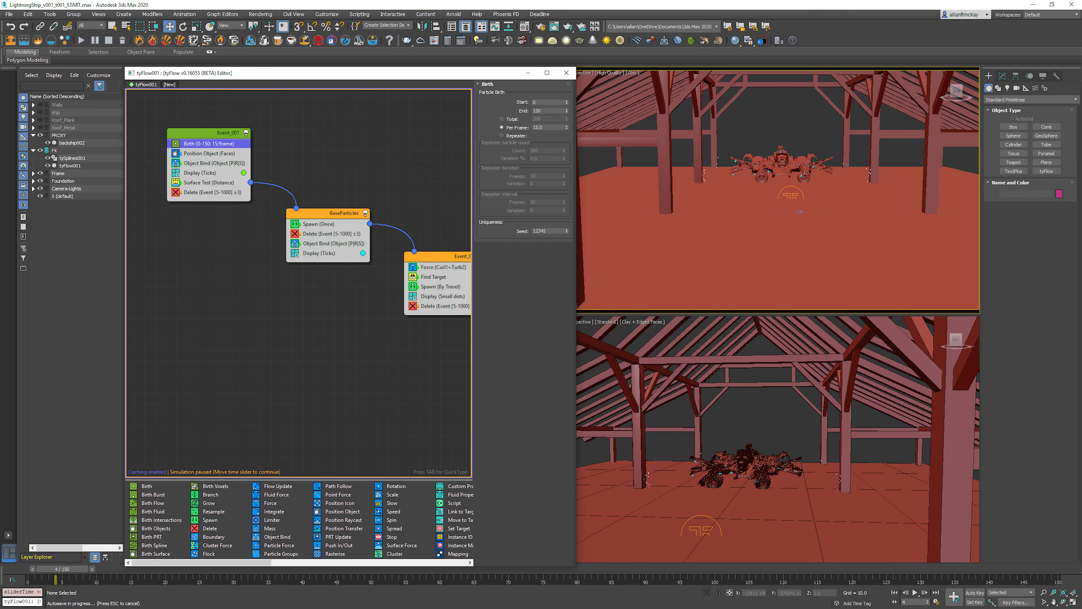
key("Escape")
double_click(538, 127)
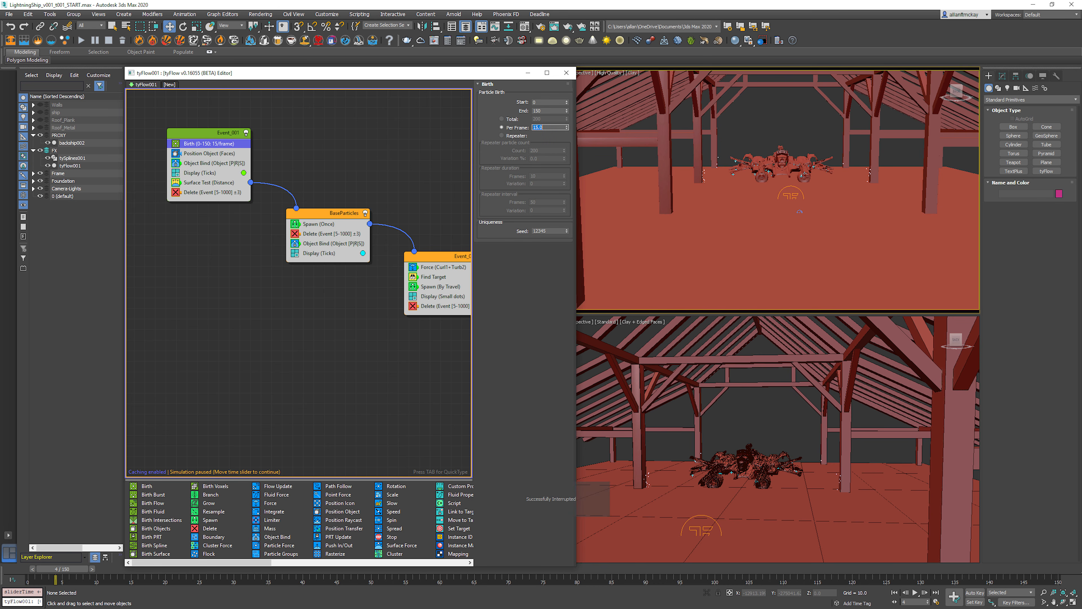
key("Home")
key("slash")
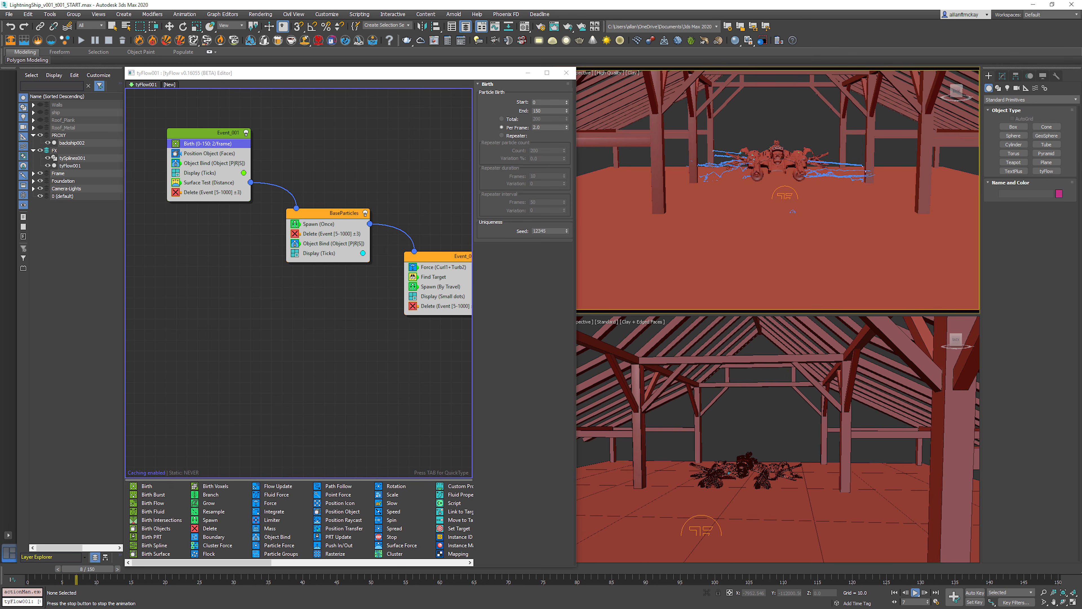
key("Home")
Step: Disable the Display operators in Event_001, BaseParticles and Event_003, and preview only the spline arcs
left_click(176, 173)
left_click(295, 252)
left_click(413, 296)
middle_click_drag(413, 296, 255, 272)
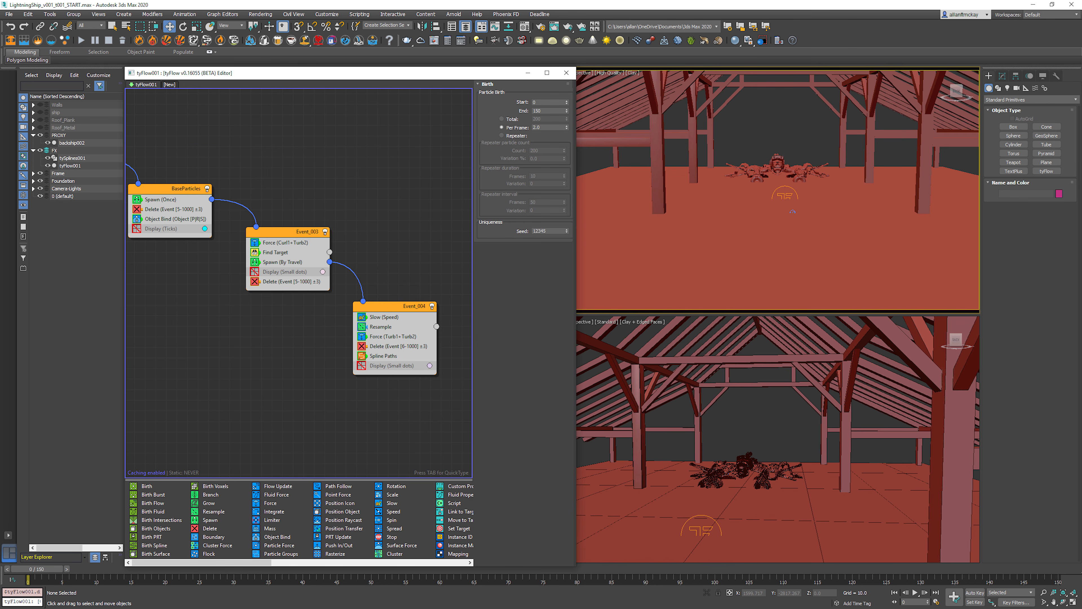
key("slash")
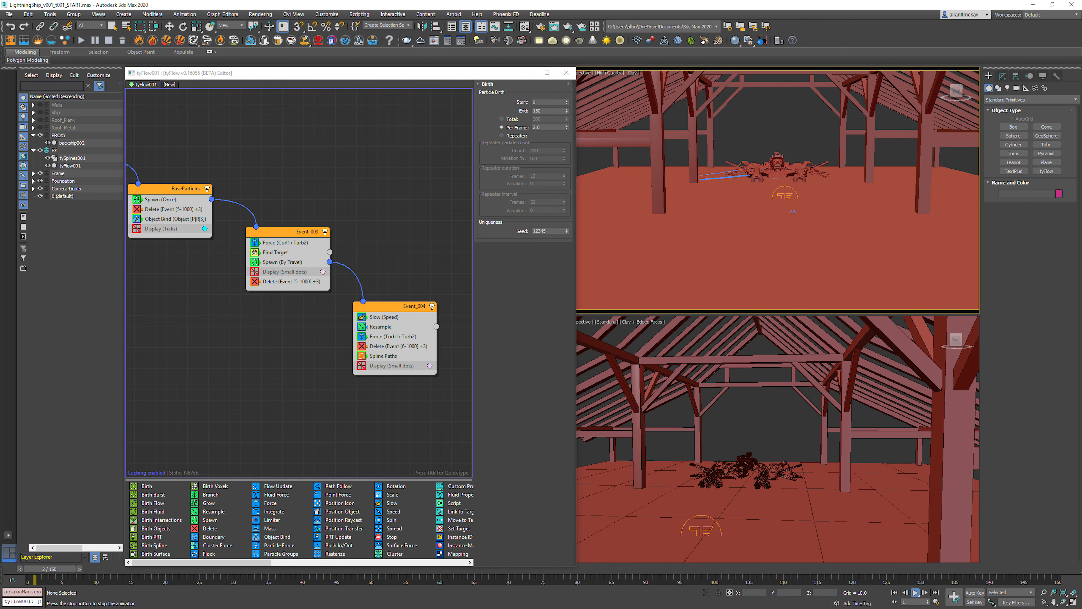
key("slash")
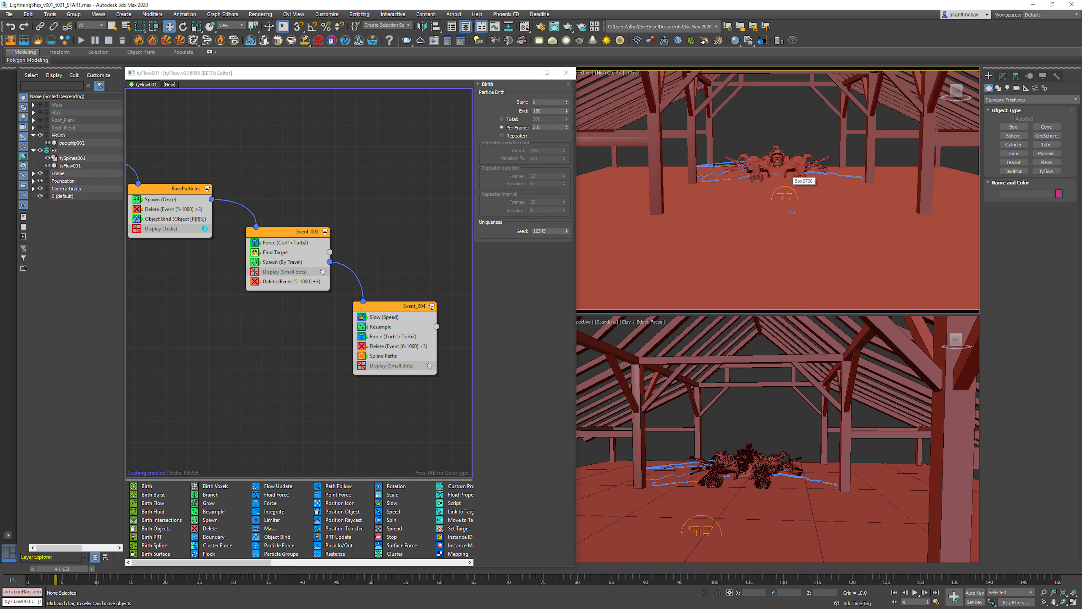
Step: Create a preview animation of the active time segment from the scene camera, watch it and close the player
key("c")
key("Return")
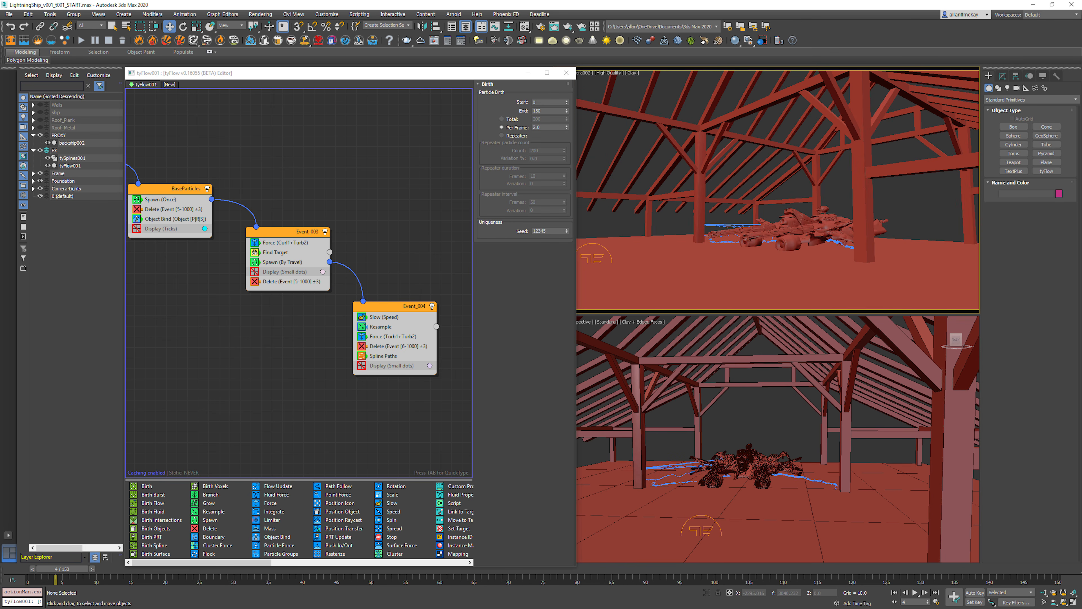
key("shift+v")
left_click(594, 353)
left_click(580, 371)
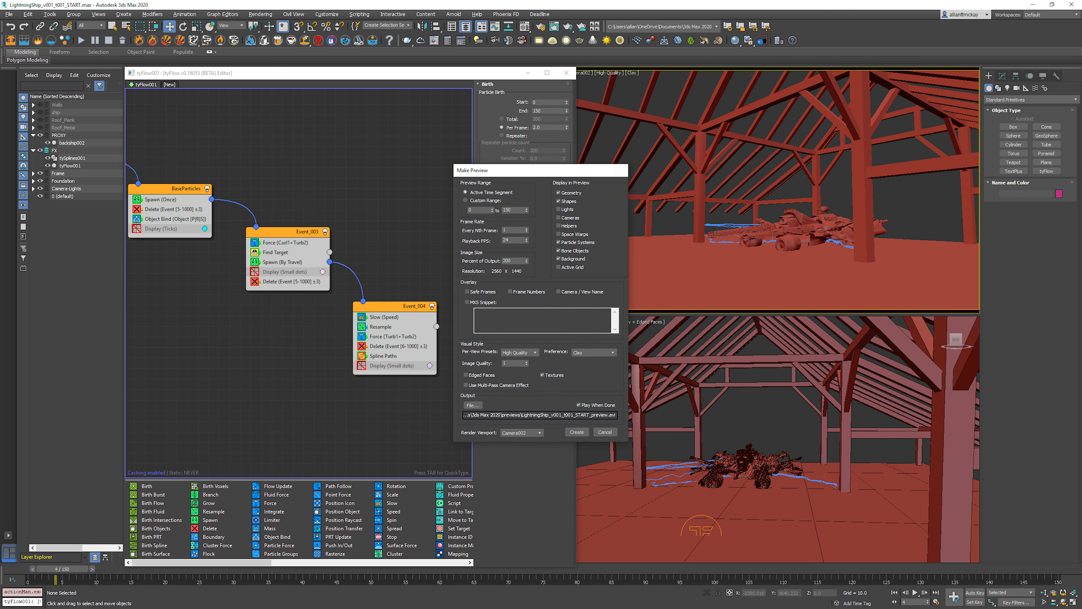
left_click(577, 432)
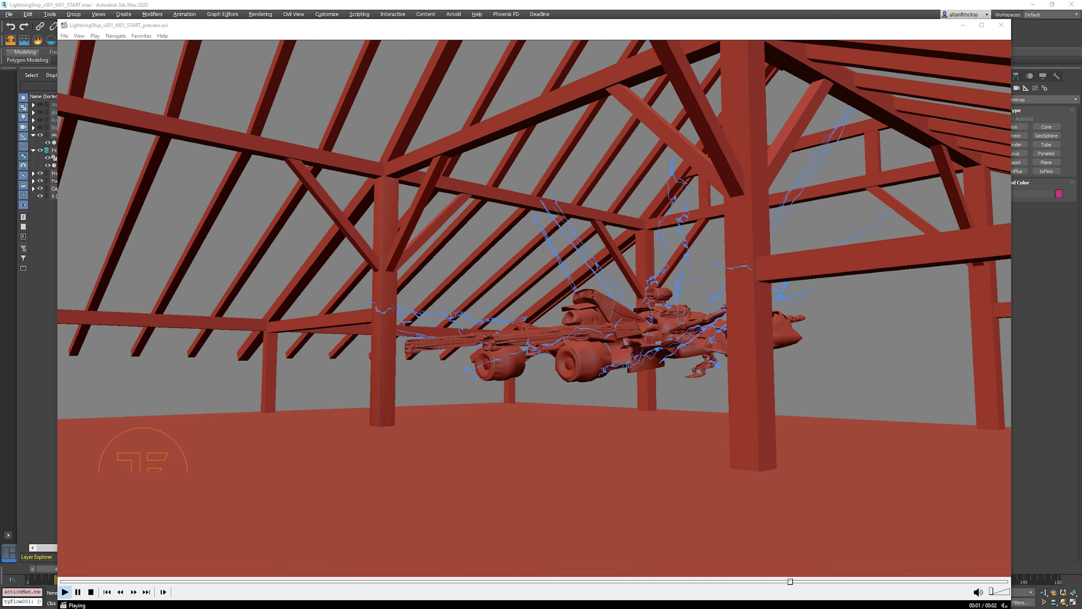
left_click(1001, 25)
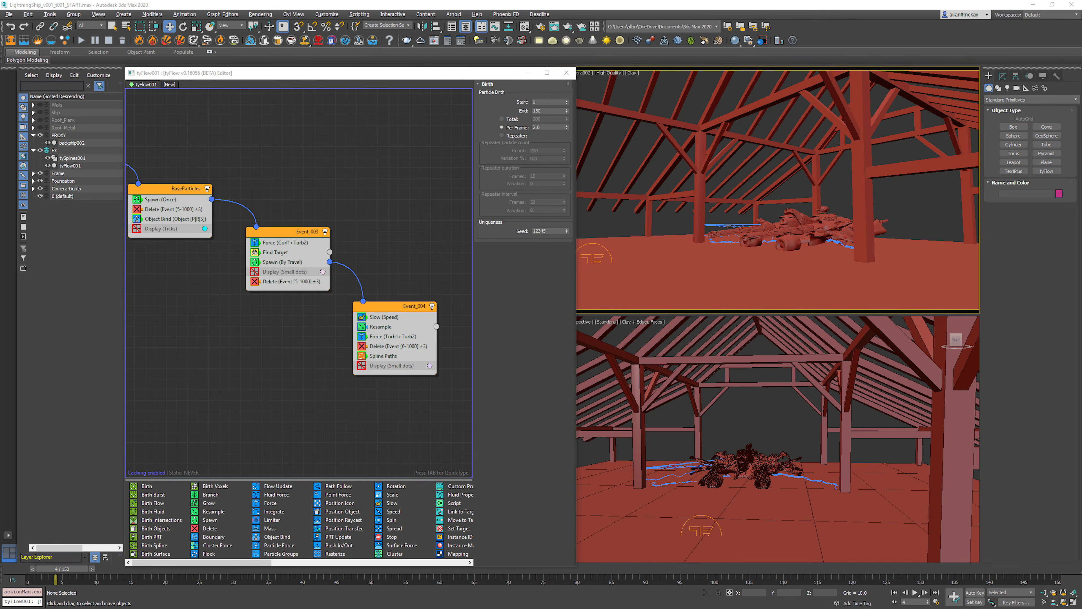
Step: Examine how the arcs develop over the first ten frames from a perspective view in front of the ship
key("Home")
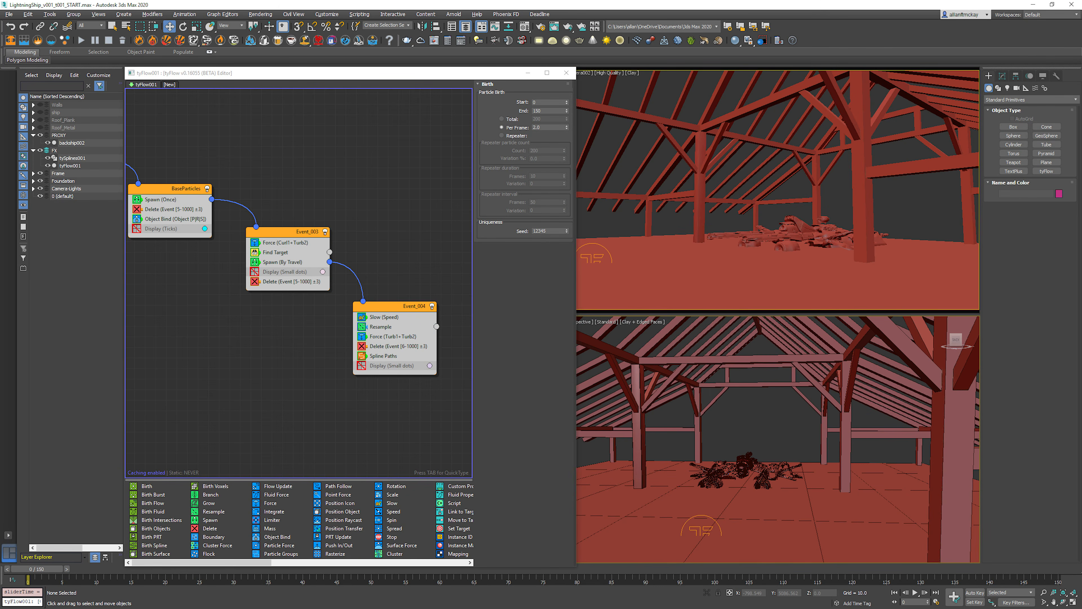
key("slash")
key("period")
key("ctrl+r")
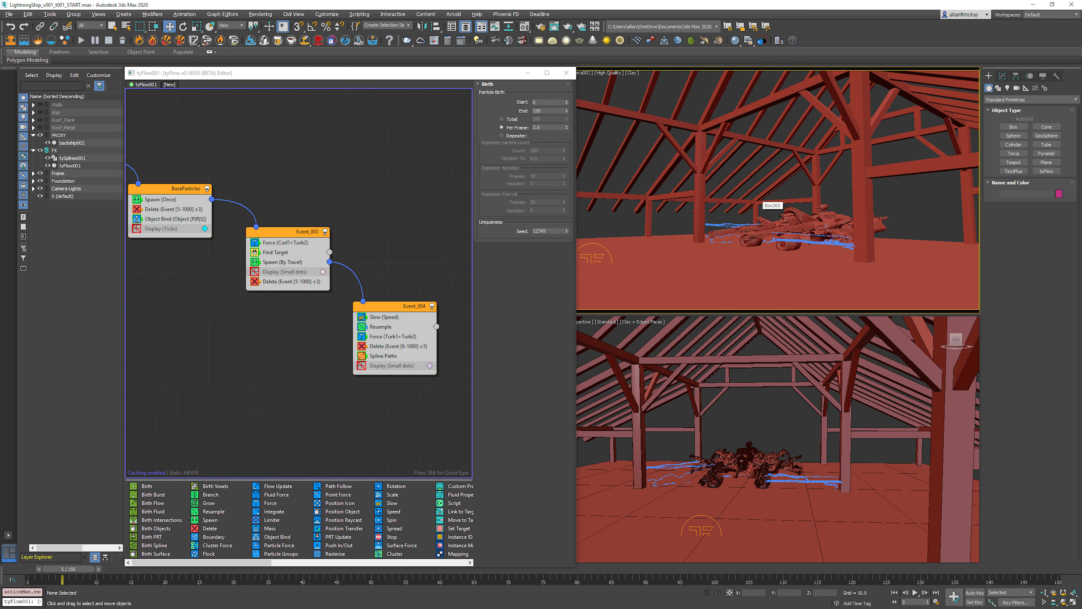
key("p")
left_click_drag(725, 178, 792, 188)
key("w")
key("period")
key("period")
key("period")
key("period")
key("period")
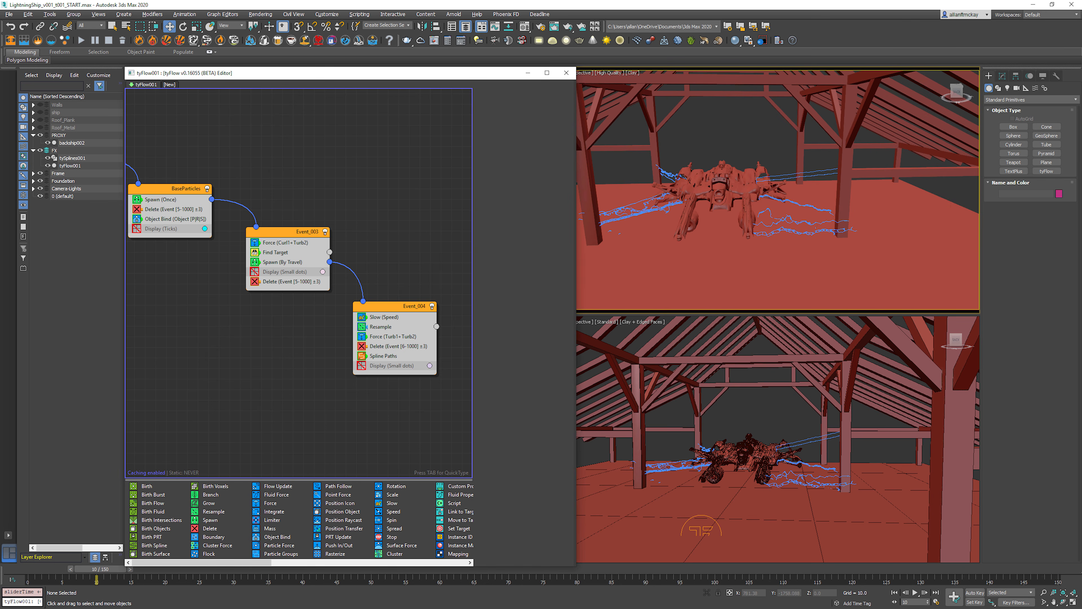
Step: Add a Speed operator at the start of Event_003 and return to the first frame
key("Tab")
type("spe")
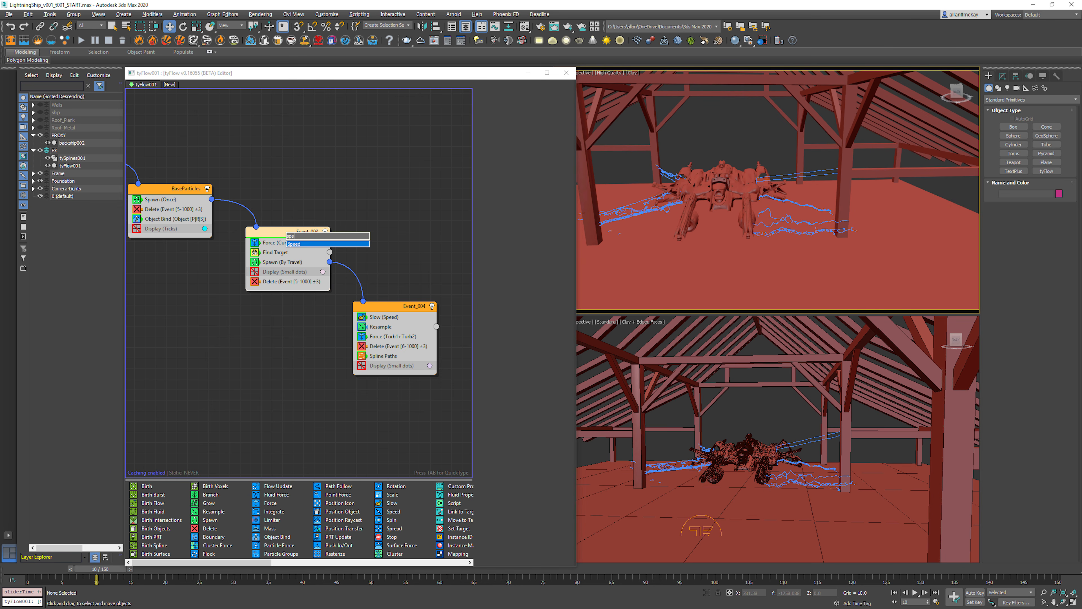
key("Return")
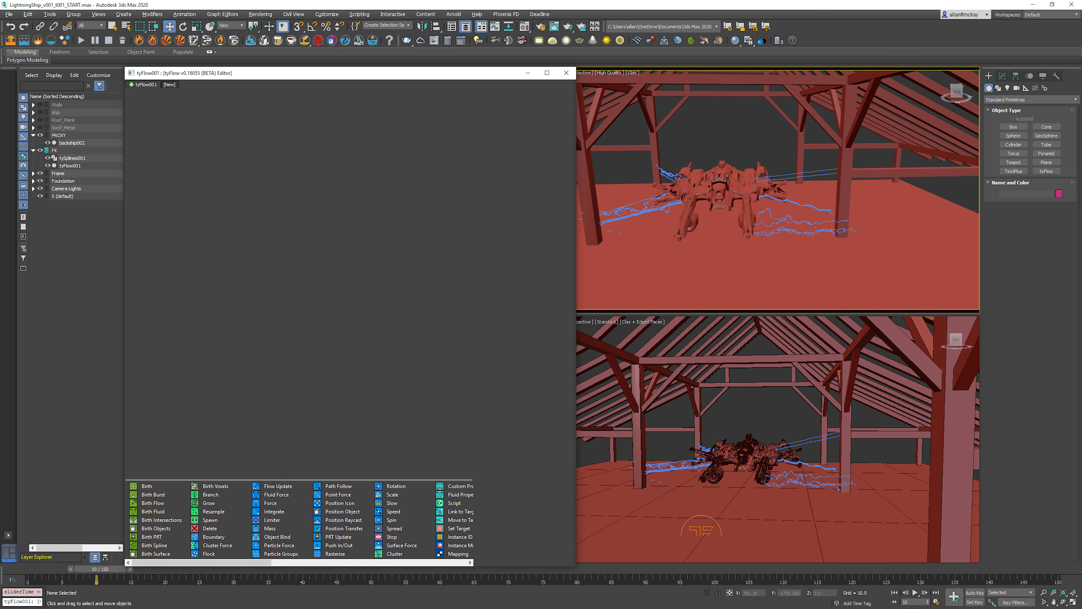
left_click(894, 592)
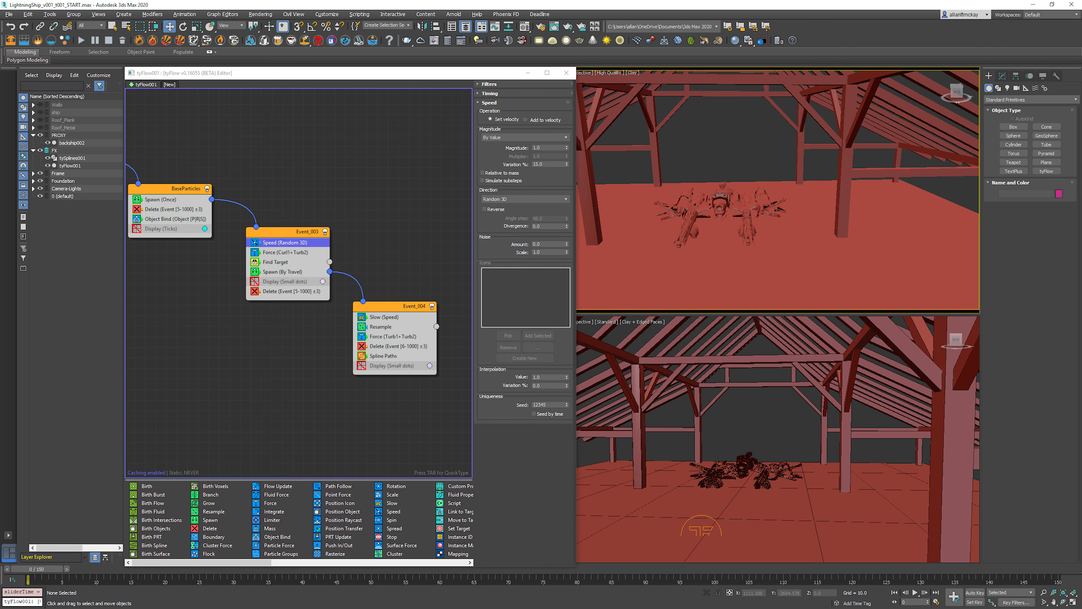
Step: Set the magnitude of Event_003's Speed operator to 5 and its divergence to 180
double_click(541, 147)
type("5")
key("Return")
key("Tab")
key("Tab")
type("1")
left_click(395, 217)
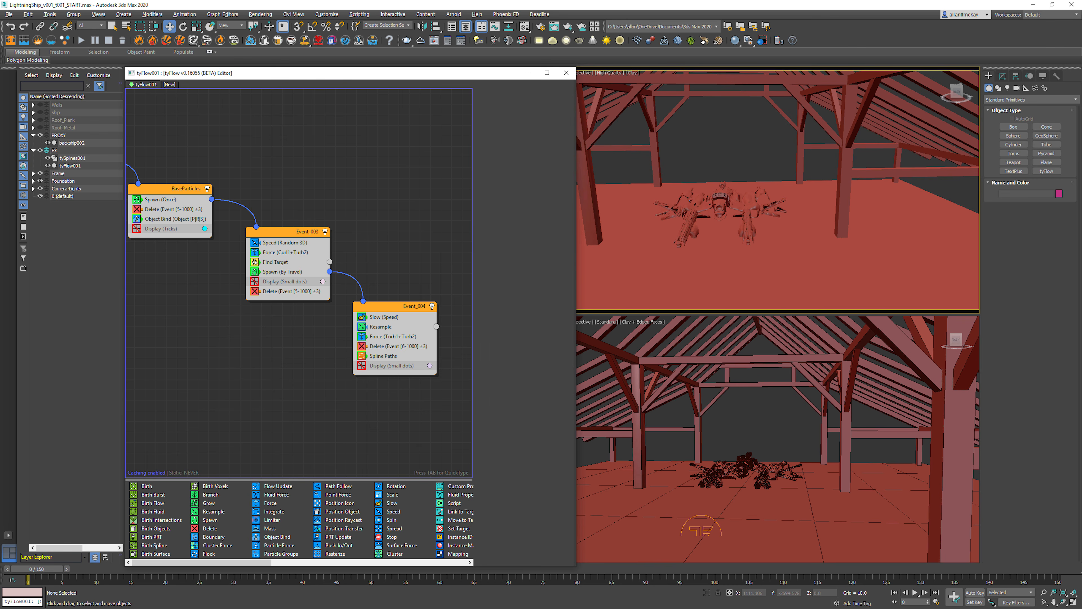
Step: Disable the Force operator in Event_003 and preview the arcs driven by the Speed operator alone
left_click(255, 252)
key("/")
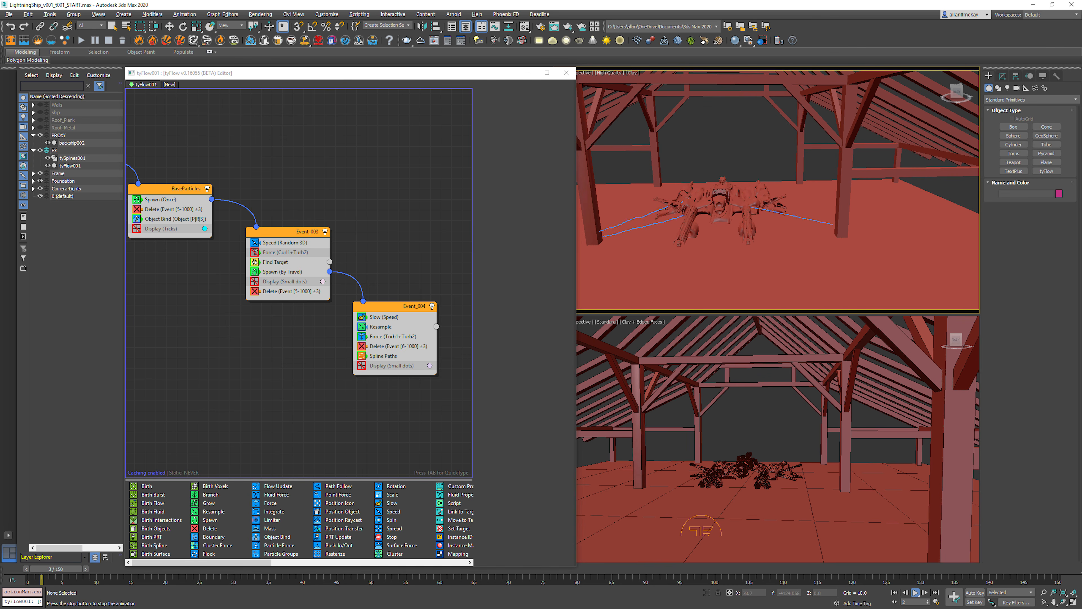
key("w")
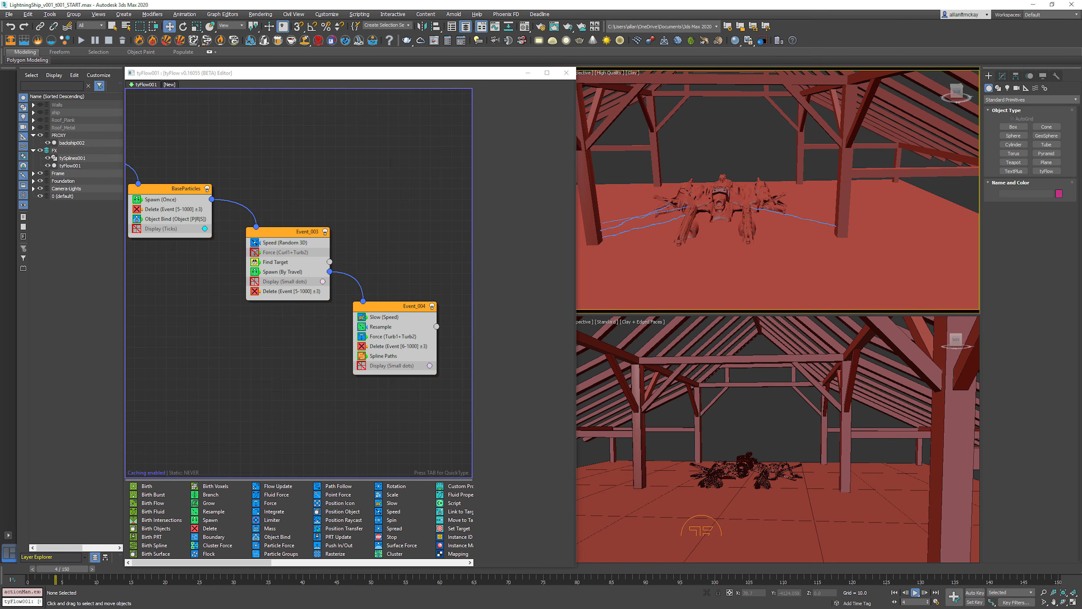
Step: Try magnitudes of 20 and 50 in Event_003's Speed operator and check the arcs over the following frames
left_click(285, 243)
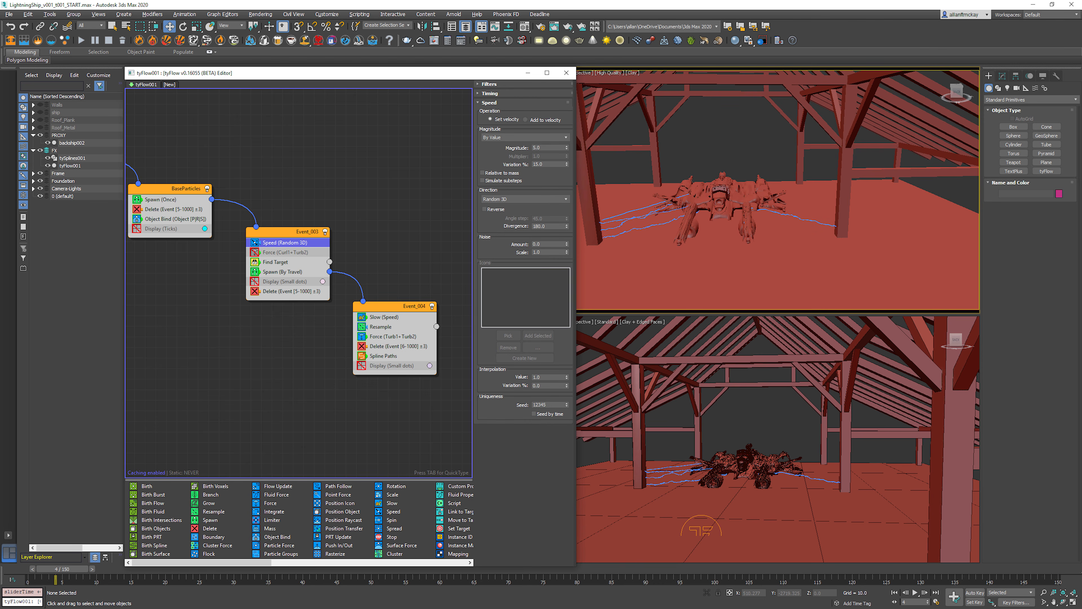
double_click(542, 148)
type("20")
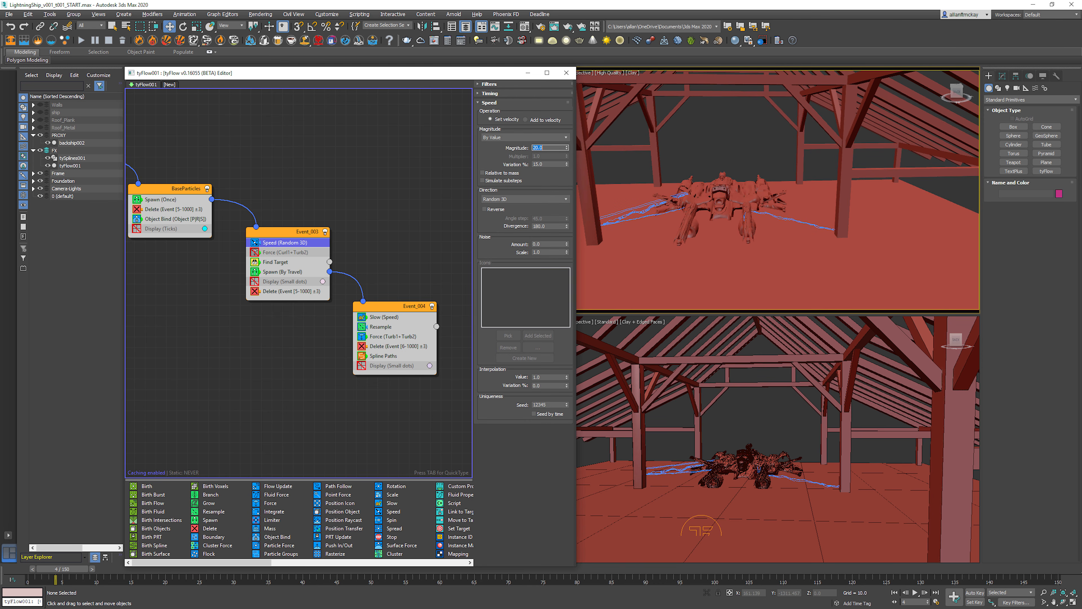
type("50")
key("Return")
key("BackSpace")
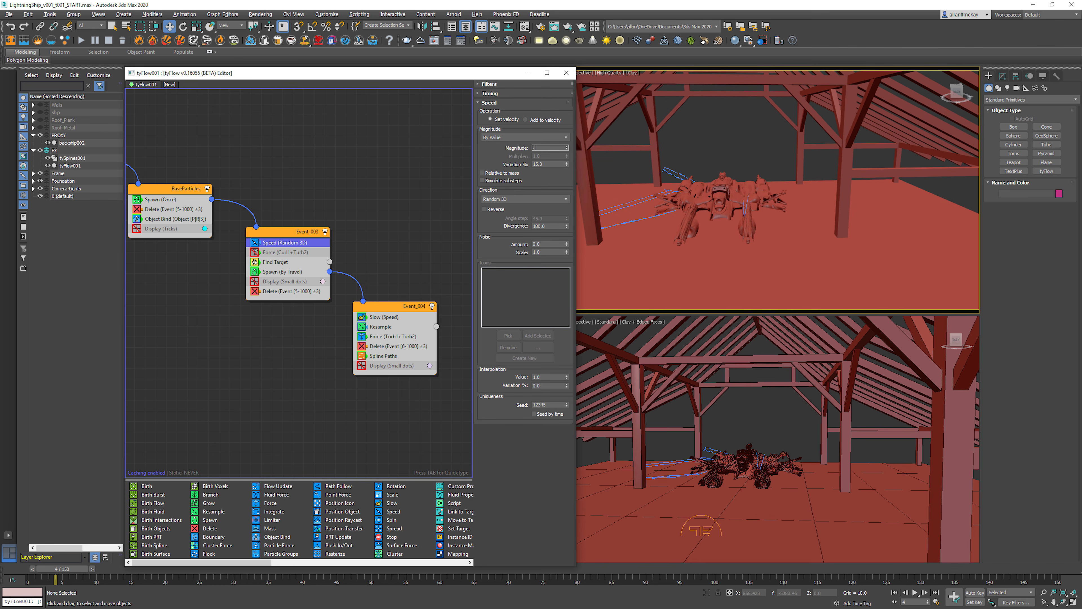
key("period")
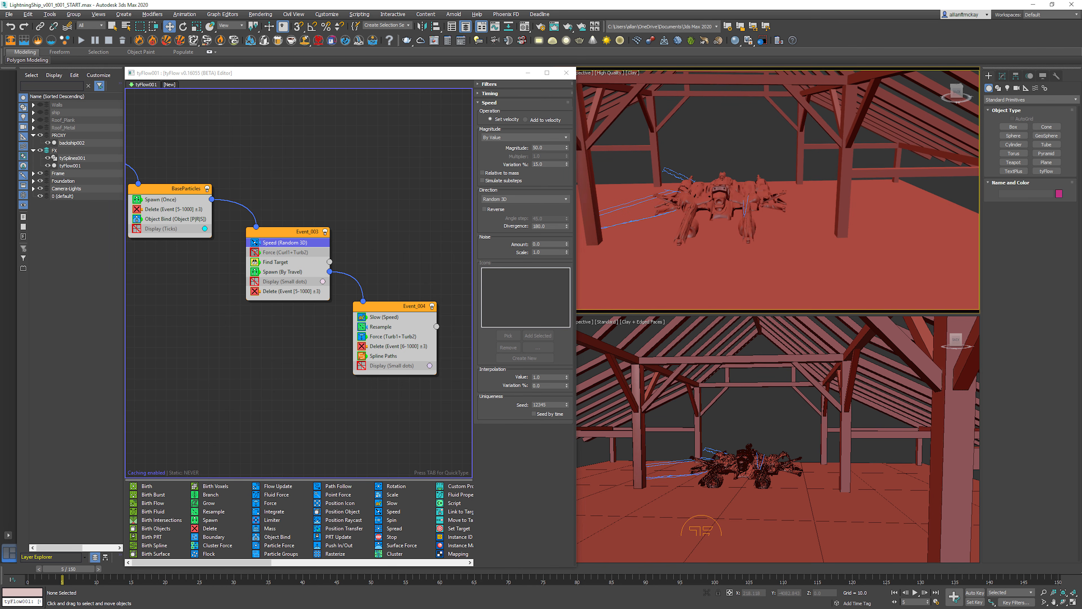
key("period")
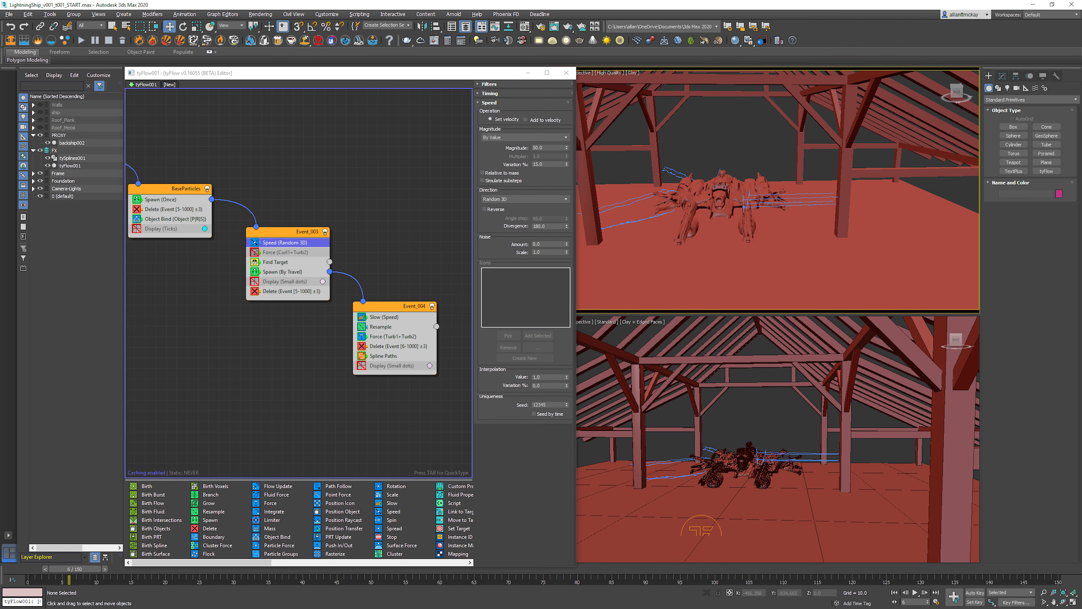
key("ctrl+r")
left_click_drag(763, 192, 783, 201)
key("w")
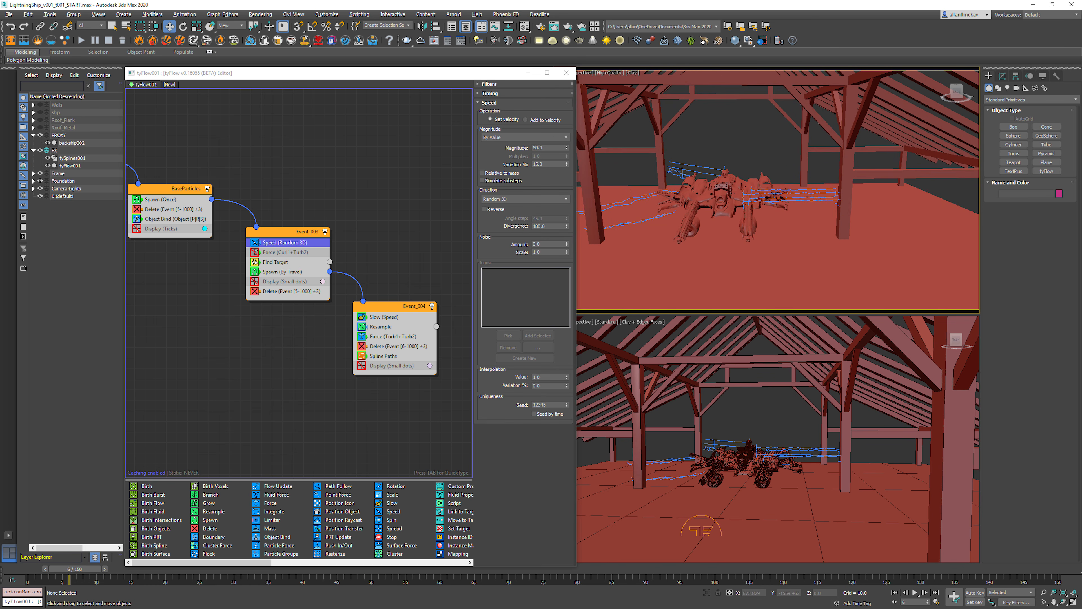
Step: Set the Speed magnitude in Event_003 back to 5, re-enable its Force operator and advance one frame
double_click(539, 147)
type("5")
key("Return")
left_click(255, 253)
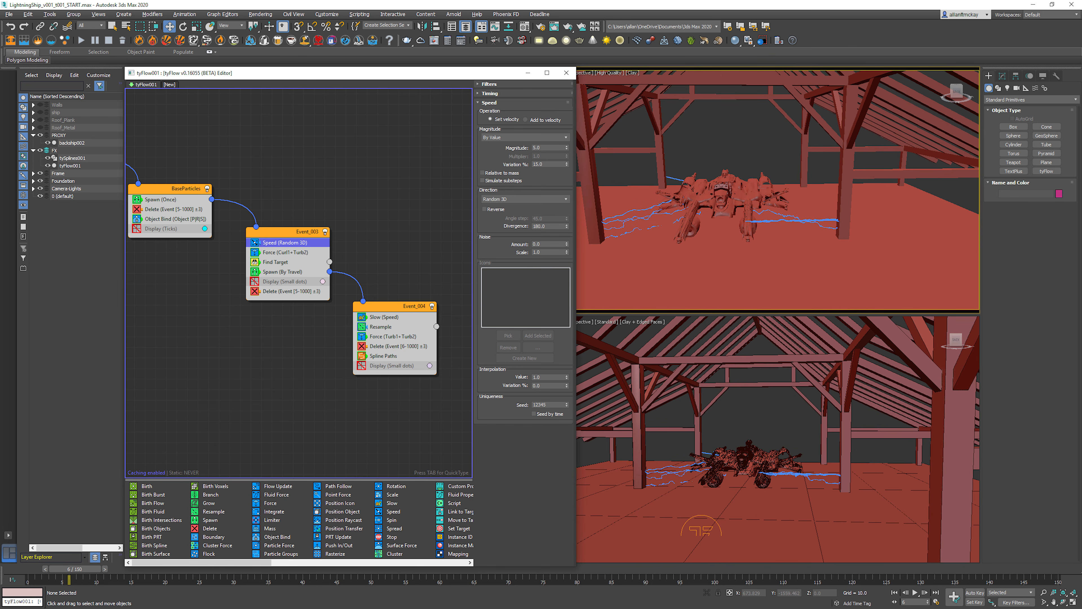
key("period")
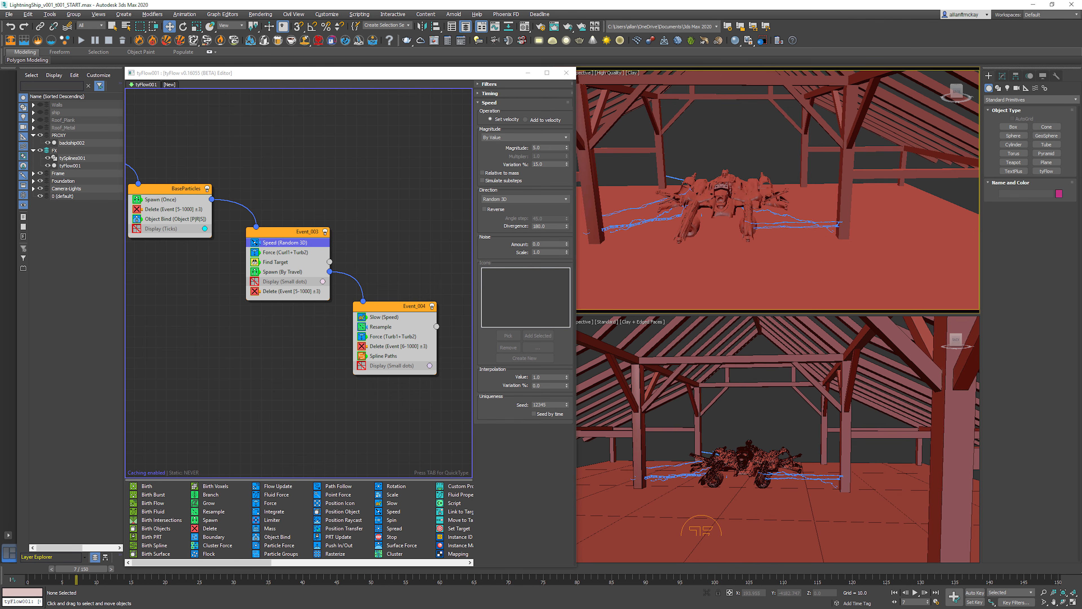
Step: Set the travel-distance step size of Event_003's Spawn operator to 10 and preview the resulting arcs around the ship
key("period")
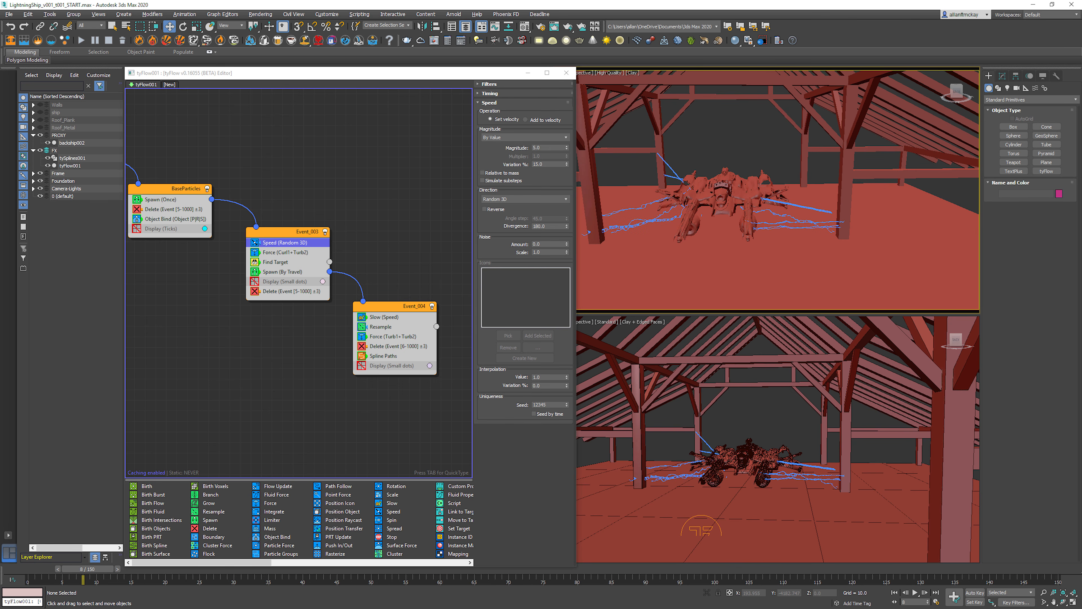
key("period")
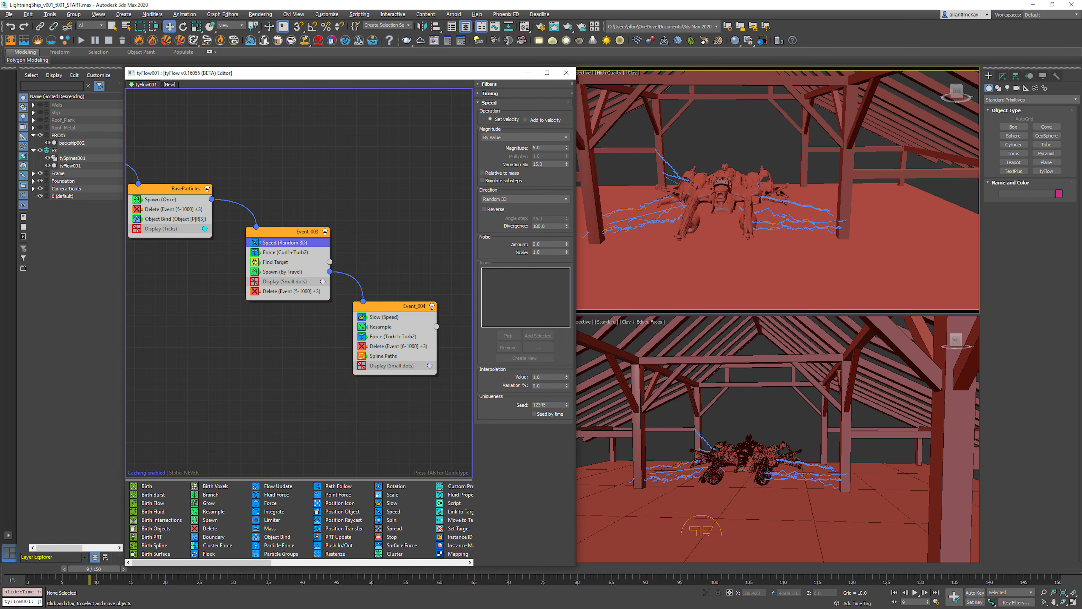
left_click(282, 272)
double_click(539, 176)
type("10")
key("Return")
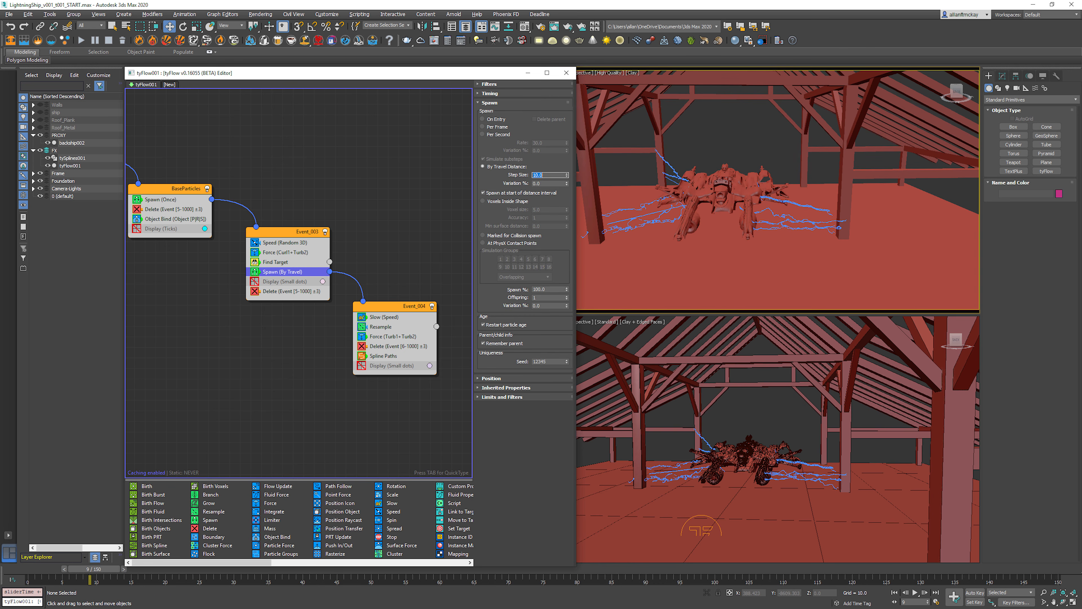
scroll(731, 179, "up", 5)
scroll(732, 179, "down", 8)
scroll(732, 178, "up", 6)
type("//")
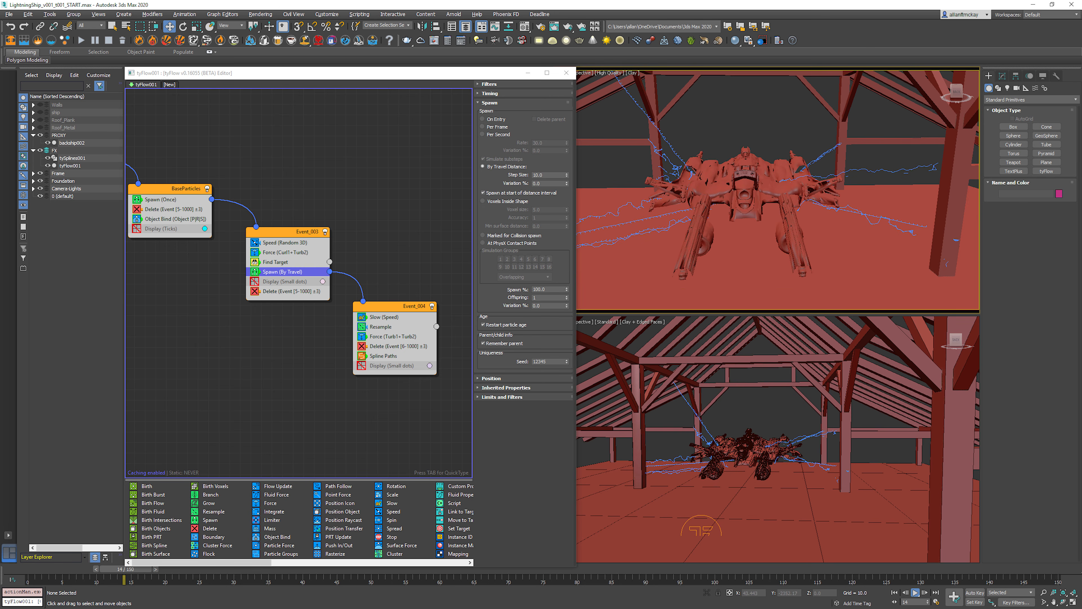
Step: Enable the Display operator in Event_004, open its Resample settings and play the simulation from the first frame
key("Home")
left_click(362, 366)
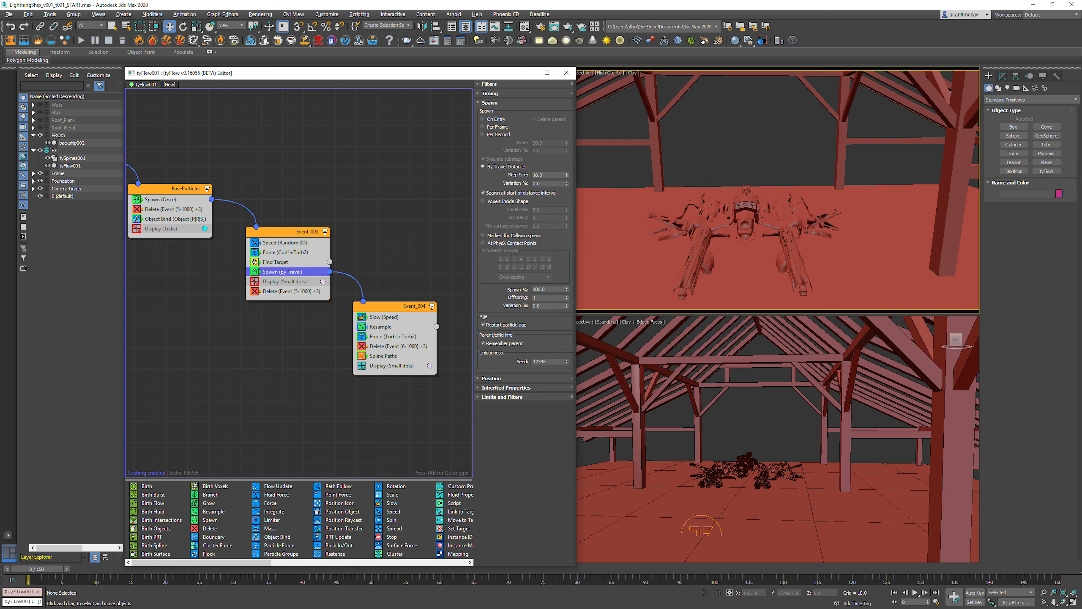
left_click(381, 326)
left_click(915, 593)
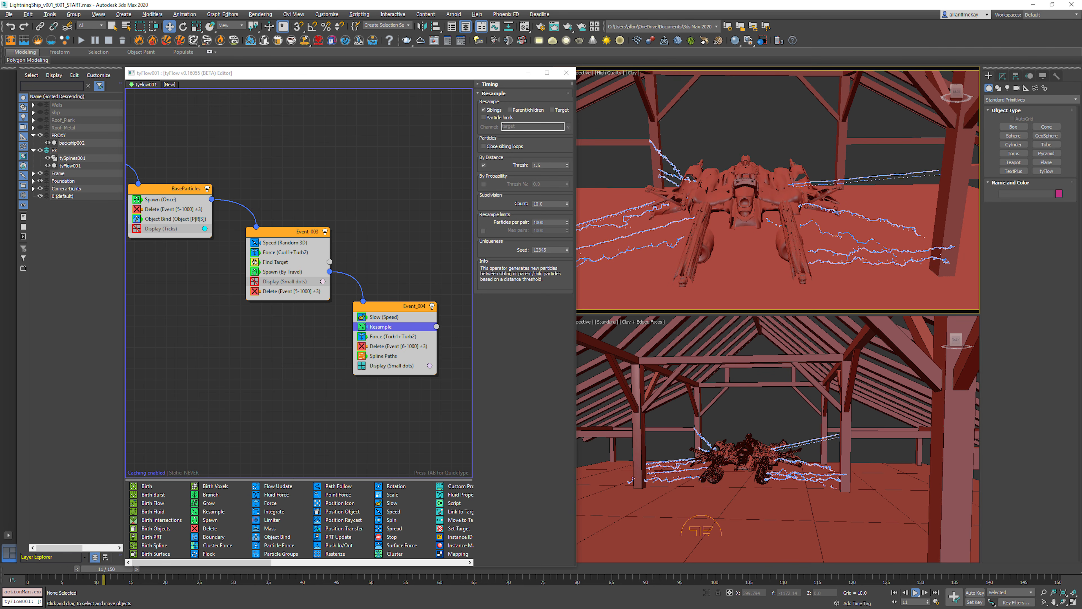
Step: Try subdivision counts of 5, 2 and 1 in Event_004's Resample operator
double_click(539, 204)
type("5")
key("Return")
type("2")
key("Return")
type("1")
key("Return")
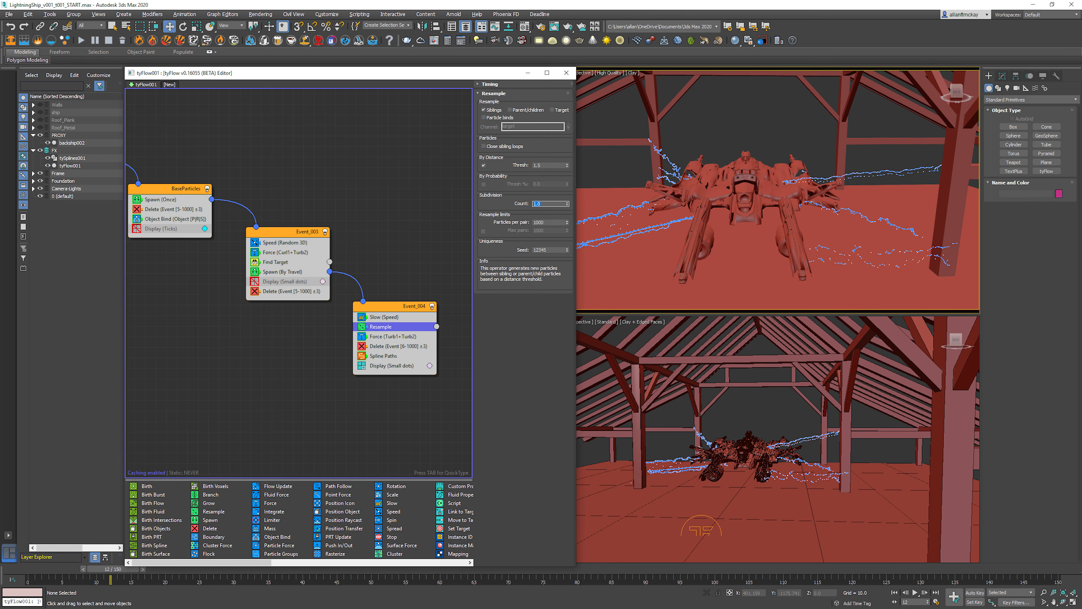
Step: Set the Resample subdivision count in Event_004 to 5 and return to the first frame
type("5")
key("Return")
key("Home")
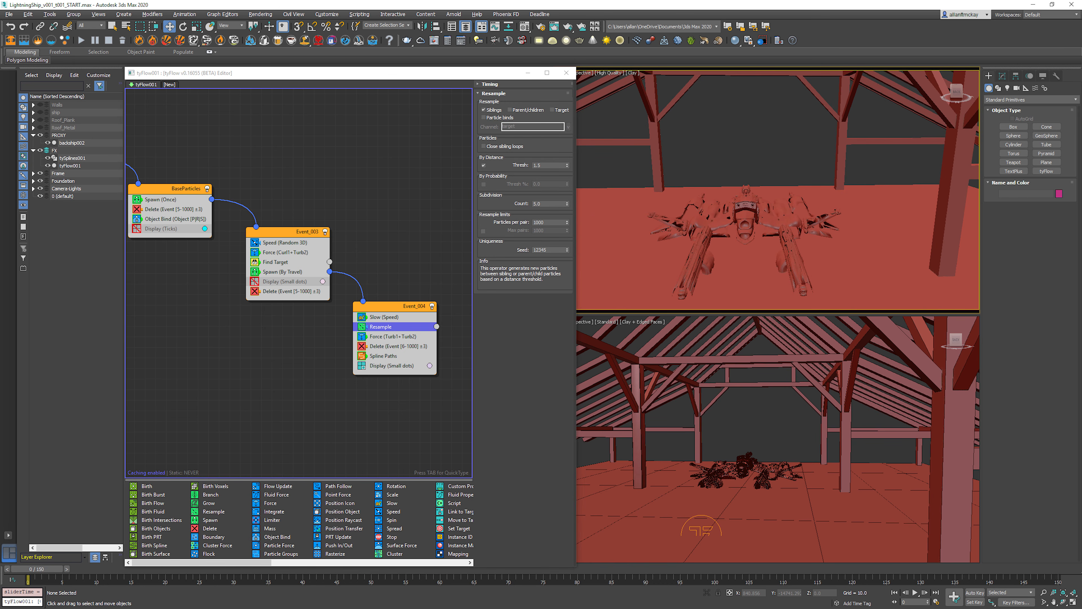
Step: Set the less-than distance of Event_001's Surface Test operator to 300
middle_click_drag(192, 277, 387, 287)
left_click(298, 273)
left_click(244, 129)
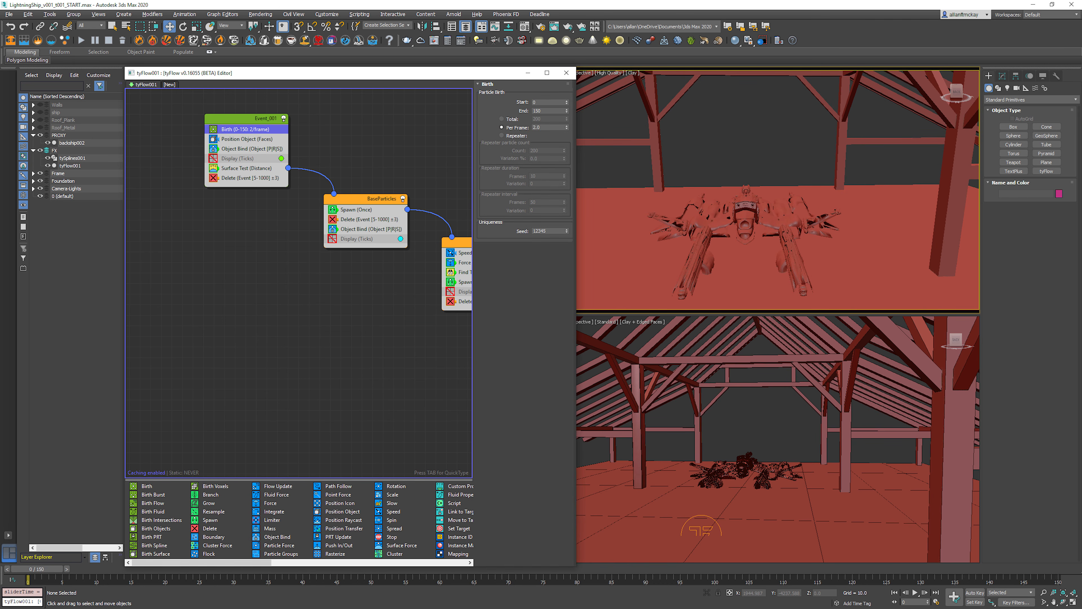
double_click(539, 128)
left_click(246, 168)
double_click(540, 318)
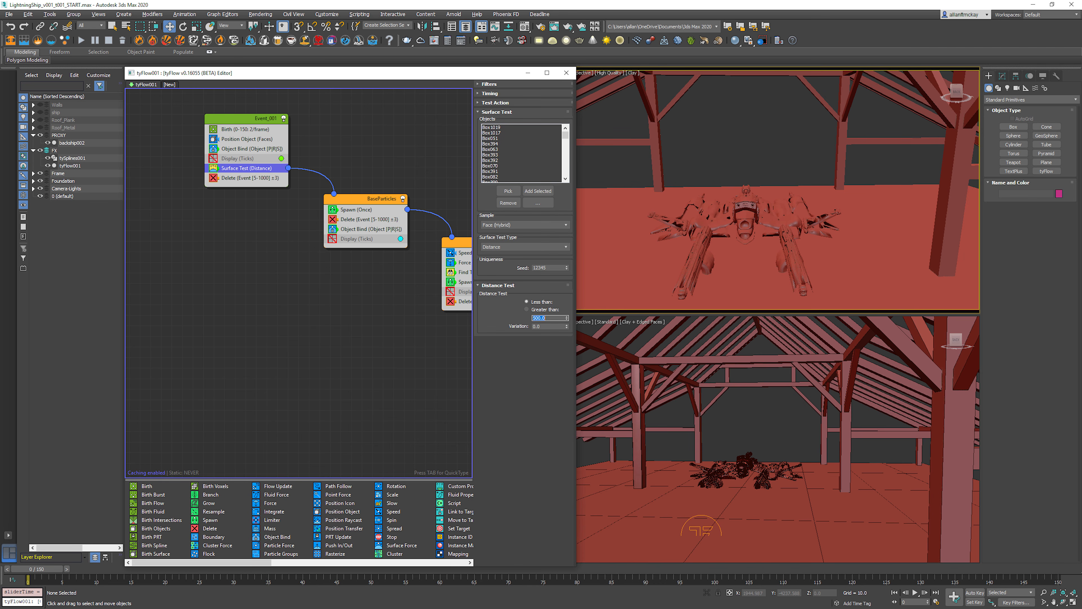
type("300")
key("Return")
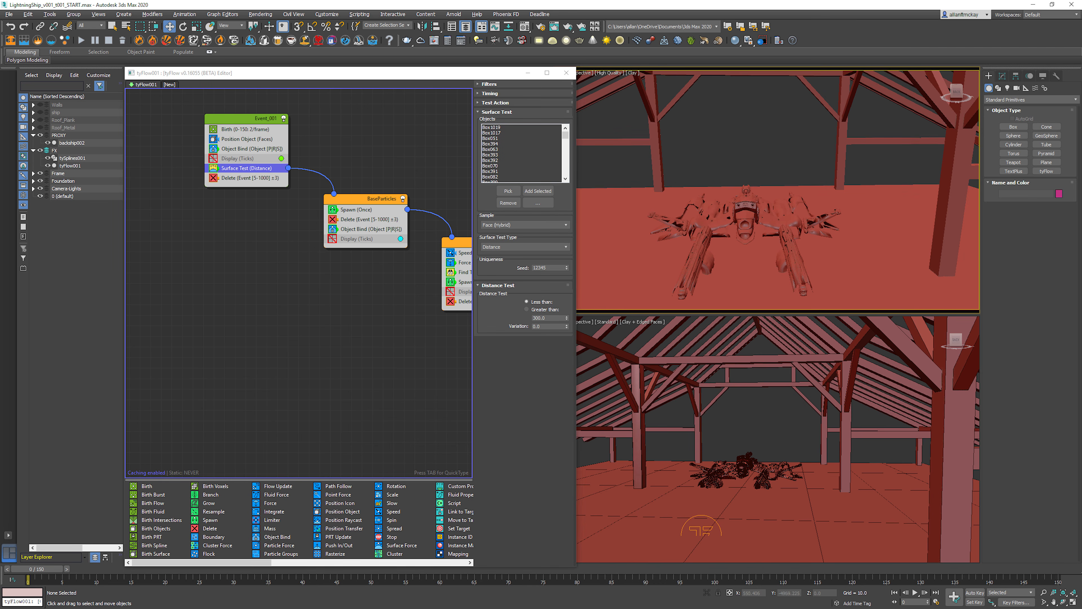
Step: Play the animation with a wider view of the barn and examine which beams the arcs reach over time
key("slash")
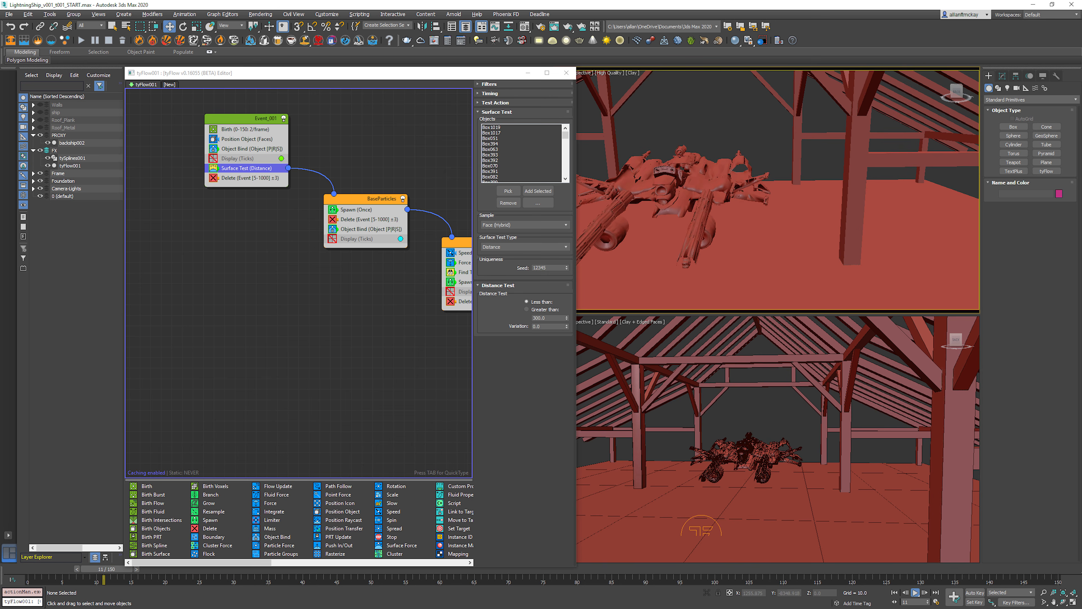
key("slash")
scroll(778, 190, "down", 5)
middle_click_drag(720, 204, 741, 229)
key("slash")
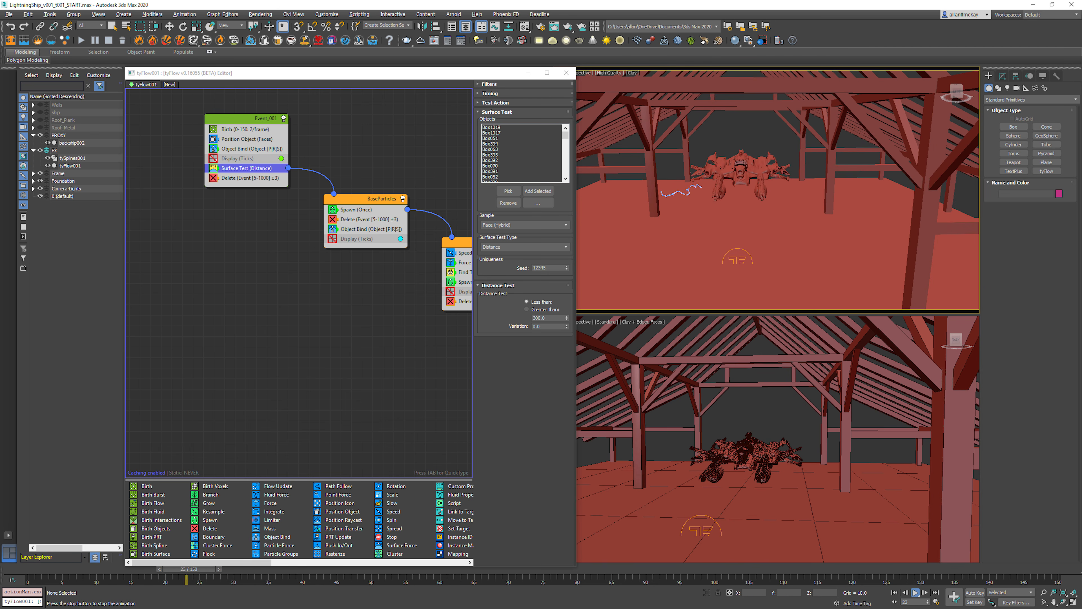
key("w")
key("slash")
key("Home")
key("slash")
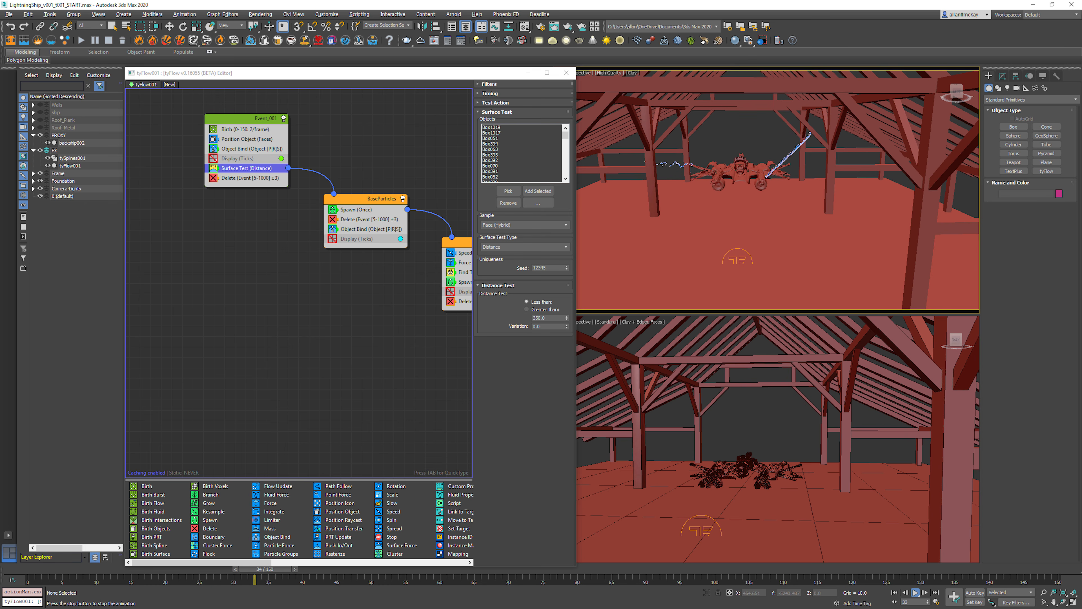
key("slash")
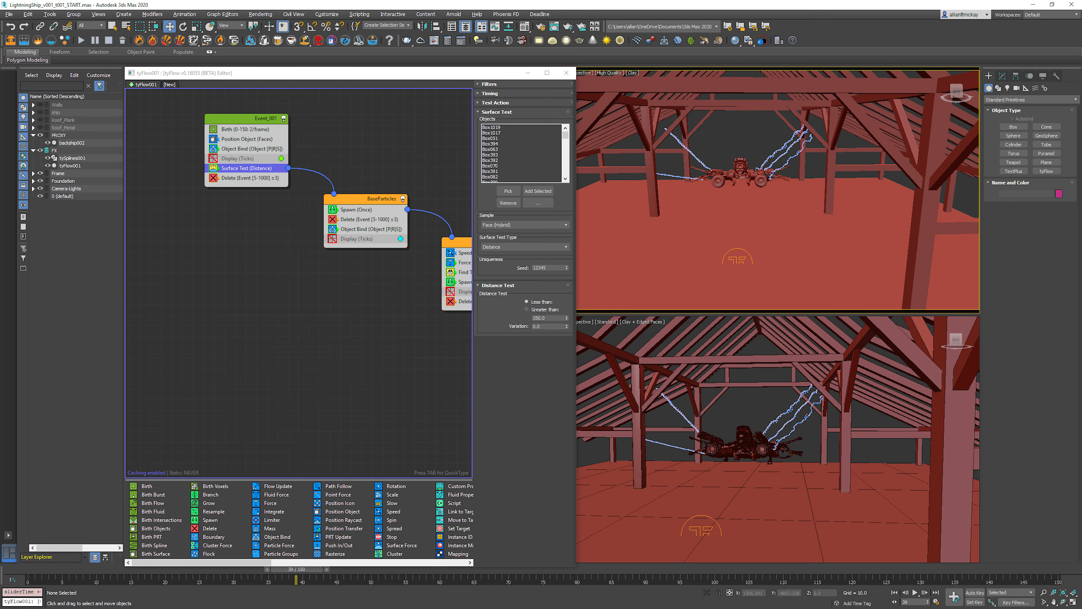
Step: Try a birth rate of 7 particles per frame in Event_001 and preview the arcs from the first frame
key("Home")
left_click(245, 129)
left_click_drag(566, 127, 567, 120)
middle_click(640, 162)
key("slash")
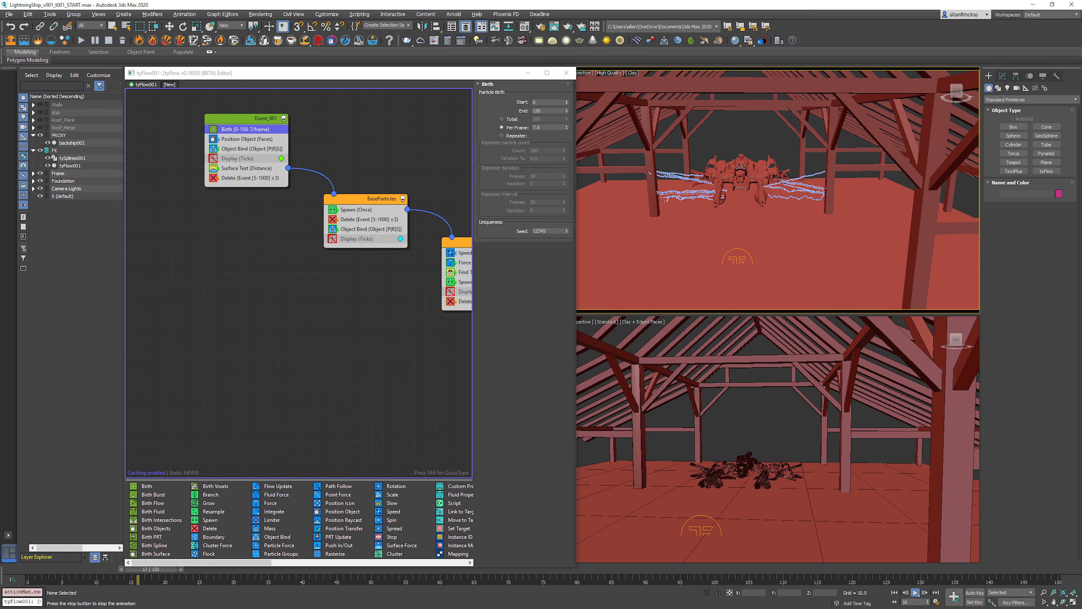
key("Escape")
Step: Set Event_001's Birth rate to 1 particle per frame and preview the arcs from the first frame
key("Home")
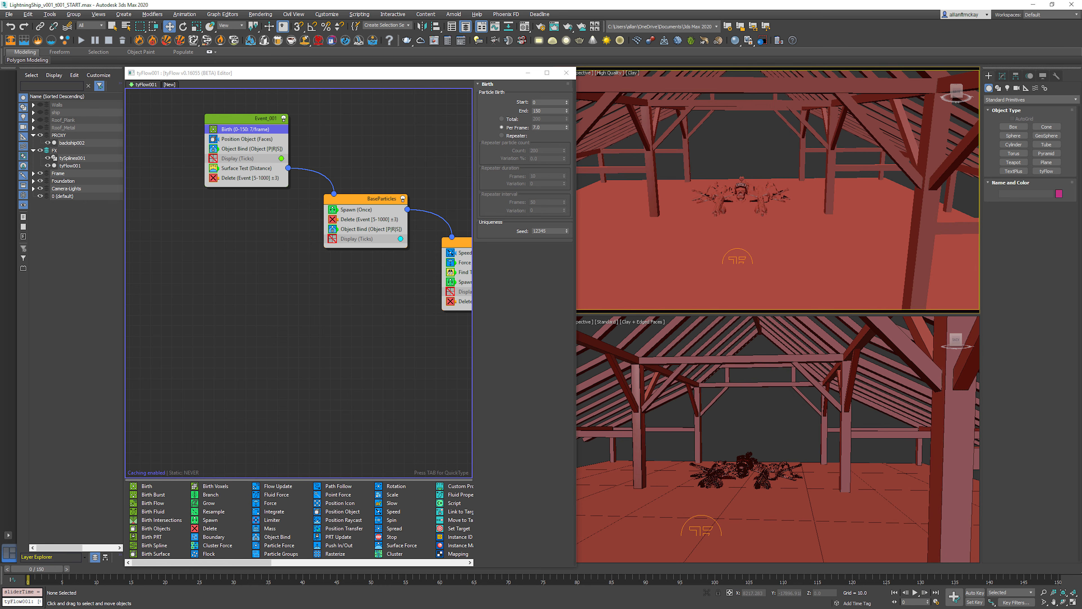
double_click(547, 128)
type("1")
key("Return")
key("/")
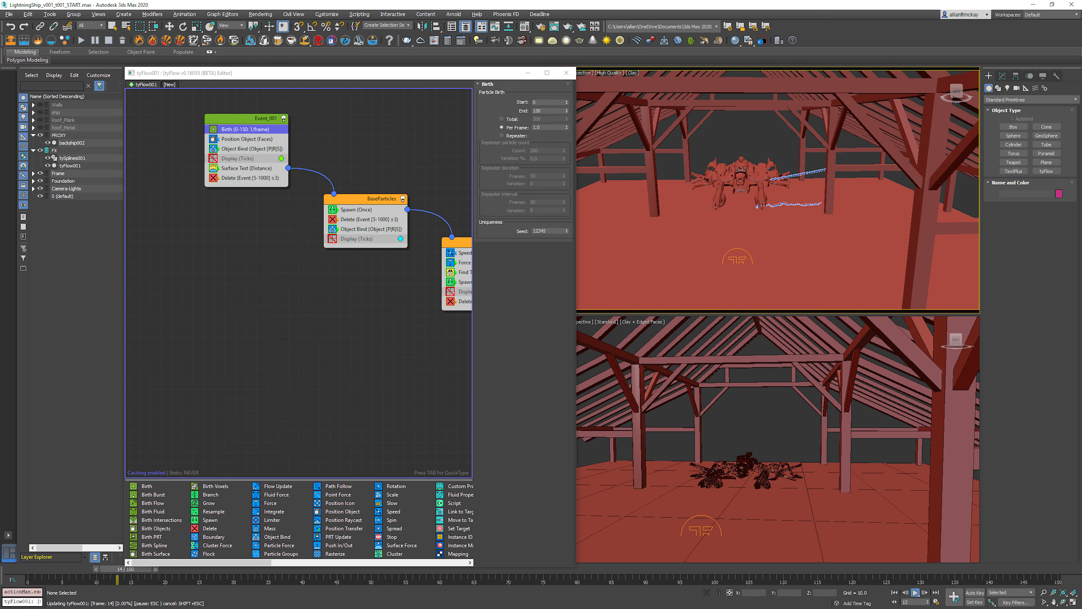
key("/")
Step: Focus on the barn post that the arcs strike and examine the arc ends up close
scroll(798, 171, "up", 5)
key("w")
left_click(866, 183)
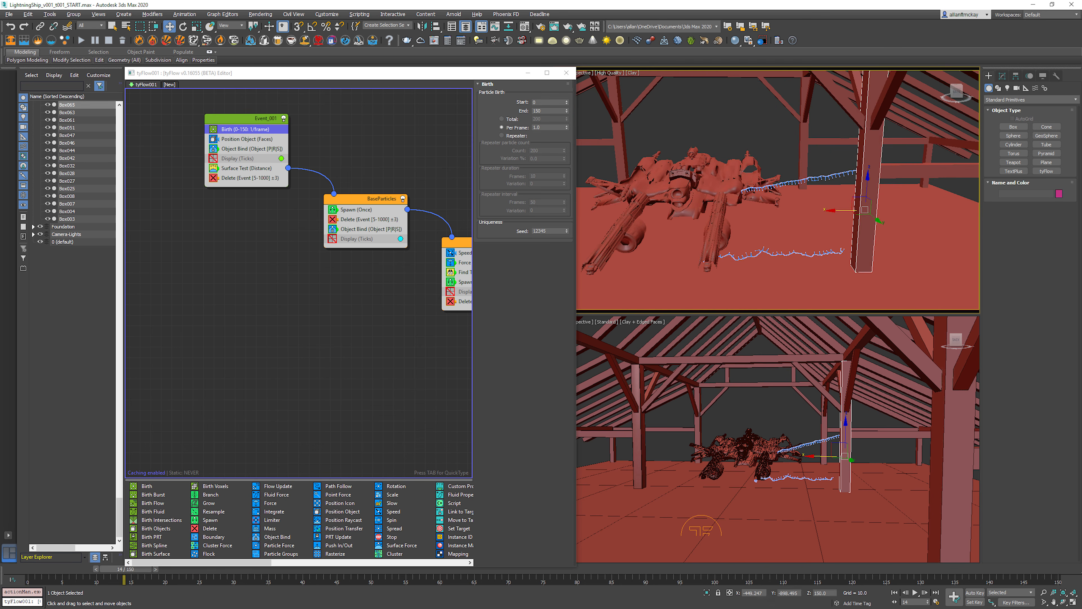
key("z")
key("ctrl+d")
mouse_move(759, 204)
middle_mouse_down("alt")
mouse_move(877, 179)
mouse_move(771, 188)
middle_mouse_up("alt")
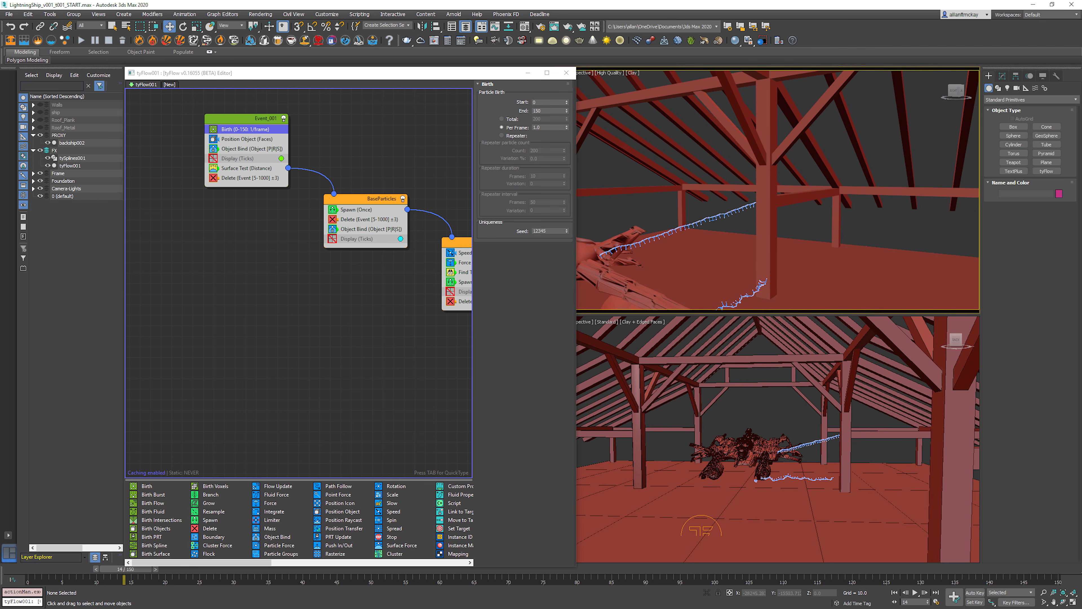
middle_click_drag(767, 183, 712, 204)
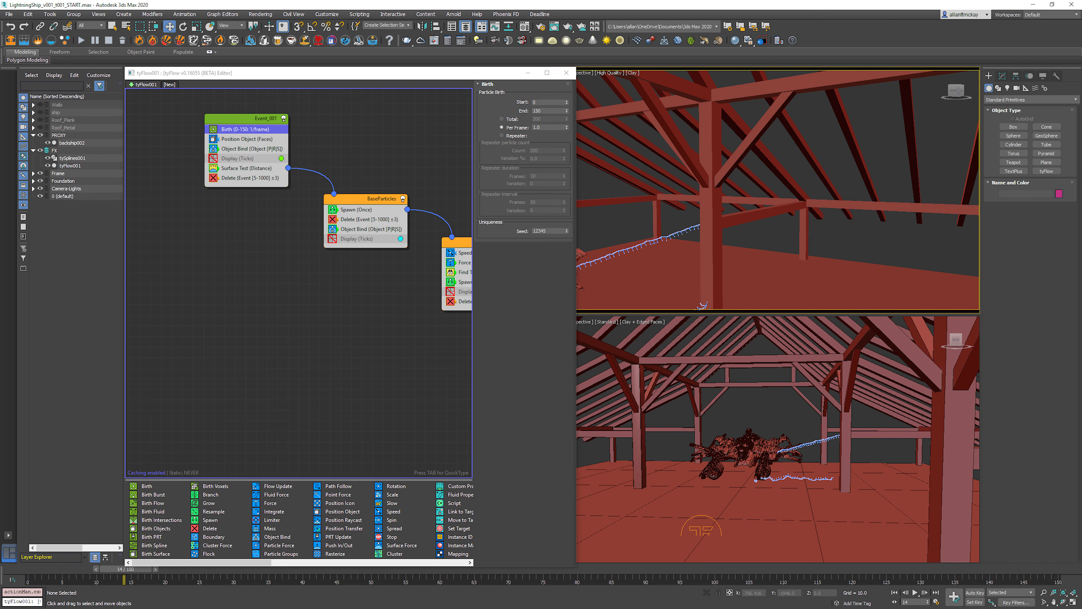
Step: Add a Spawn operator at the end of Event_004 and connect its output to a new display event
middle_click_drag(405, 281, 177, 274)
left_click(264, 341)
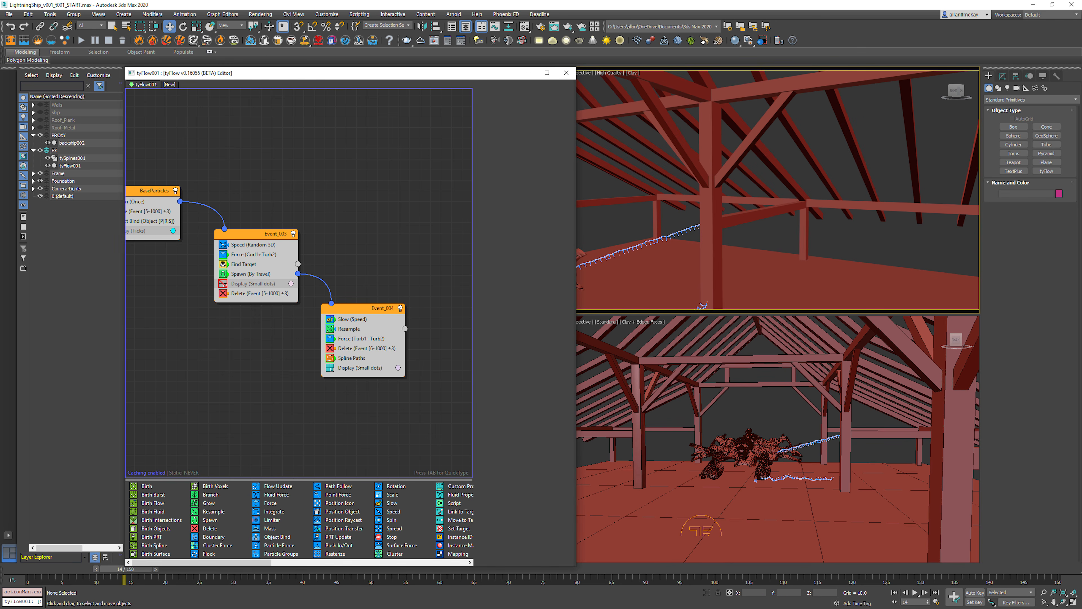
left_click(354, 308)
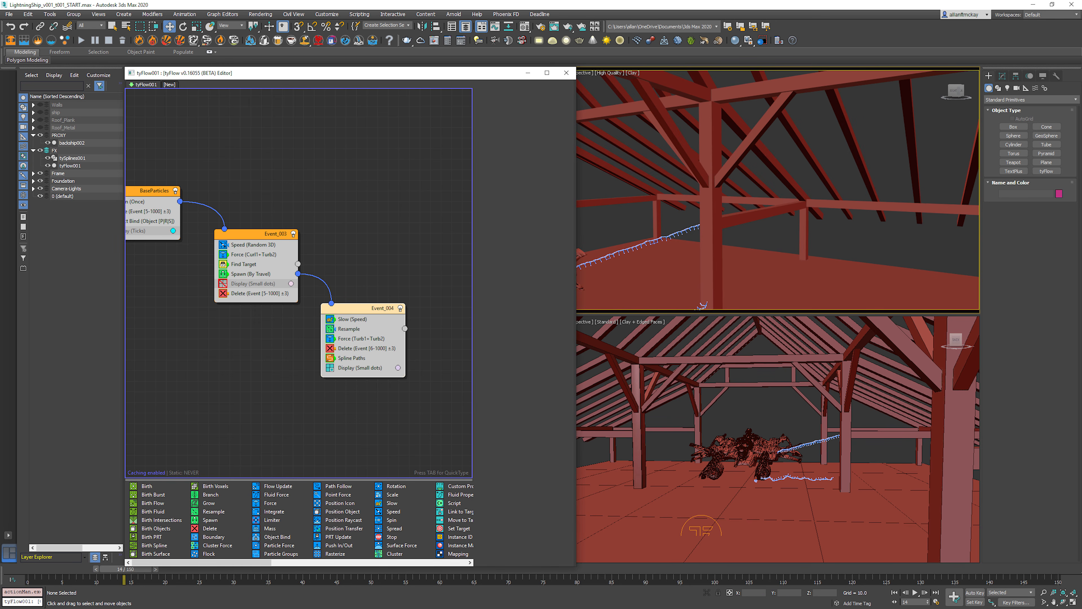
key("Tab")
type("spawn")
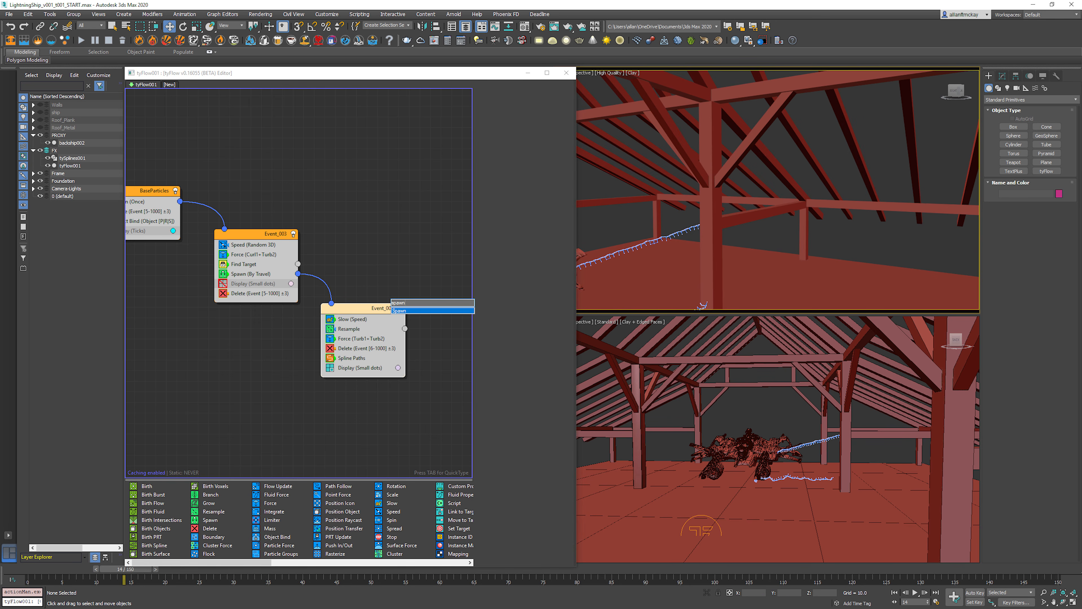
key("Return")
left_click_drag(409, 298, 450, 399)
middle_click_drag(449, 399, 343, 365)
mouse_move(344, 365)
left_mouse_down()
mouse_move(371, 365)
mouse_move(255, 354)
mouse_move(255, 344)
mouse_move(352, 360)
left_mouse_up()
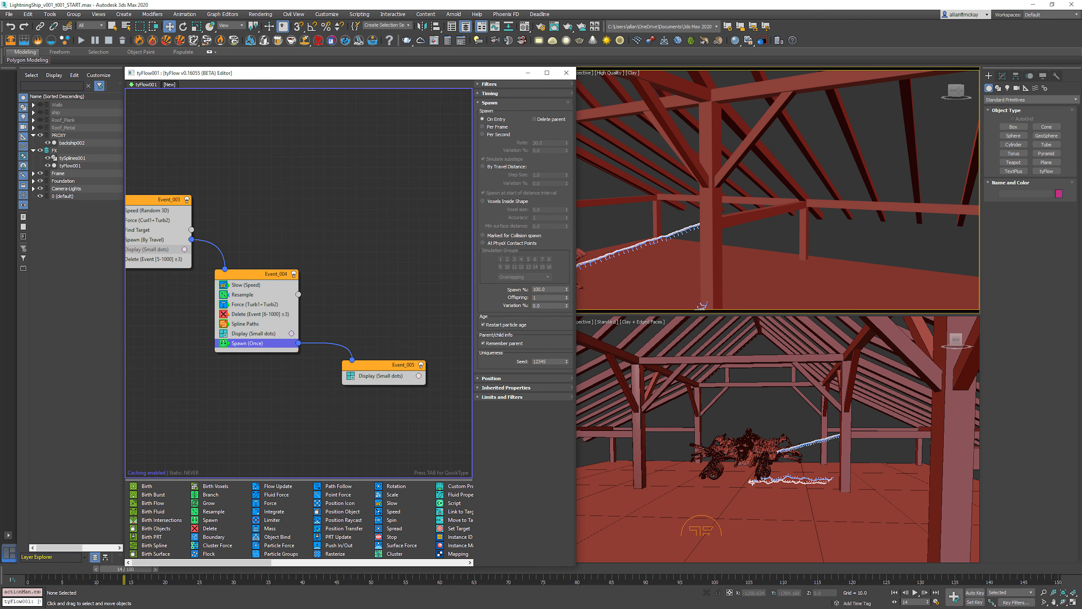
Step: Return to the first frame, move Event_005 lower in the graph and add a Speed operator to it
key("Home")
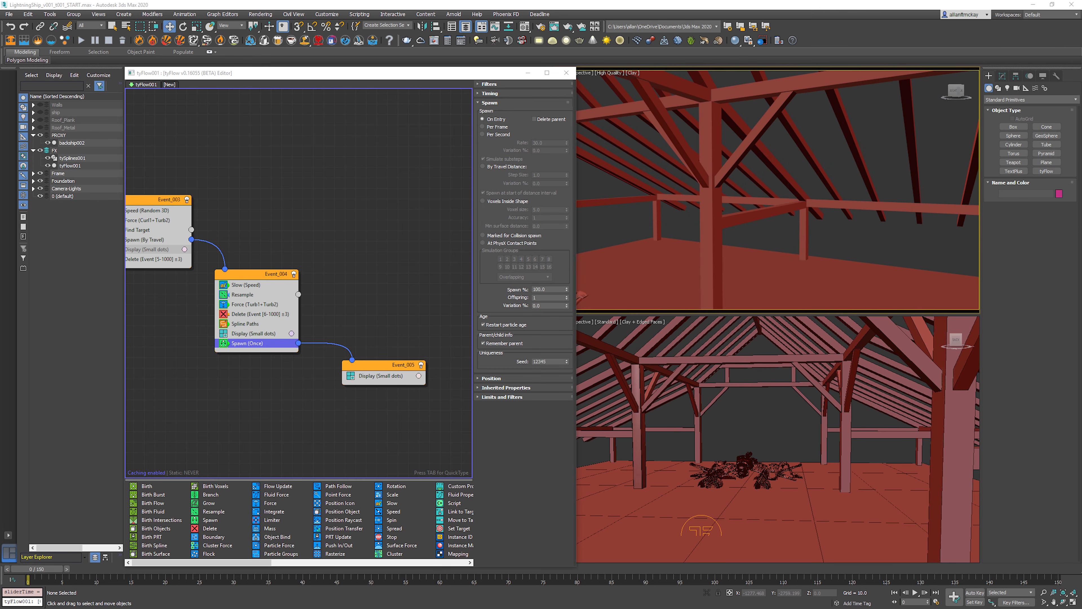
left_click_drag(396, 364, 383, 410)
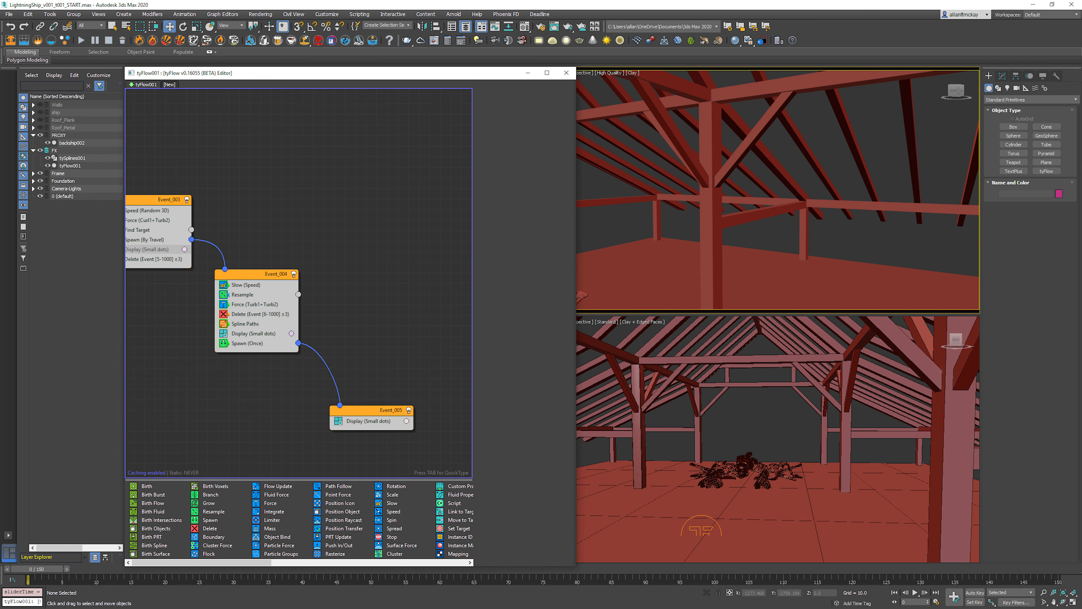
key("Tab")
type("spe")
key("Return")
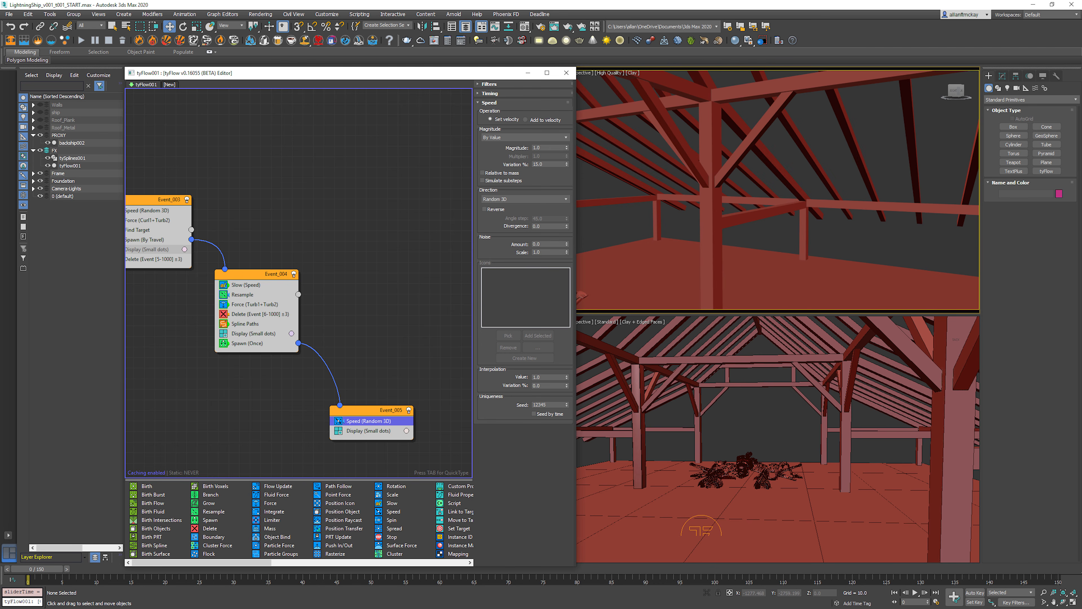
Step: Set the divergence of Event_005's Speed operator to 180
left_click(543, 226)
type("180")
key("Return")
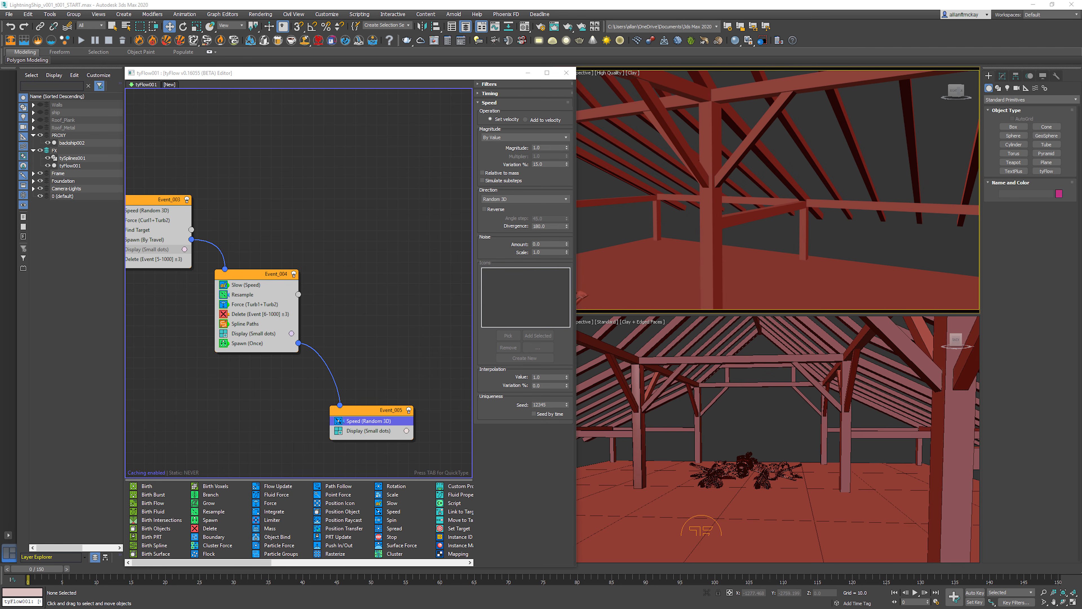
left_click(544, 148)
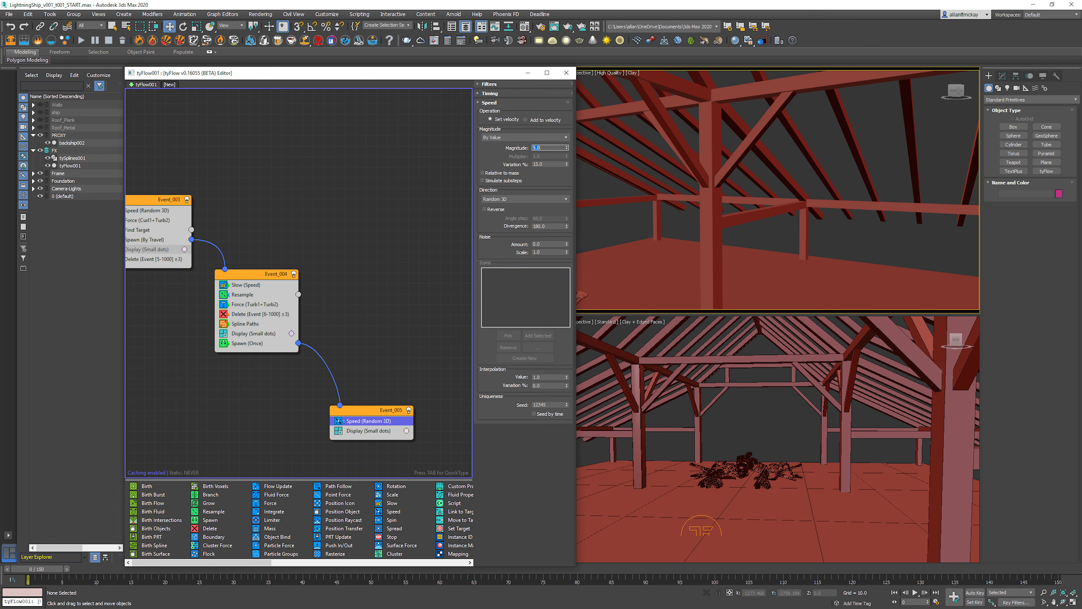
key("Tab")
key("Tab")
left_click(426, 366)
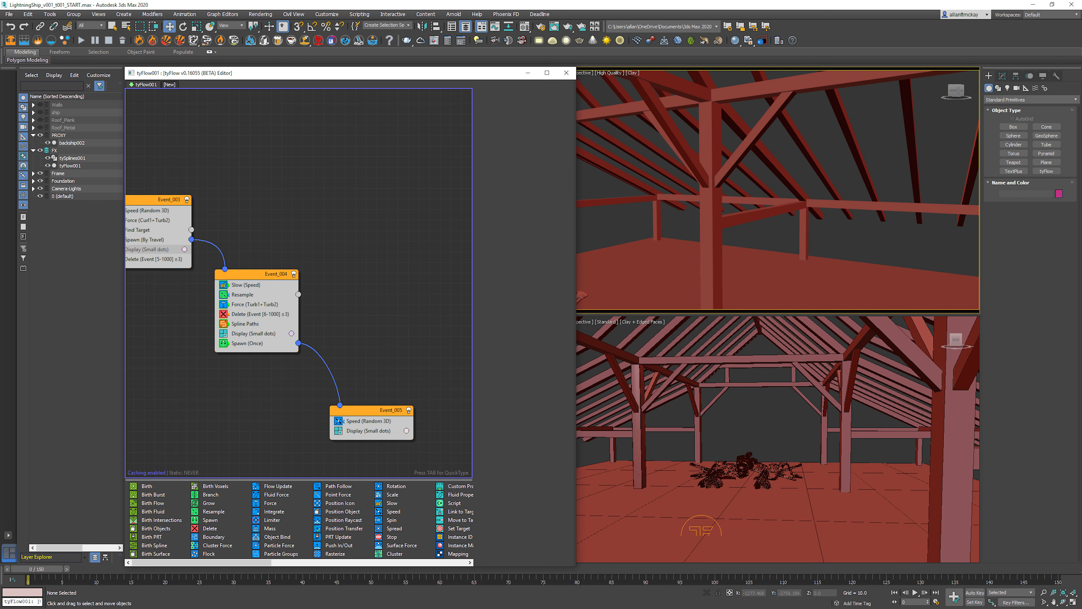
left_click(367, 410)
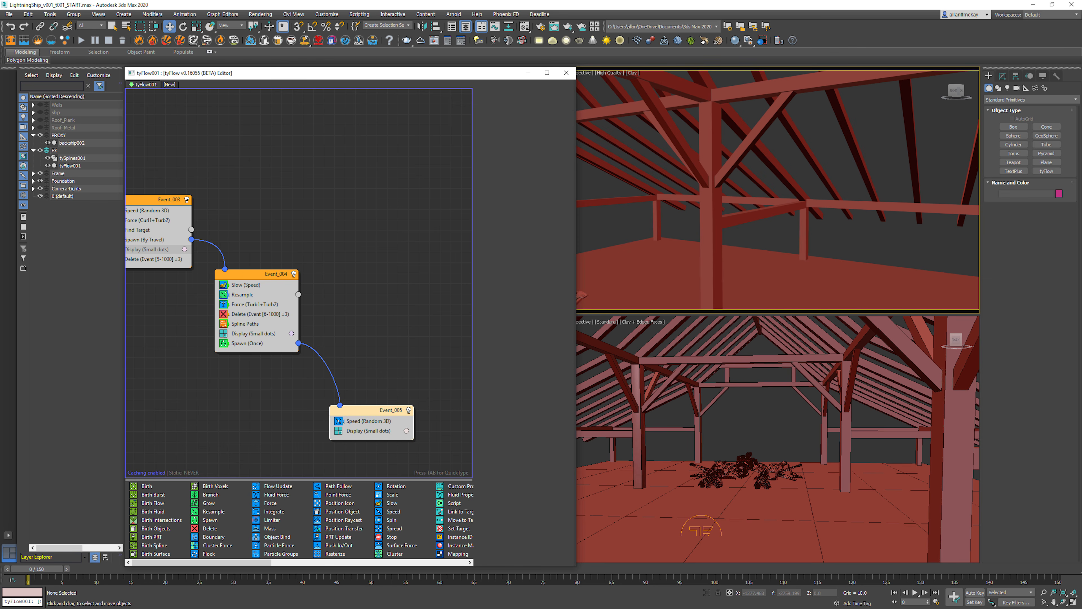
key("Tab")
type("psaw")
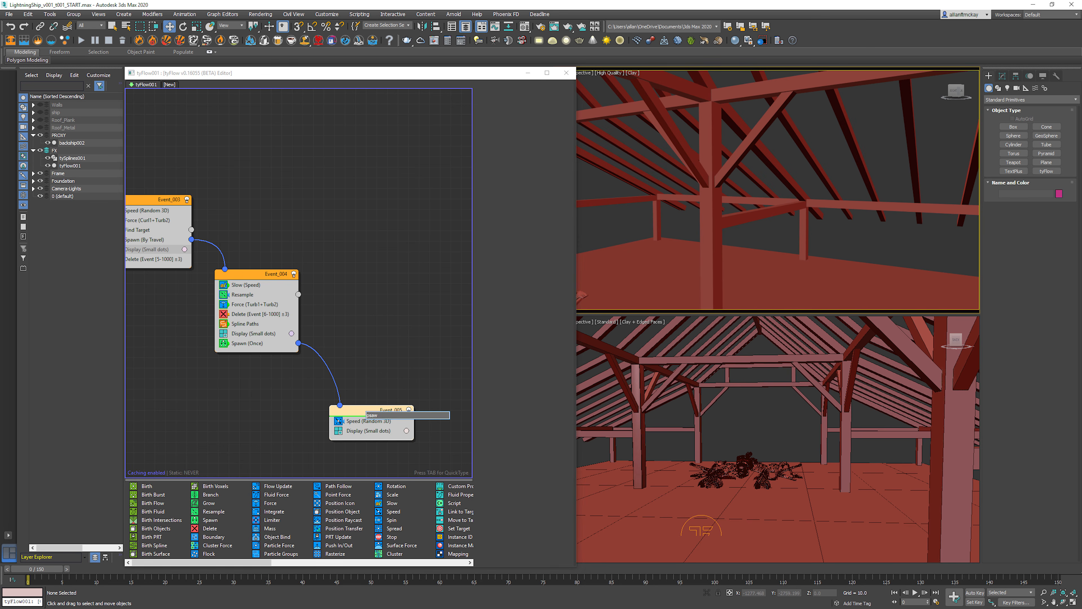
key("BackSpace")
key("BackSpace")
key("BackSpace")
key("Escape")
Step: Play and step through the early frames to check how the spawned particles scatter off the arcs
key("slash")
key("slash")
key("period")
key("period")
key("period")
key("period")
key("period")
key("period")
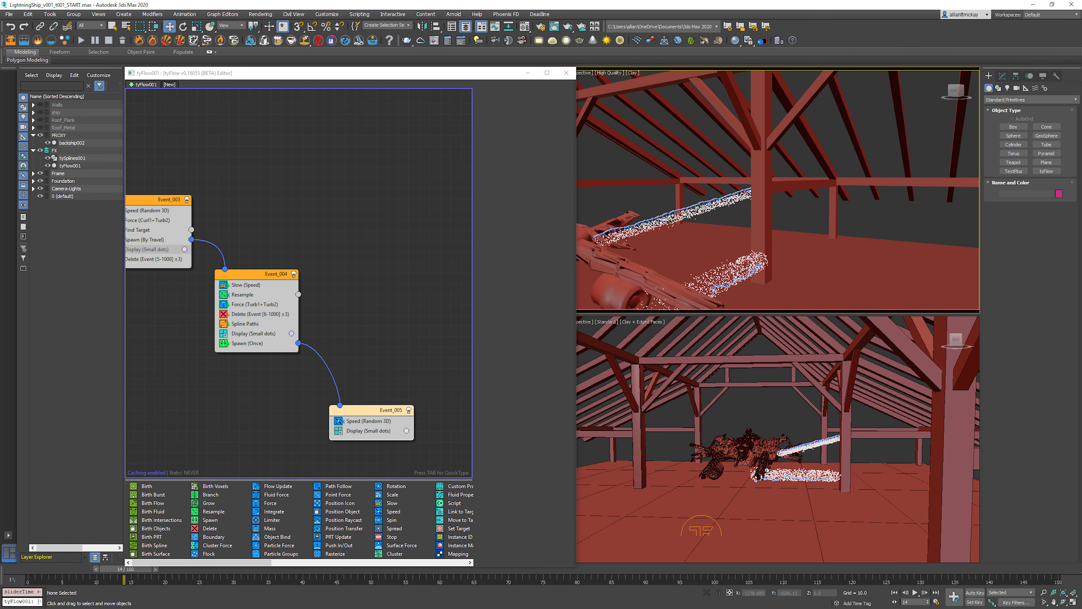
Step: Replay from the first frame and delete the connection between Event_004's Spawn operator and Event_005
key("Home")
key("slash")
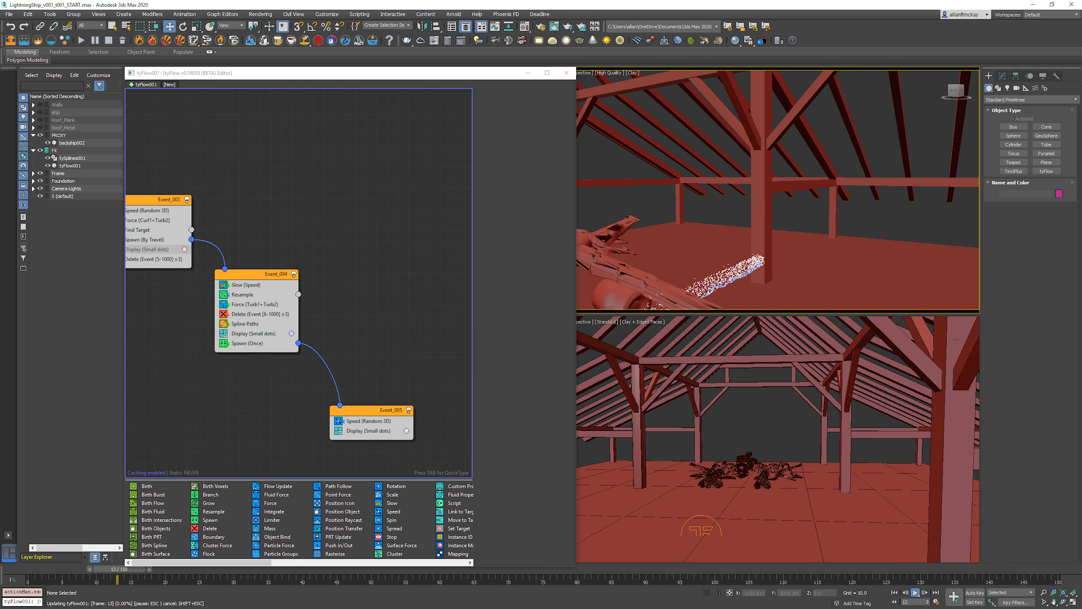
left_click(327, 367)
key("Delete")
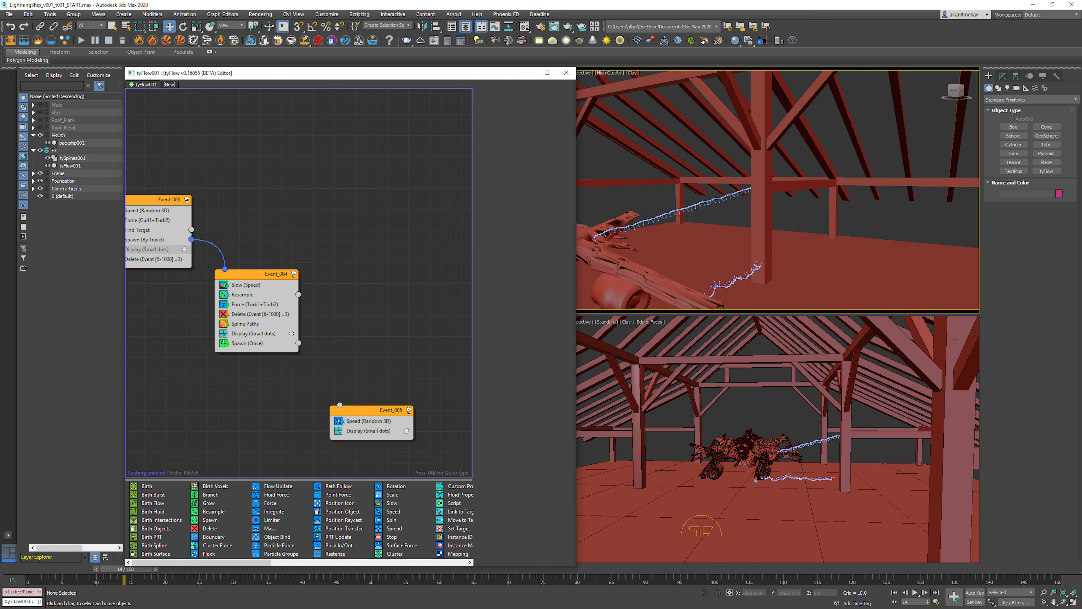
Step: Disable Event_004's Spawn operator, connect Event_003's Find Target output to Event_005, and place Event_005 beside Event_004
left_click(223, 344)
left_click(894, 592)
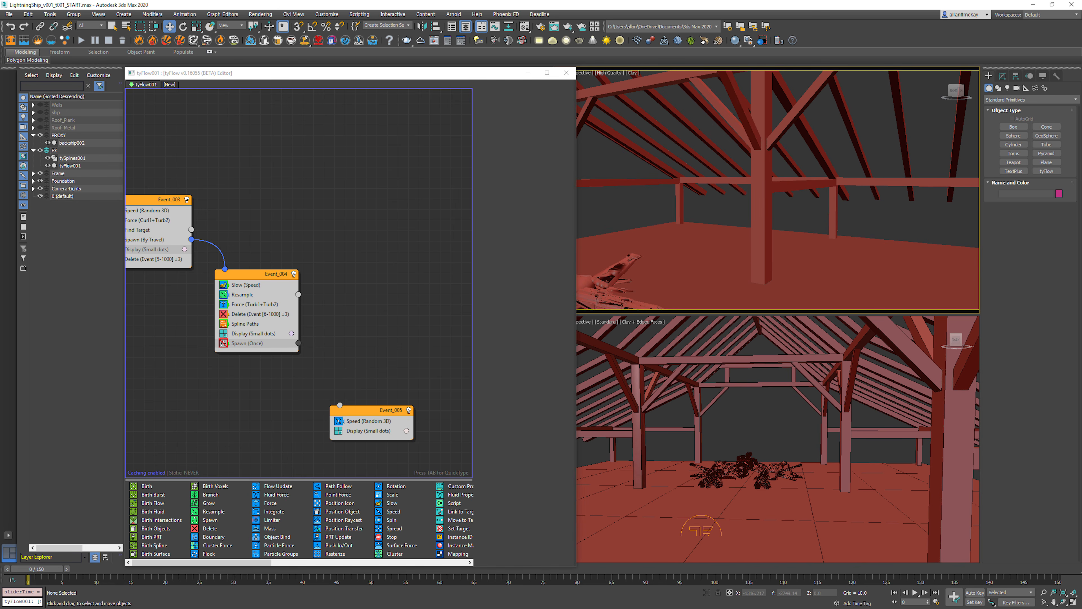
left_click_drag(339, 405, 191, 231)
middle_click_drag(239, 222, 295, 218)
left_click_drag(426, 407, 431, 271)
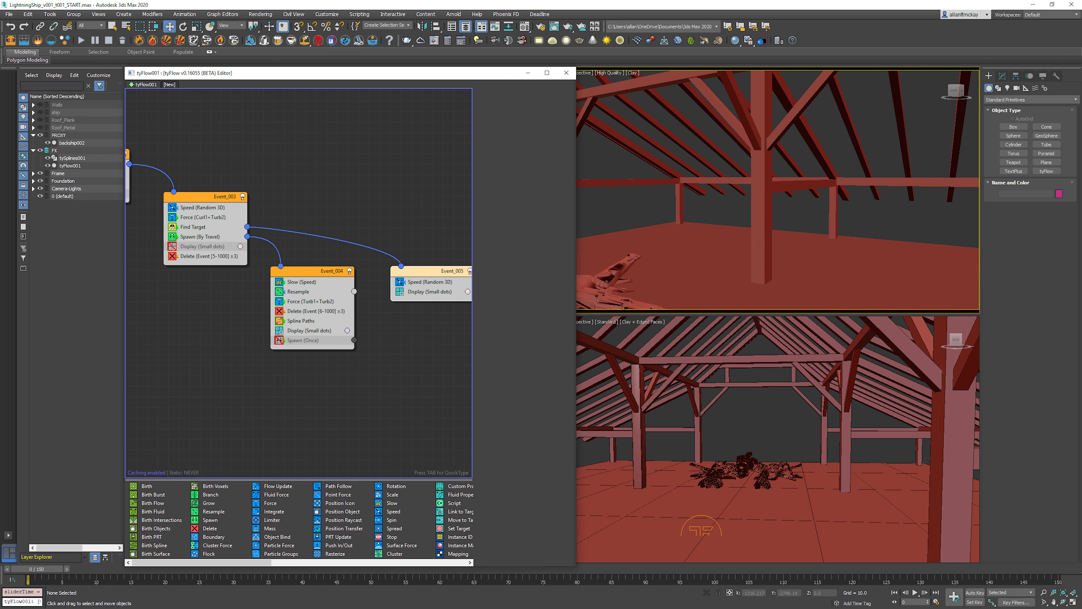
key("/")
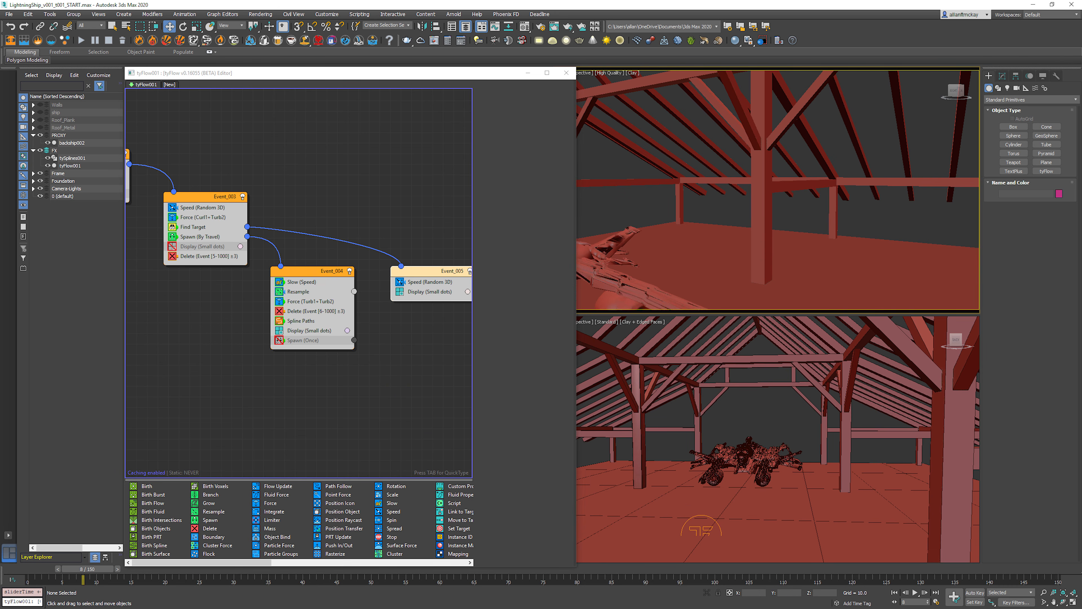
key("/")
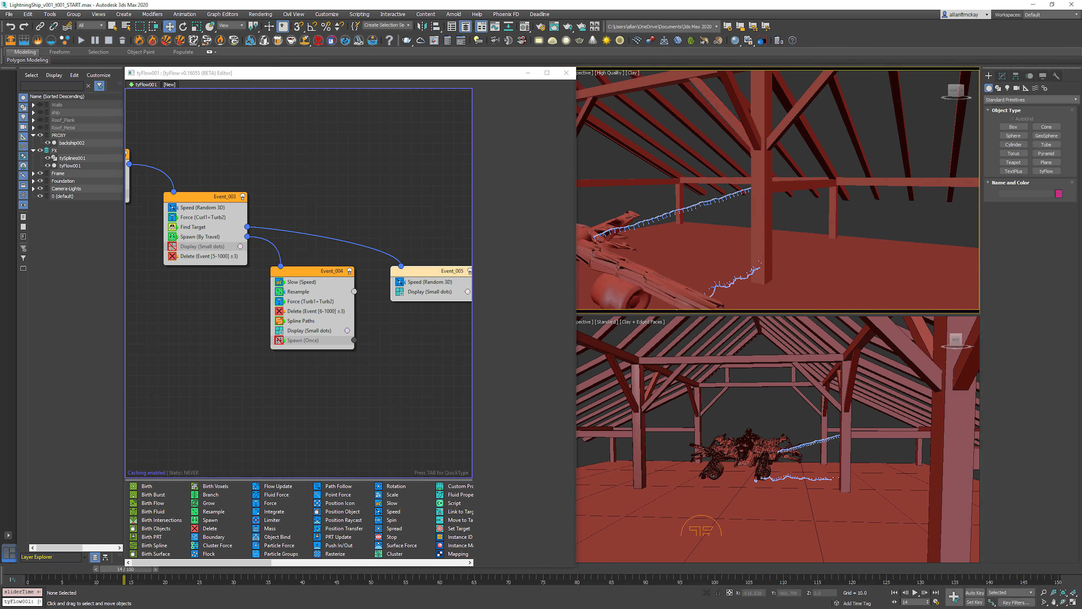
Step: Move the disabled Spawn operator from Event_004 to the top of Event_005 and set its offspring to 5
left_click(341, 192)
left_click_drag(302, 340, 422, 282)
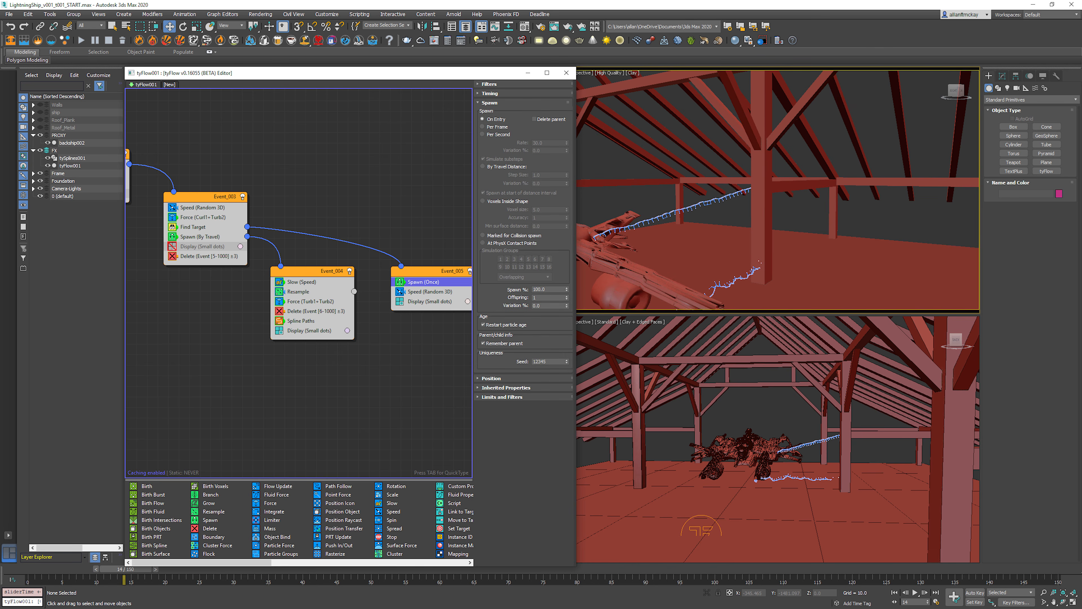
left_click(546, 298)
key("Return")
left_click(968, 225)
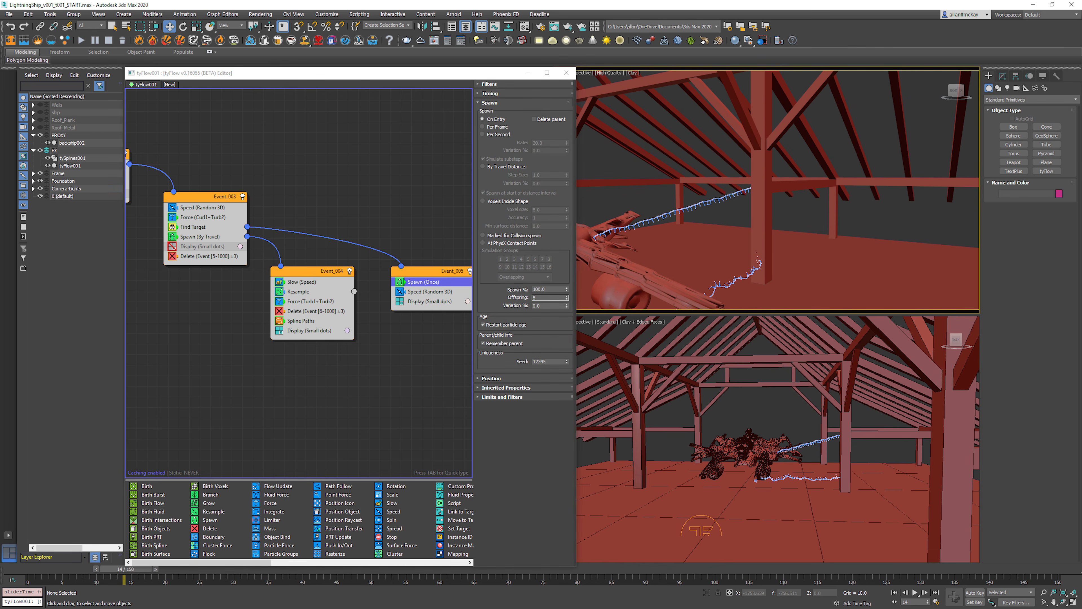
Step: Replay the early frames and inspect in wireframe how the spawned particles burst where the arcs reach the beam
key("Home")
key("ctrl+d")
key("slash")
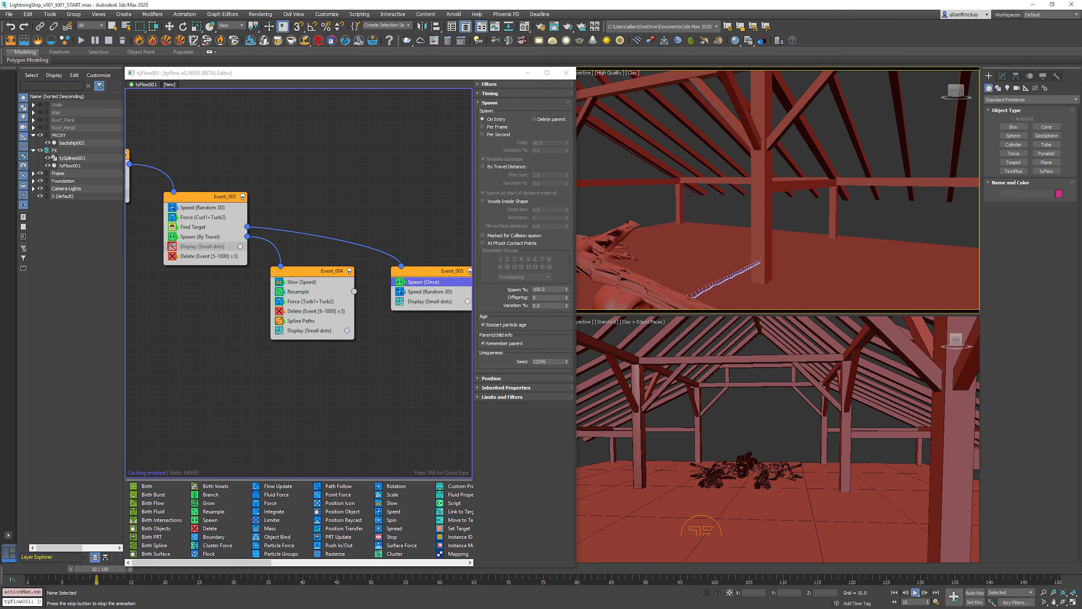
key("slash")
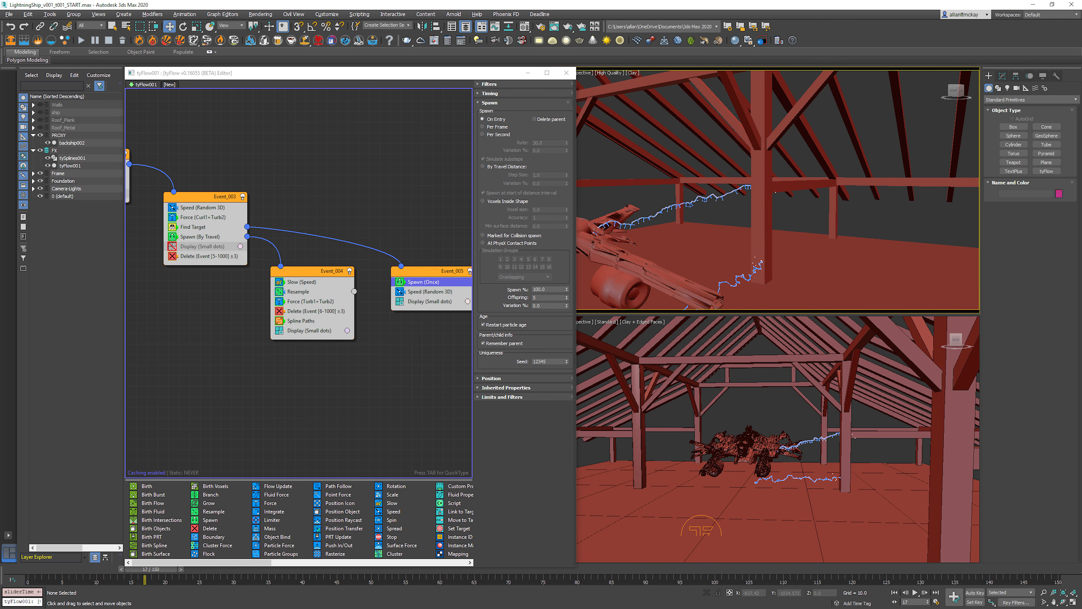
key("w")
key("F3")
middle_click_drag(809, 196, 784, 194)
middle_click_drag(784, 194, 724, 188, "alt")
key("slash")
key("slash")
key("Home")
key("slash")
key("slash")
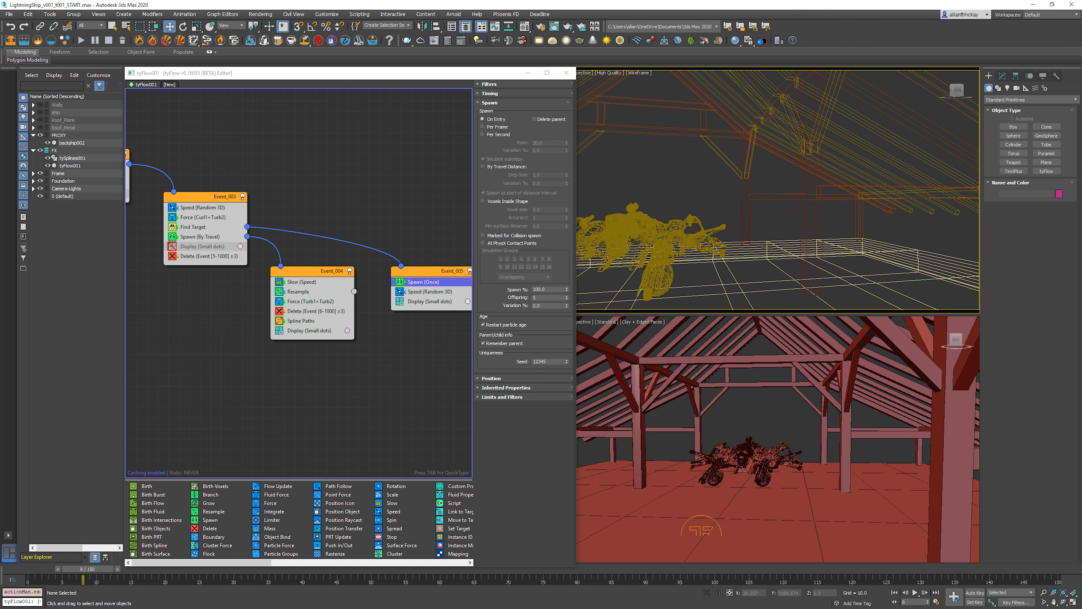
key("Home")
Step: Add a second Spawn operator at the end of Event_005
left_click(420, 238)
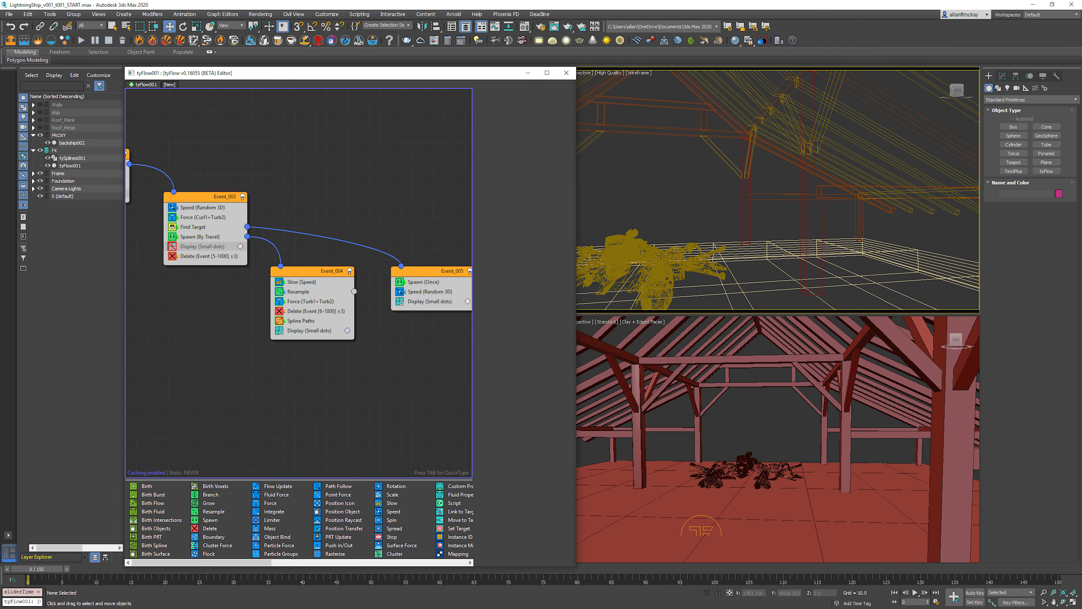
left_click(421, 271)
middle_click_drag(422, 273, 309, 295)
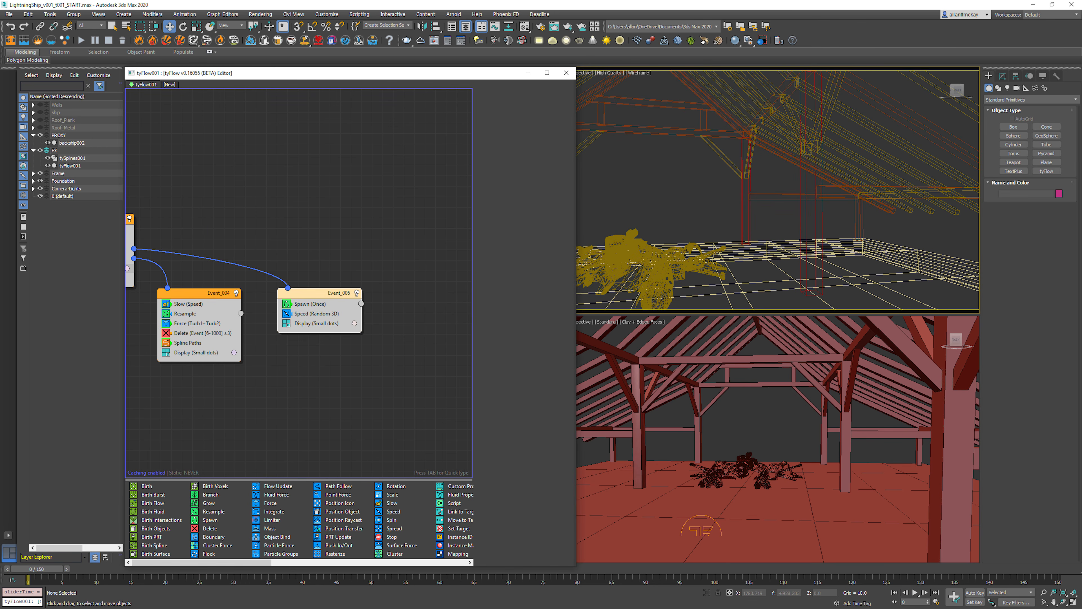
key("Tab")
type("spaw")
key("Return")
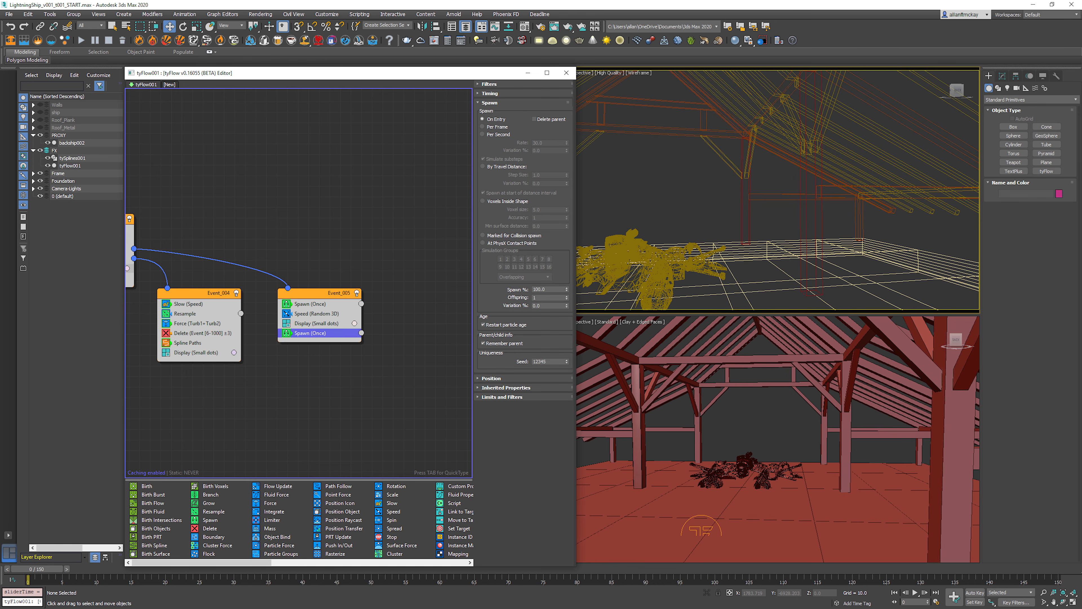
Step: Create a new event containing a small-dots Display operator and connect Event_005's last Spawn operator to it
left_click(316, 323)
right_click(421, 357)
left_click(439, 361)
left_click_drag(362, 332, 418, 350)
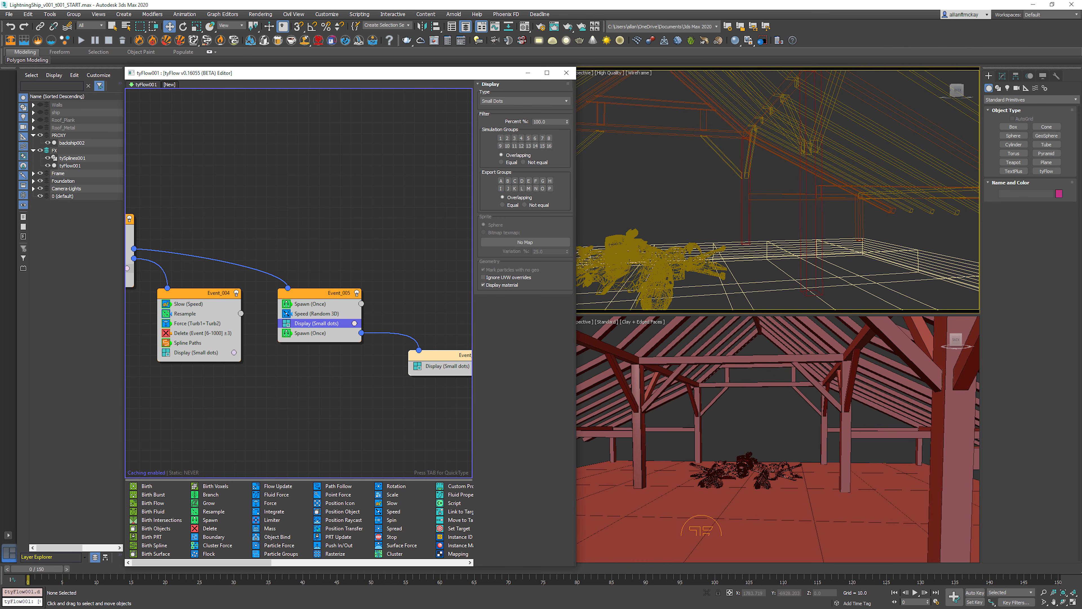
Step: Set Event_005's last Spawn operator to spawn by travel distance and replay to check the trails around the arc ends
left_click(310, 333)
left_click(483, 166)
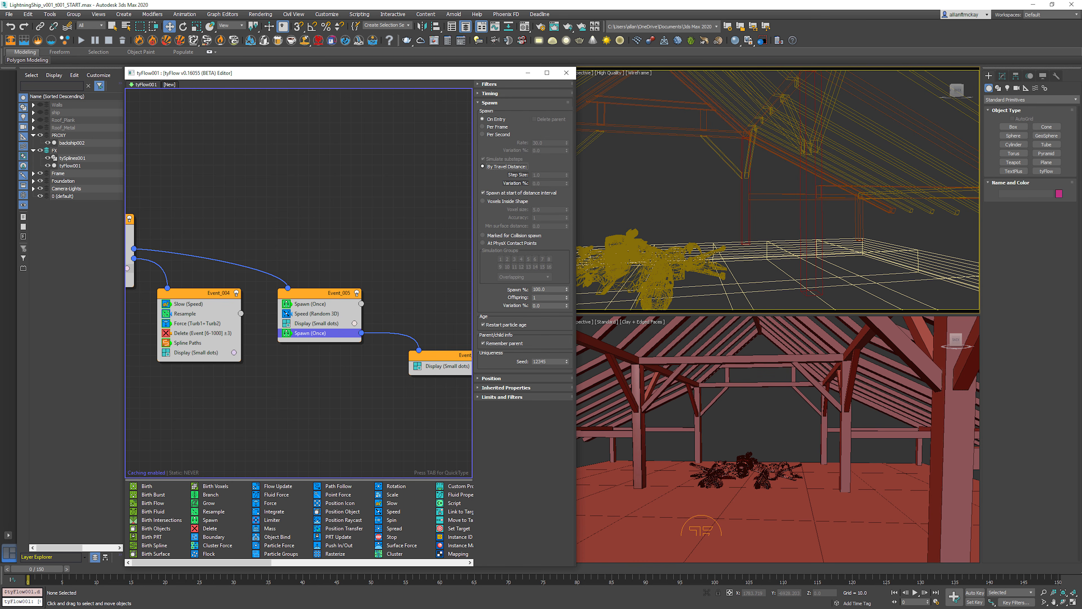
key("slash")
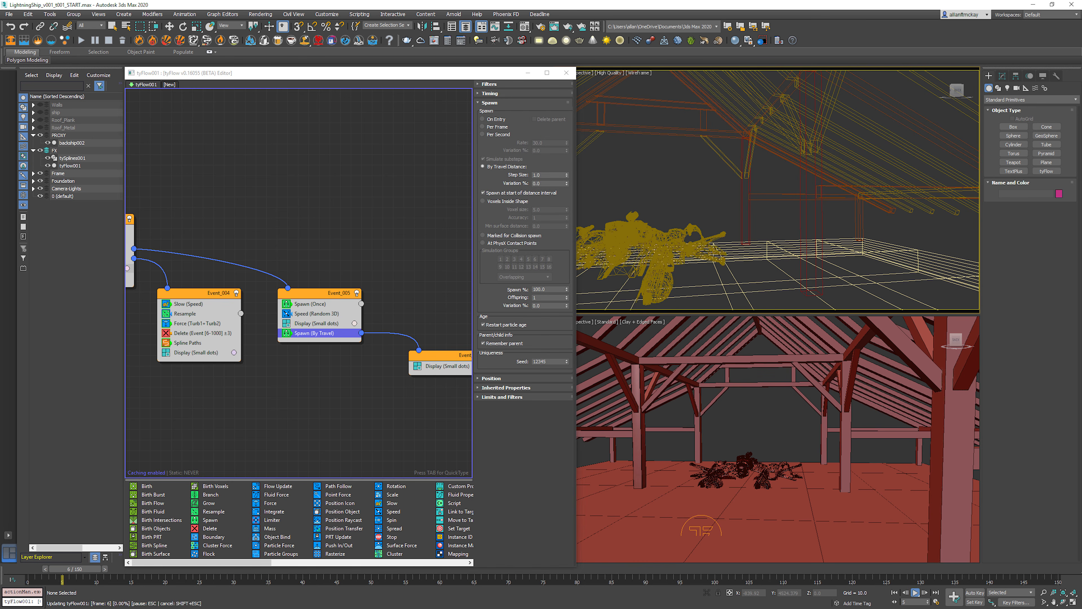
key("slash")
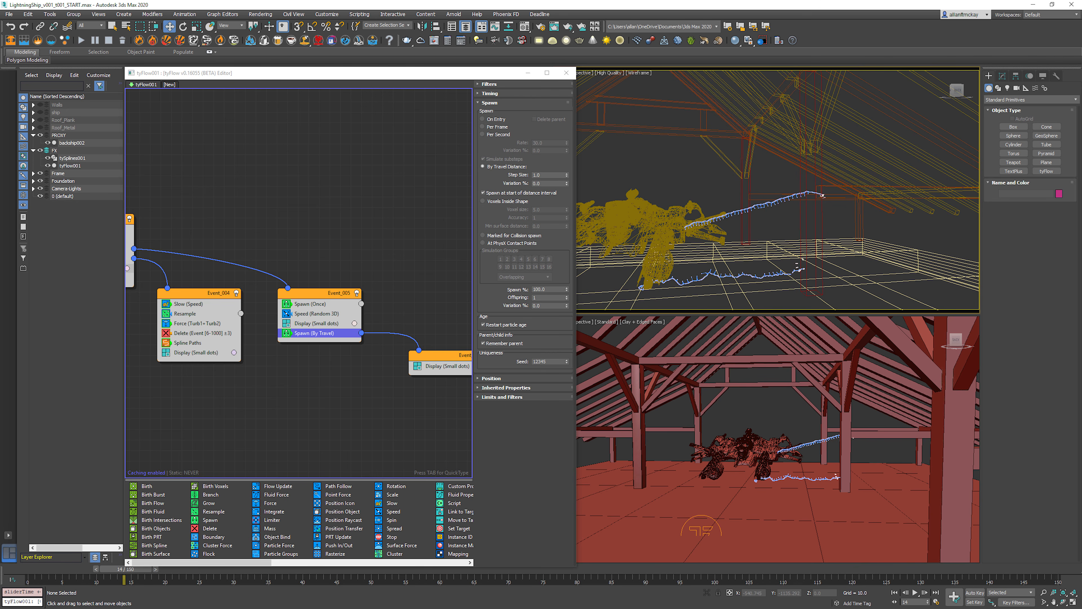
scroll(839, 286, "up", 3)
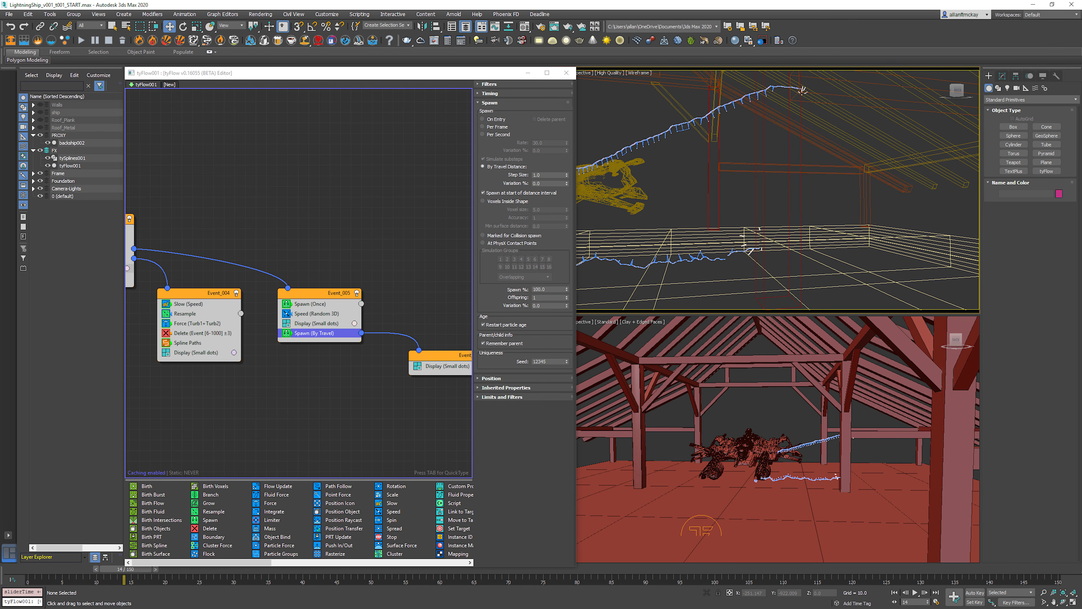
Step: Set the inherited velocity of Event_005's By Travel Spawn operator to 10% and disable that operator
left_click(506, 388)
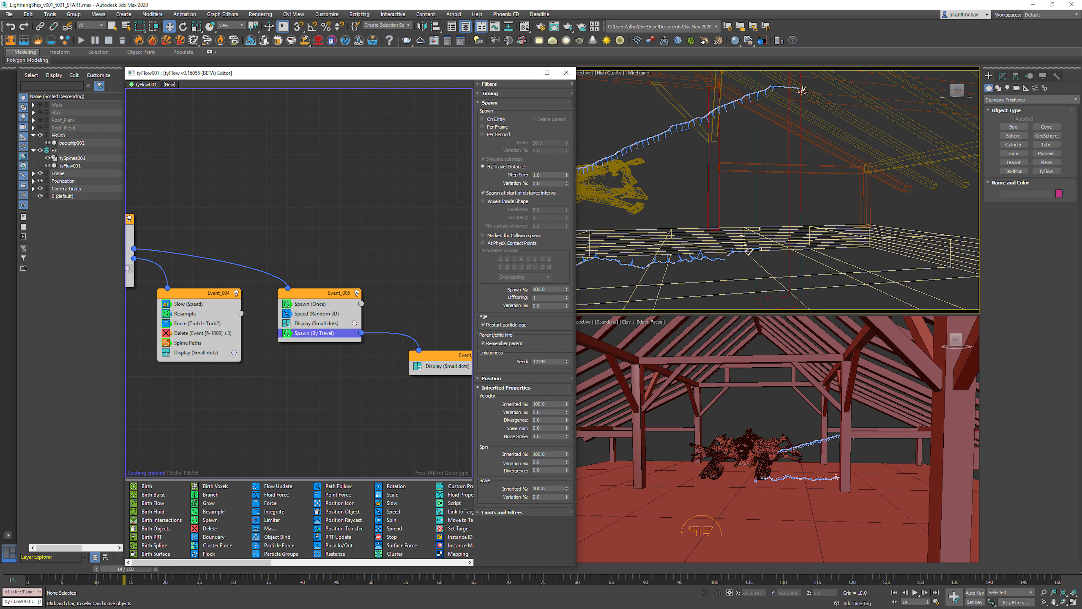
double_click(539, 404)
type("10")
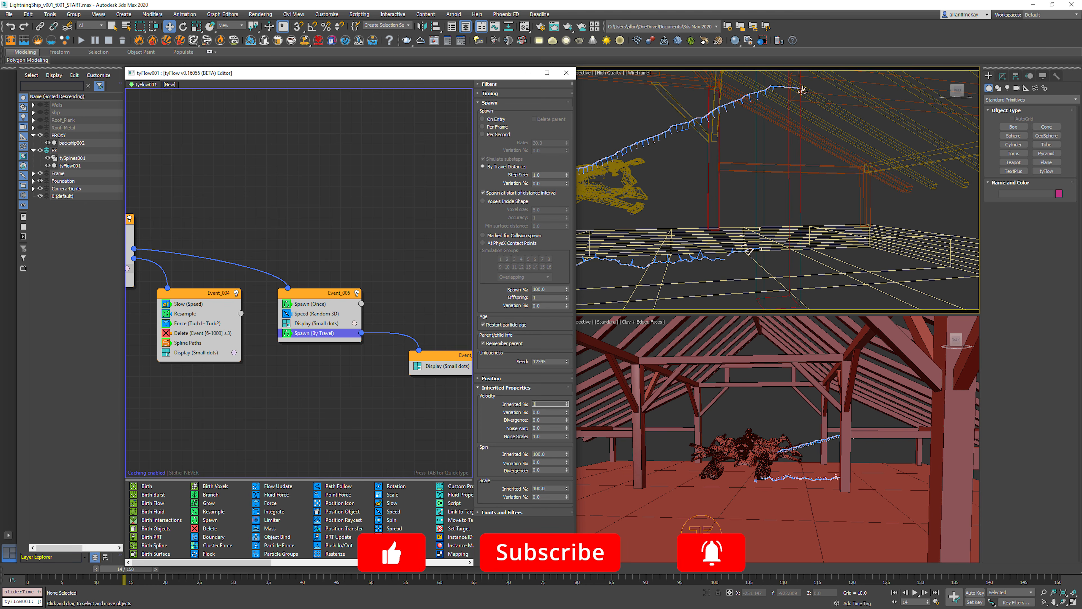
key("Return")
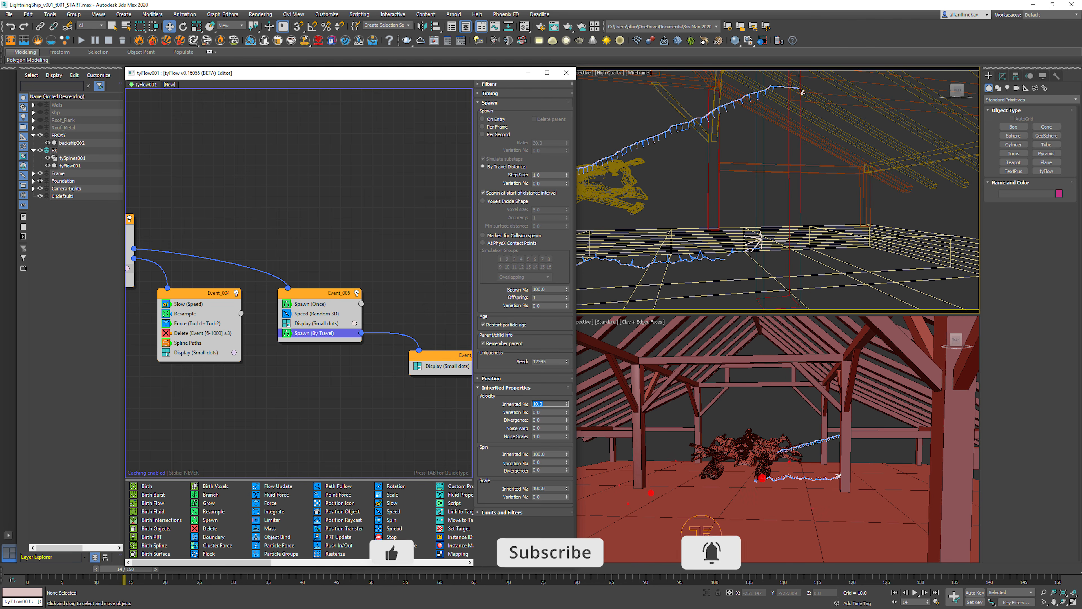
left_click(286, 333)
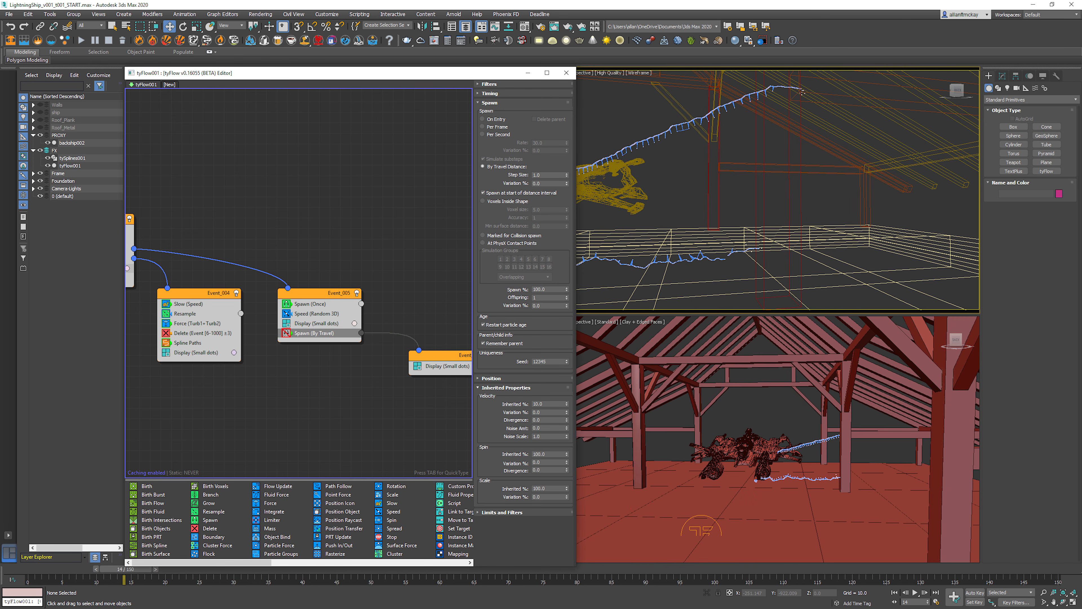
Step: Add a Resample operator to Event_005 directly below its first Spawn operator and advance a few frames
left_click(315, 387)
left_click(305, 294)
key("Tab")
type("slow")
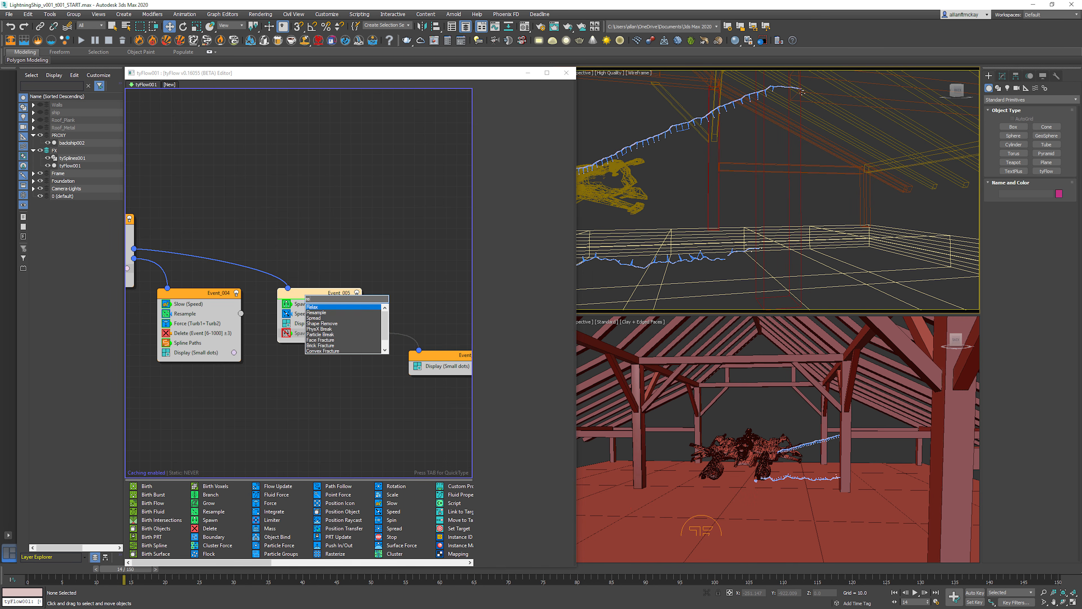
key("Return")
left_click_drag(305, 303, 358, 324)
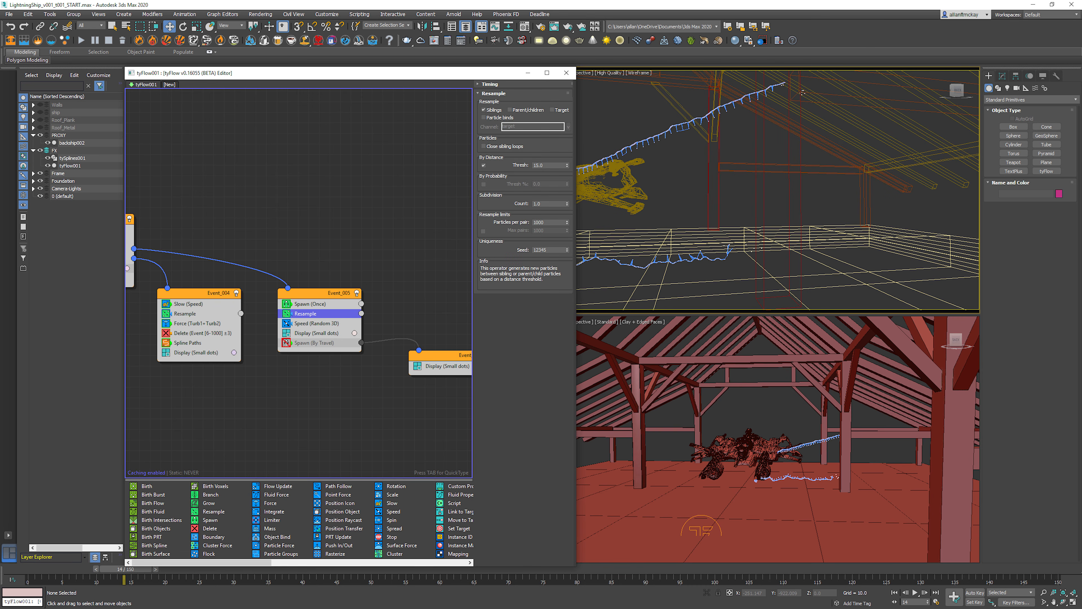
key("period")
key("period")
key("period")
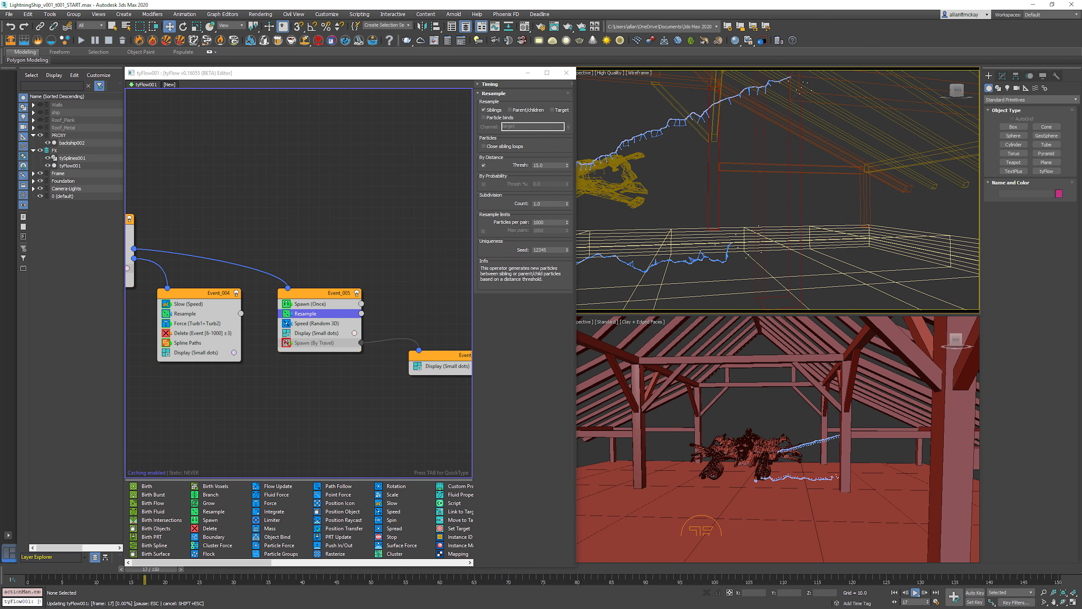
Step: Set the Resample operator's distance threshold to 1 and its subdivision count to 10
double_click(542, 165)
type("1")
key("Return")
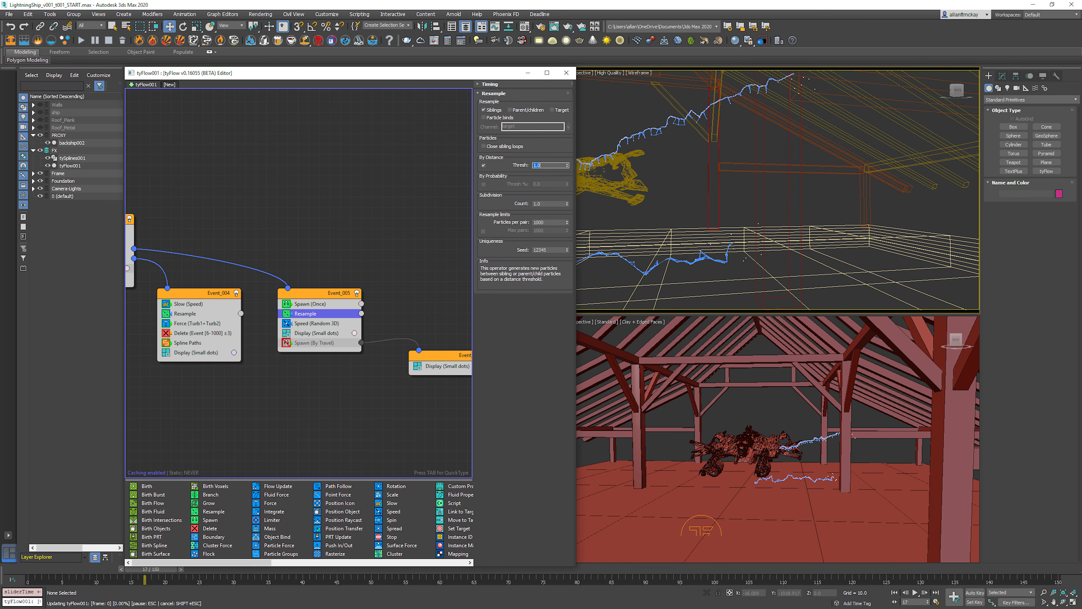
left_click(543, 204)
type("10")
key("Return")
left_click(677, 183)
left_click(384, 255)
Step: Add a Spline Paths operator to Event_005 with a newly created spline object and set its mode to Siblings
left_click(313, 292)
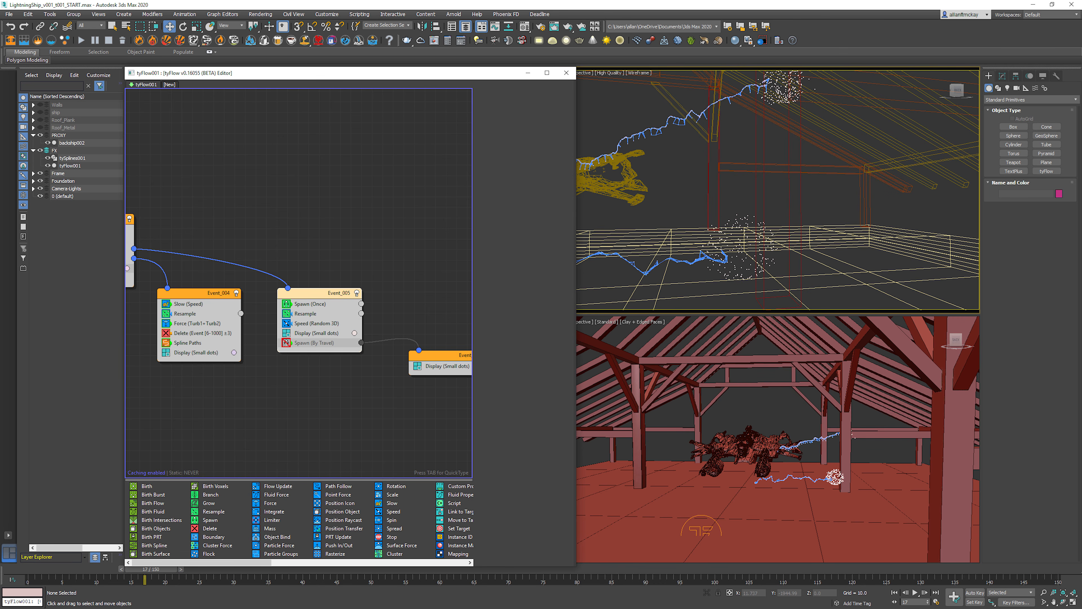
key("Tab")
type("spl")
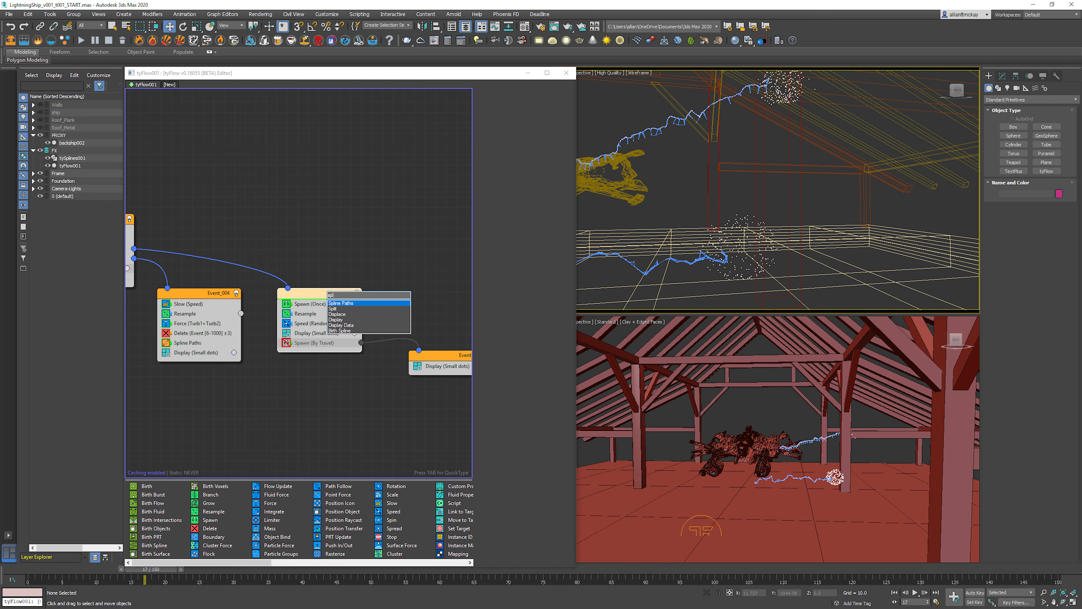
key("Return")
left_click(526, 123)
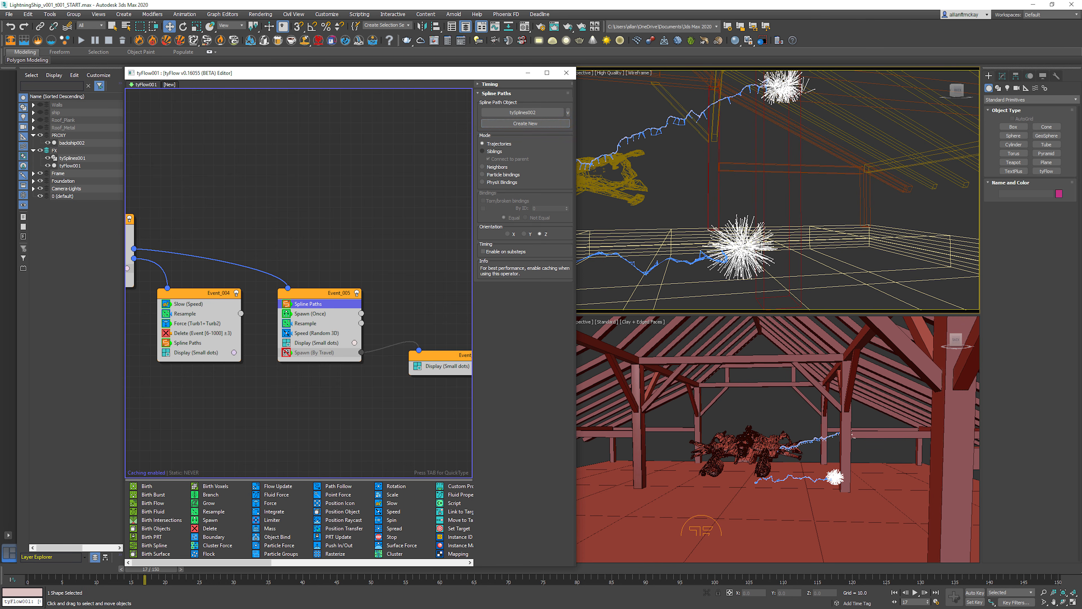
left_click(494, 151)
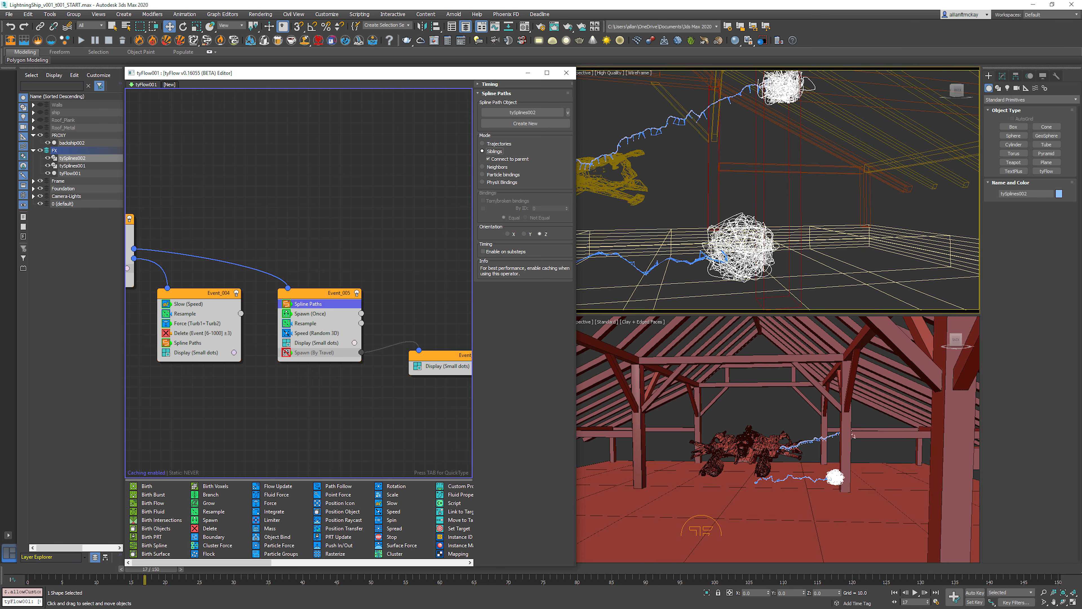
left_click(609, 215)
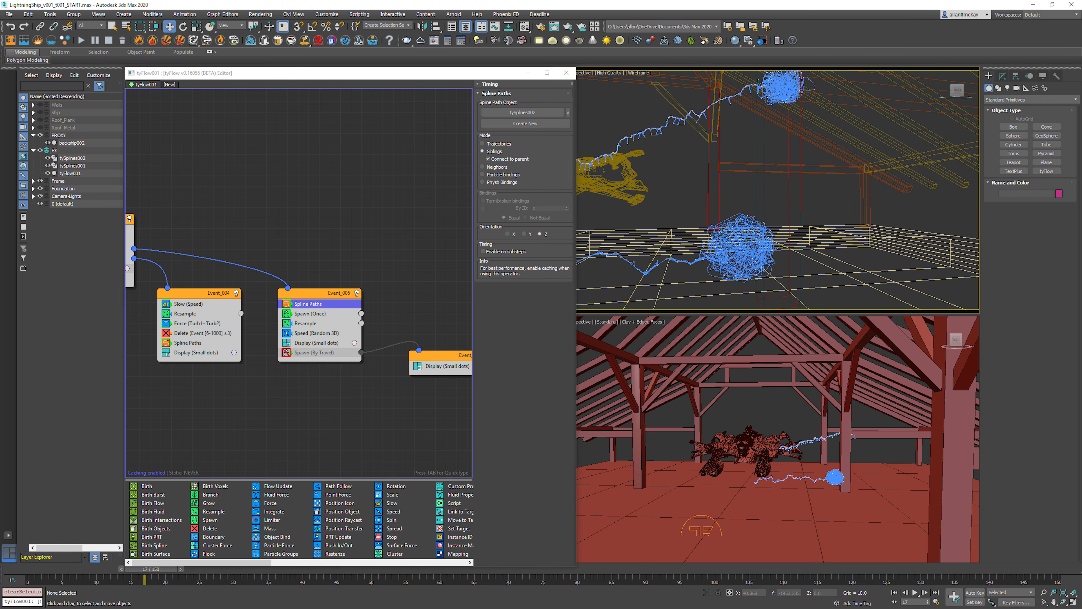
Step: Move Spline Paths below Event_005's Display operator and copy Event_004's Force operator into Event_005
key("Home")
left_click_drag(314, 304, 326, 346)
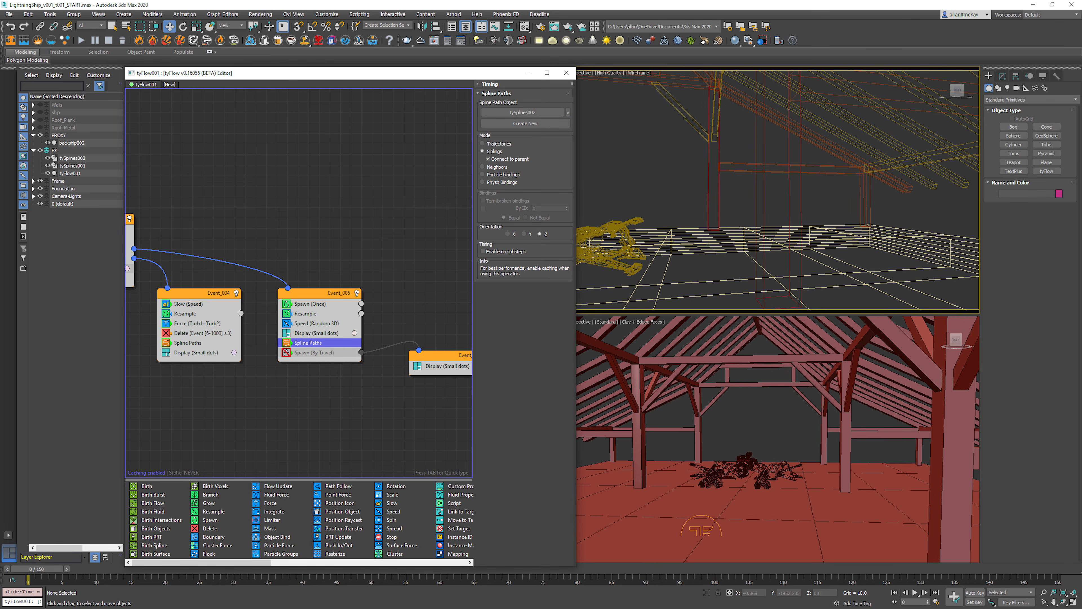
right_click(188, 324)
left_click(196, 329)
right_click(316, 353)
left_click(335, 371)
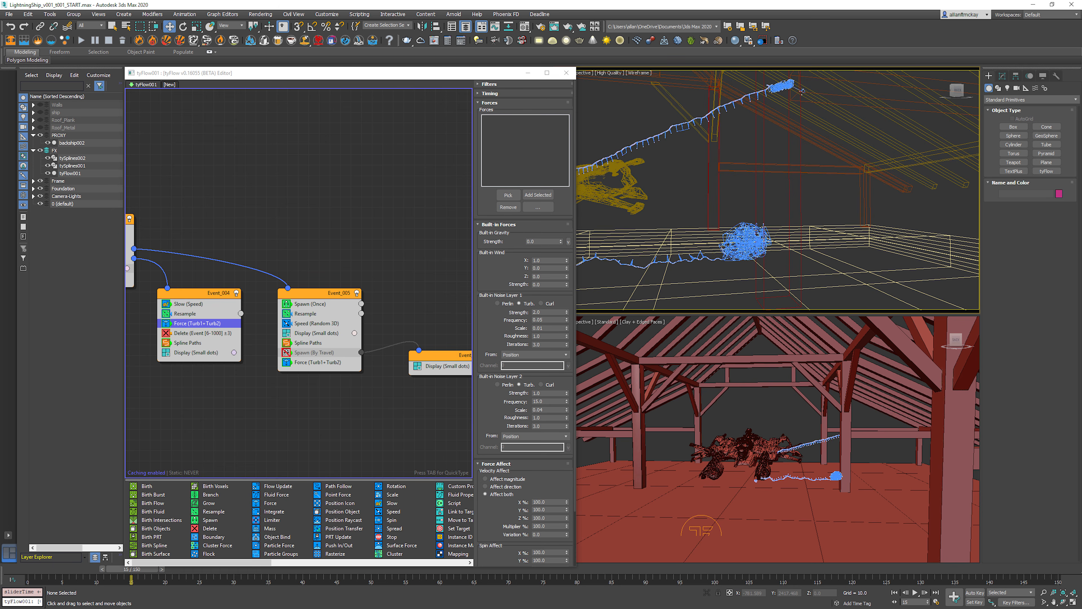
key("F3")
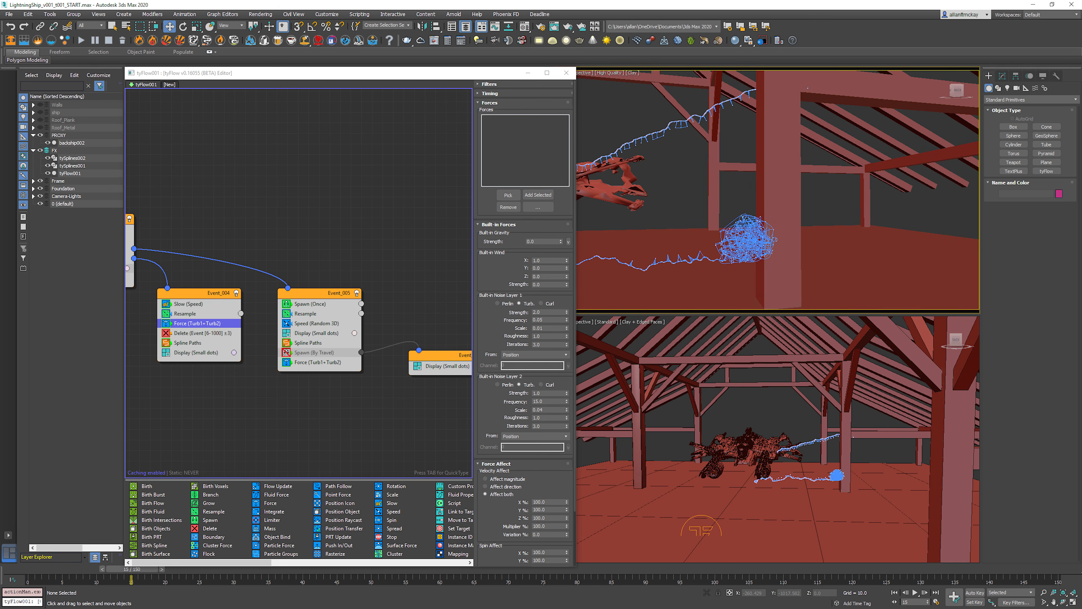
Step: Change the mode of Event_005's Spline Paths operator to Trajectories
left_click(305, 314)
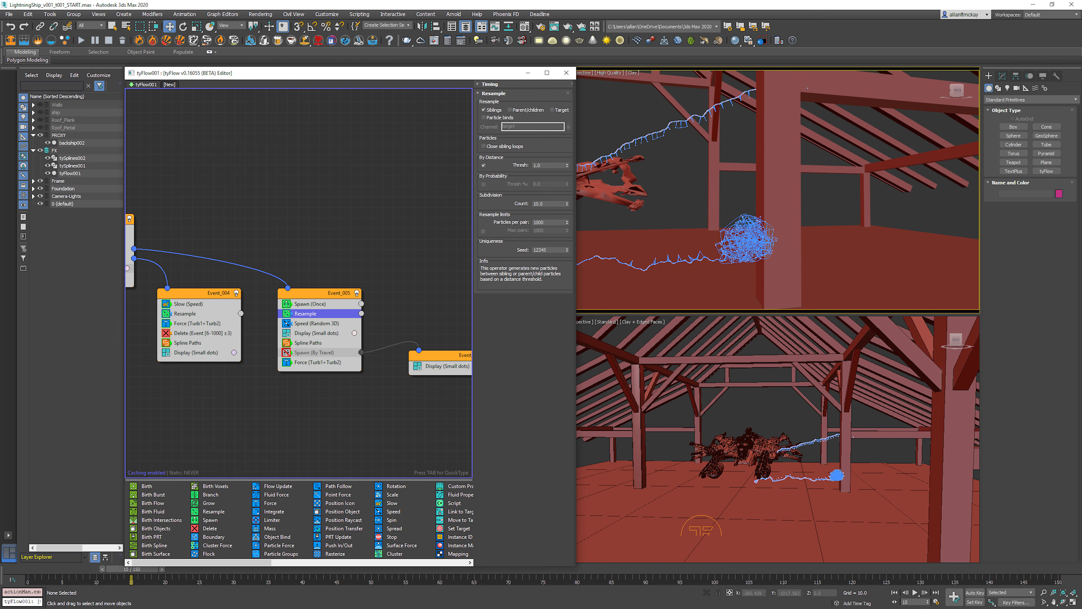
left_click(309, 343)
left_click(499, 143)
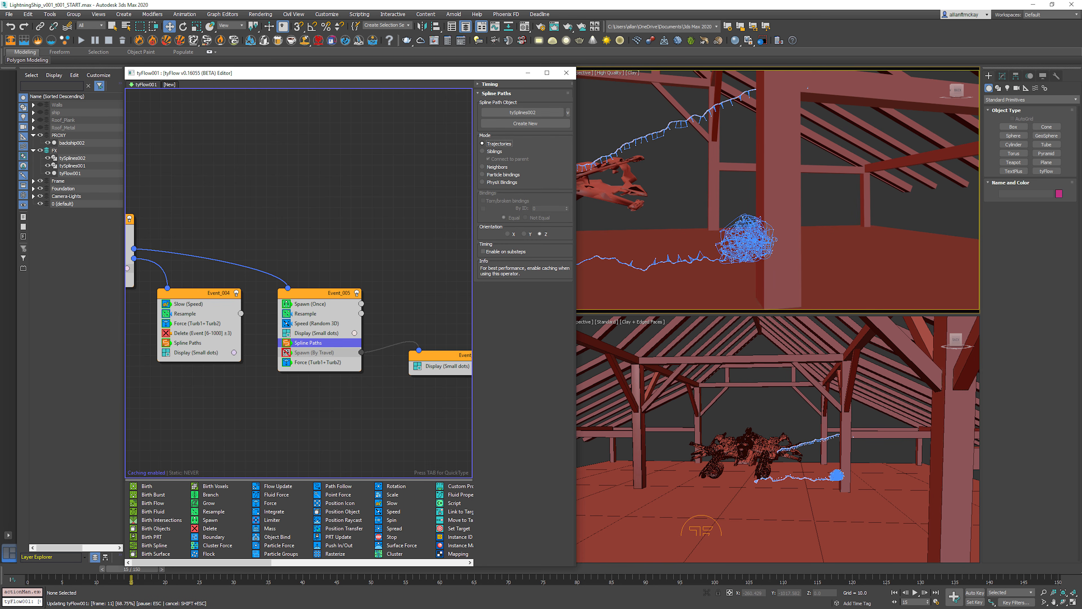
Step: Advance through the animation to examine the trajectory splines around the barn post, and return to the first frame
key("period")
key("period")
key("period")
key("period")
key("period")
key("period")
key("period")
key("period")
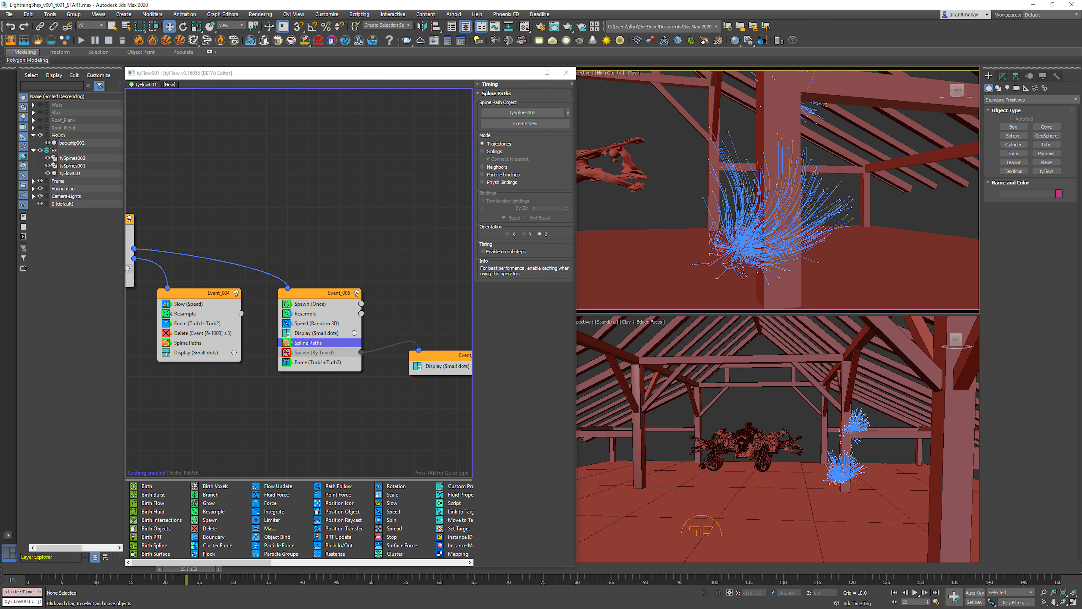
key("Home")
Step: Move the Spline Paths, Force and Resample operators from Event_005 into Event_006, ordered Resample, Force, Spline Paths above Display
left_click_drag(311, 342, 451, 362)
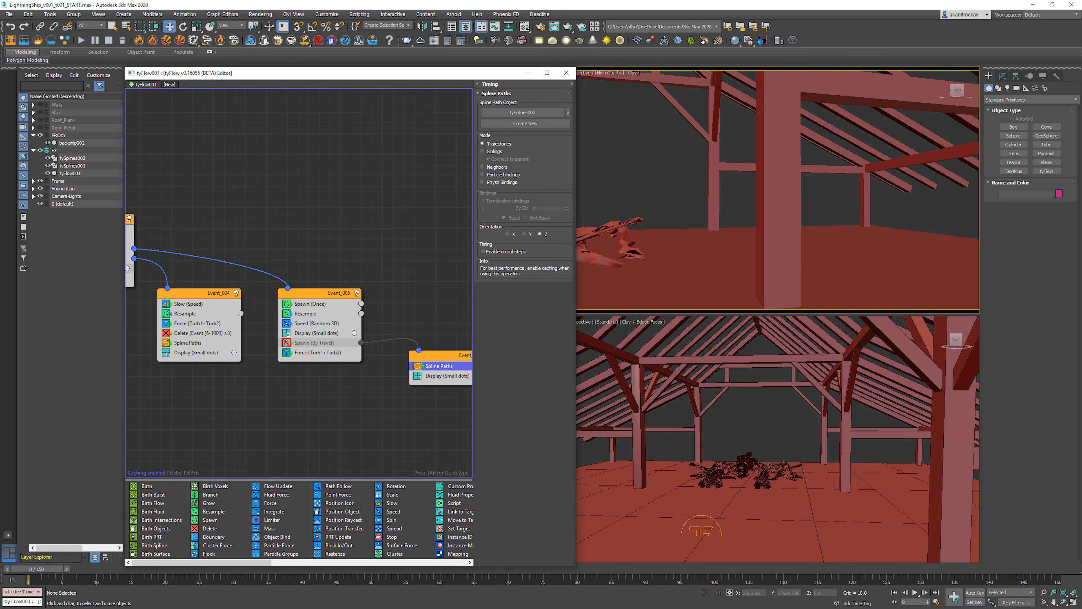
left_click_drag(318, 352, 443, 366)
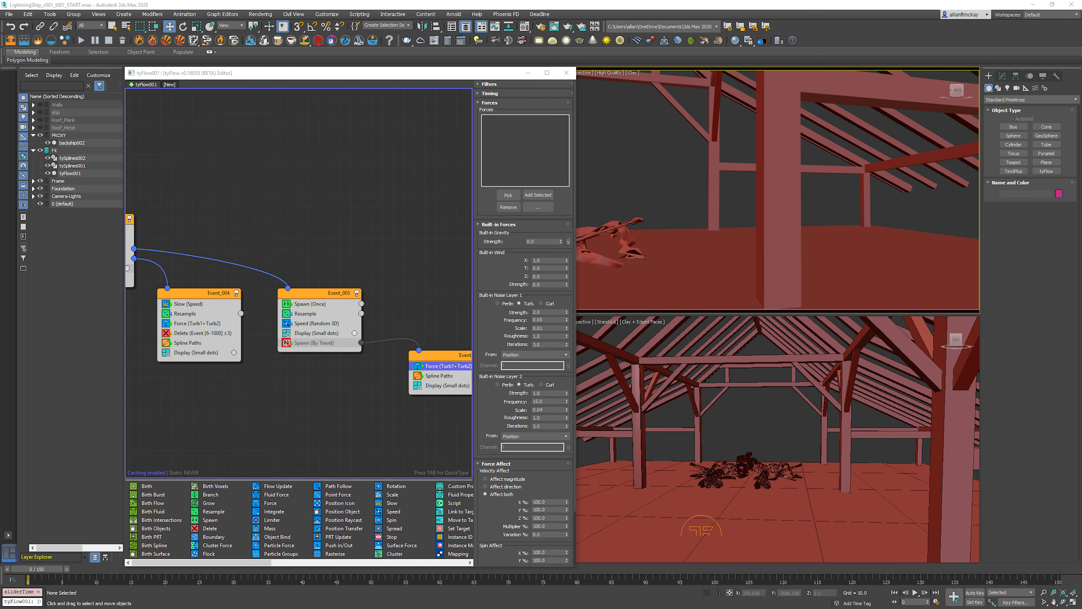
left_click_drag(306, 314, 452, 366)
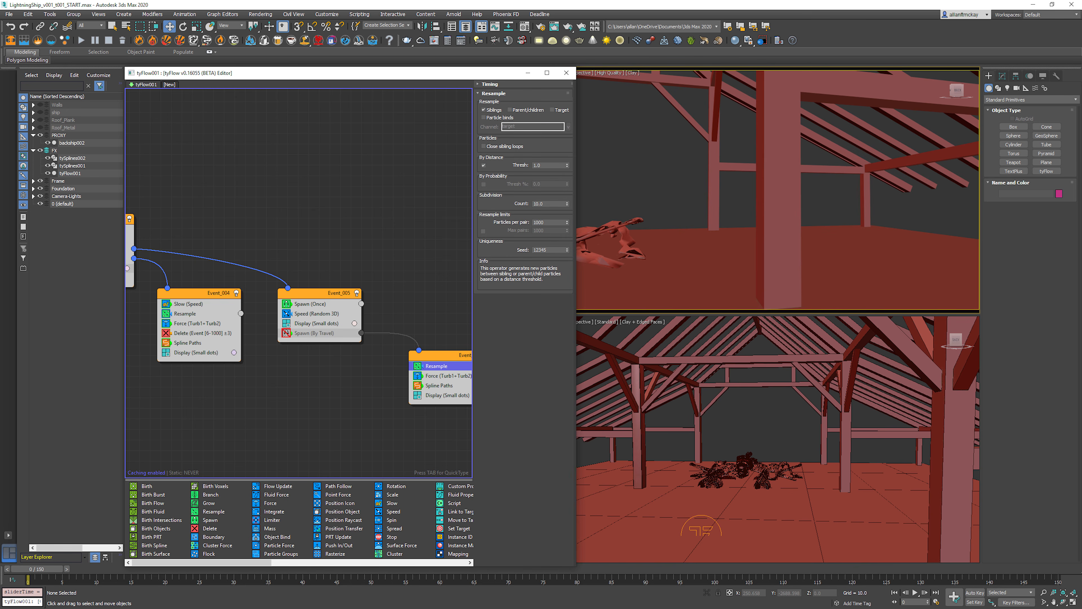
left_click(409, 430)
Step: Play the animation and advance frame by frame to examine the lightning and the burst at the impact points
left_click(767, 503)
key("slash")
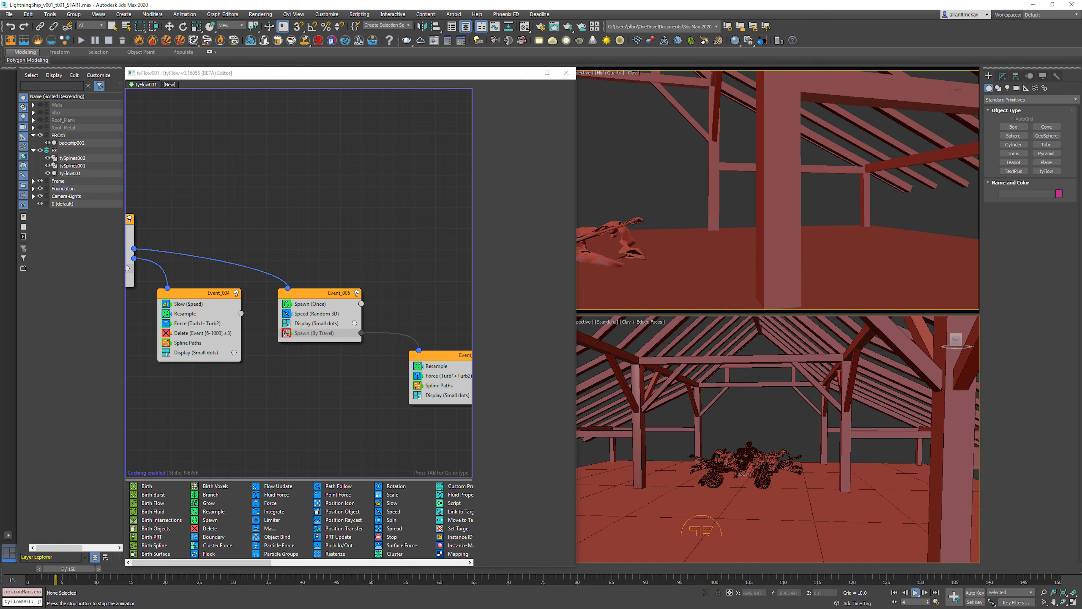
key("slash")
key("period")
key("period")
key("period")
key("period")
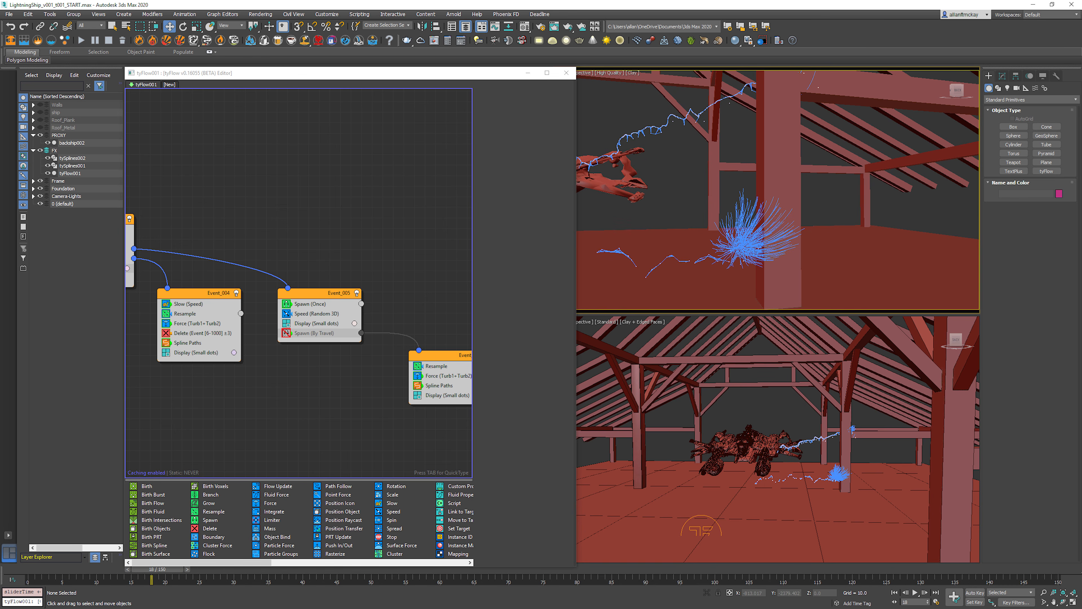
Step: Set the mode of Event_006's Spline Paths operator to Siblings, check a few frames and return to the first frame
left_click(437, 366)
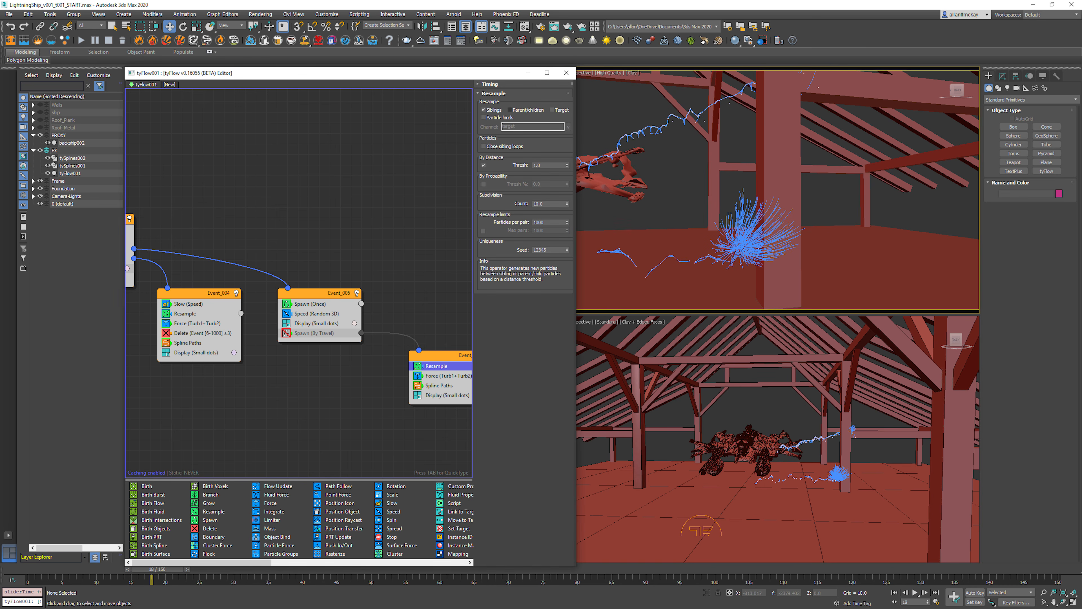
left_click(440, 385)
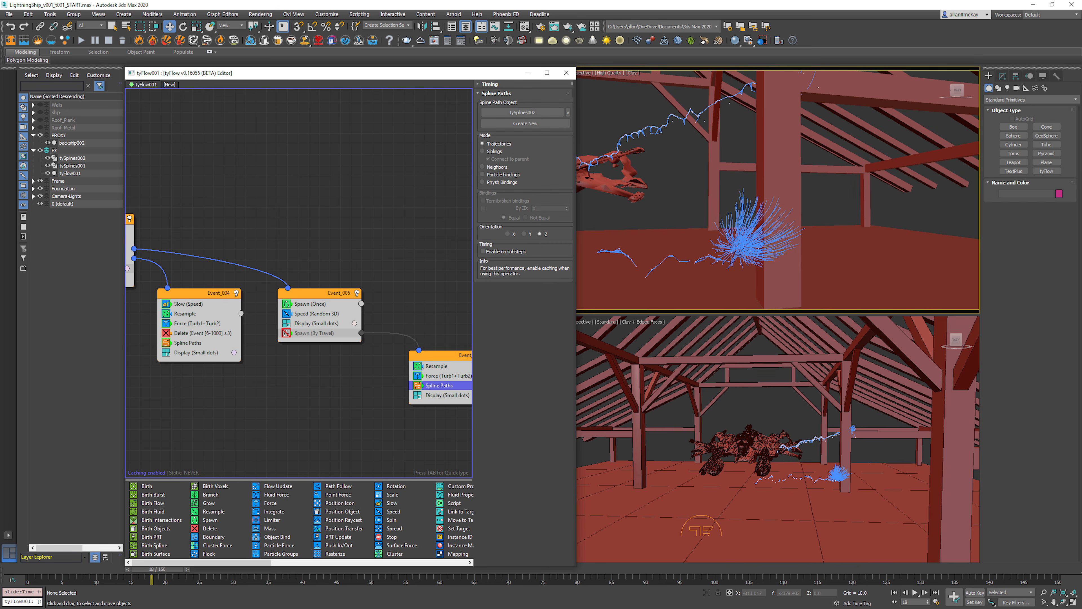
left_click(493, 152)
key("period")
key("period")
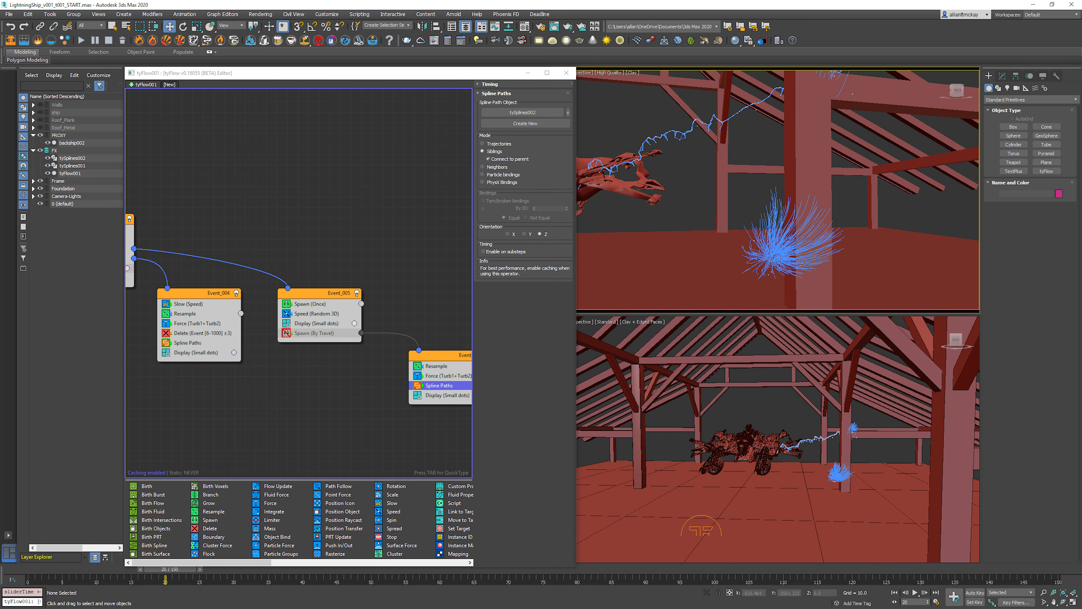
key("Home")
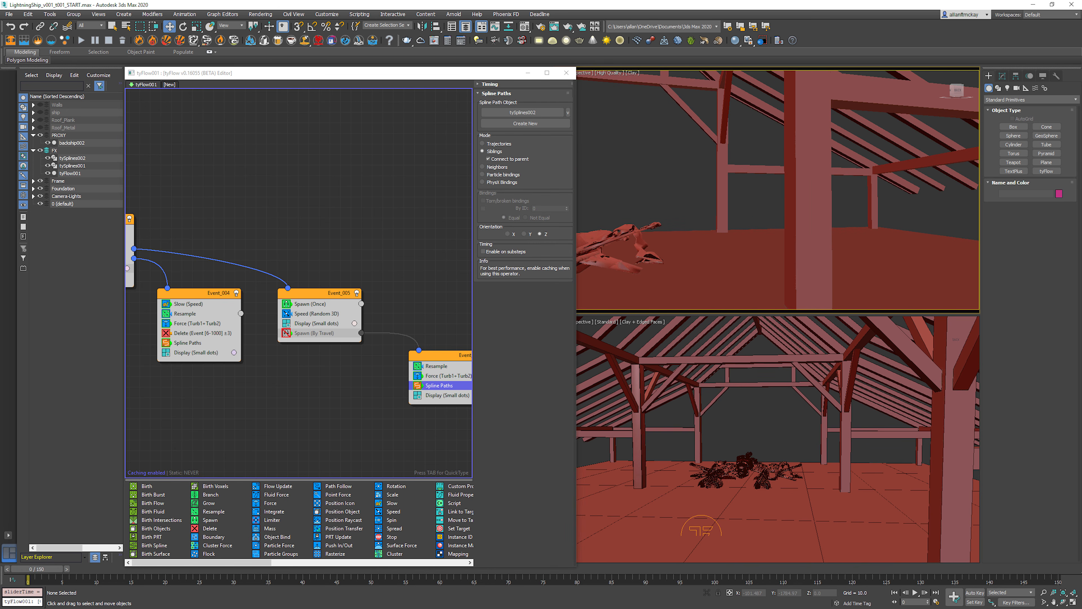
Step: Copy Event_004's Delete operator into Event_005 and set its event age range to start at 3 with a variation of 2
middle_click_drag(294, 239, 315, 236)
left_click(227, 330)
right_click(227, 331)
left_click(244, 337)
right_click(349, 330)
left_click(367, 348)
left_click(350, 341)
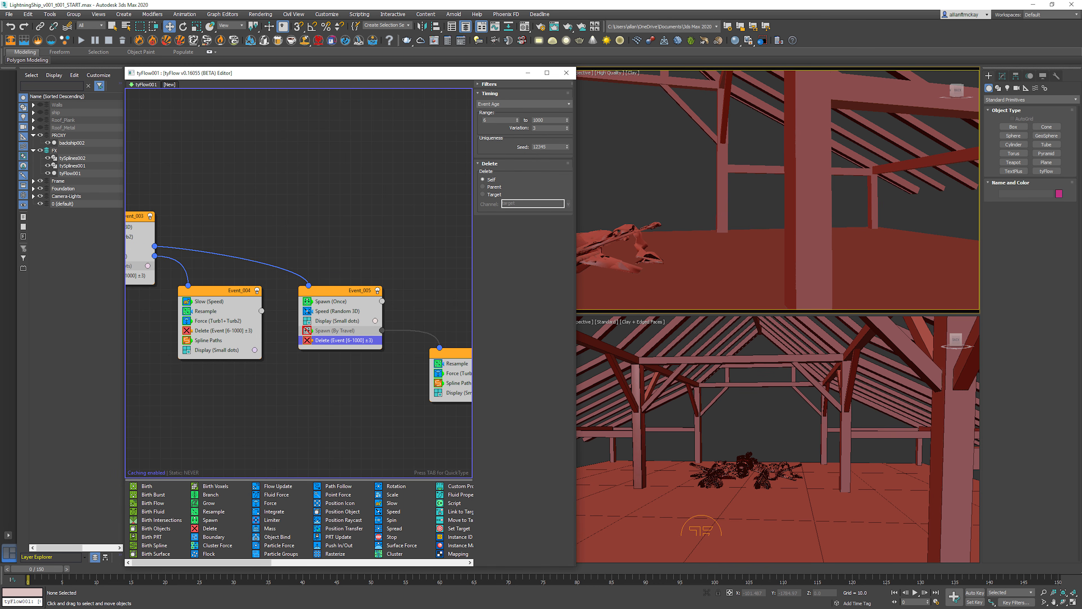
left_click(494, 120)
type("3")
key("Tab")
Step: Copy Event_005's Delete operator into Event_006 above Display, play the animation and return to the first frame
right_click(331, 341)
left_click(344, 347)
right_click(451, 390)
left_click(468, 407)
key("slash")
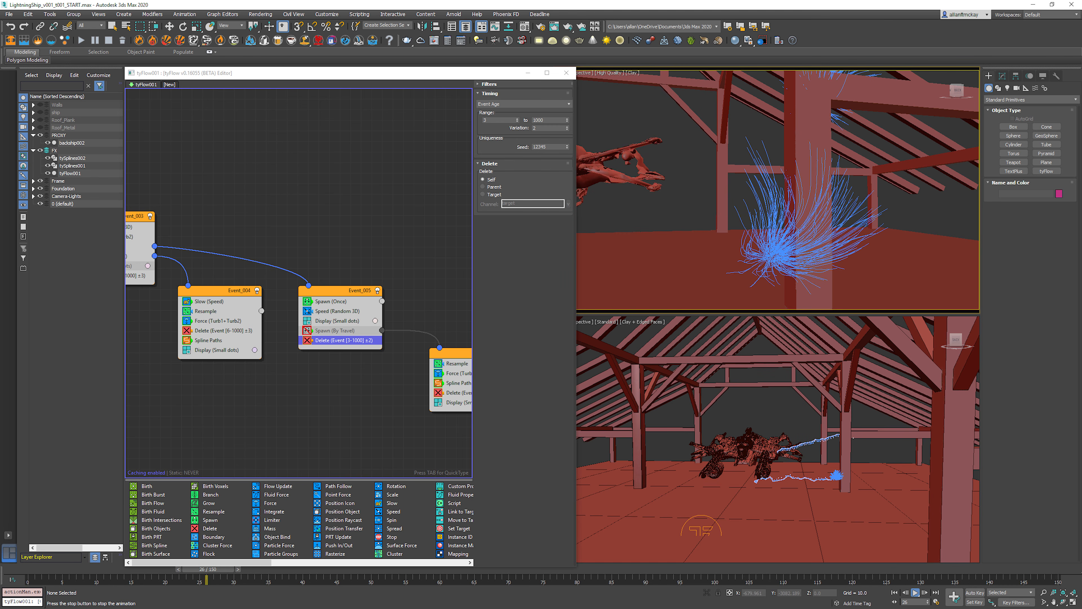
key("slash")
key("Home")
Step: Examine the settings of Event_006's Force, Event_005's Speed and the BaseParticles event's Object Bind operators
middle_click_drag(383, 260, 289, 265)
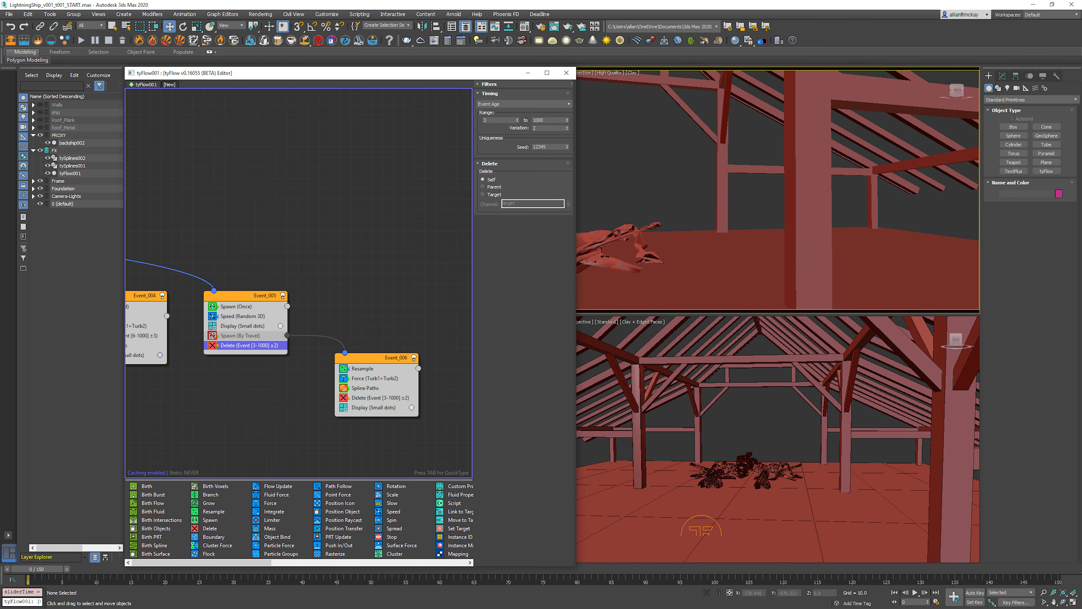
left_click(375, 378)
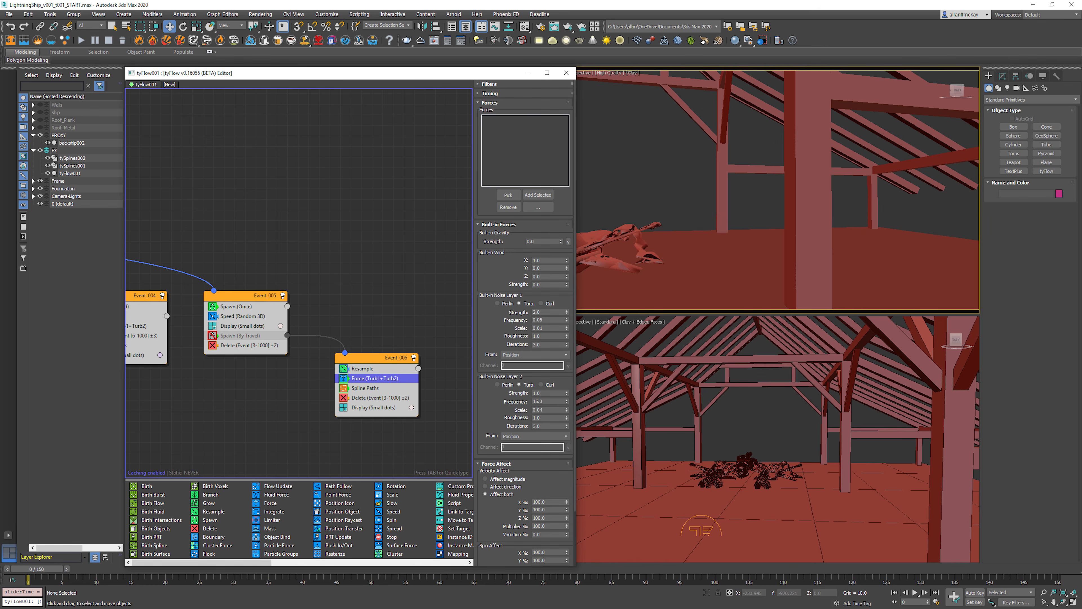
left_click(243, 316)
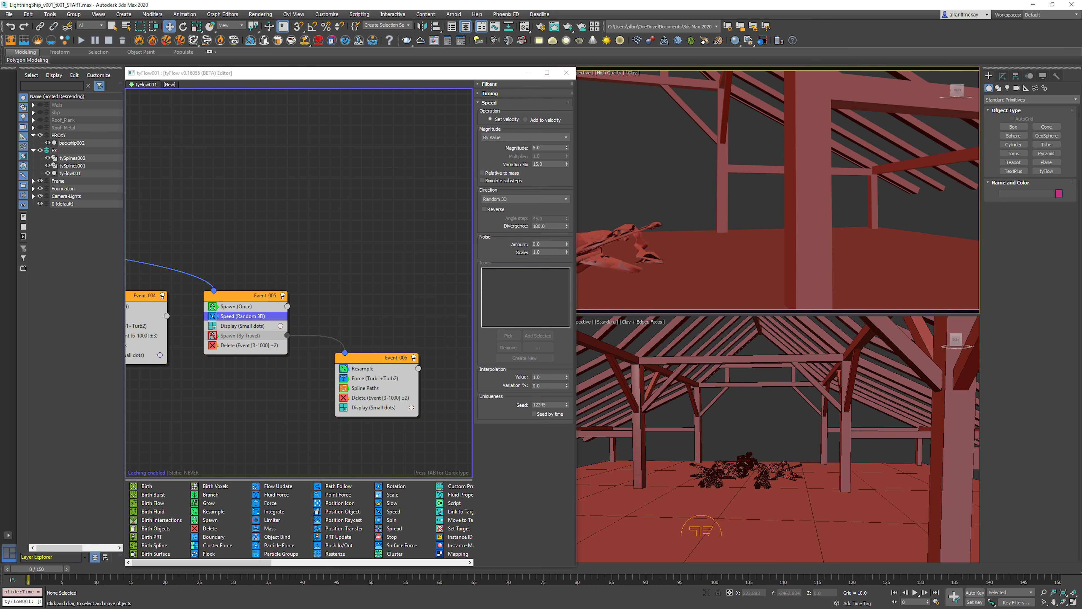
middle_click_drag(230, 255, 430, 263)
middle_click_drag(238, 264, 401, 308)
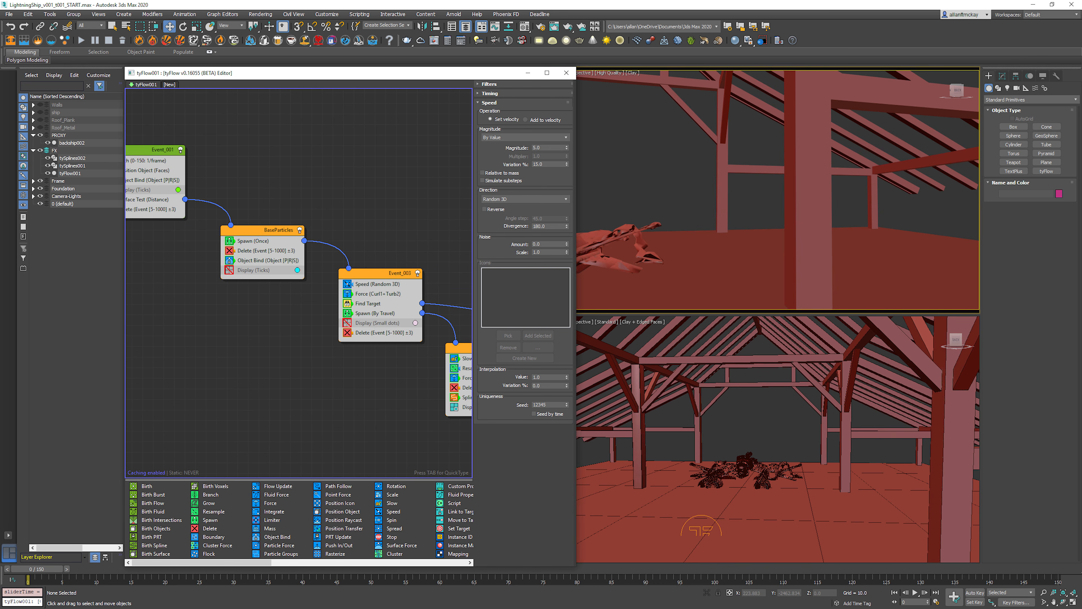
left_click(268, 261)
middle_click_drag(396, 315, 168, 247)
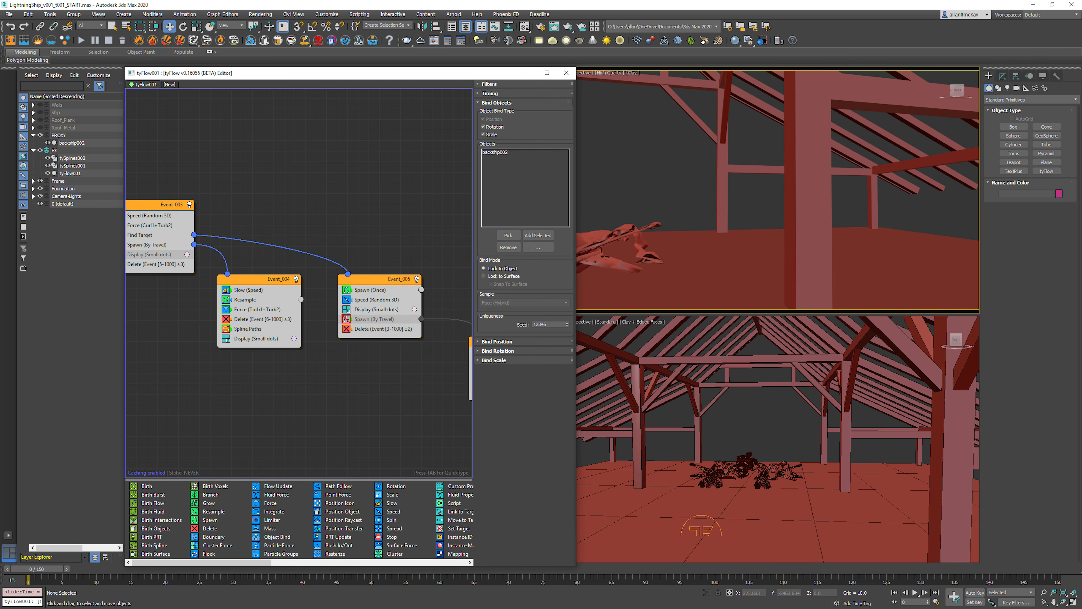
middle_click_drag(443, 298, 263, 269)
Step: Add an Object Bind operator at the start of Event_006, above Resample
left_click(299, 275)
left_click(333, 312)
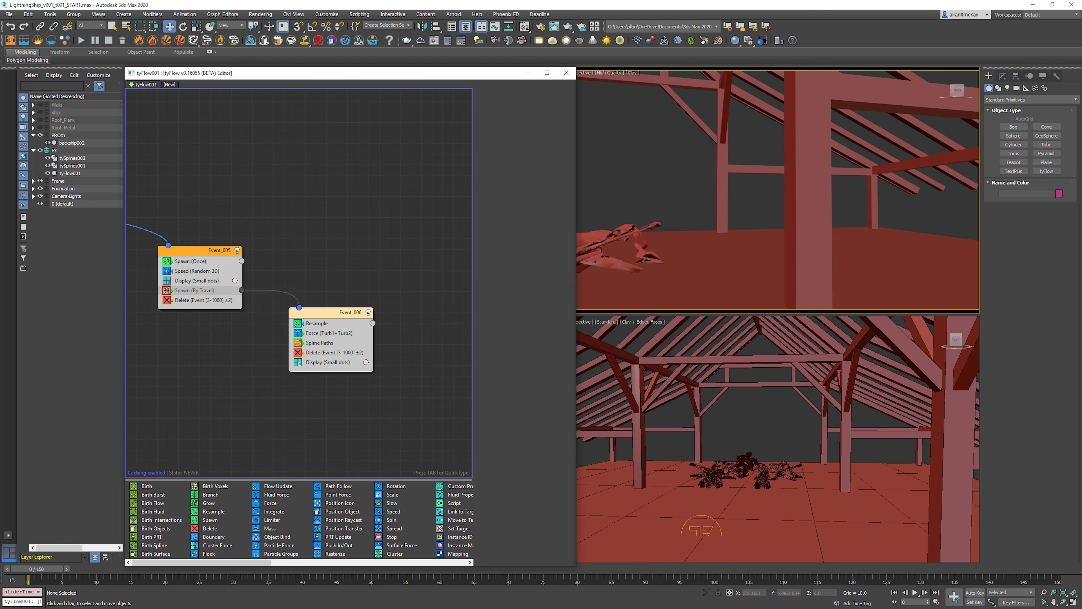
key("Tab")
type("objec")
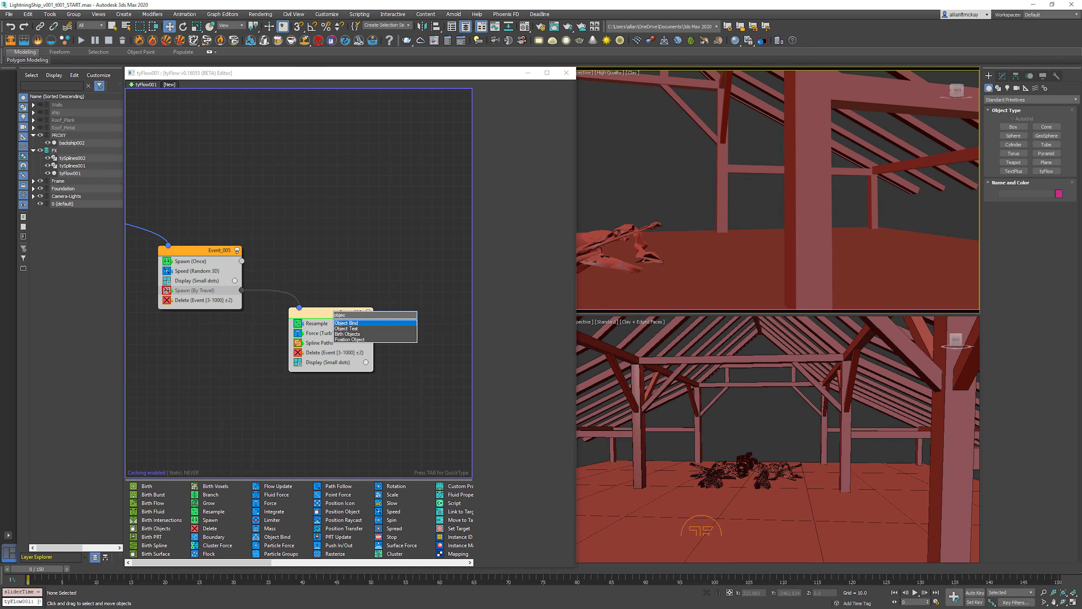
key("Return")
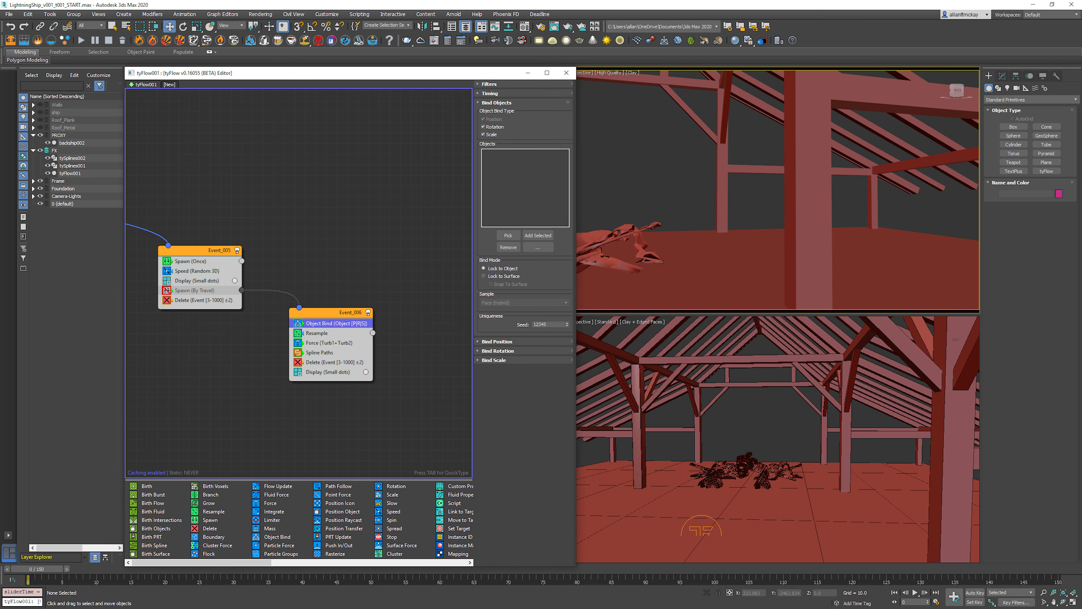
Step: Select in the scene all the frame objects listed in Event_001's Surface Test operator
middle_click_drag(196, 336, 461, 391)
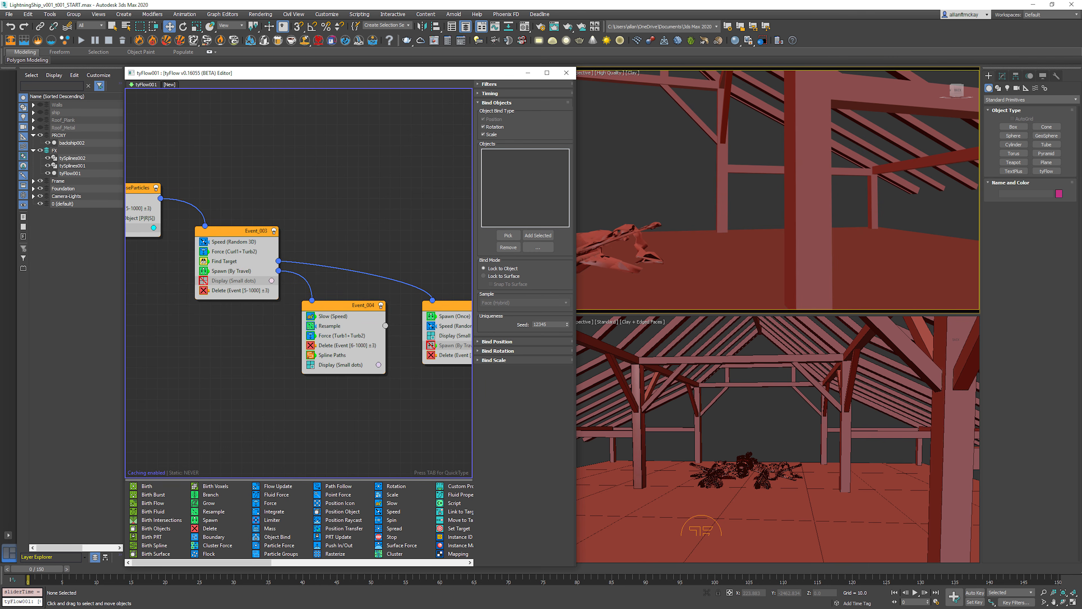
middle_click_drag(239, 298, 450, 319)
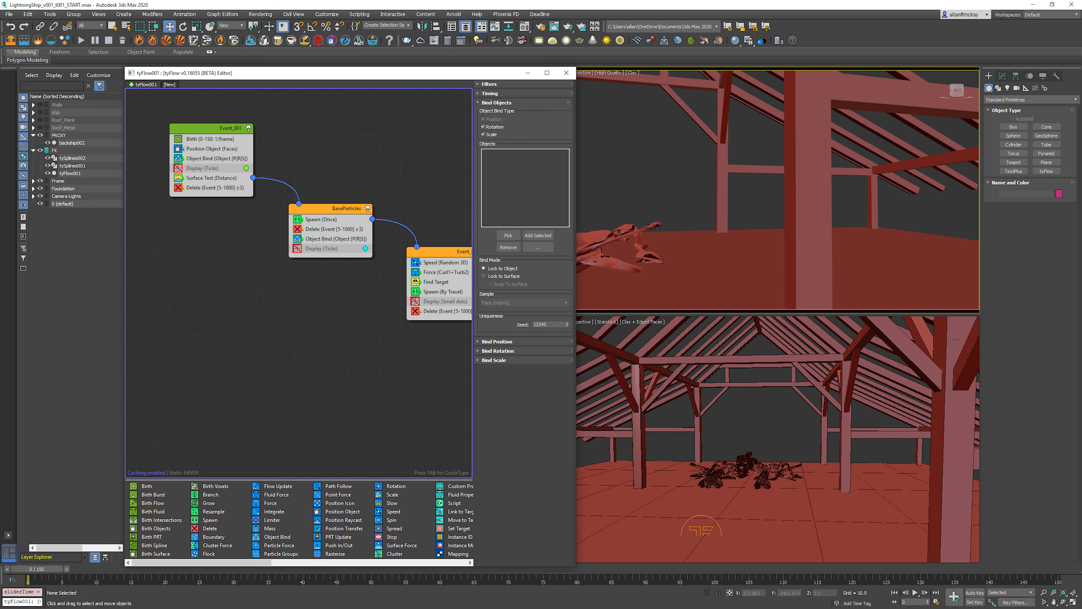
left_click(211, 177)
left_click(538, 191)
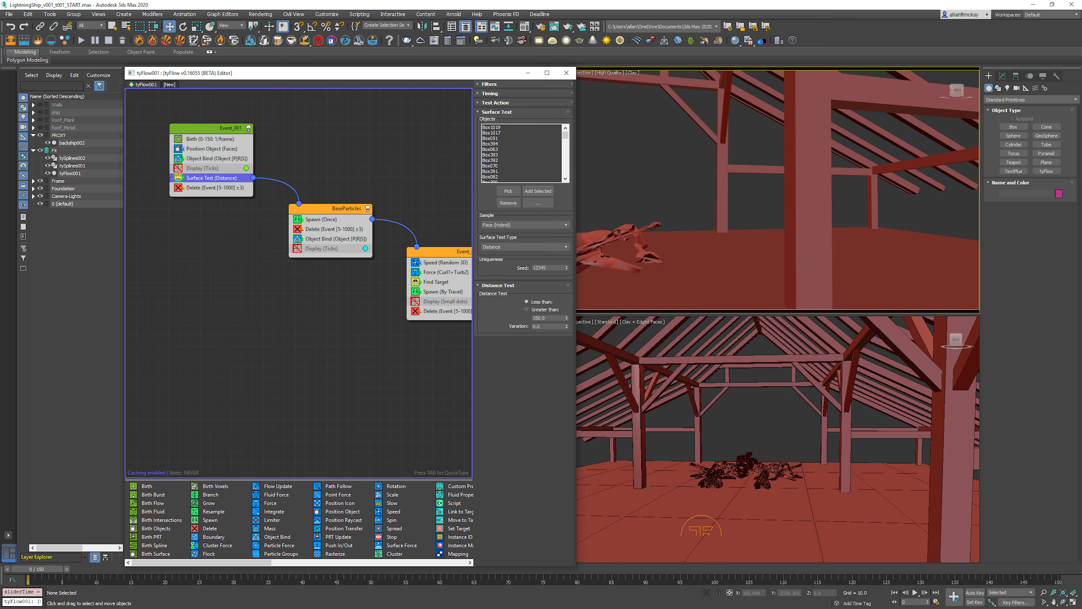
left_click(538, 202)
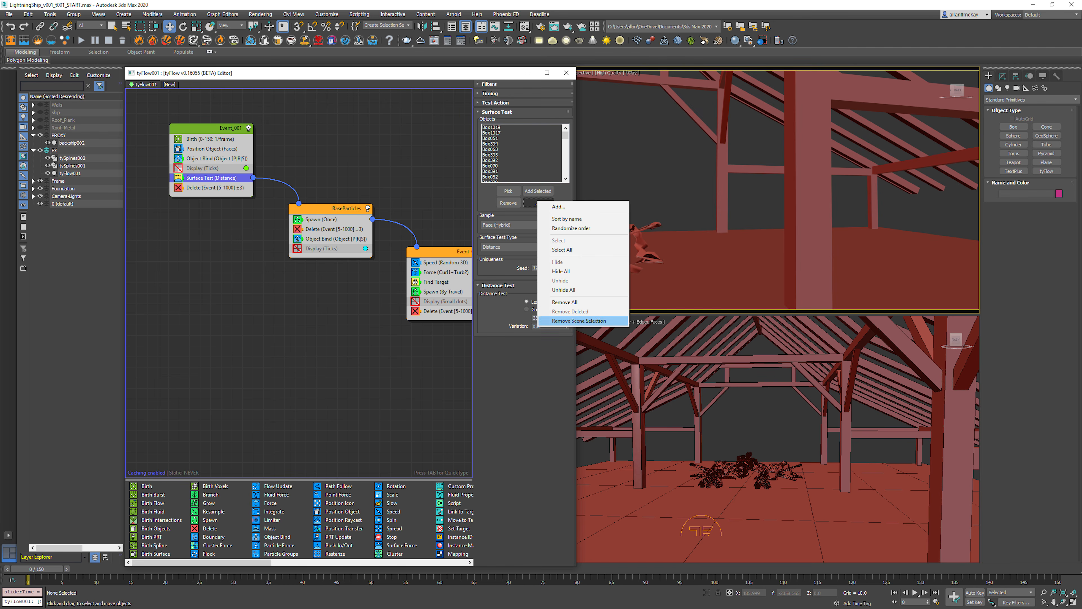
left_click(562, 249)
Step: Add the selected frame objects to the object list of Event_006's Object Bind operator
middle_click_drag(445, 272, 90, 204)
middle_click_drag(392, 273, 222, 231)
left_click(287, 286)
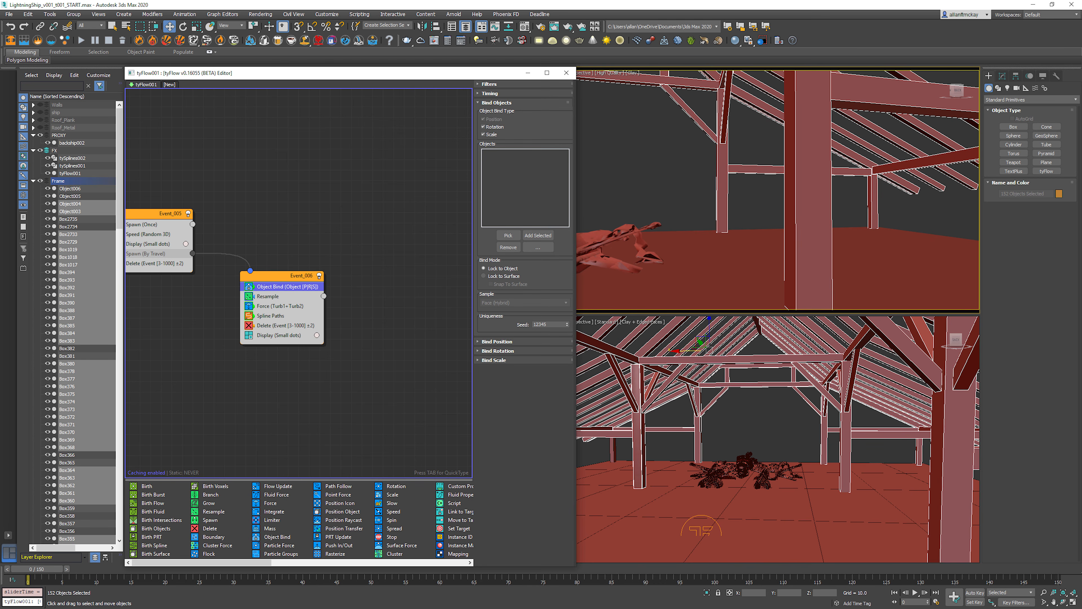
left_click(538, 235)
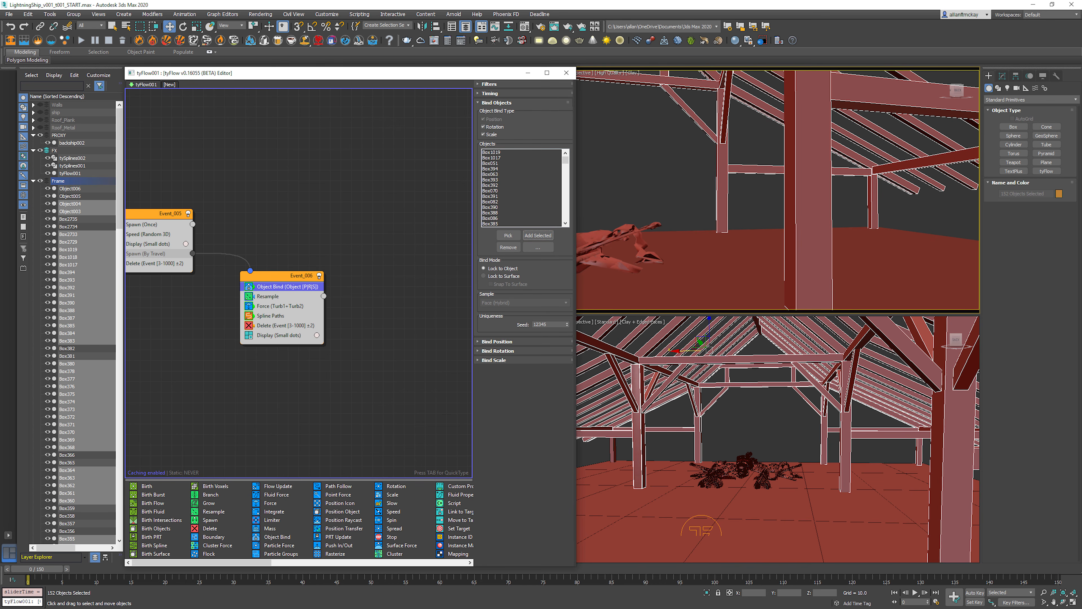
Step: Select the vertical post Box065 and run the animation forward to examine the burst where the lightning hits it
left_click(632, 177)
middle_click_drag(698, 179, 724, 182)
scroll(776, 189, "up", 3)
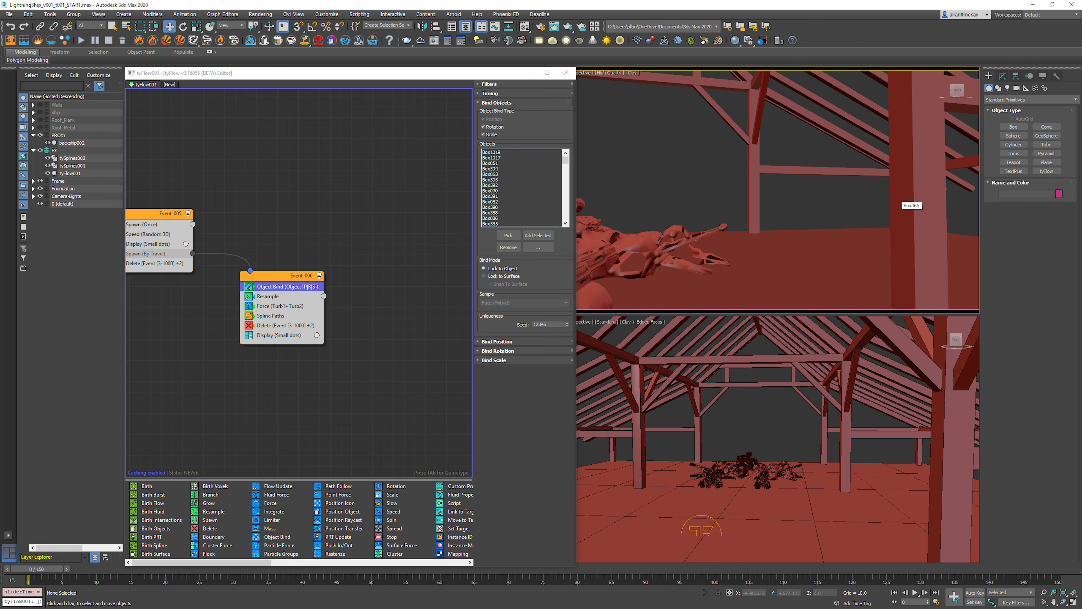
left_click(904, 200)
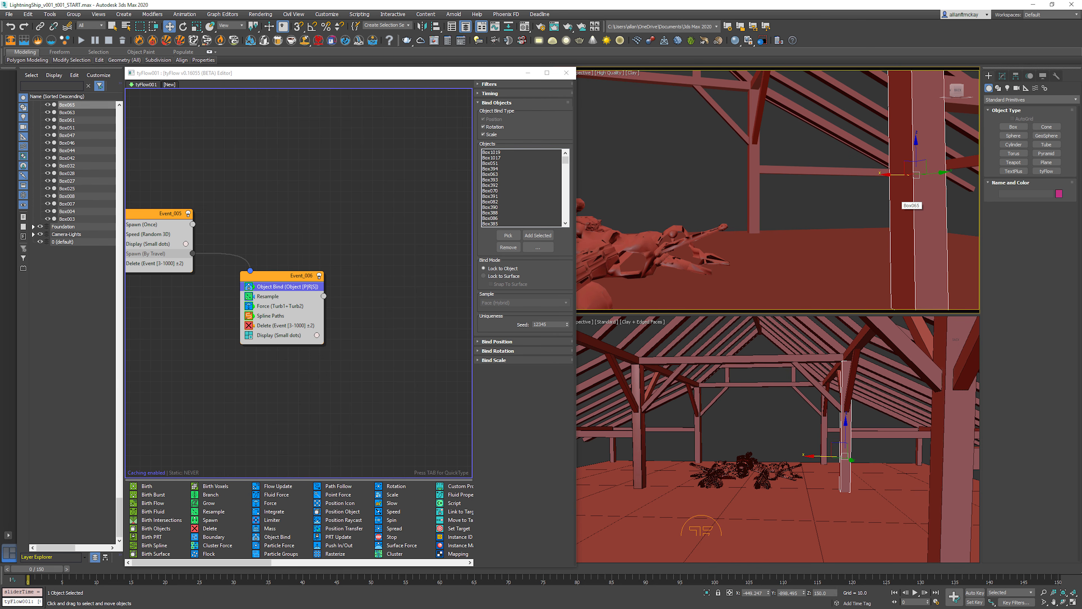
key("period")
key("period")
key("period")
key("period")
key("period")
key("period")
key("period")
key("period")
key("period")
key("period")
key("period")
key("period")
key("period")
key("period")
key("period")
key("period")
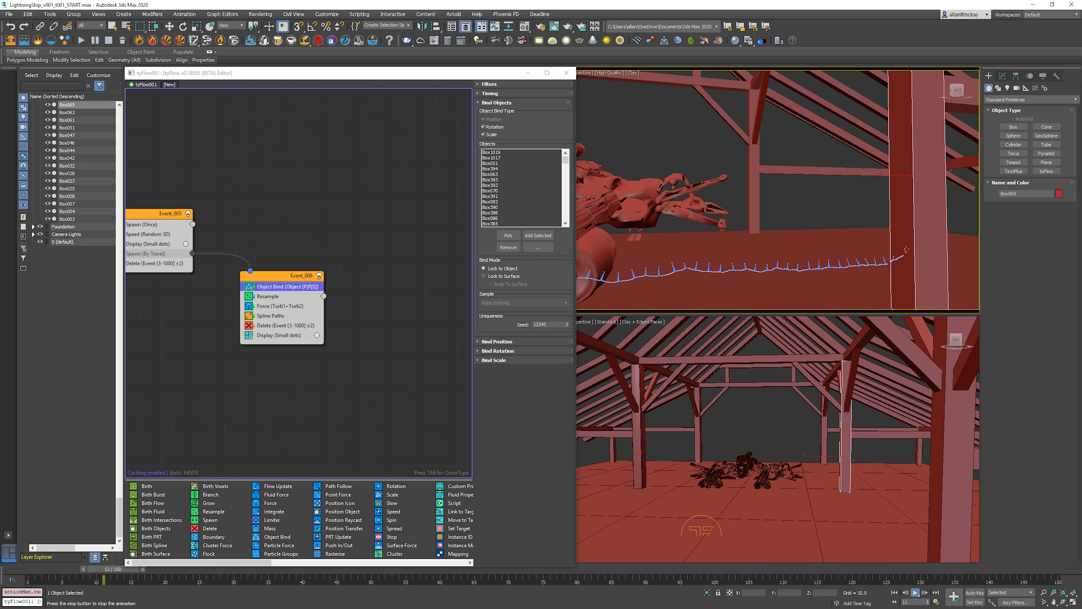
middle_click_drag(903, 201, 705, 196)
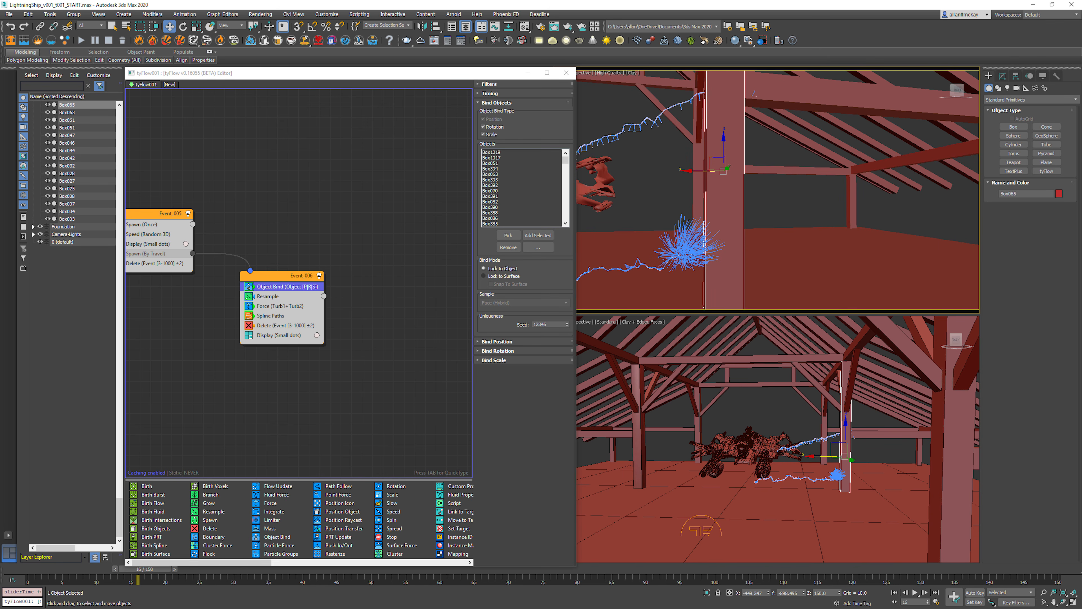
Step: Set Event_006's Object Bind mode to Lock to Surface and check the burst over neighbouring frames
left_click(503, 277)
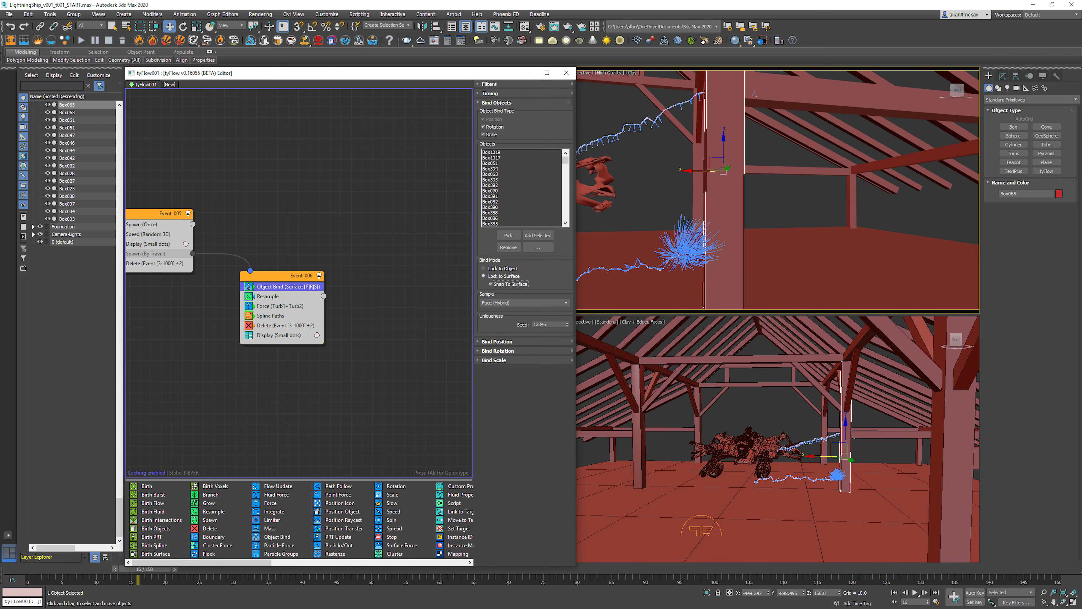
middle_click_drag(720, 196, 728, 197)
key("comma")
key("comma")
key("period")
key("period")
key("period")
key("comma")
key("comma")
key("comma")
key("period")
key("period")
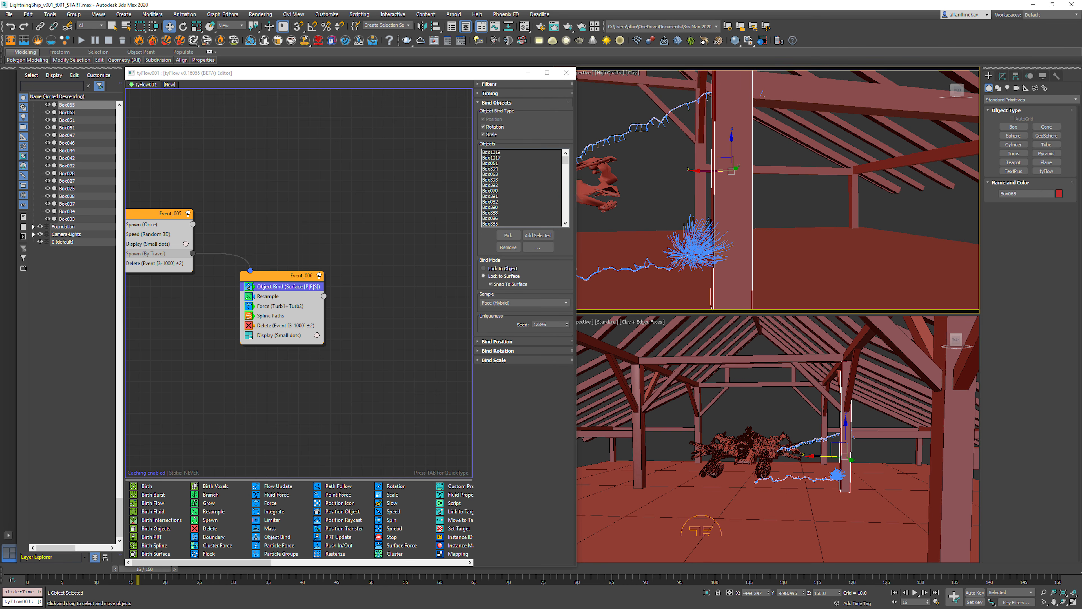
Step: Enable Event_005's Spawn (By Travel) operator that feeds Event_006 and advance the animation several frames
middle_click_drag(264, 239, 362, 243)
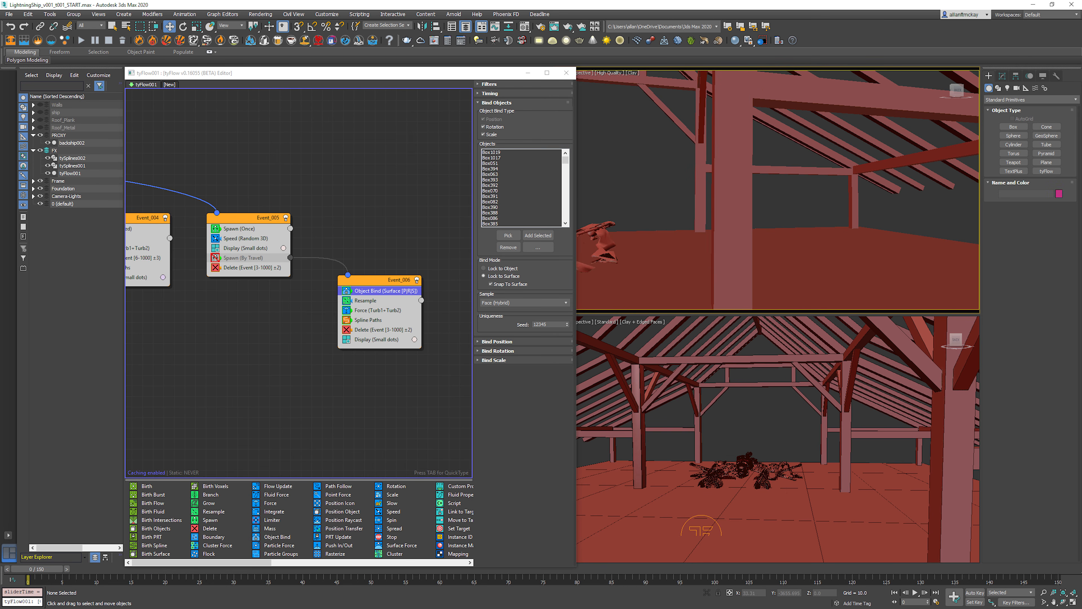
left_click(215, 258)
key("period")
key("period")
key("period")
key("period")
key("period")
key("period")
key("period")
key("period")
key("period")
key("period")
key("period")
key("period")
key("period")
key("period")
key("period")
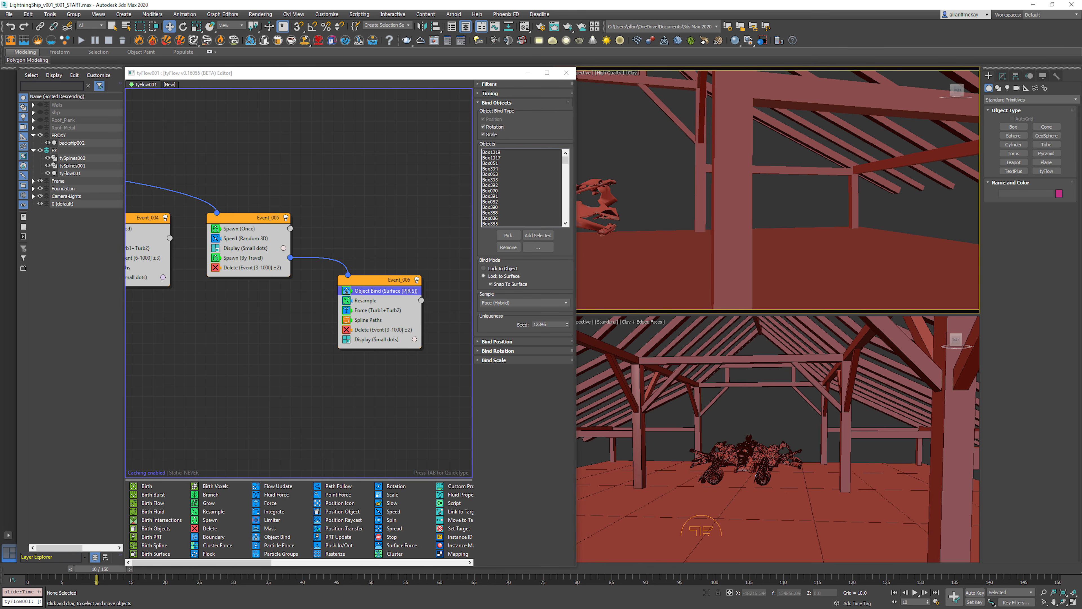
key("period")
Step: Replay the animation from the first frame and examine the spline arcs reaching the post from a new angle
middle_click_drag(750, 192, 810, 188, "alt")
key("slash")
key("slash")
key("w")
key("F3")
middle_click_drag(801, 192, 756, 179, "alt")
key("F3")
key("Home")
key("slash")
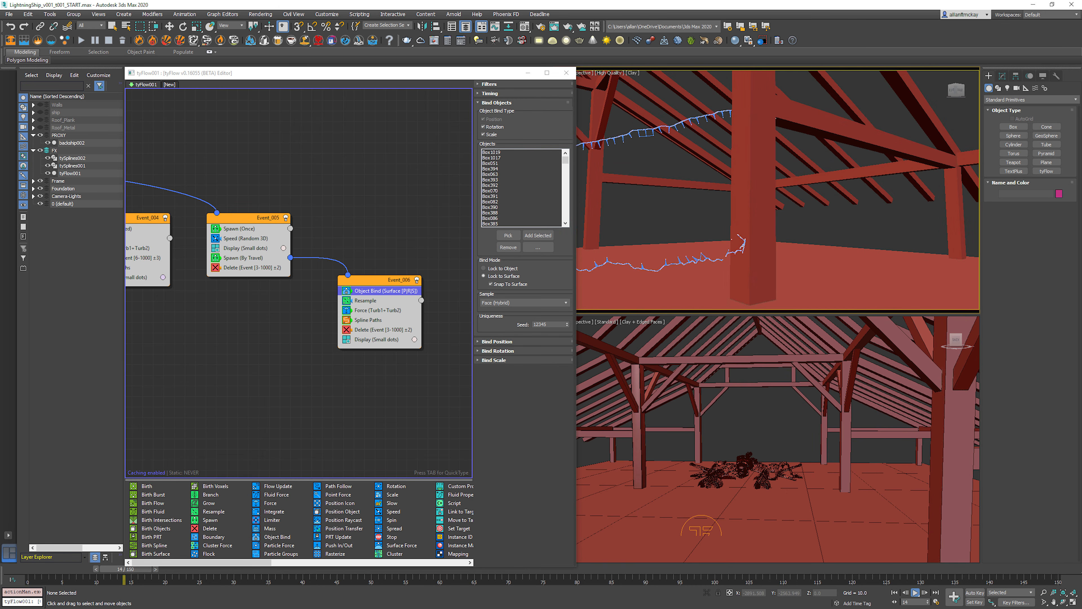
key("slash")
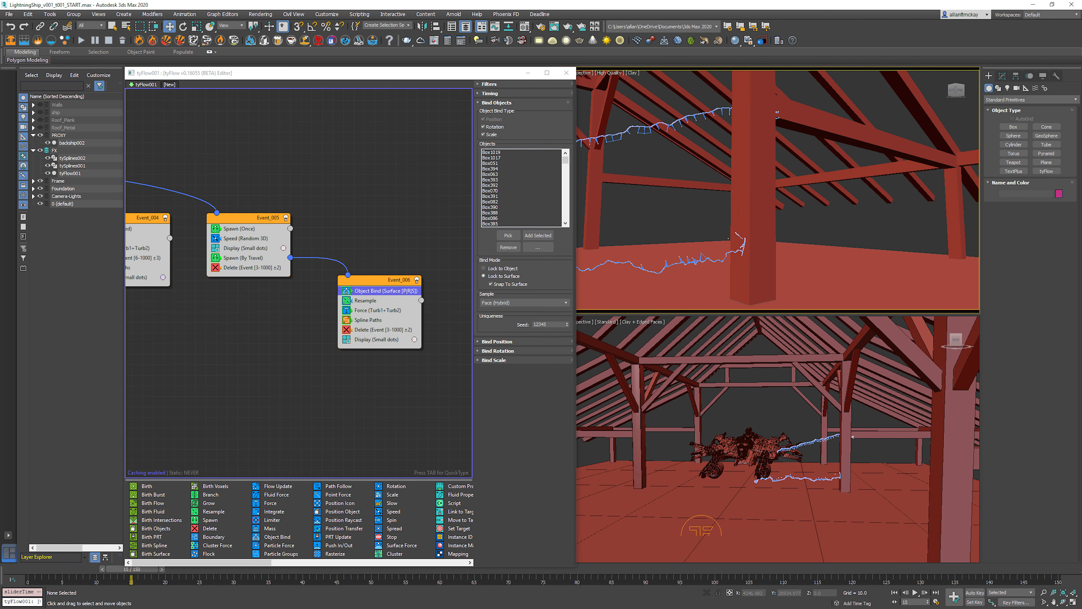
Step: Set Event_005's Spawn (Once) operator to 10 offspring with 35% variation, and open the event's Speed operator
left_click(240, 229)
double_click(540, 297)
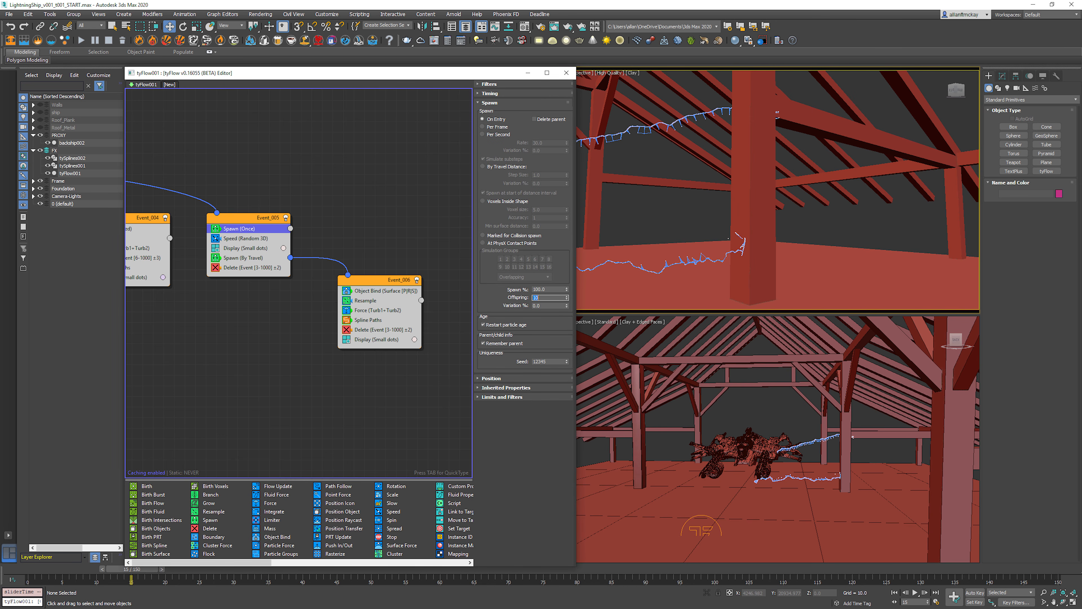
key("Tab")
type("35")
key("Return")
left_click(246, 238)
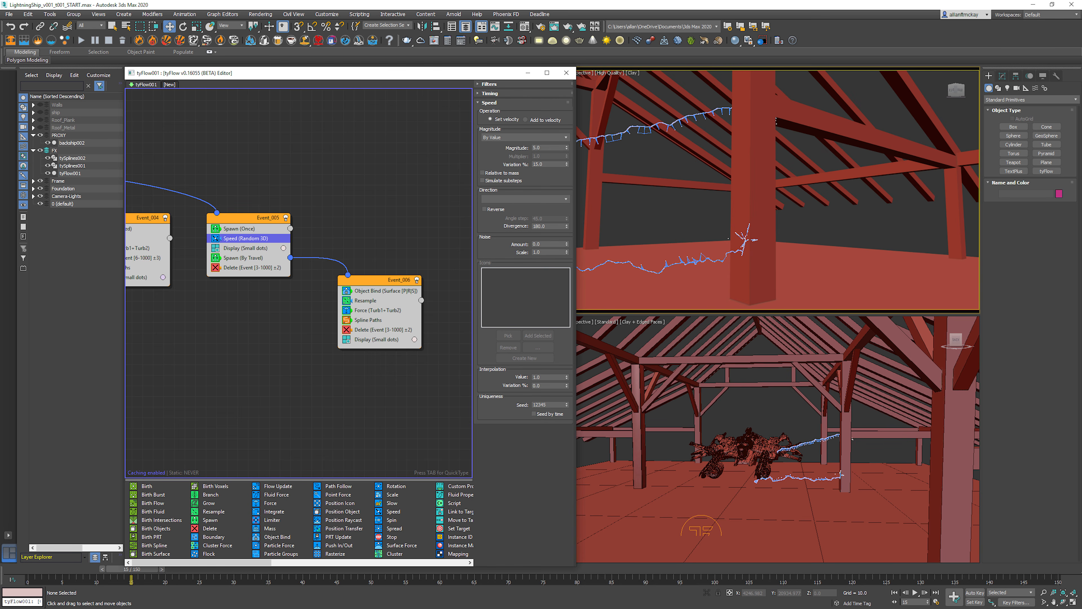
Step: Copy Event_006's Force operator and paste it into Event_005 above the Spawn (By Travel) operator
double_click(540, 164)
left_click(362, 205)
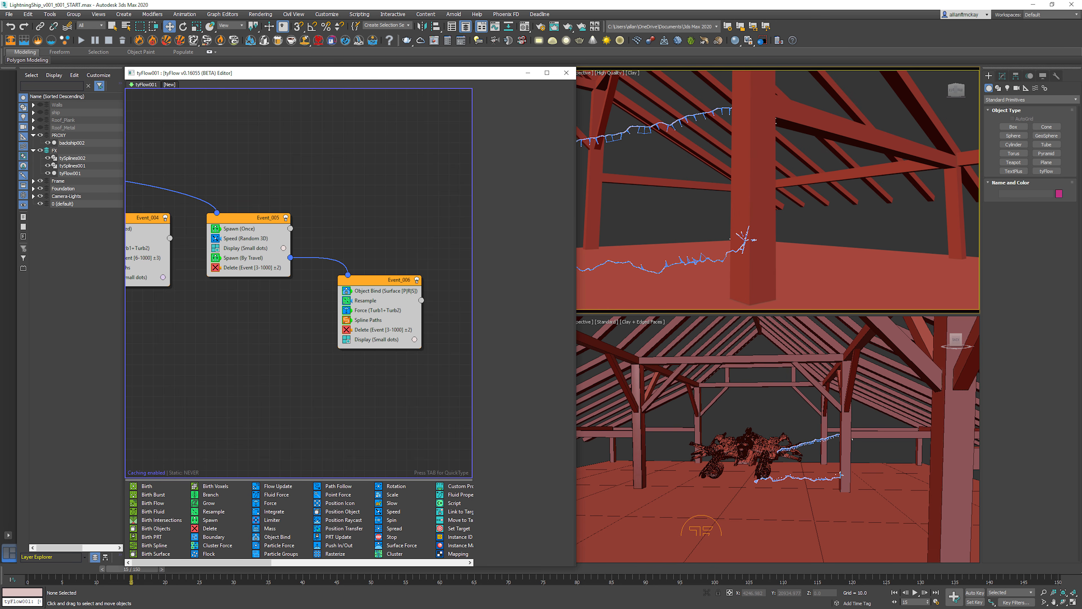
right_click(383, 310)
left_click(404, 315)
right_click(247, 246)
left_click(273, 264)
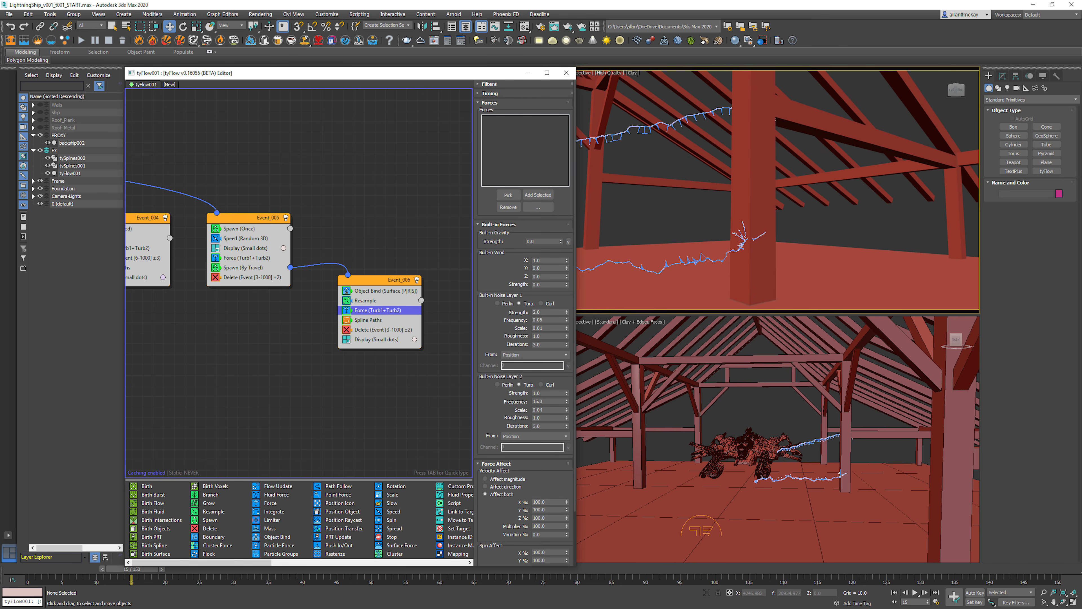
left_click(673, 213)
Step: Set noise layer 1 of Event_005's Force operator to strength 5 and frequency 0.5
left_click(247, 258)
double_click(541, 311)
type("6")
key("Return")
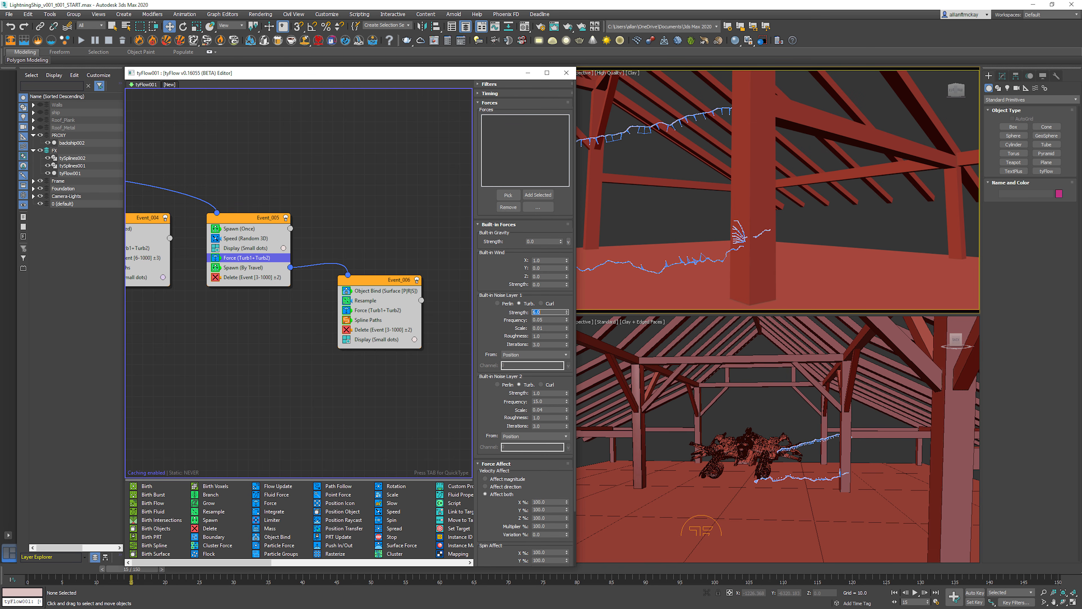
type("5")
key("Tab")
type("0.1")
key("Return")
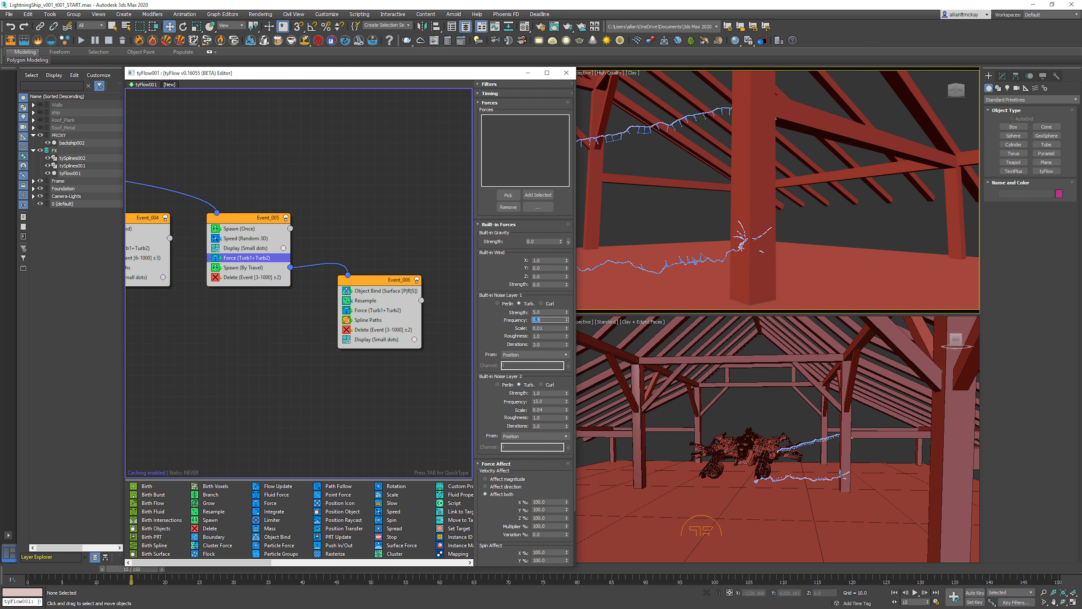
Step: Set the noise layer 1 scale of Event_005's Force to 0.1 and play the animation to check the burst
key("Tab")
type("0.05")
key("Return")
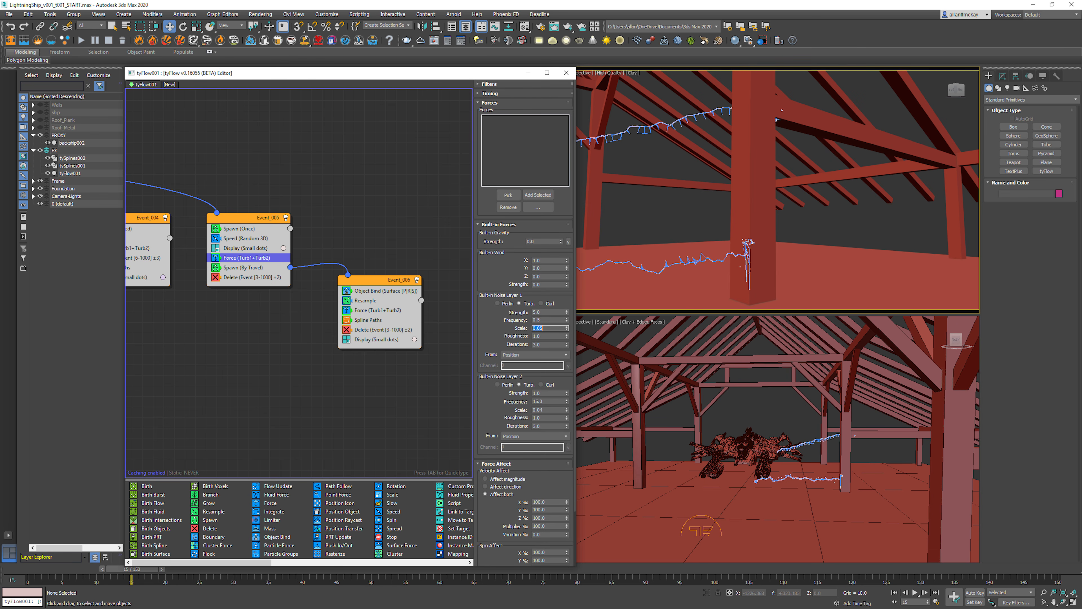
type(".1")
key("Return")
left_click_drag(132, 568, 182, 569)
key("/")
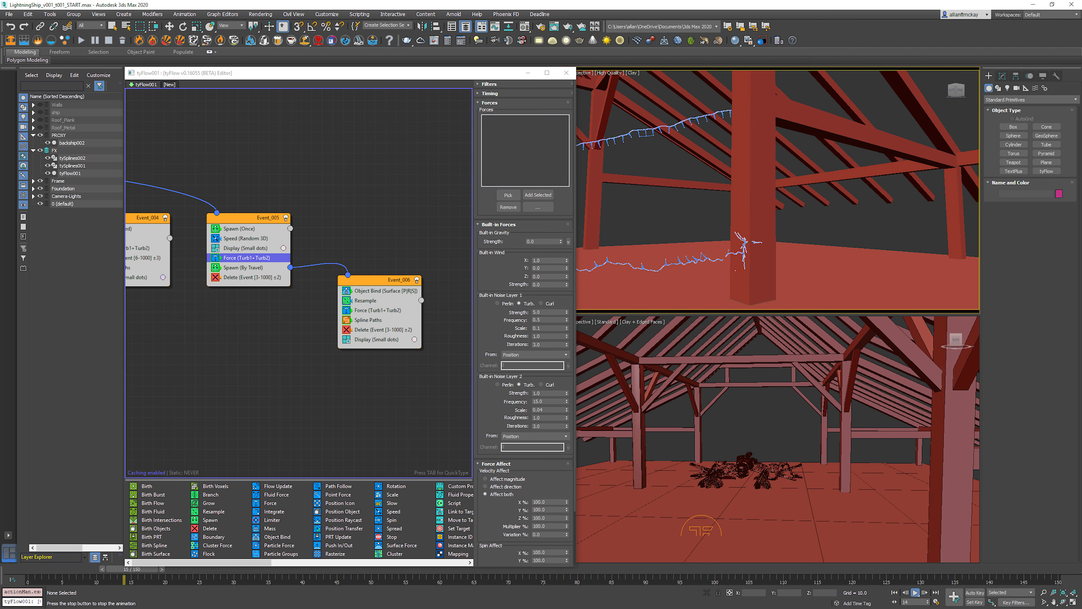
key("/")
key("Home")
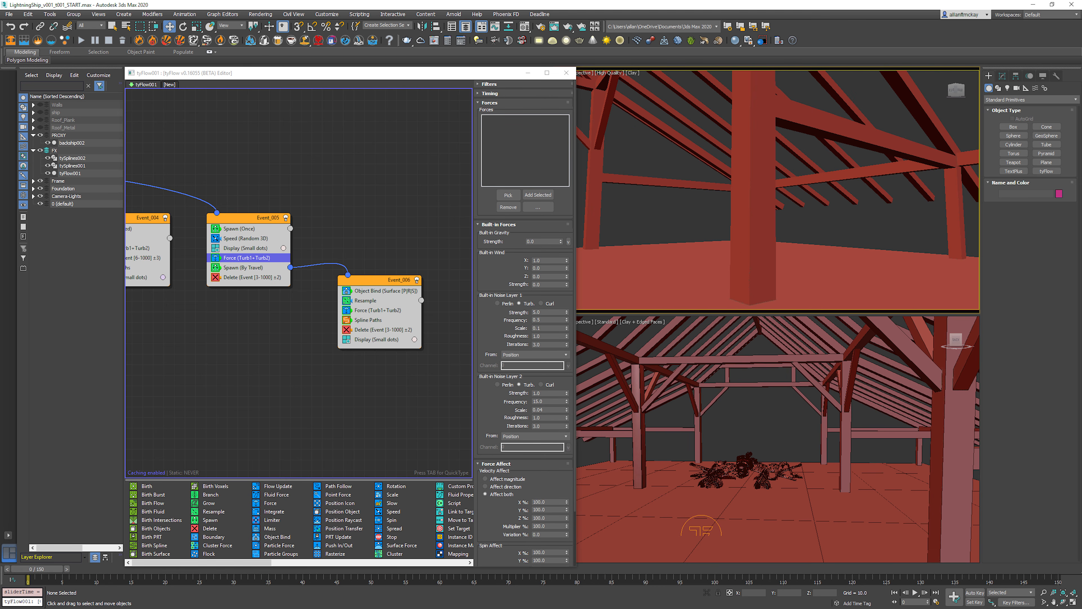
Step: Set the noise layer 2 strength of Event_005's Force to 5 and play the animation
double_click(538, 393)
key("/")
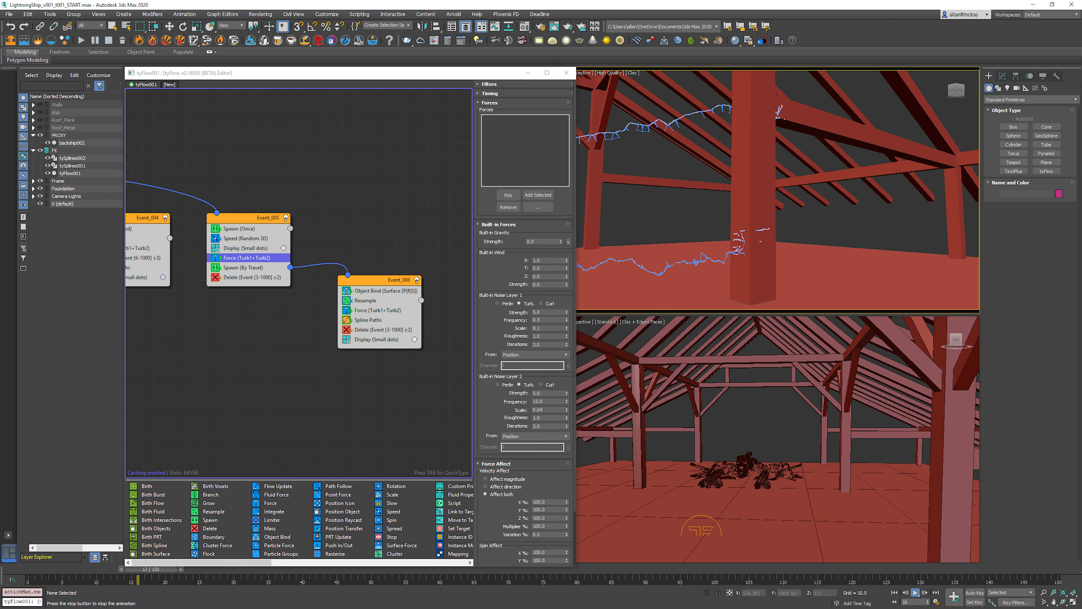
key("/")
Step: Examine the impact splines on the post during playback in wireframe and shaded display
mouse_move(792, 188)
middle_mouse_down("alt")
mouse_move(710, 185)
mouse_move(769, 213)
middle_mouse_up("alt")
key("F3")
key("F3")
key("F3")
key("/")
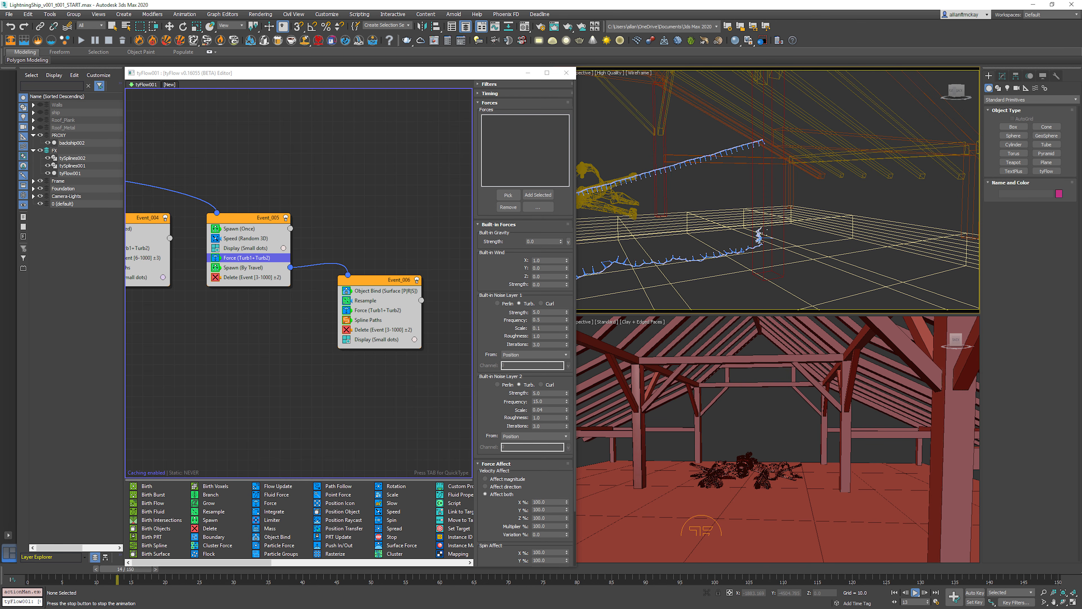
key("/")
key("F3")
key("alt+z")
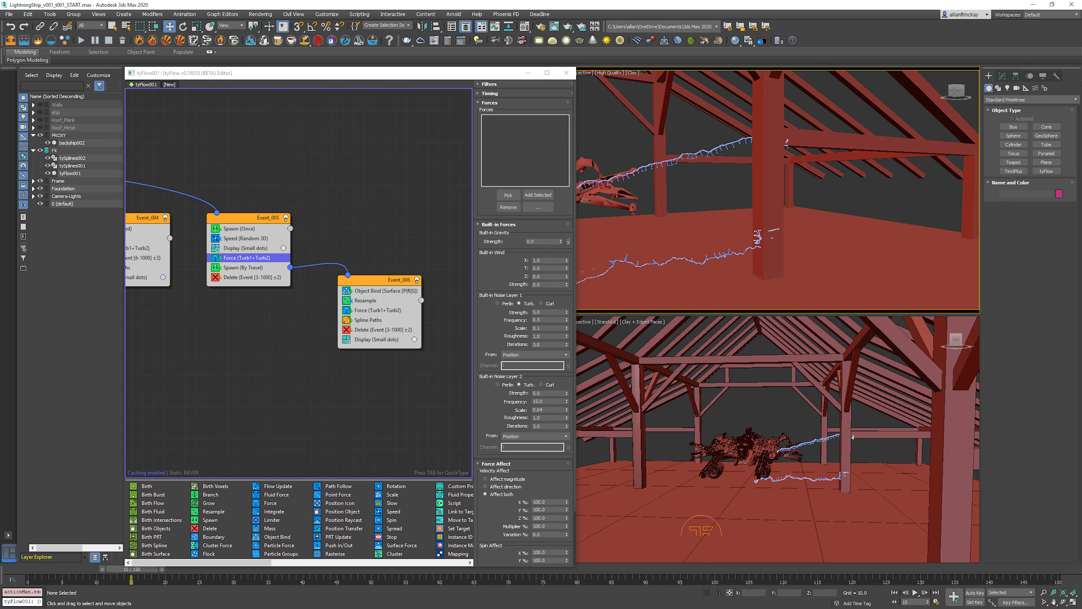
Step: Frame both the ship and the post, and replay the animation from the first frame to review the arcs
left_click_drag(786, 143, 918, 91)
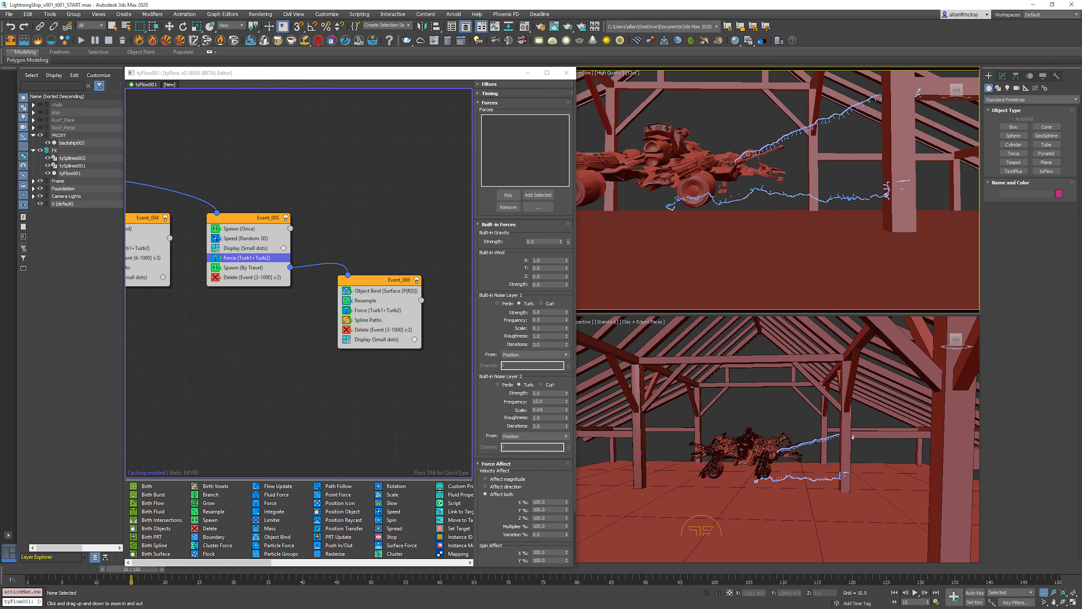
key("Home")
key("w")
key("/")
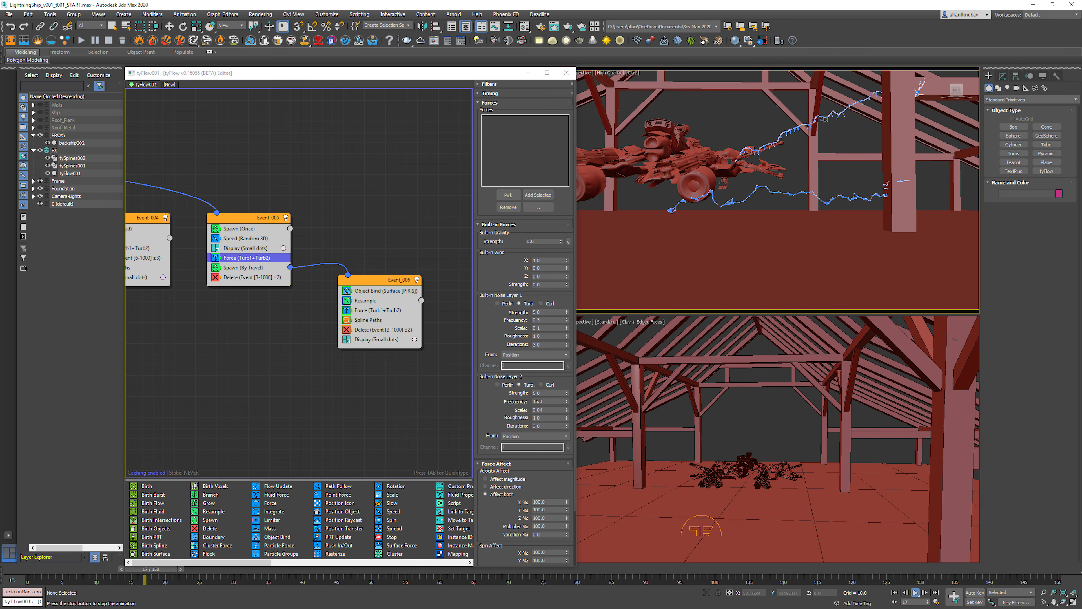
key("/")
key("Home")
key("/")
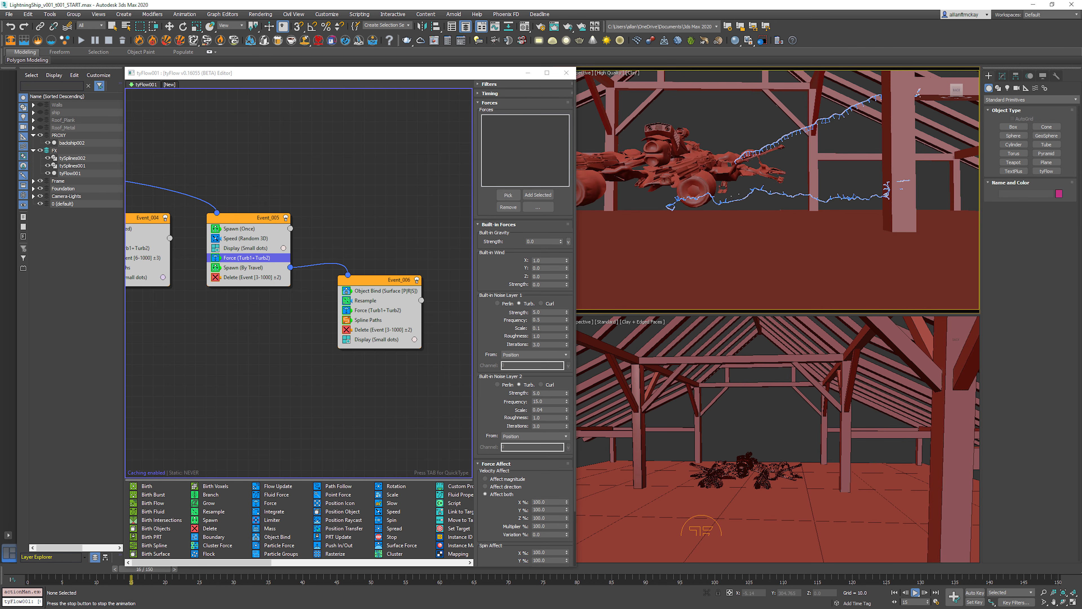
key("/")
Step: Paste a copy of Event_006 below the original and return to the first frame
left_click(359, 279)
right_click(359, 279)
left_click(373, 283)
right_click(335, 374)
left_click(355, 379)
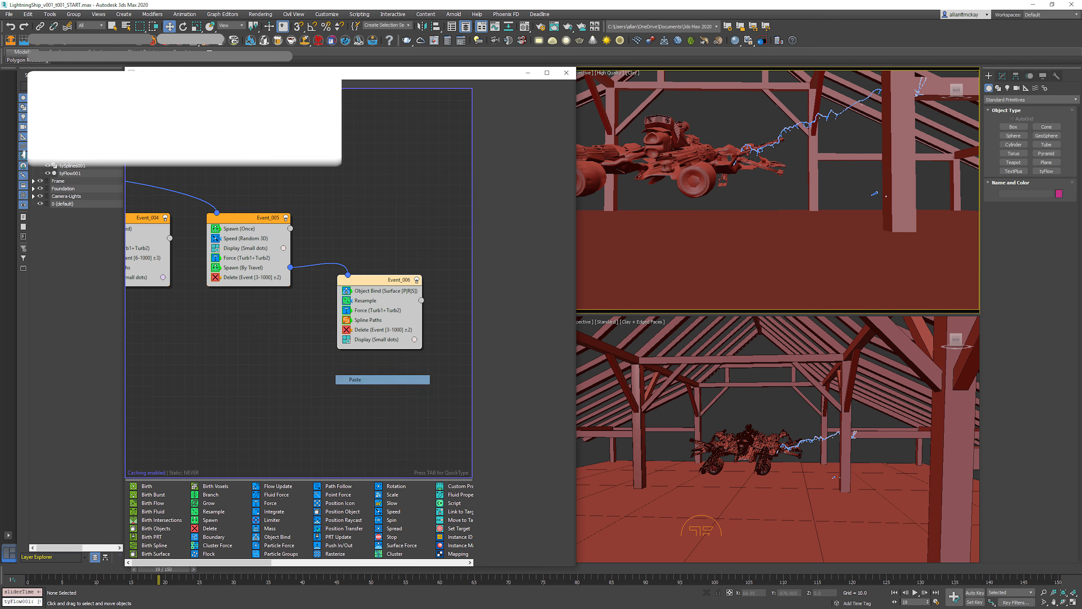
key("Home")
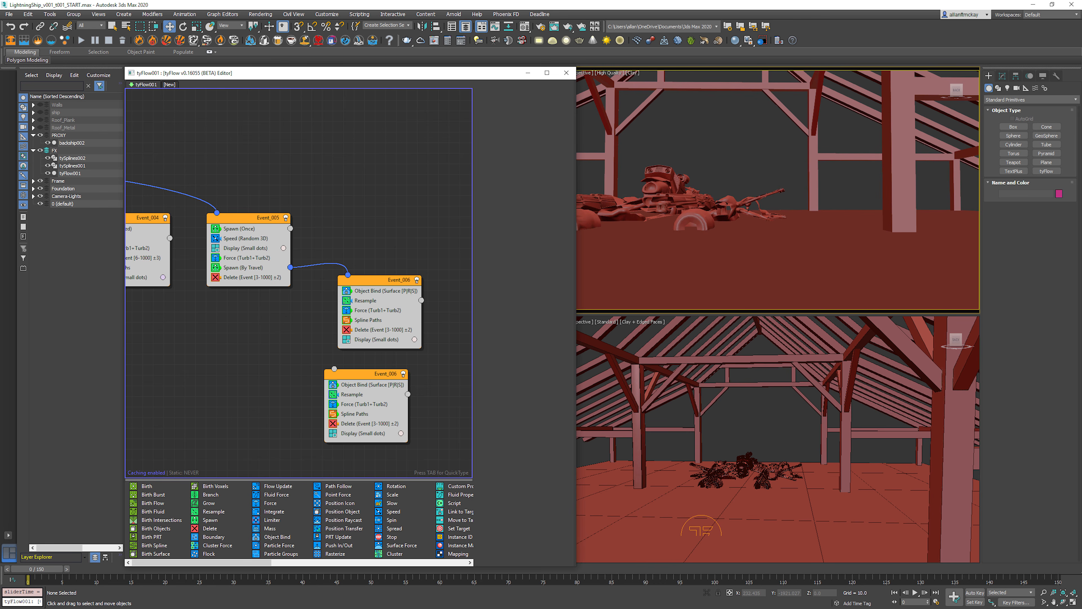
Step: Add a Spawn operator at the start of Event_006 and wire its output to the duplicated event
key("Tab")
type("spaw")
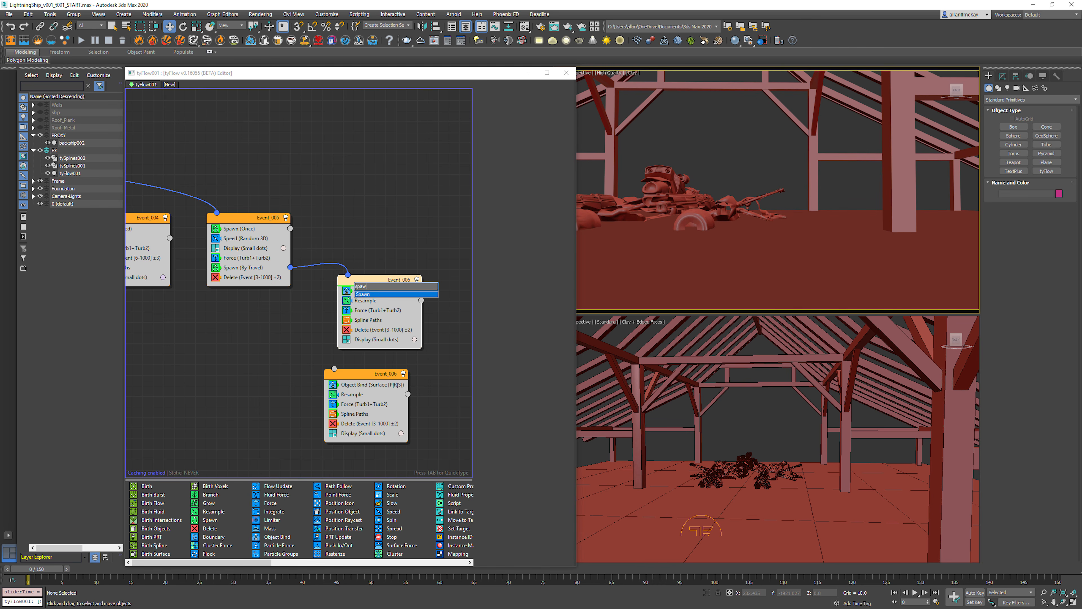
key("Return")
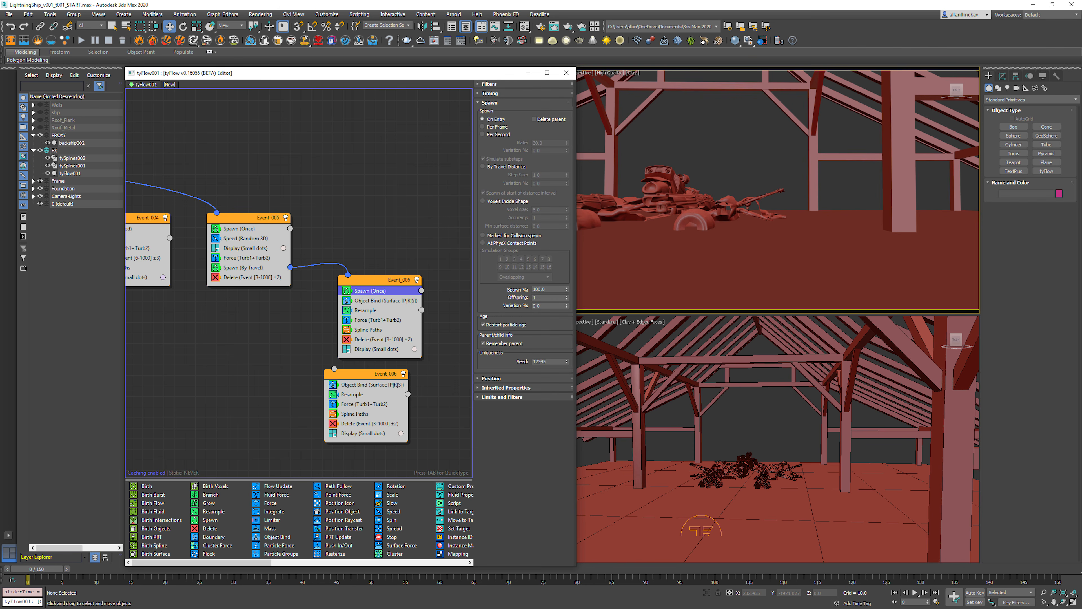
left_click_drag(421, 290, 463, 370)
key("slash")
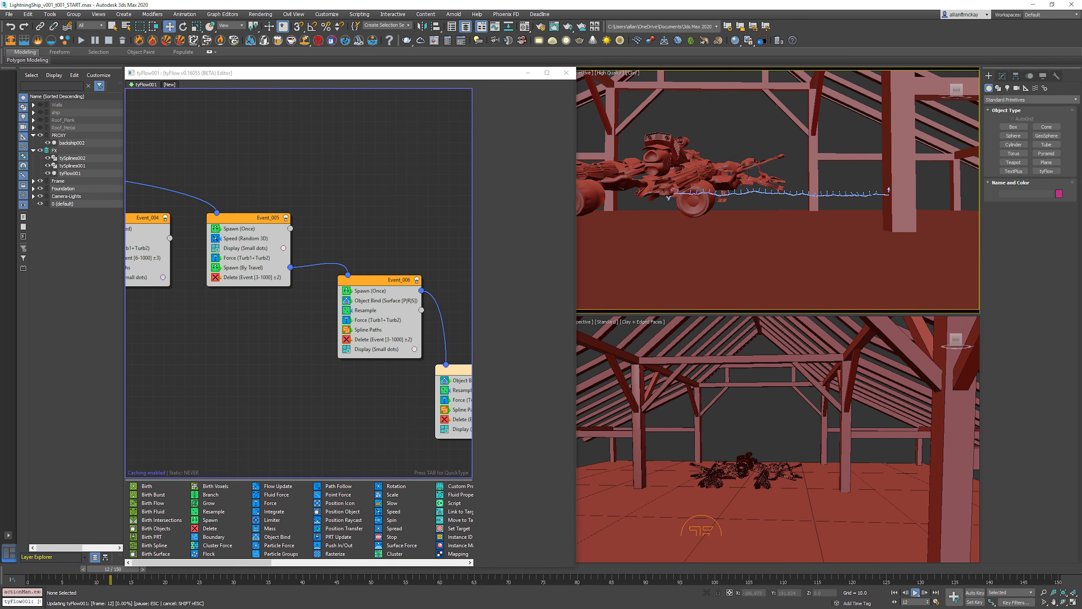
Step: Disable the duplicated event's Object Bind operator and replay the animation from the first frame
left_click(445, 380)
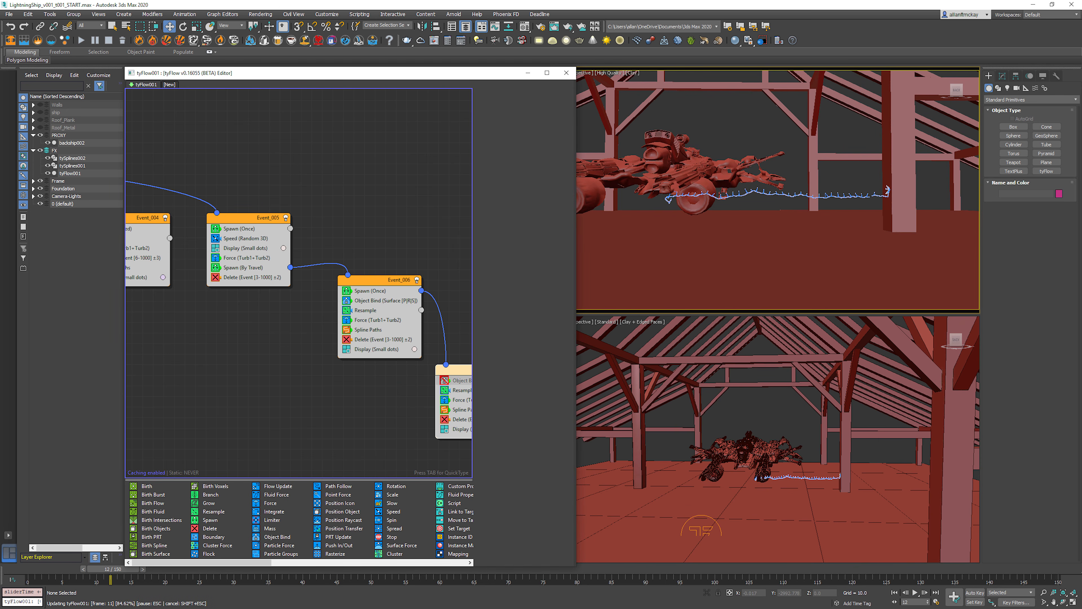
key("Home")
key("slash")
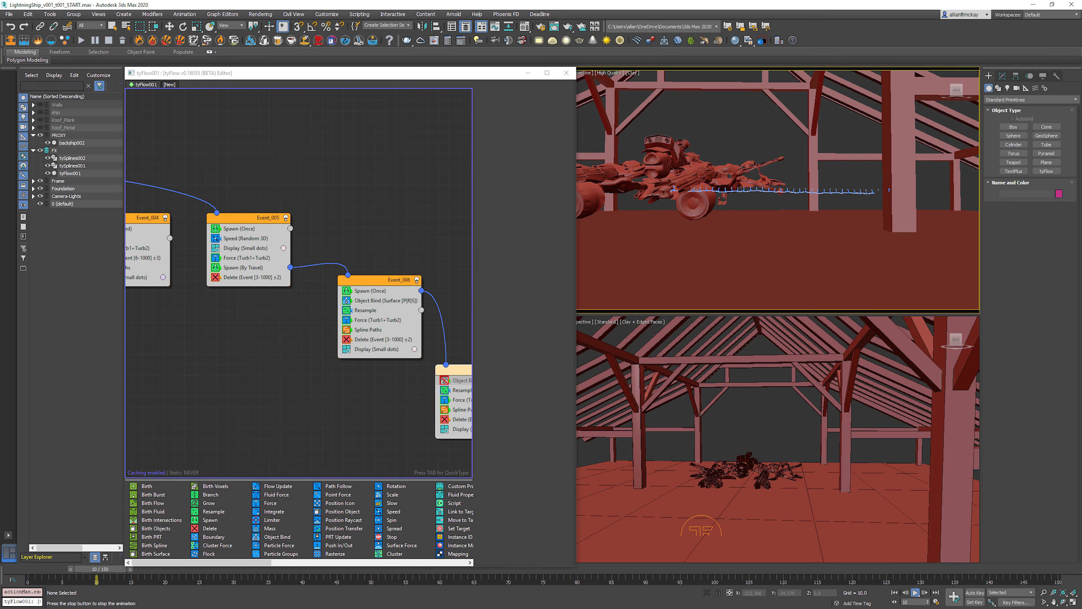
key("Home")
Step: Create a new spline path object for the duplicated event's Spline Paths operator and play the animation
left_click(461, 410)
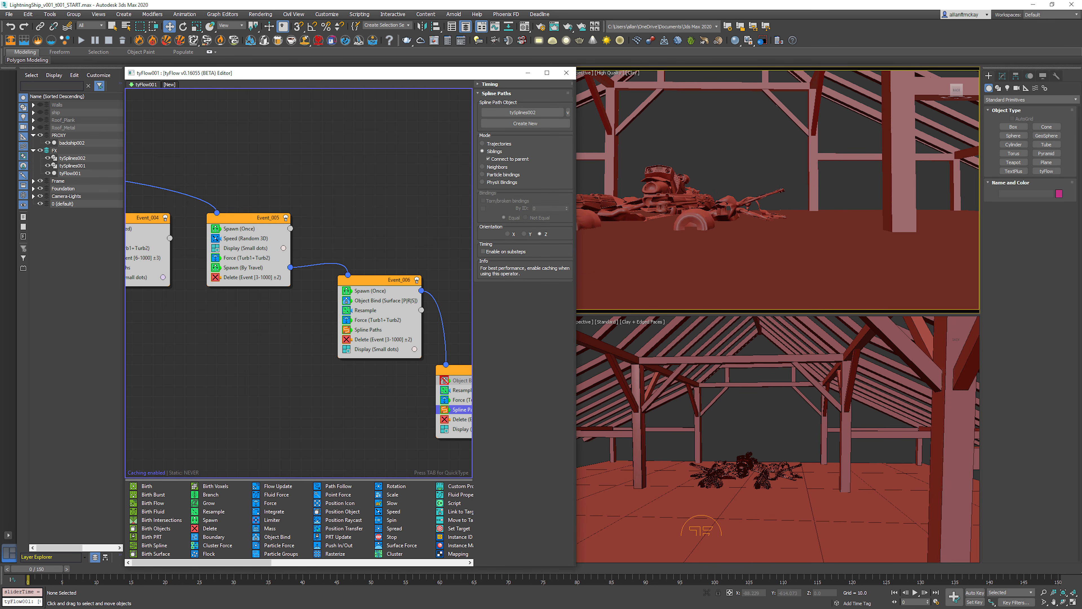
middle_click_drag(461, 410, 368, 400)
left_click(525, 124)
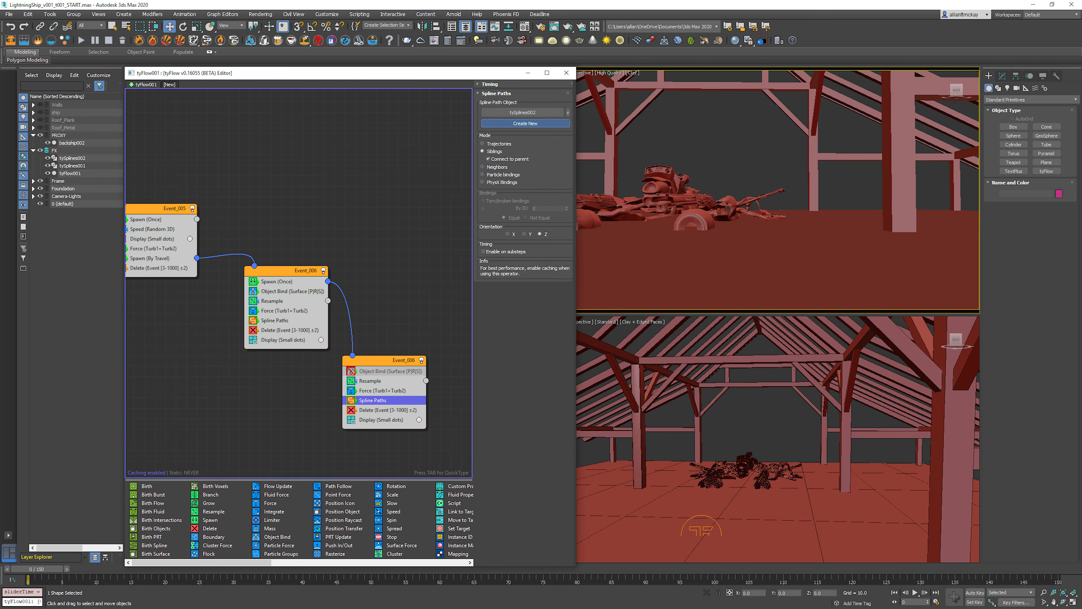
key("/")
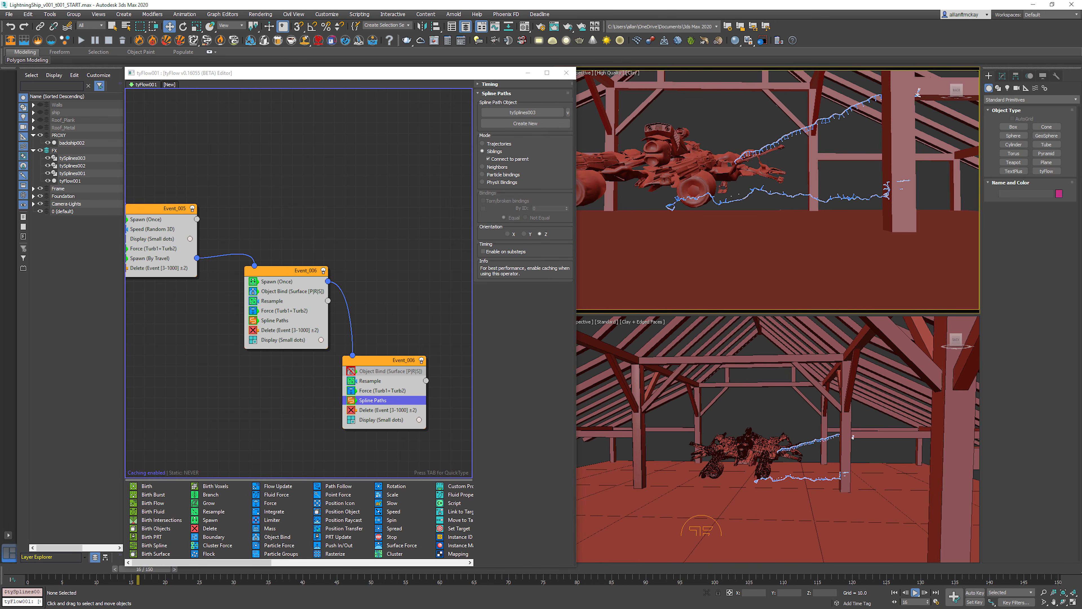
key("Home")
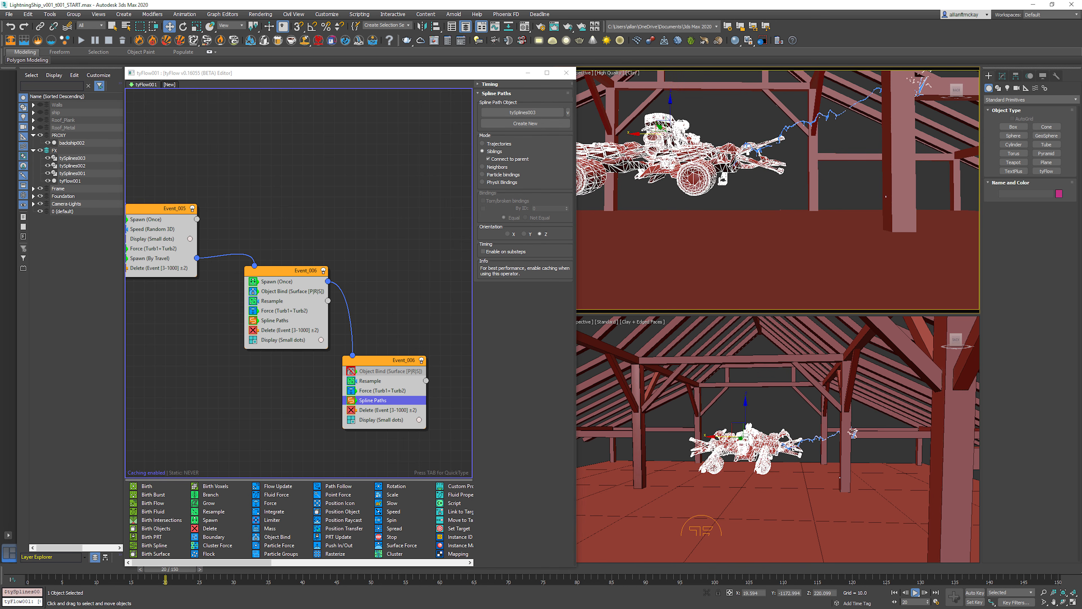
Step: Move the Spawn (Once) operator from Event_006 to just above Event_005's Delete and make it spawn by travel distance
left_click_drag(277, 281, 165, 266)
left_click_drag(169, 268, 166, 268)
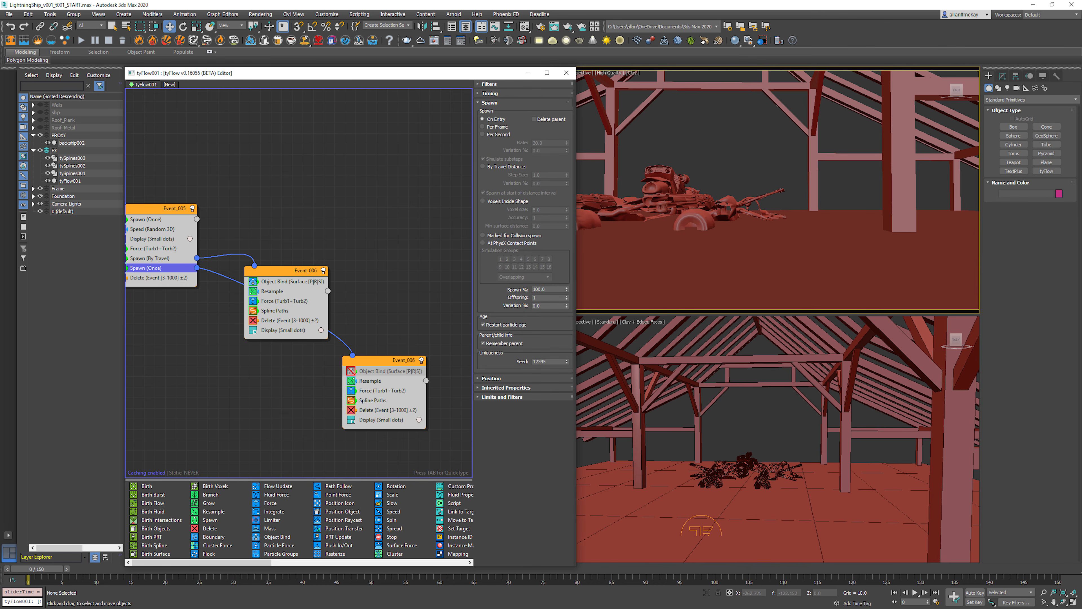
left_click(506, 166)
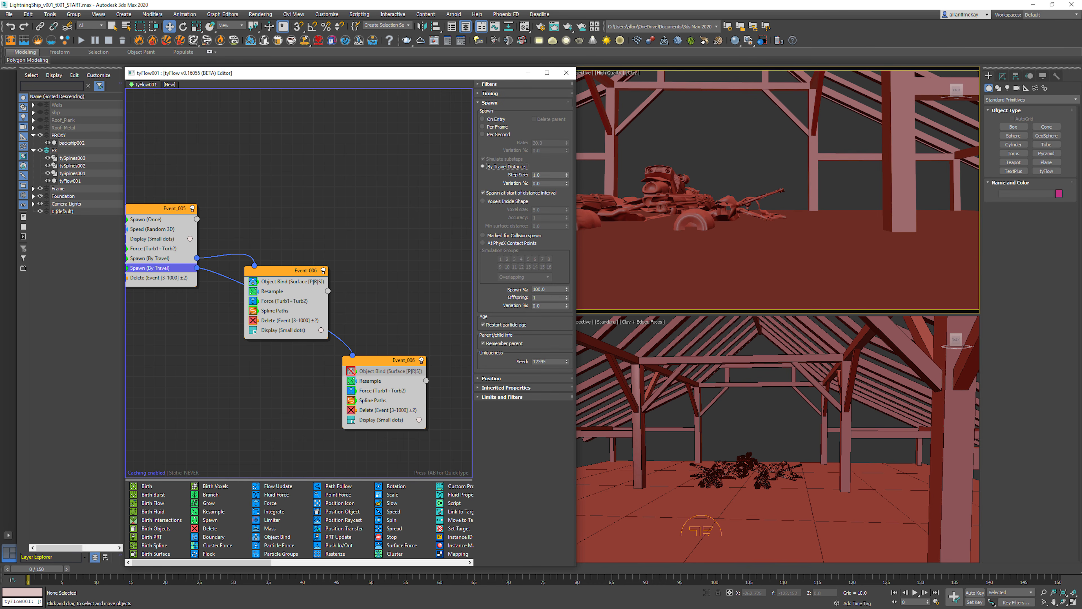
Step: Set the moved spawn operator's inherited velocity to 25% with 25% variation and play the animation
left_click(506, 387)
left_click_drag(566, 404, 567, 422)
key("Tab")
type("25")
key("Return")
key("/")
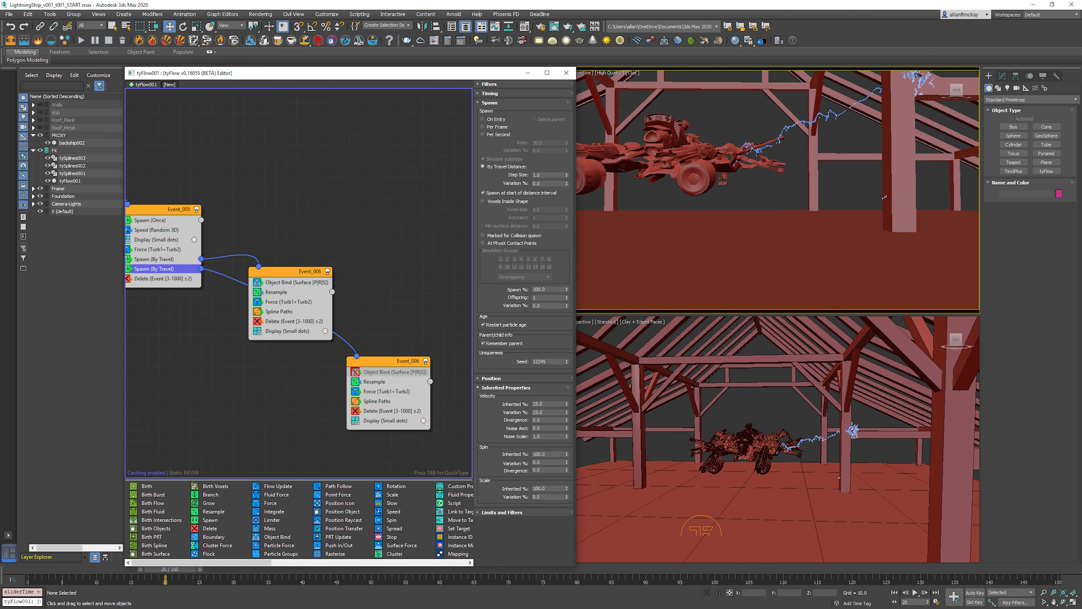
Step: Set the spawn's inherited velocity to 100%, place the duplicated event below Event_006, and replay the animation
middle_click_drag(282, 367, 311, 371)
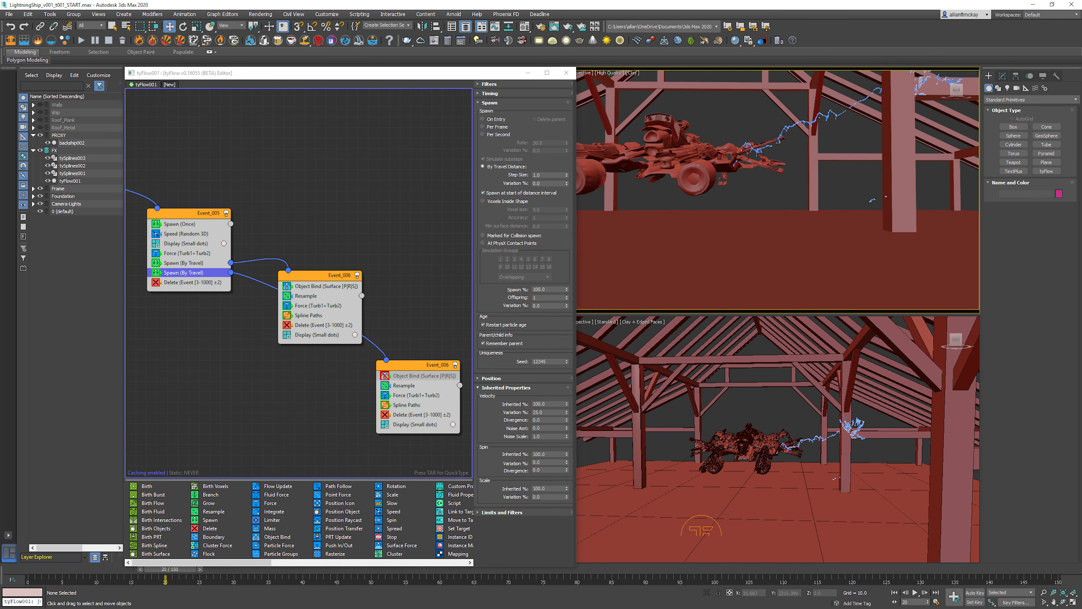
key("Home")
left_click_drag(409, 364, 278, 378)
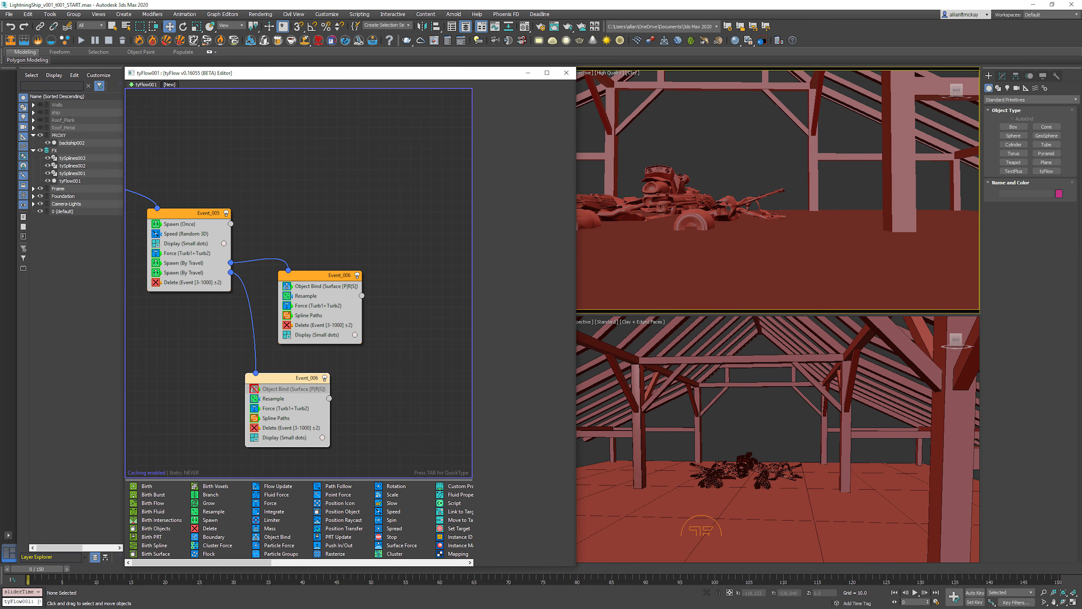
key("/")
key("w")
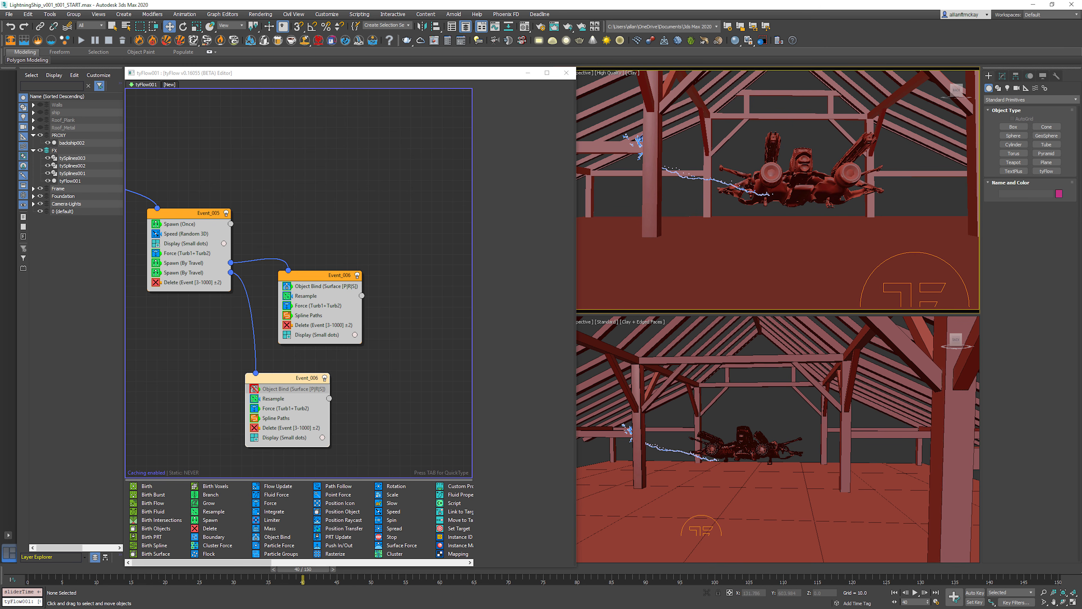
Step: Set the velocity divergence of Event_005's second By Travel spawn to 25 and return to the first frame
left_click(374, 383)
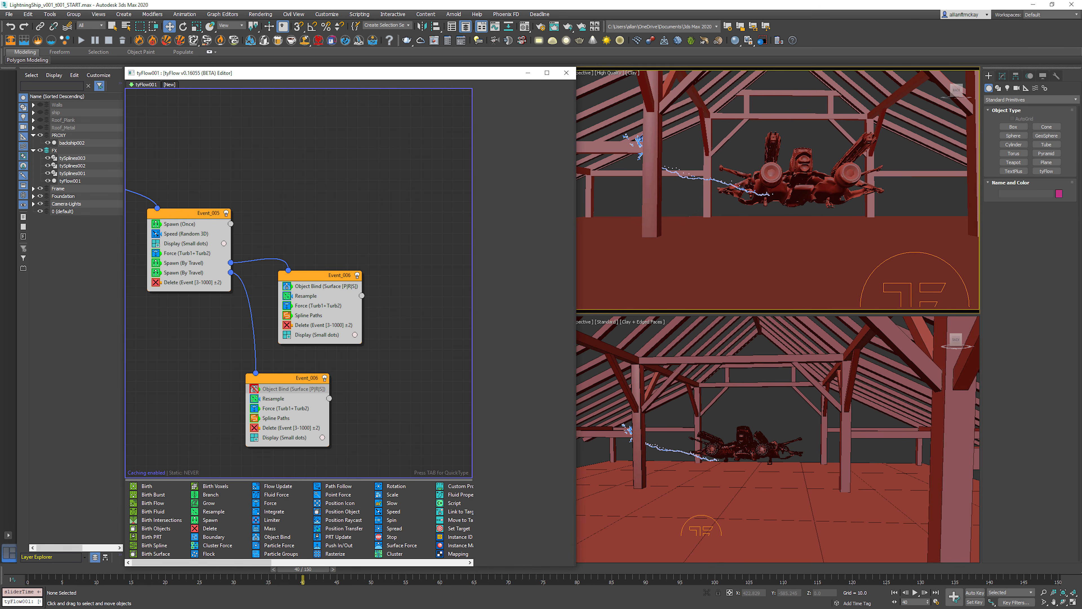
left_click(183, 273)
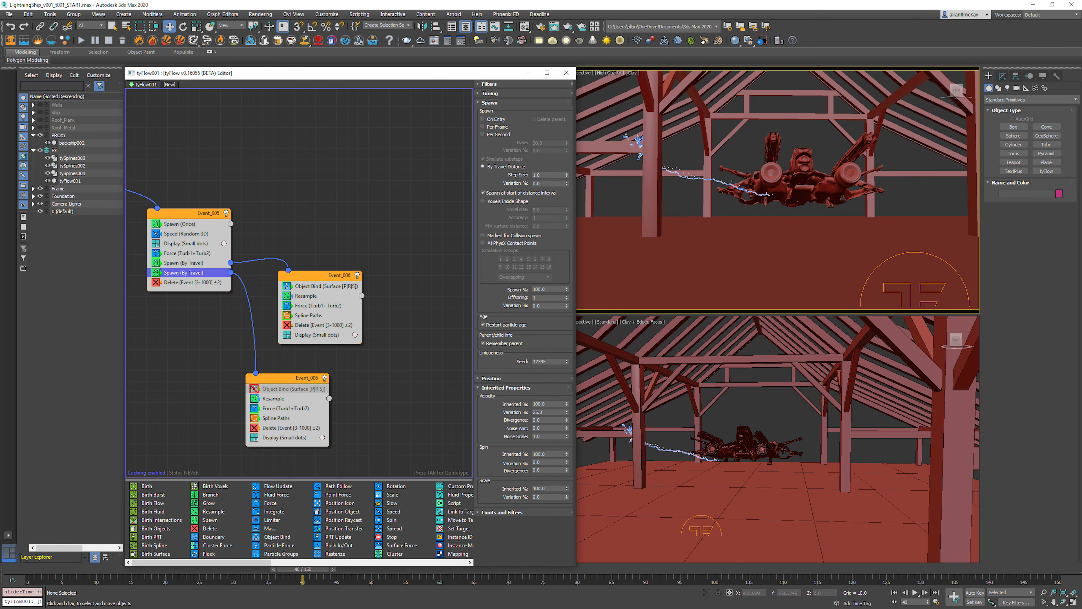
type("25")
key("Return")
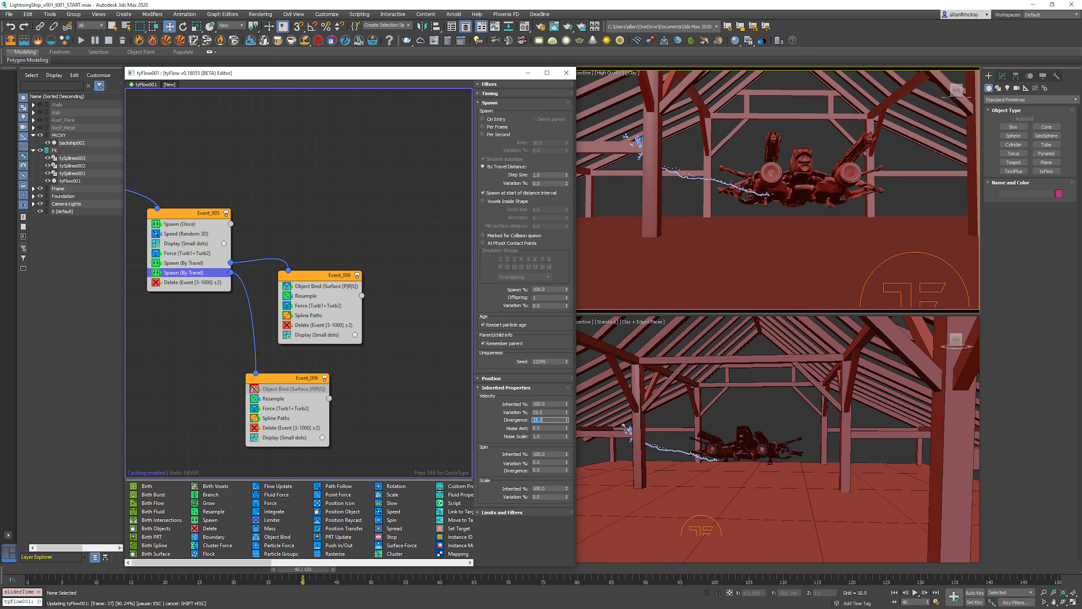
left_click(894, 593)
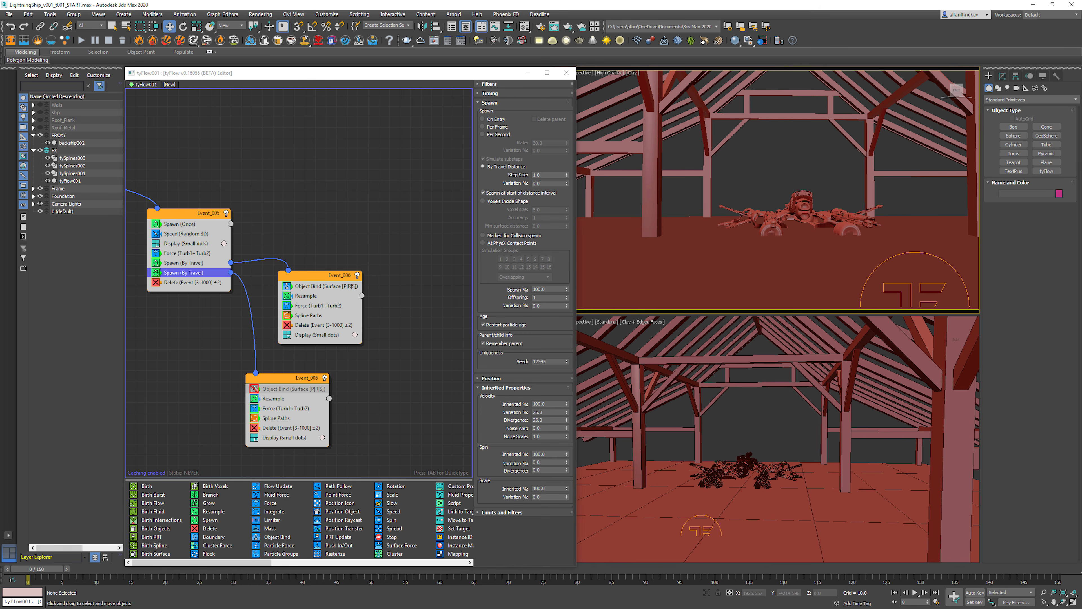
left_click(298, 73)
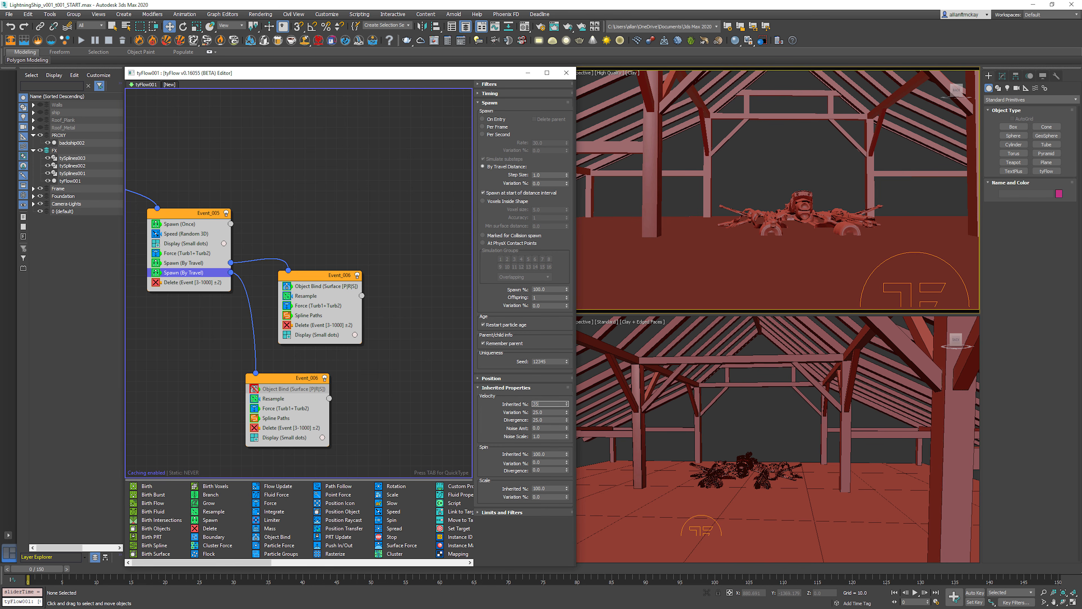
Step: Set the inherited velocity of Event_005's second By Travel spawn to 120% and replay the animation around the beam impacts
left_click(915, 592)
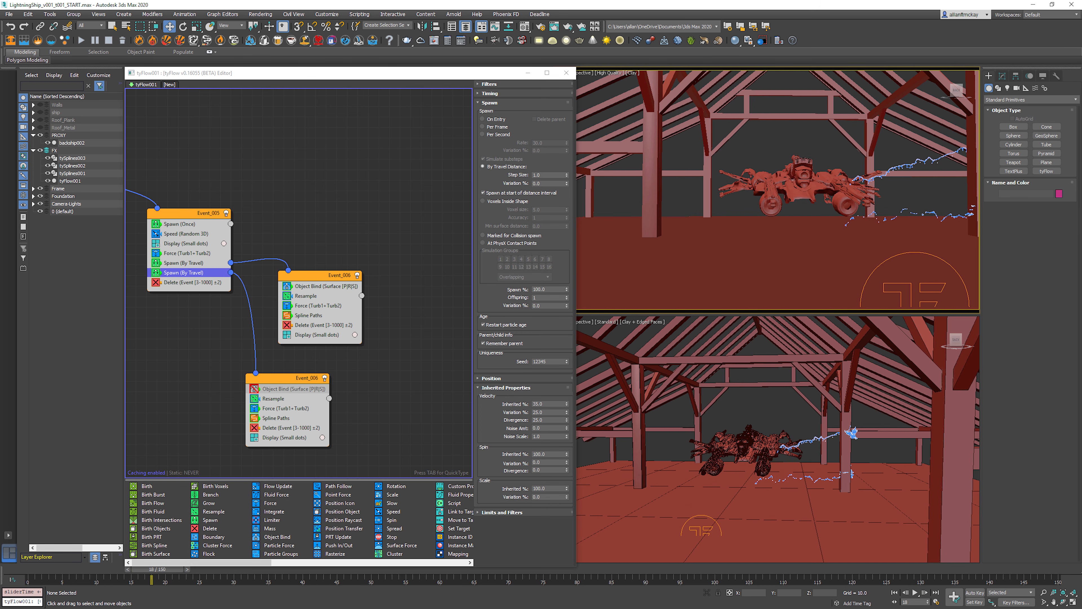
type("0")
key("Return")
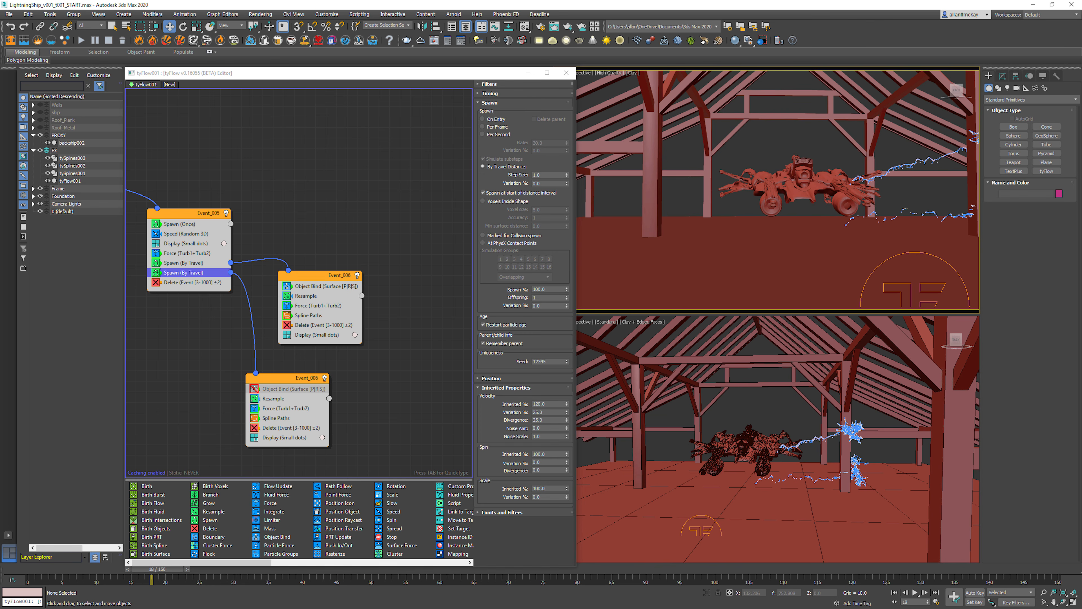
key("Home")
middle_click_drag(200, 273, 480, 309)
middle_click_drag(239, 256, 368, 338)
key("slash")
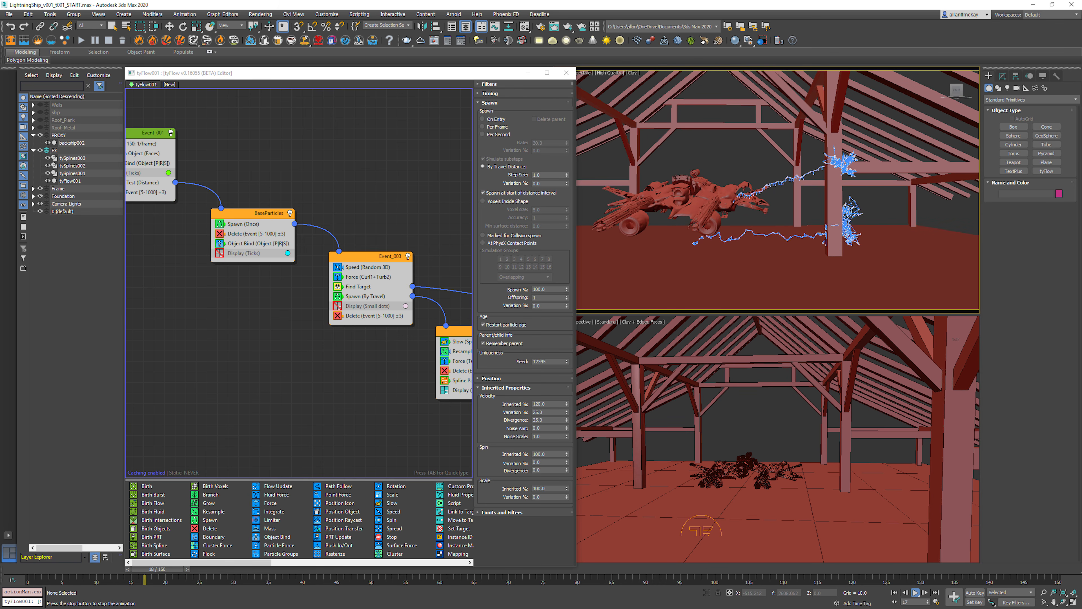
key("w")
middle_click_drag(375, 230, 346, 222)
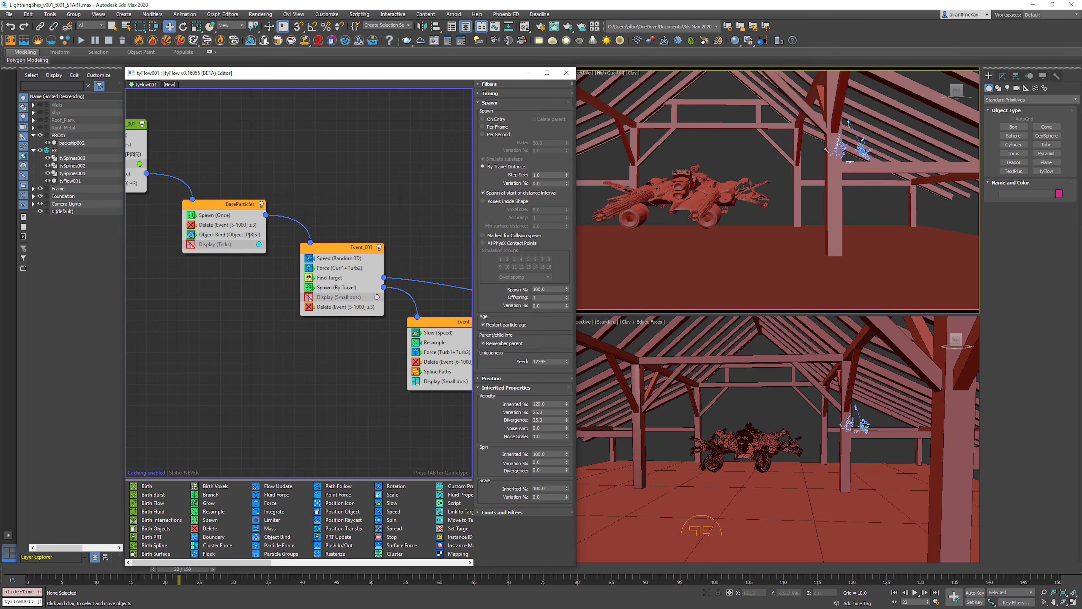
middle_click_drag(758, 204, 772, 202)
key("Home")
middle_click_drag(404, 256, 320, 231)
middle_click_drag(439, 332, 135, 210)
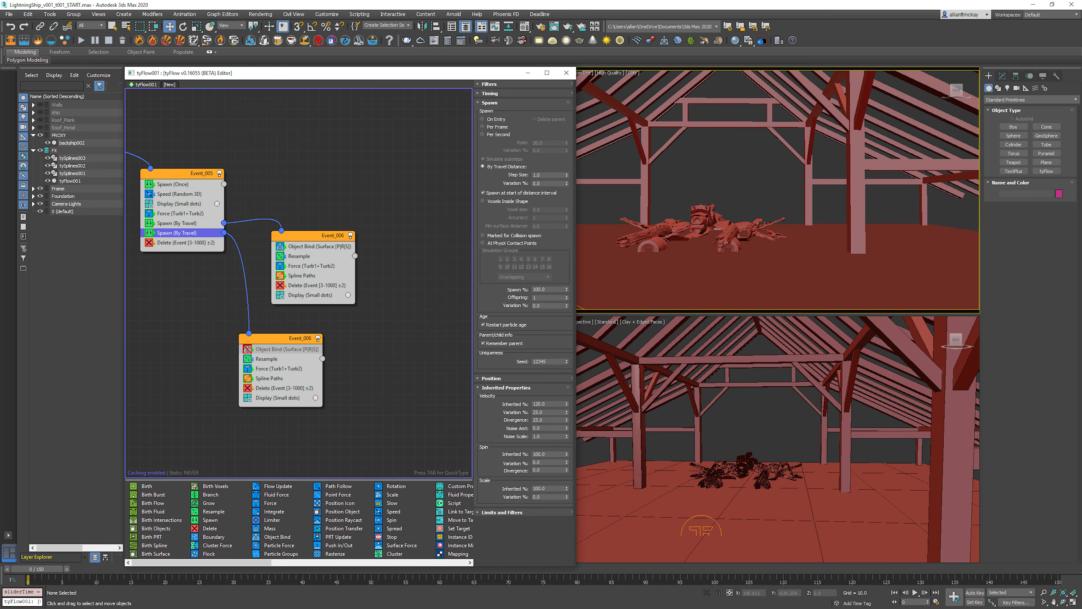
left_click(290, 320)
left_click(284, 339)
key("Tab")
type("sl")
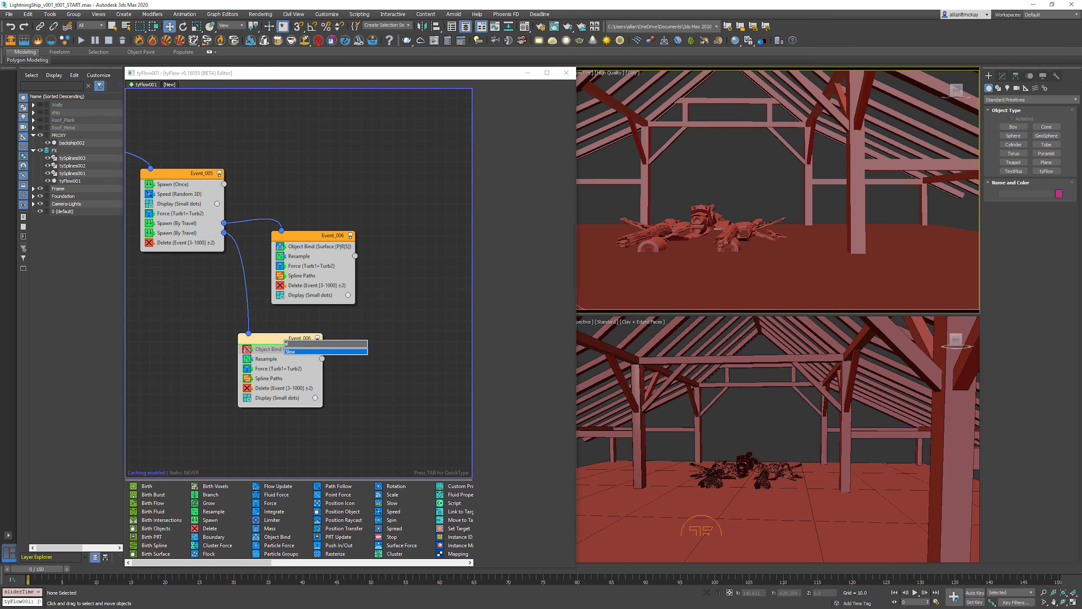
key("Escape")
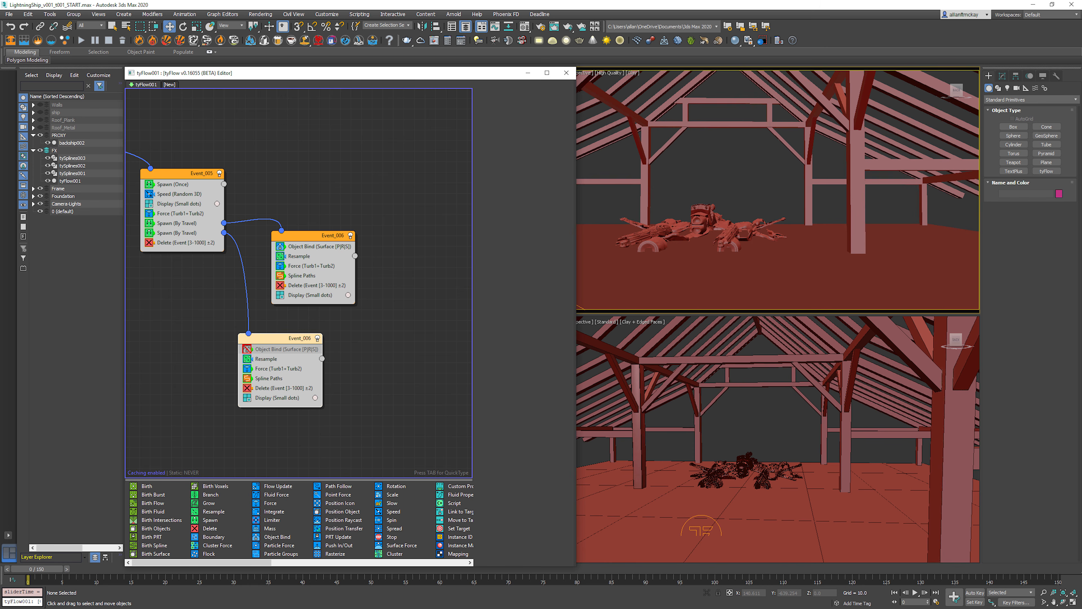
Step: Set Event_005's second By Travel spawn to 75% inherited velocity and 40% spawn, play the animation, and return to the first frame
left_click(278, 369)
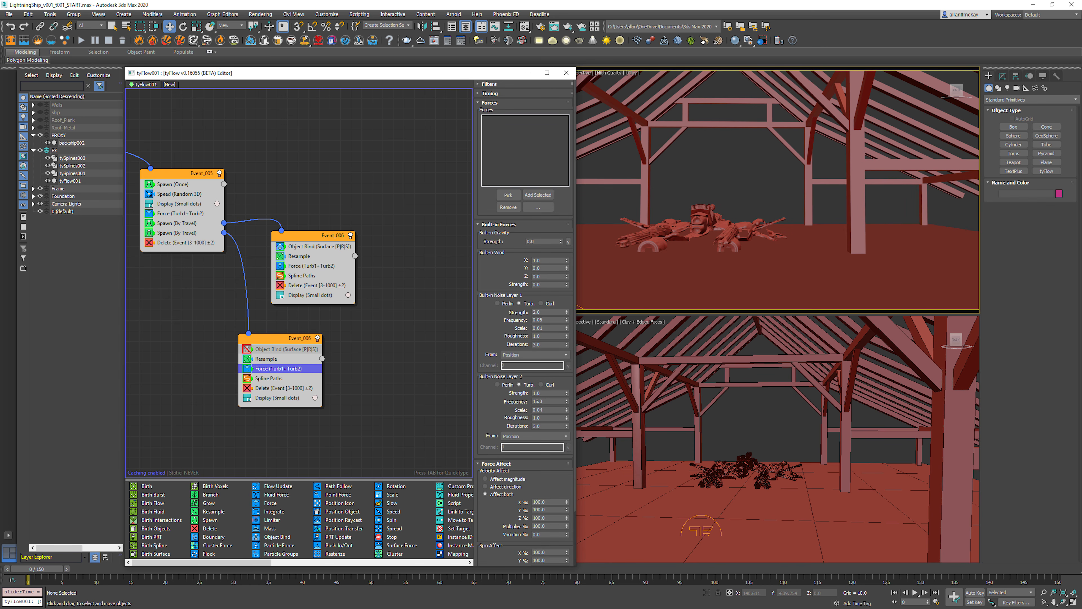
left_click(176, 233)
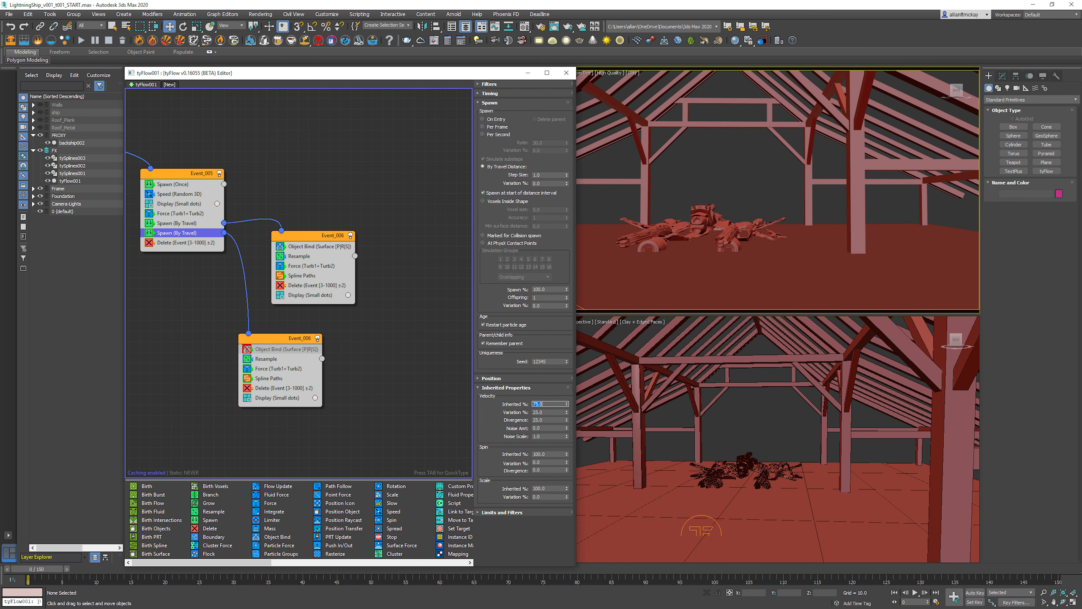
double_click(541, 289)
key("/")
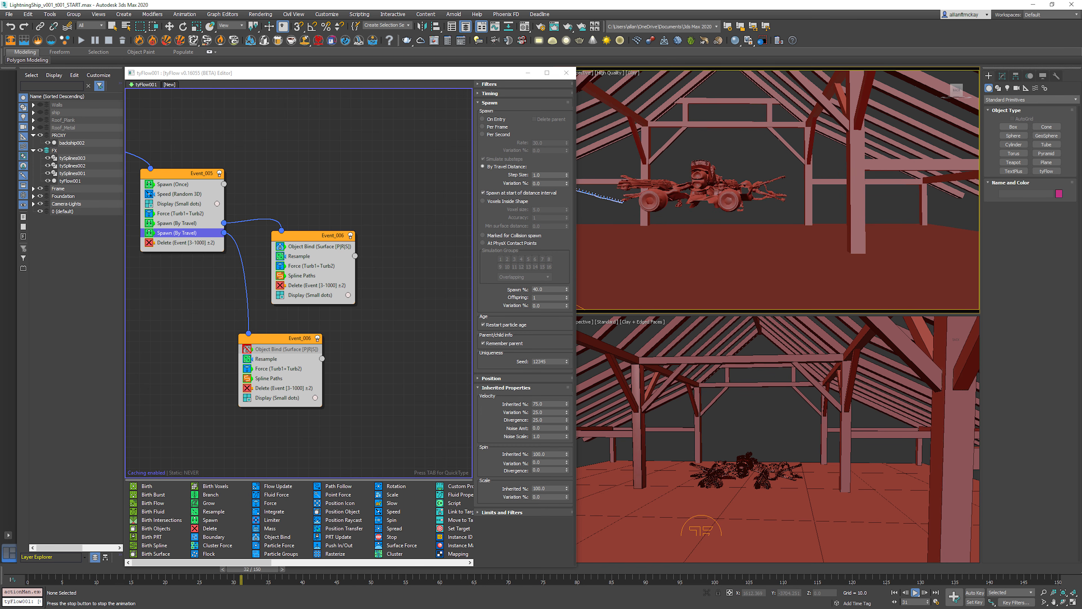
key(".")
middle_click_drag(720, 192, 820, 216)
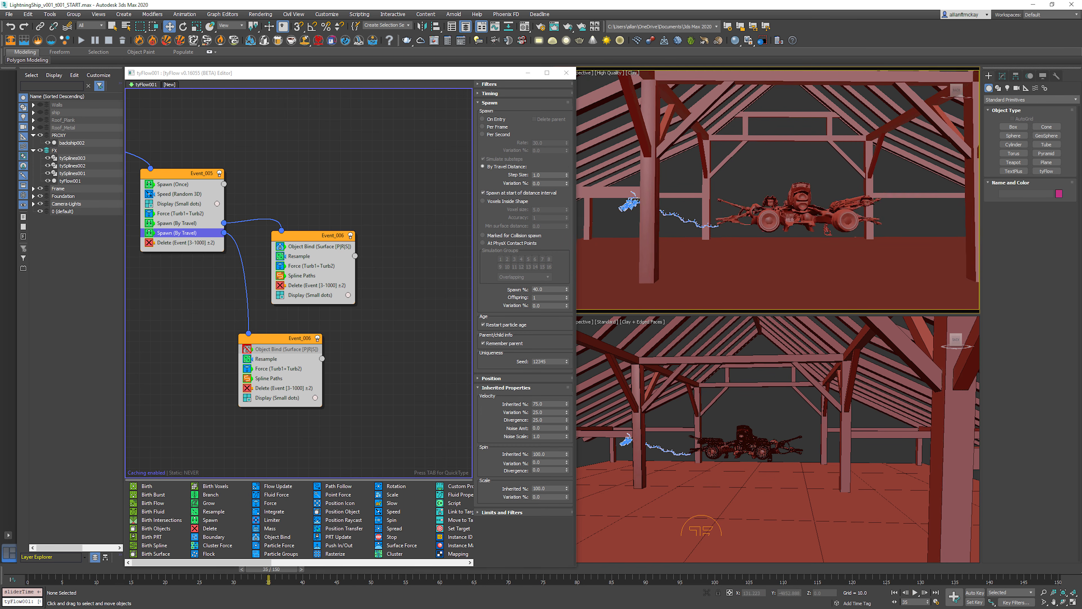
key("/")
key("/")
left_click(412, 252)
key("Home")
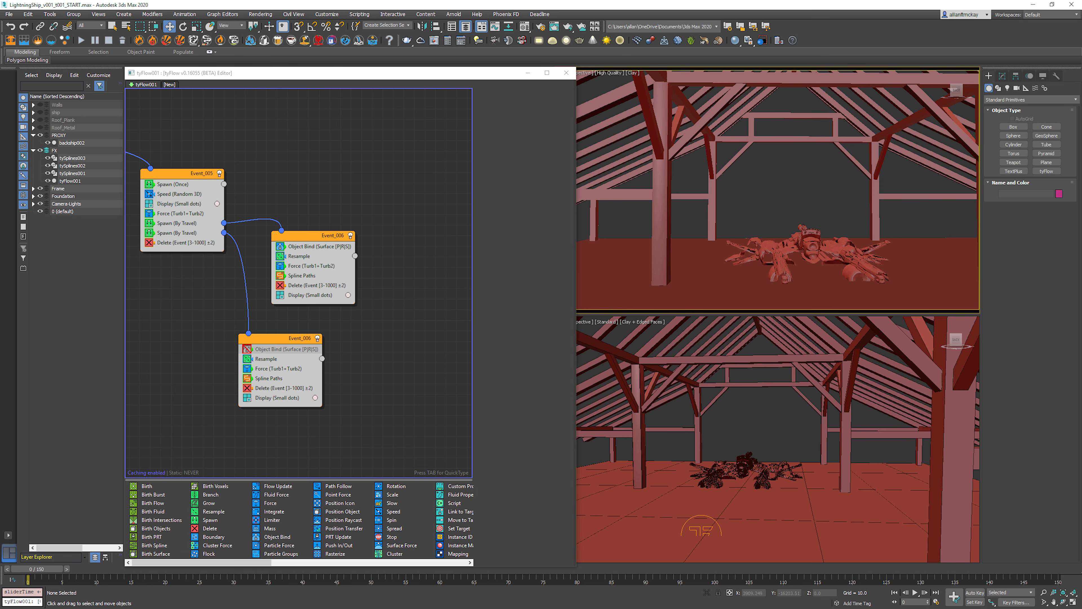
Step: Copy the Slow operator from Event_004 into the free-flying burst event, between its Resample and Force operators
middle_click_drag(179, 256, 533, 336)
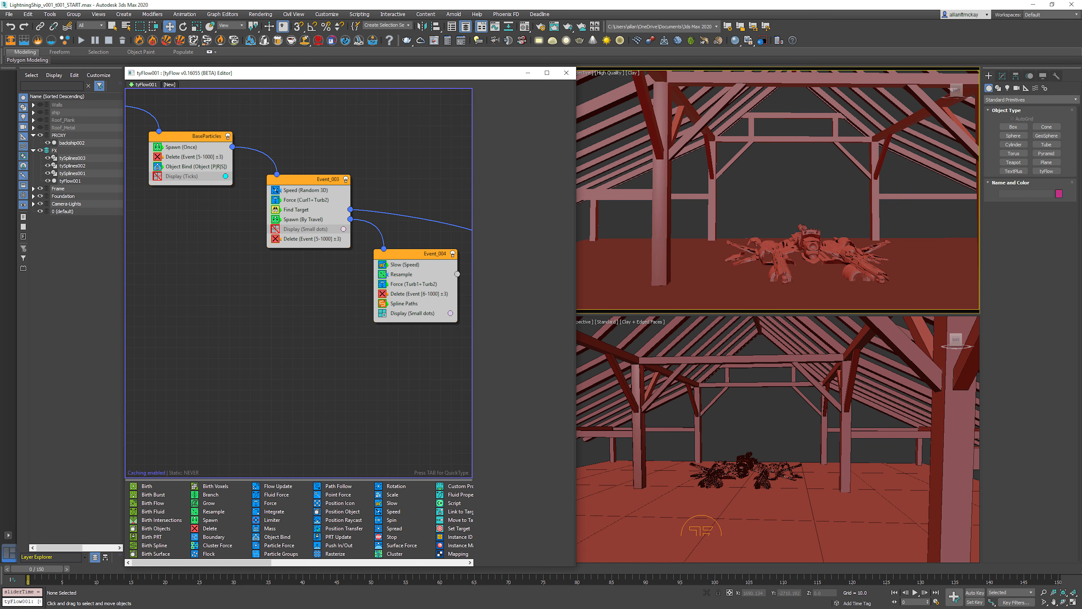
right_click(416, 264)
left_click(421, 270)
middle_click_drag(421, 269, 160, 152)
right_click(377, 322)
left_click(396, 341)
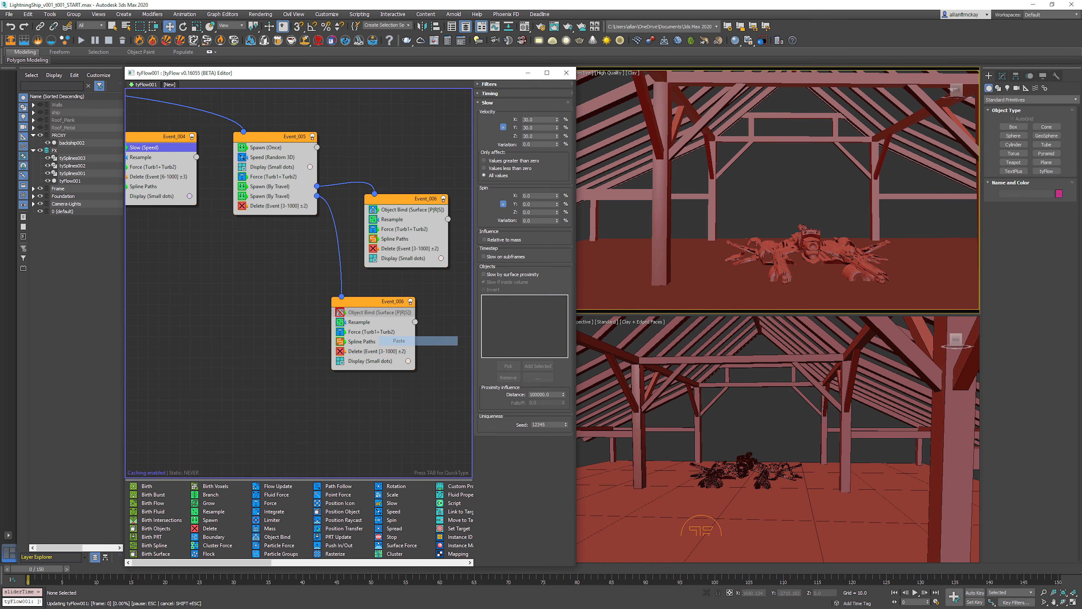
Step: Replay the animation to examine how the slowed free-flying bursts behave at the beam impact points
key("/")
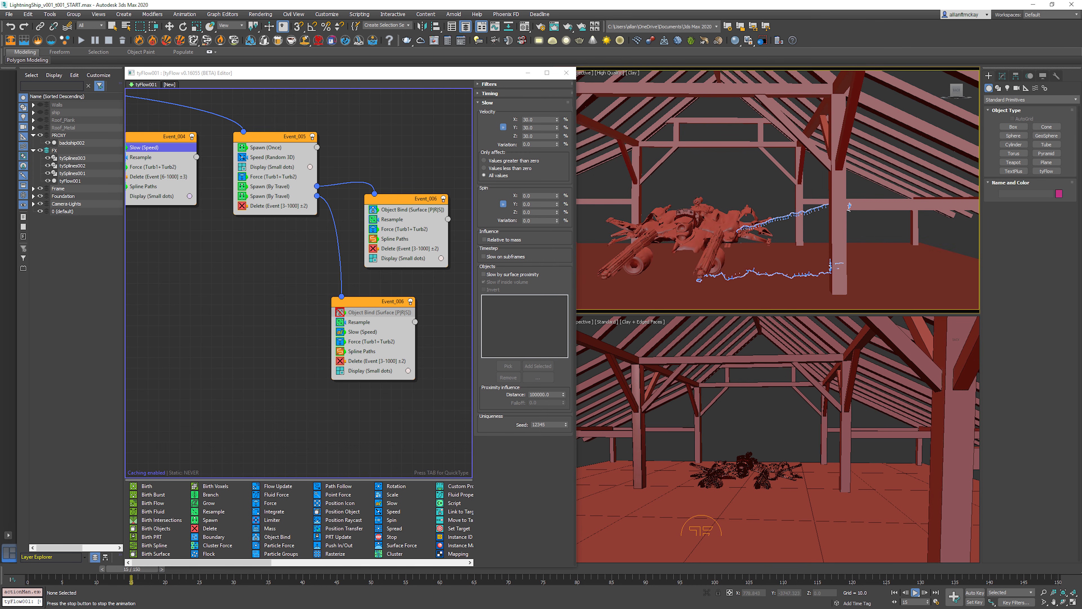
key("/")
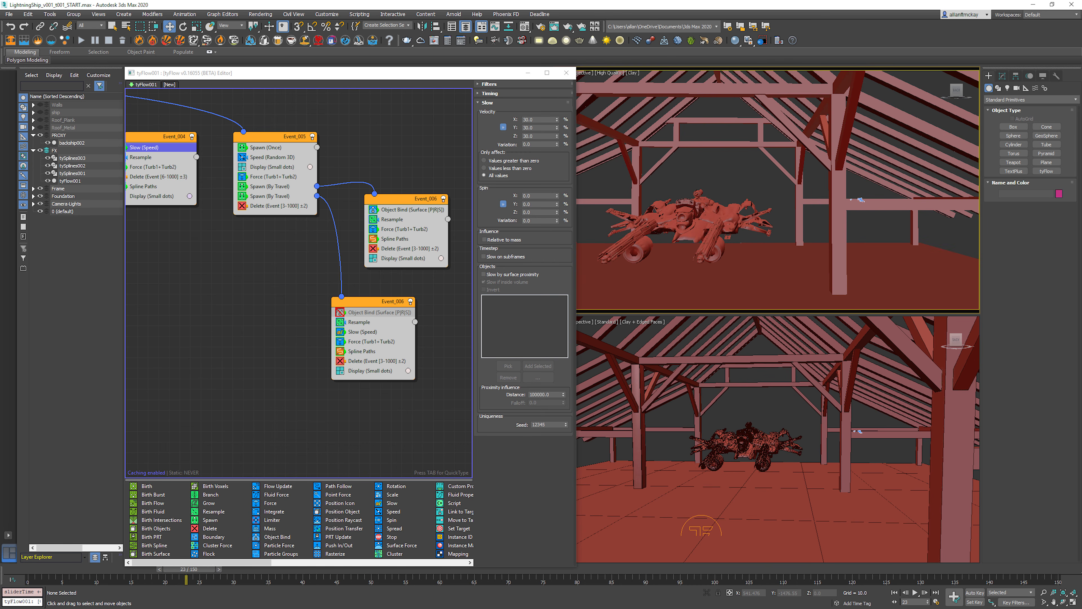
key("/")
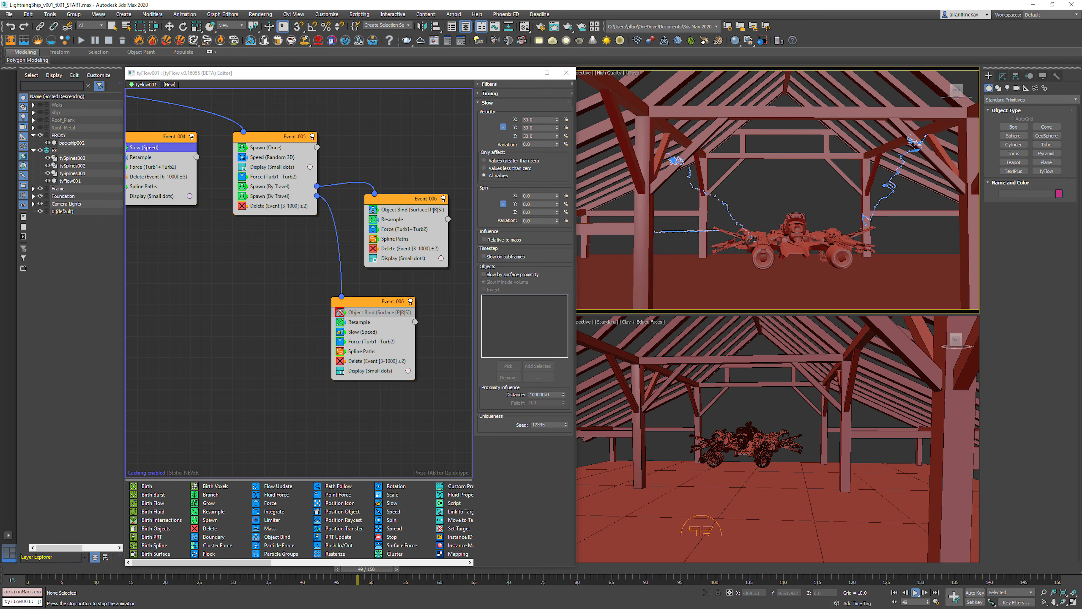
key("period")
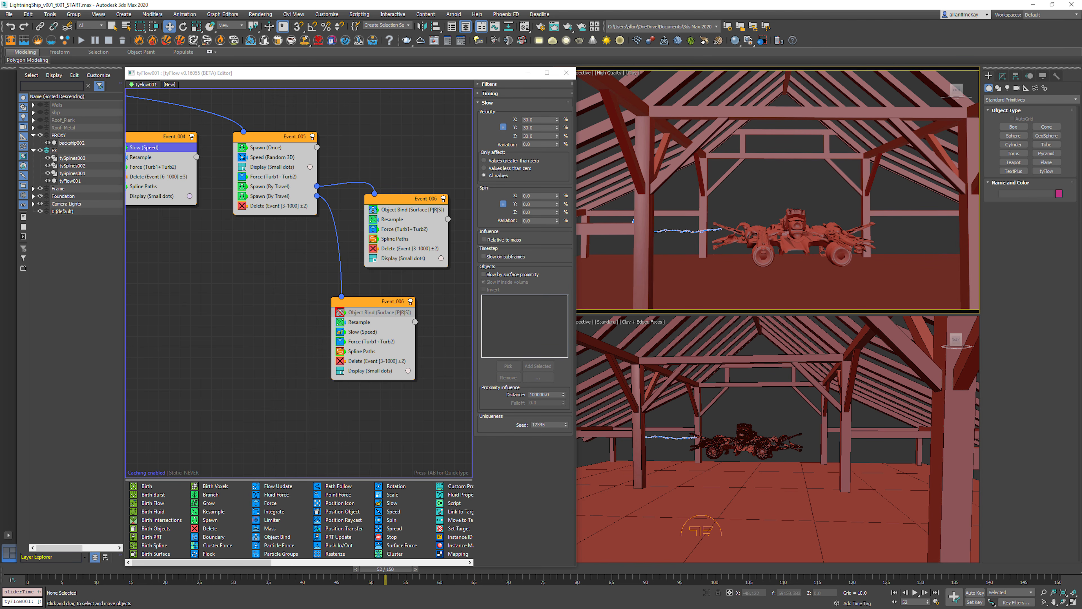
key("Home")
key("slash")
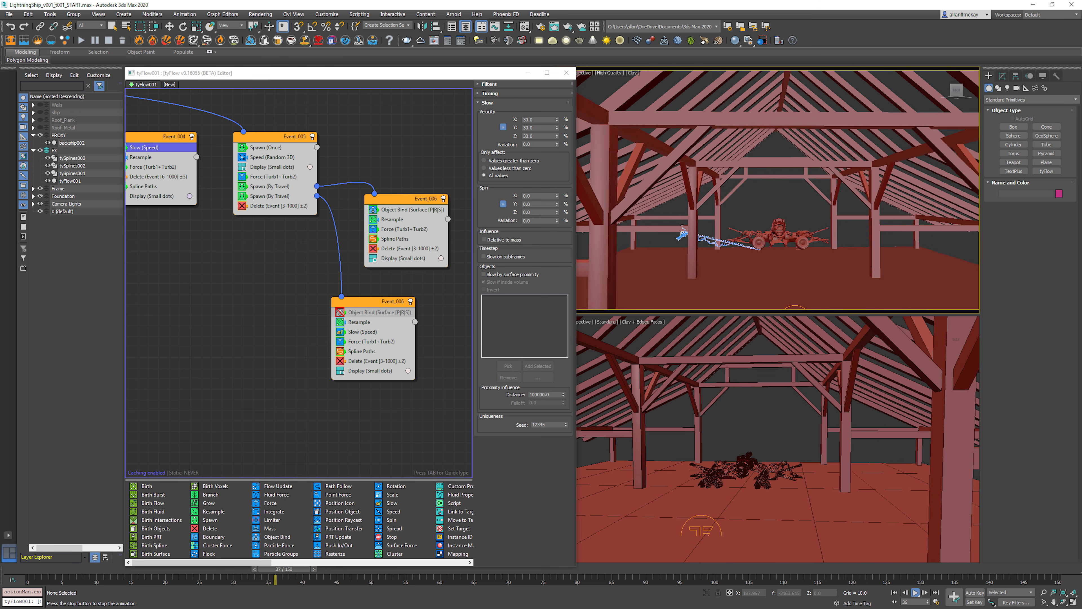
key("slash")
Step: Examine the playing lightning arcs closely around the ship from a new angle and return to the first frame
left_click(791, 242)
key("z")
middle_click_drag(791, 242, 763, 252, "alt")
key("ctrl+d")
middle_click_drag(753, 176, 805, 171, "ctrl+alt")
key("period")
key("period")
key("period")
key("slash")
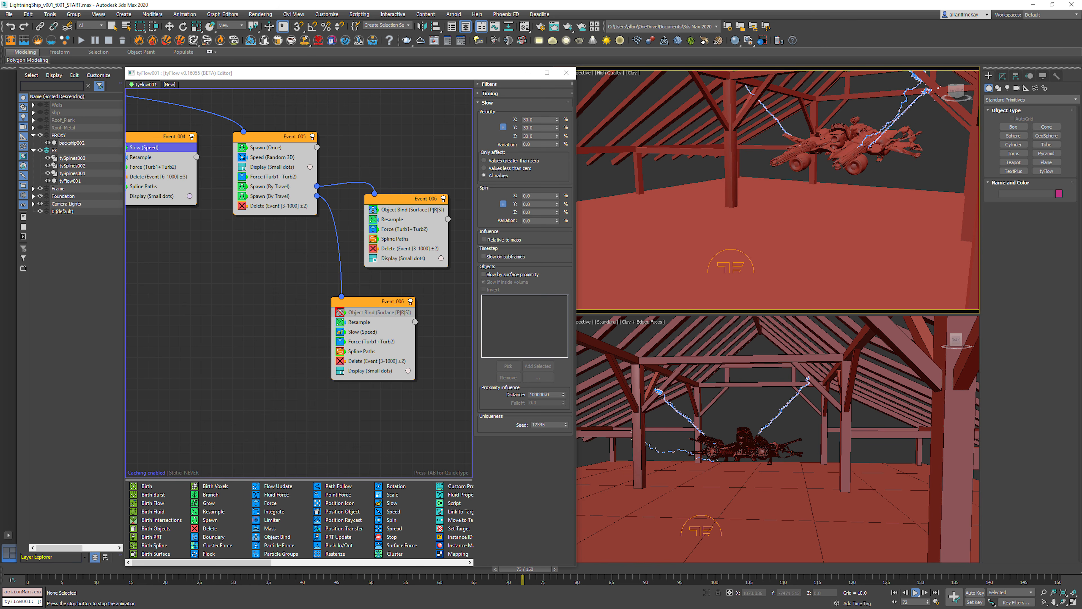
key("Escape")
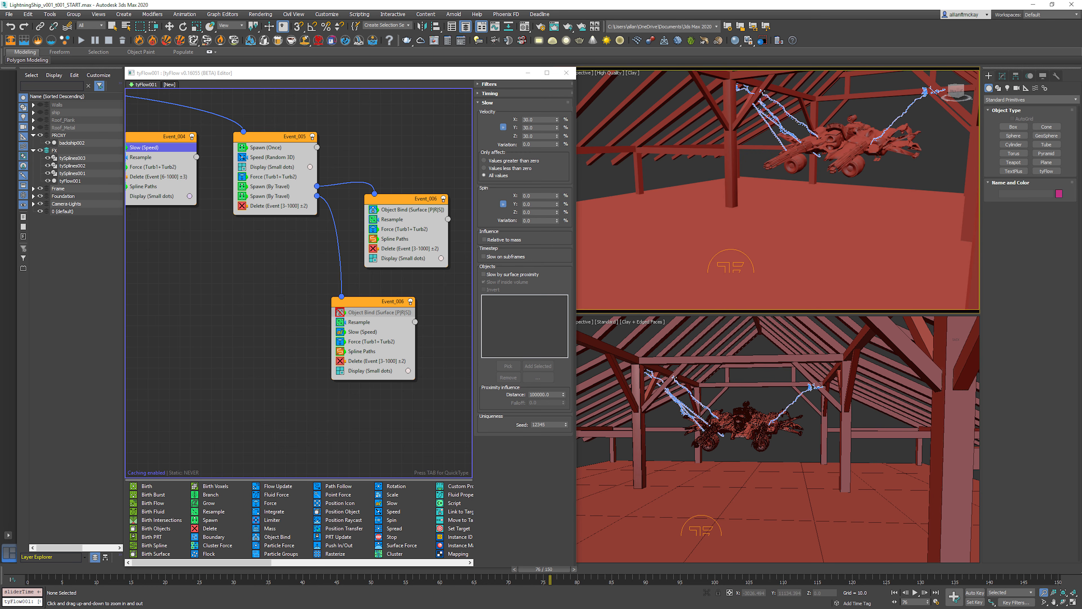
middle_click_drag(847, 133, 858, 133)
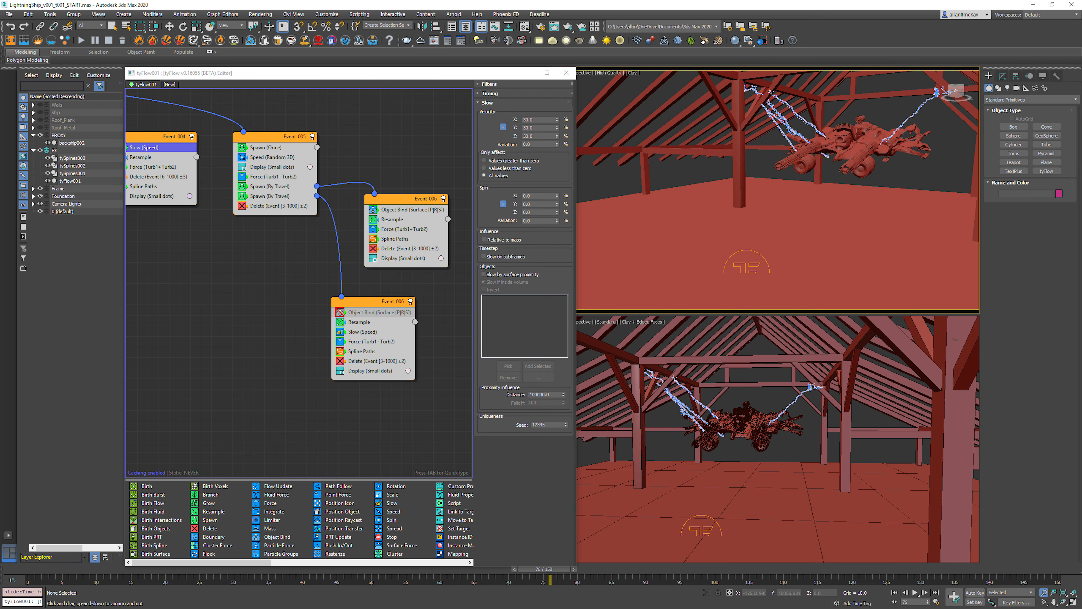
key("/")
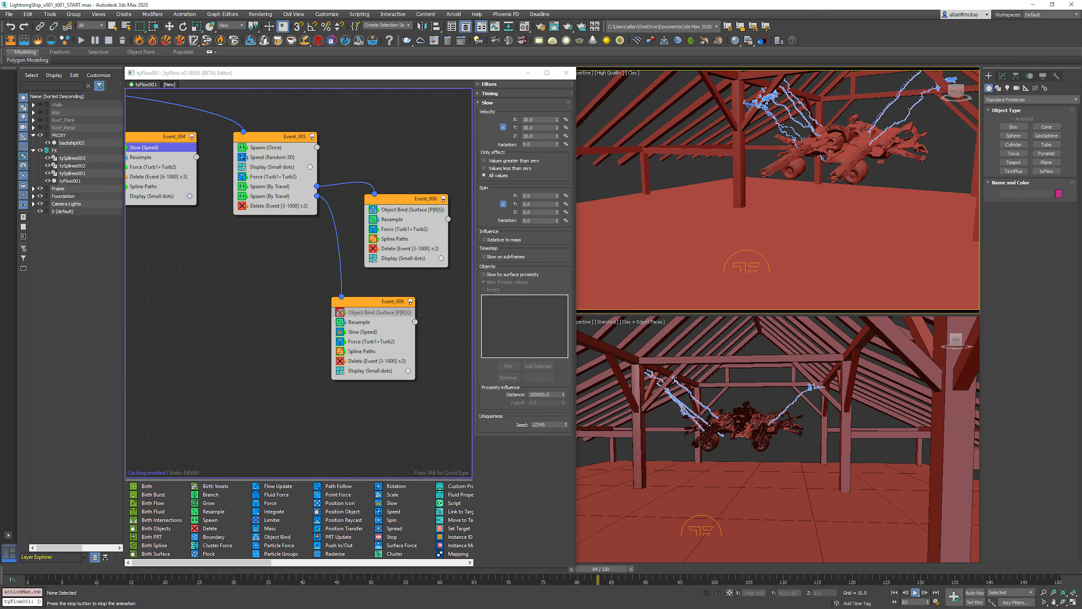
key("/")
key("Home")
Step: Set the Birth operator in Event_001 to emit 5 particles per frame
middle_click_drag(171, 171, 481, 344)
middle_click_drag(273, 269, 367, 319)
left_click(214, 174)
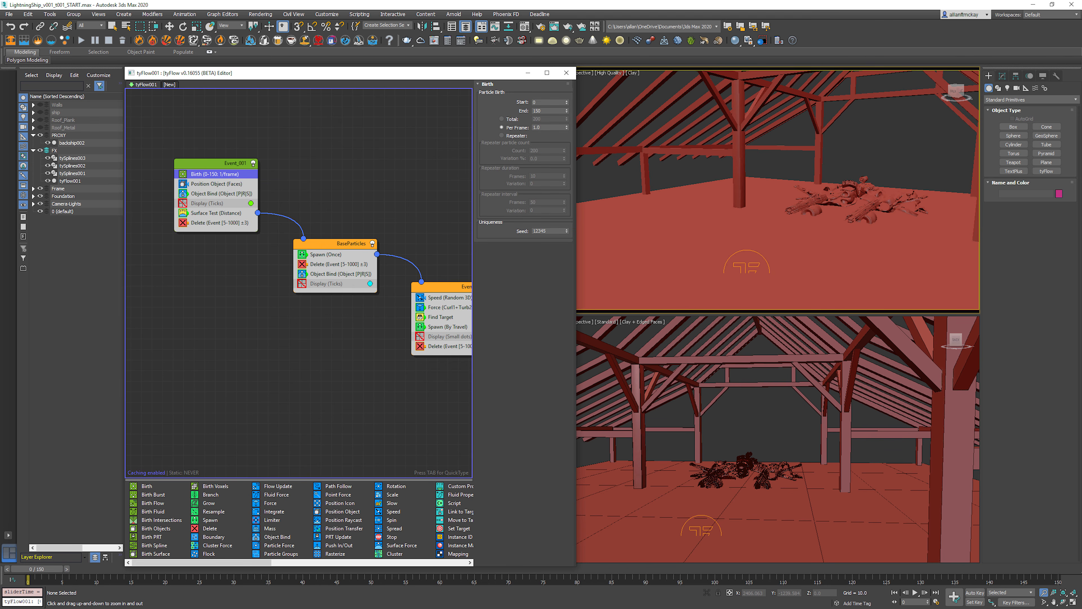
double_click(545, 128)
type("5")
key("Return")
left_click(216, 213)
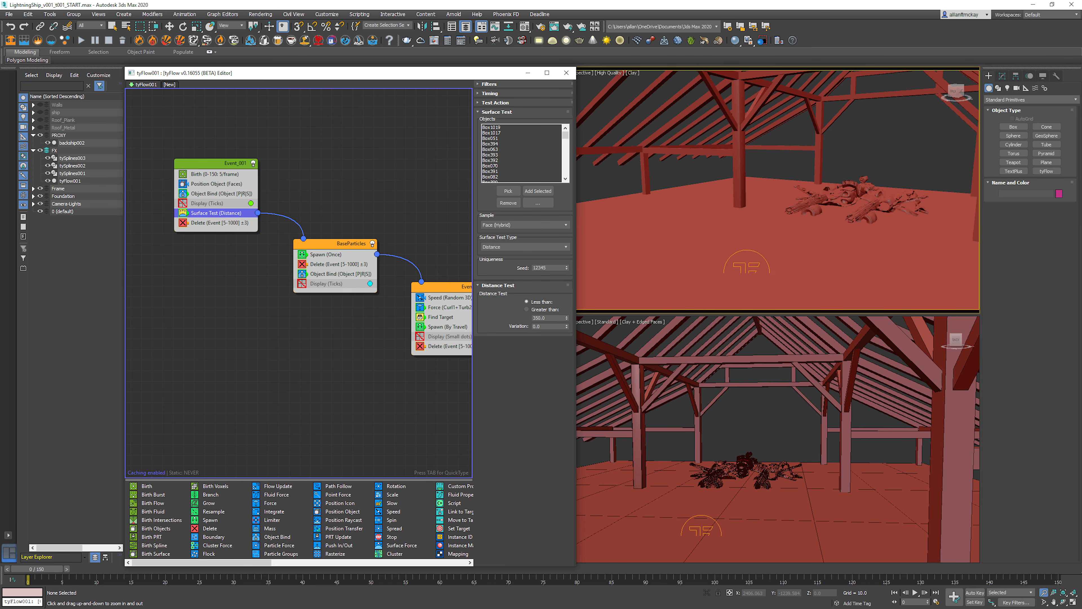
middle_click_drag(362, 328, 229, 310)
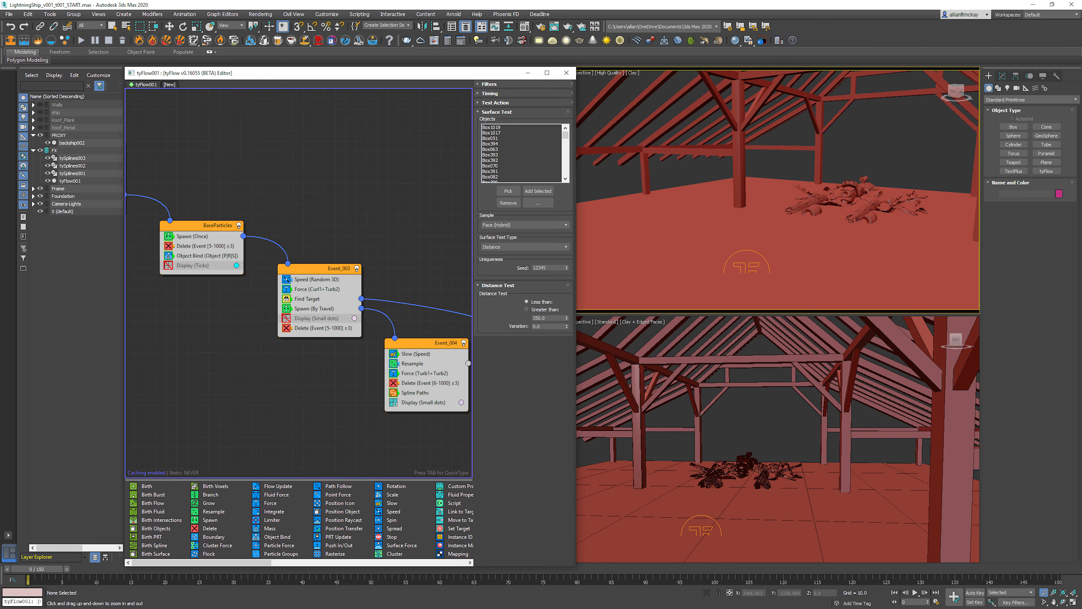
middle_click_drag(354, 358, 188, 310)
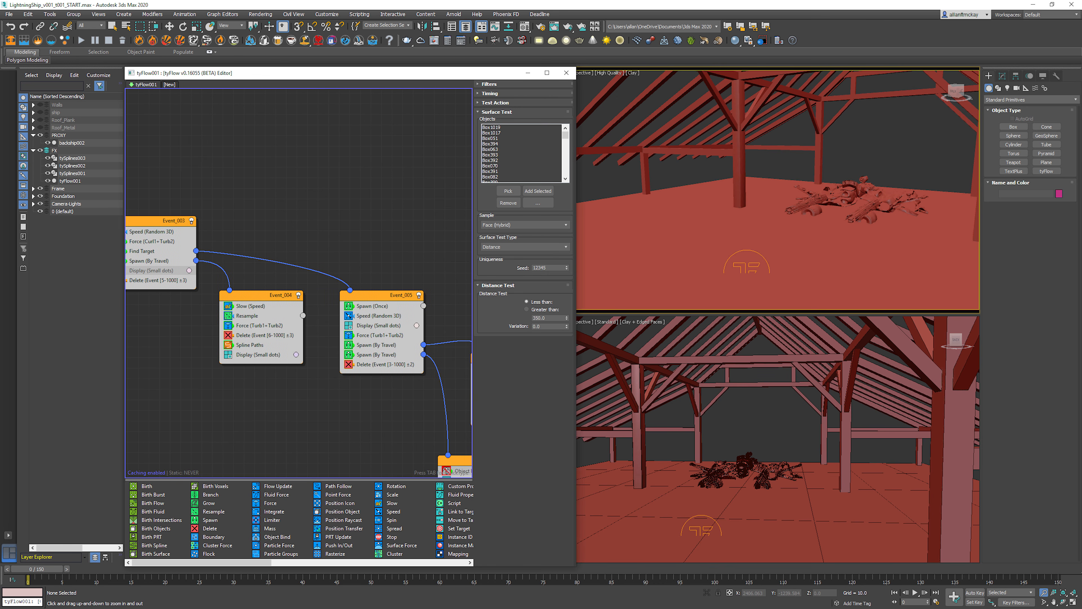
middle_click_drag(788, 238, 730, 176)
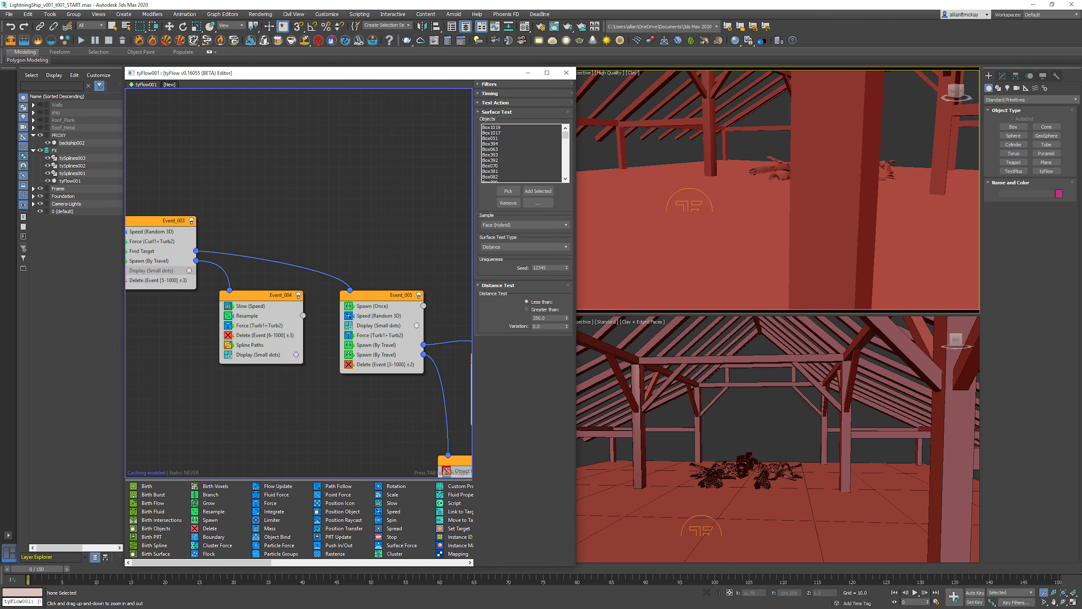
left_click(255, 345)
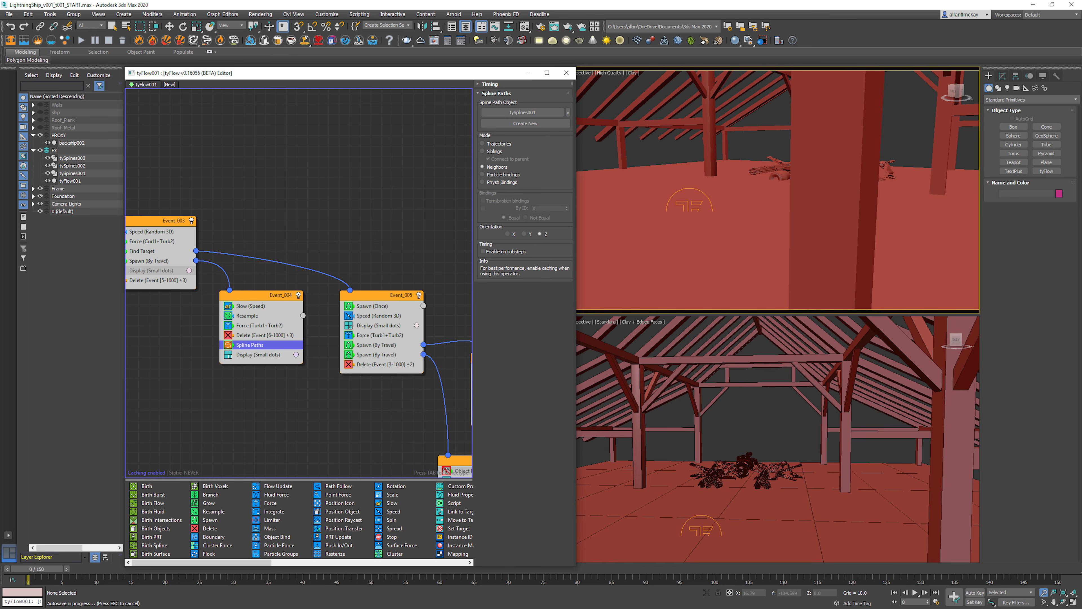
Step: Look through Camera001 in the upper viewport, play the animation, and try Camera002 as the view
scroll(635, 214, "down", 4)
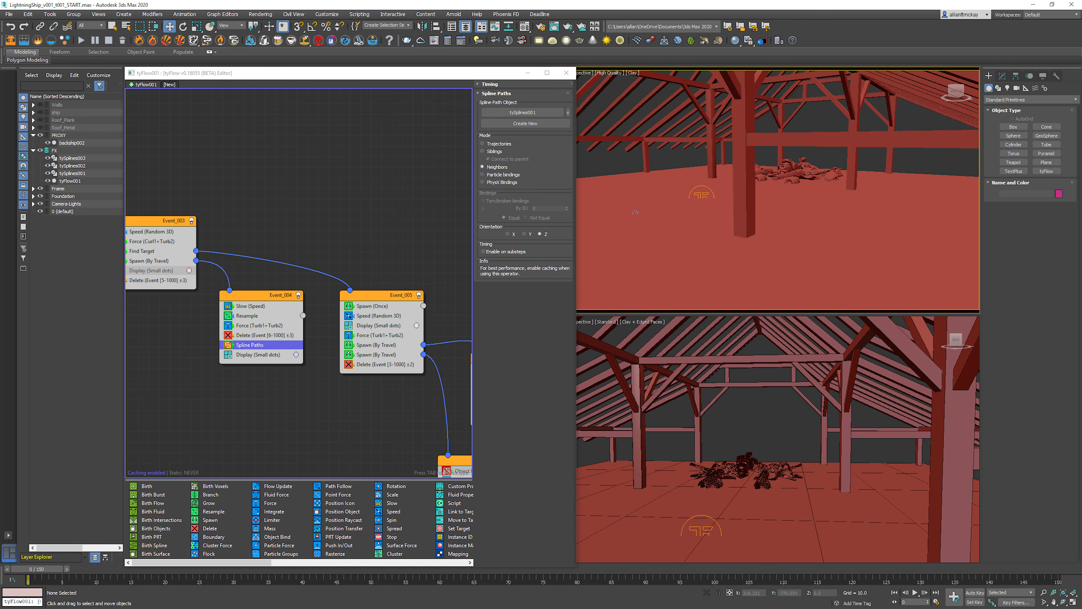
middle_click_drag(635, 213, 653, 211, "alt")
key("c")
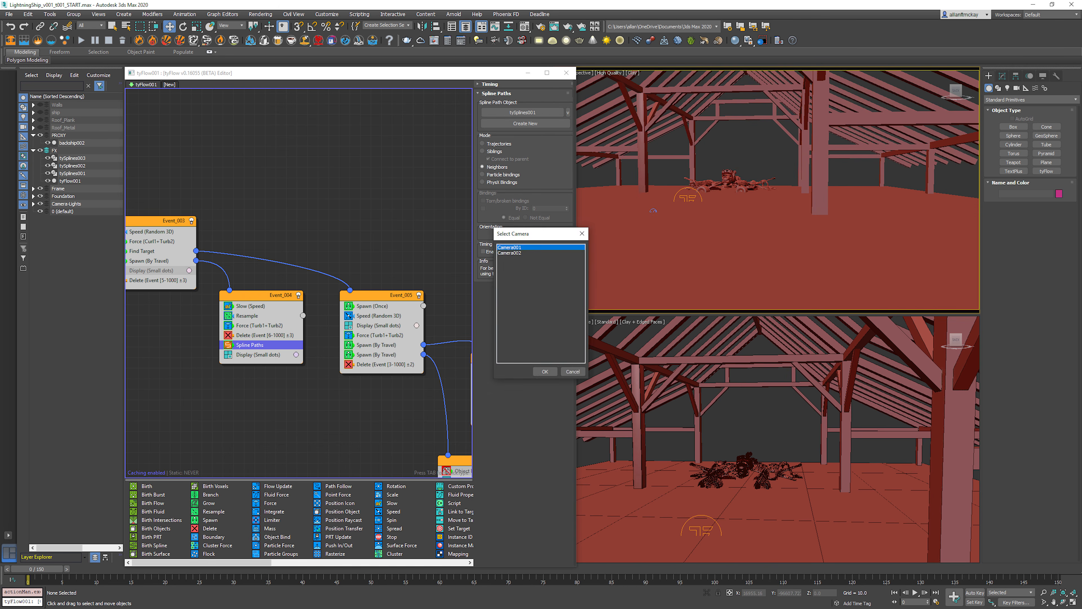
key("Return")
key("slash")
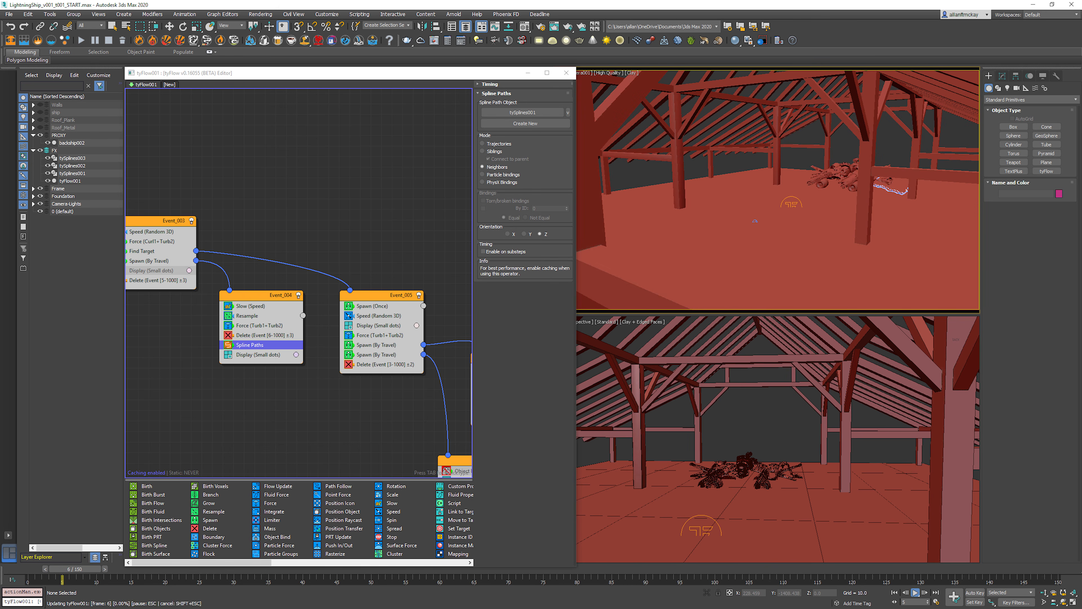
key("c")
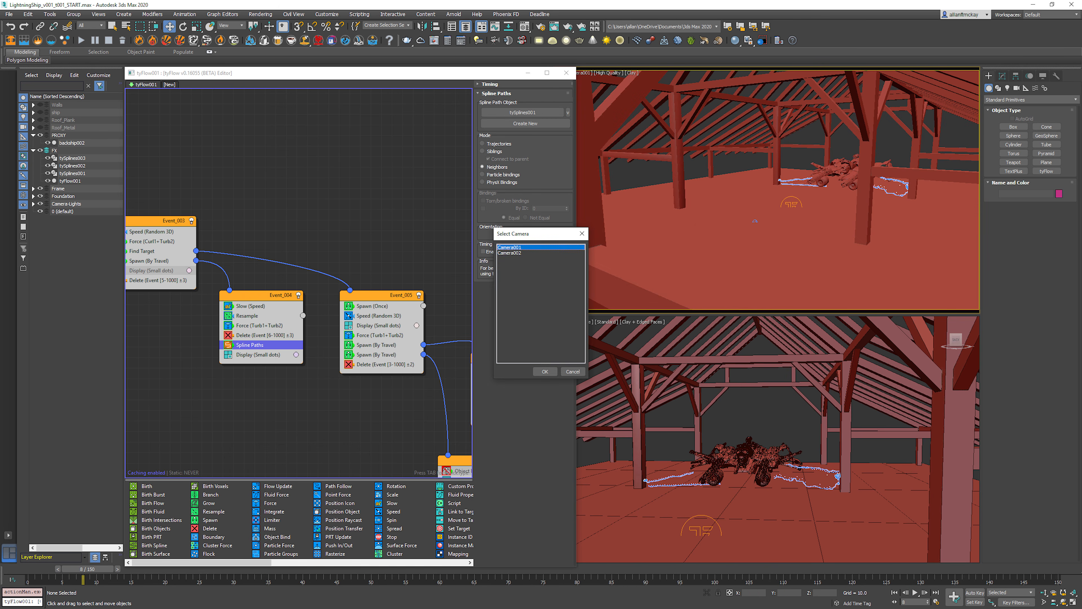
key("Down")
key("Return")
Step: Play the animation in the camera view and create a preview video of it
key("slash")
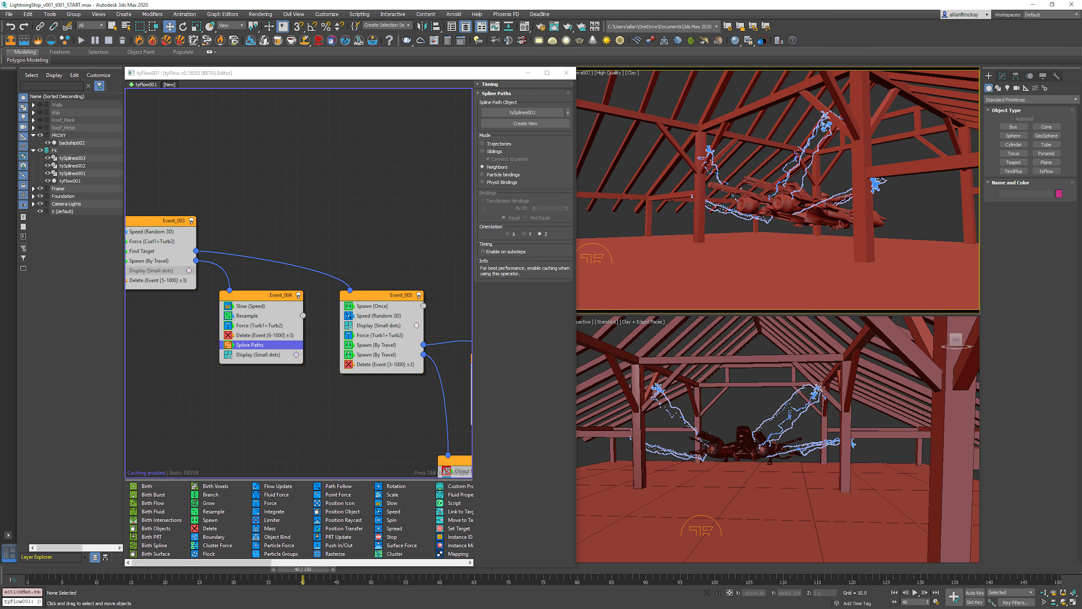
key("shift+v")
key("Return")
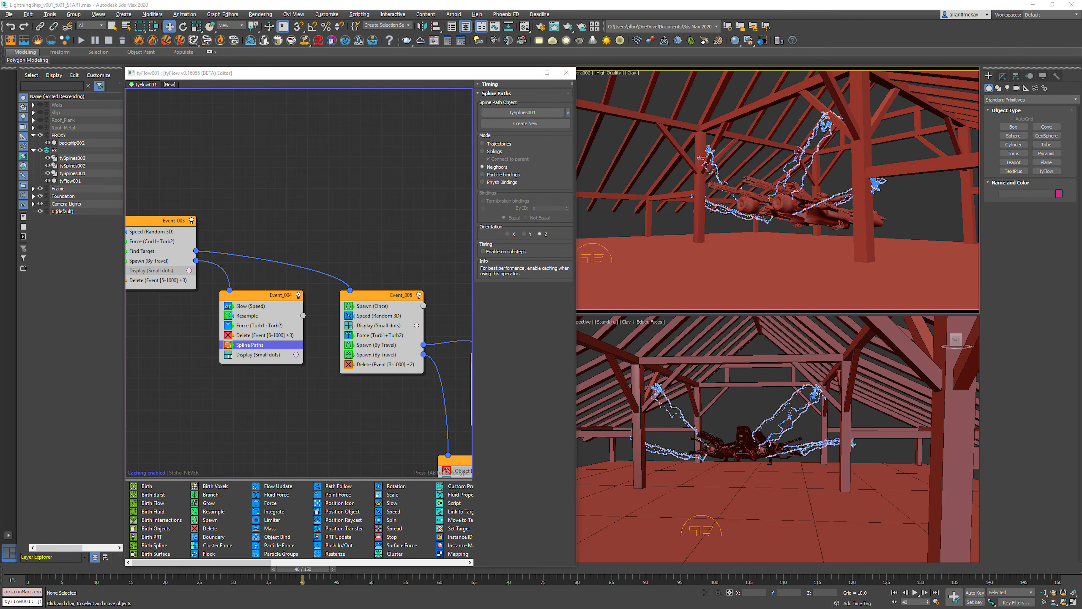
Step: Switch the upper viewport from the camera to a perspective view from above the barn and move to a later frame
right_click(766, 208)
key("ctrl+r")
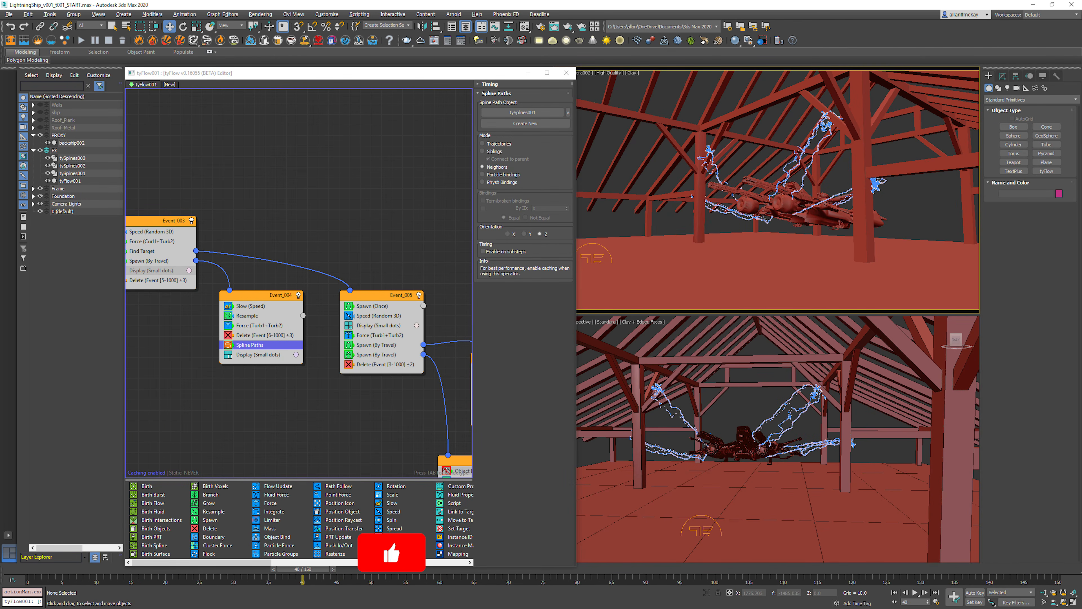
key("w")
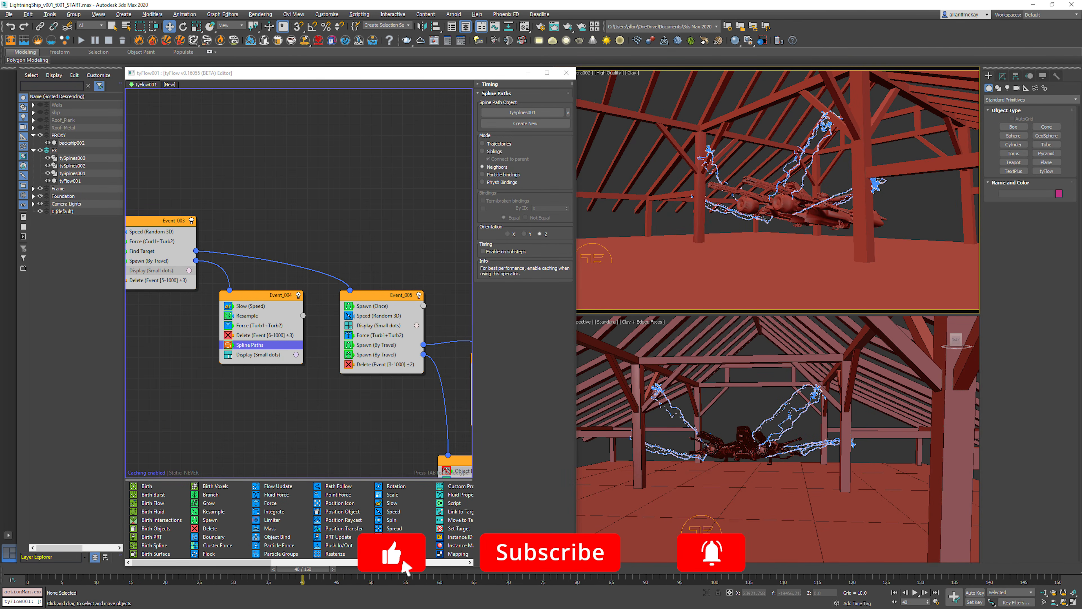
key("p")
scroll(766, 201, "down", 3)
middle_click_drag(766, 187, 822, 256, "alt")
left_click(741, 569)
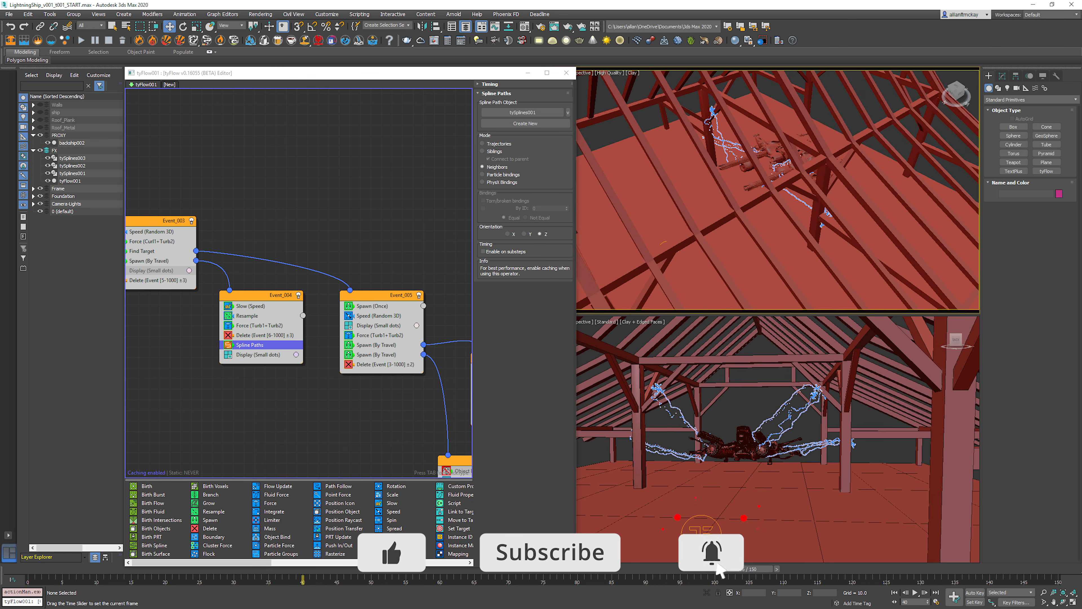
Step: Play the lightning animation in the perspective view, watch the arcs around the ship, and return to the first frame
key("slash")
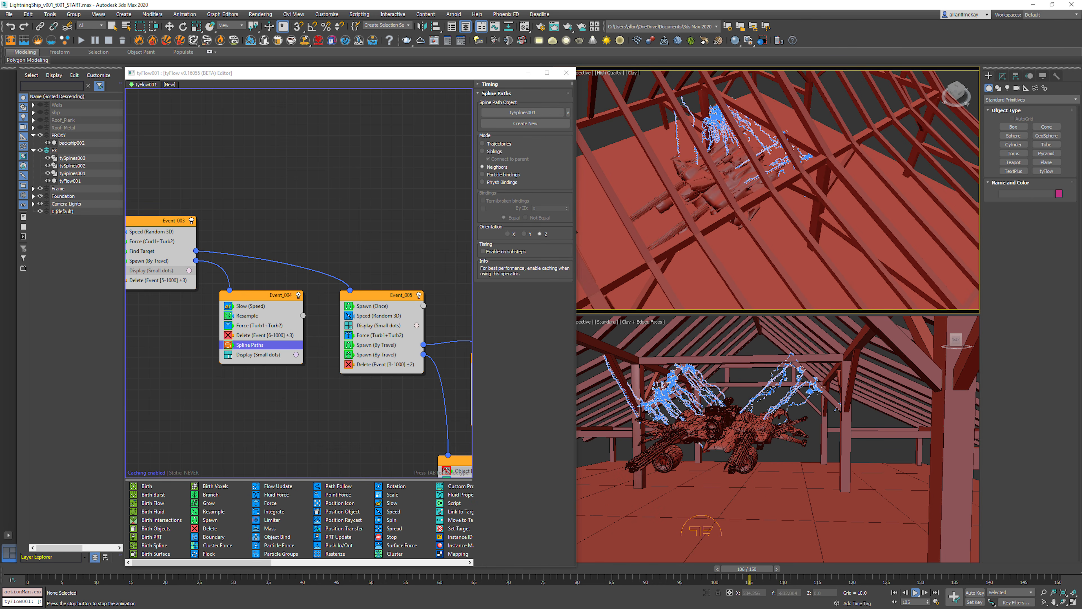
middle_click_drag(805, 196, 693, 285, "alt")
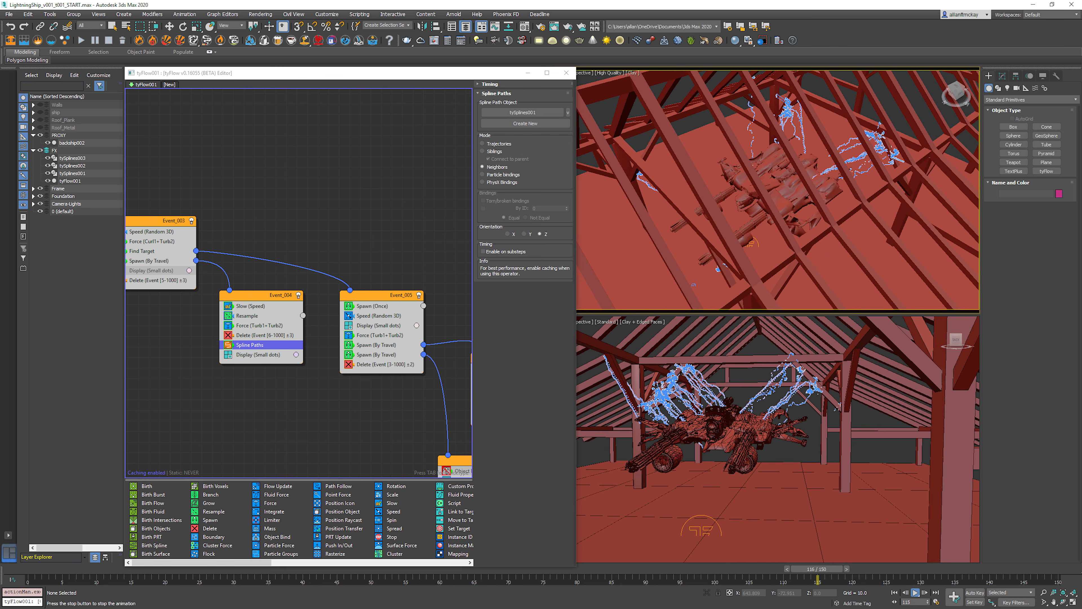
middle_click_drag(694, 285, 721, 273, "alt")
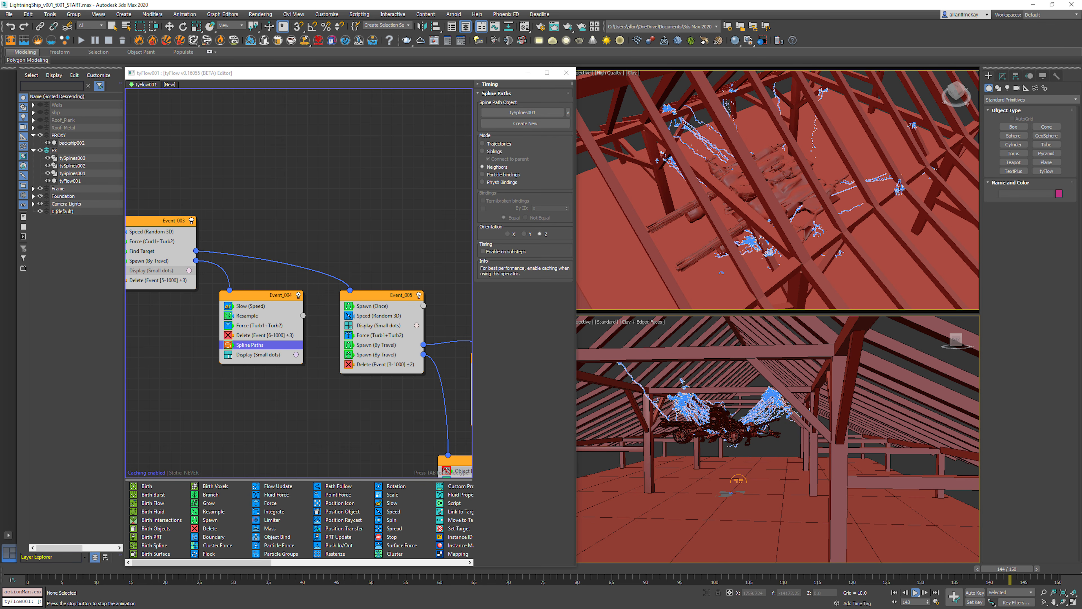
key("Home")
middle_click_drag(720, 272, 679, 303, "alt")
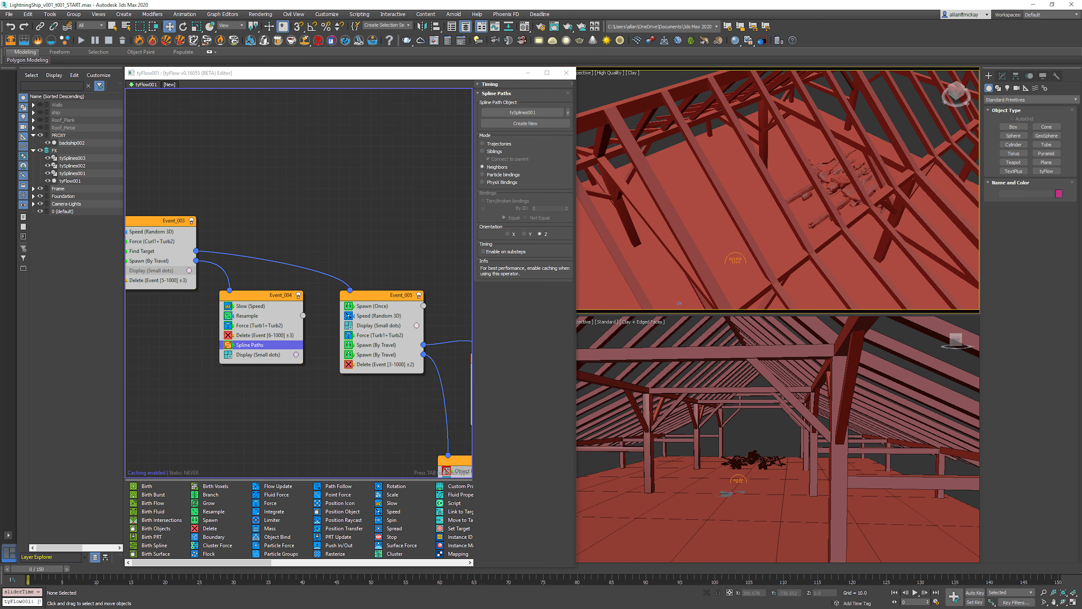
Step: Select tySplines001 among the overlapping spline objects, inspect its tySplineMesher radius, taper and tube settings, and clear the selection
left_click(679, 302)
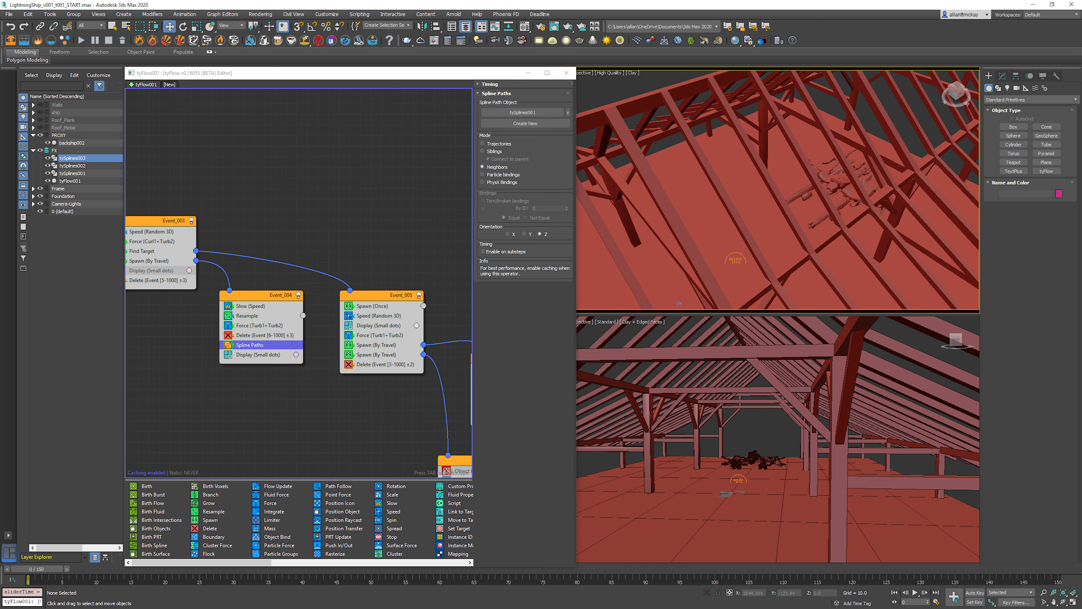
left_click(680, 303)
left_click(680, 303)
left_click(679, 303)
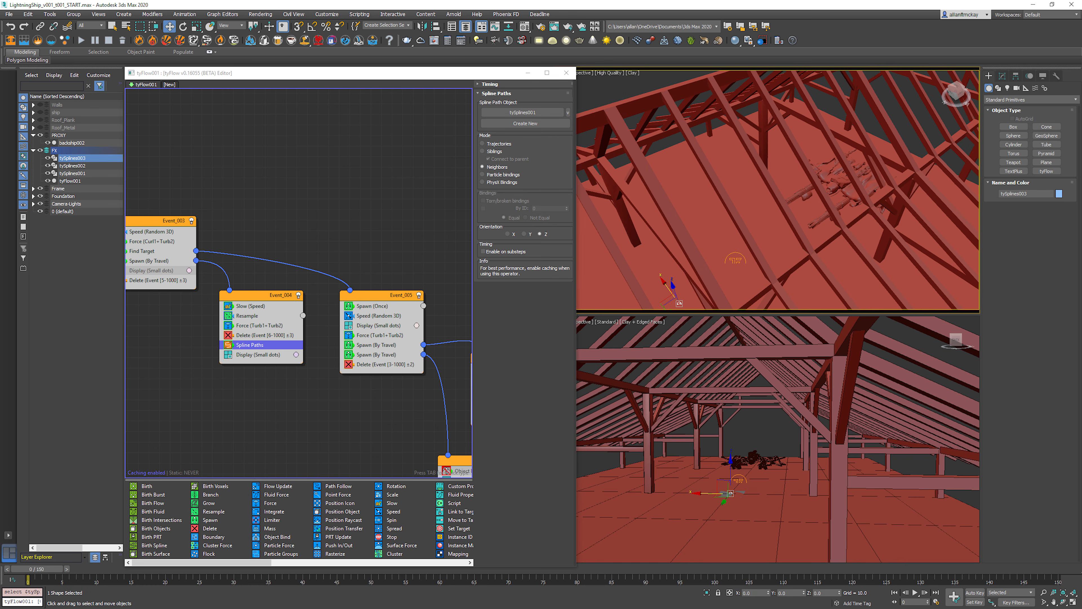
left_click(679, 303)
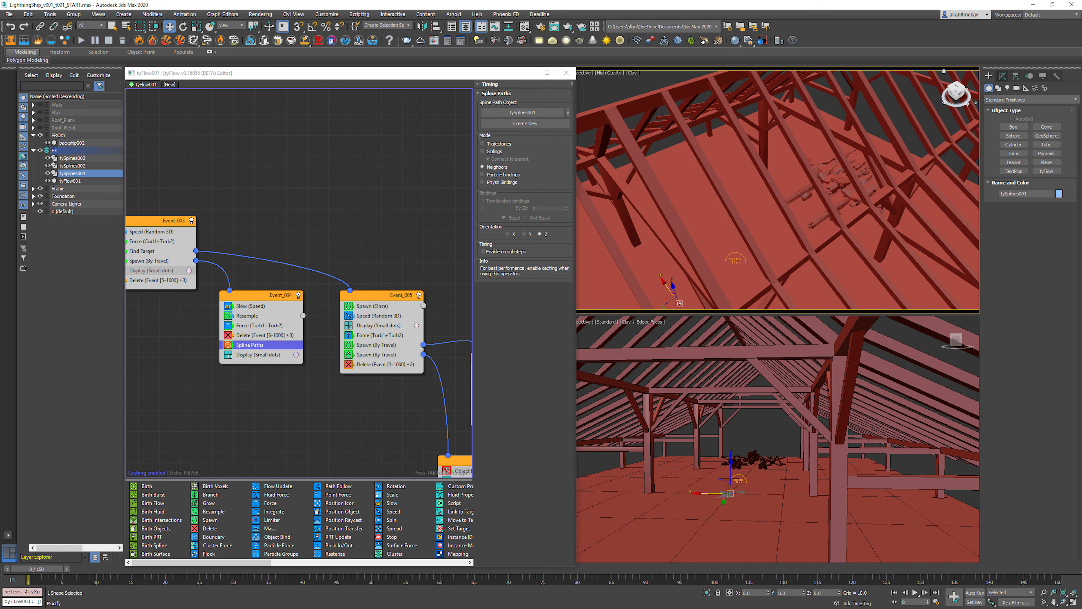
left_click(1002, 76)
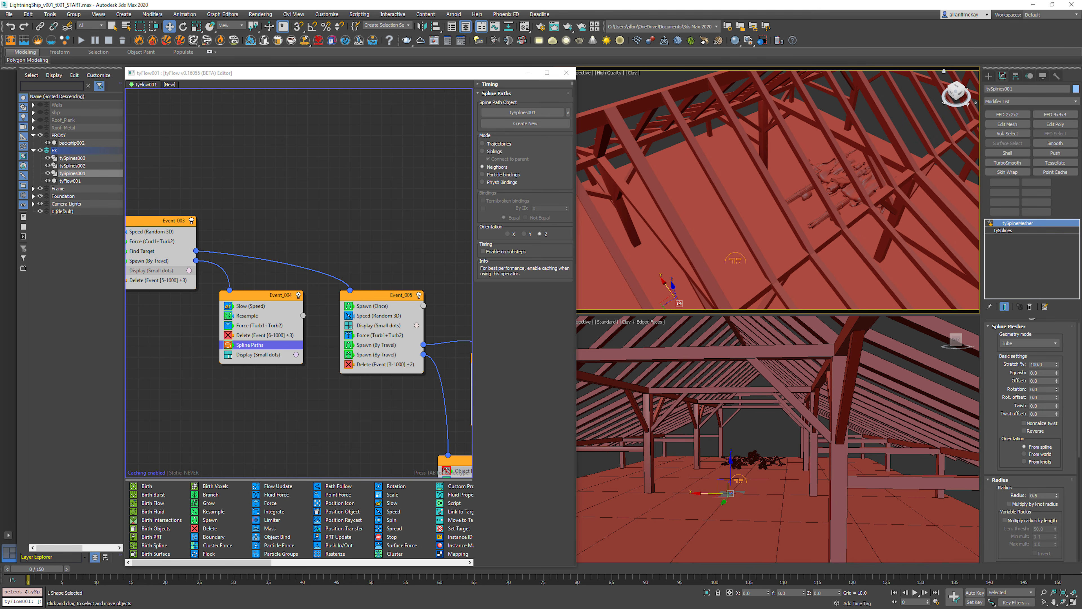
scroll(1031, 426, "down", 5)
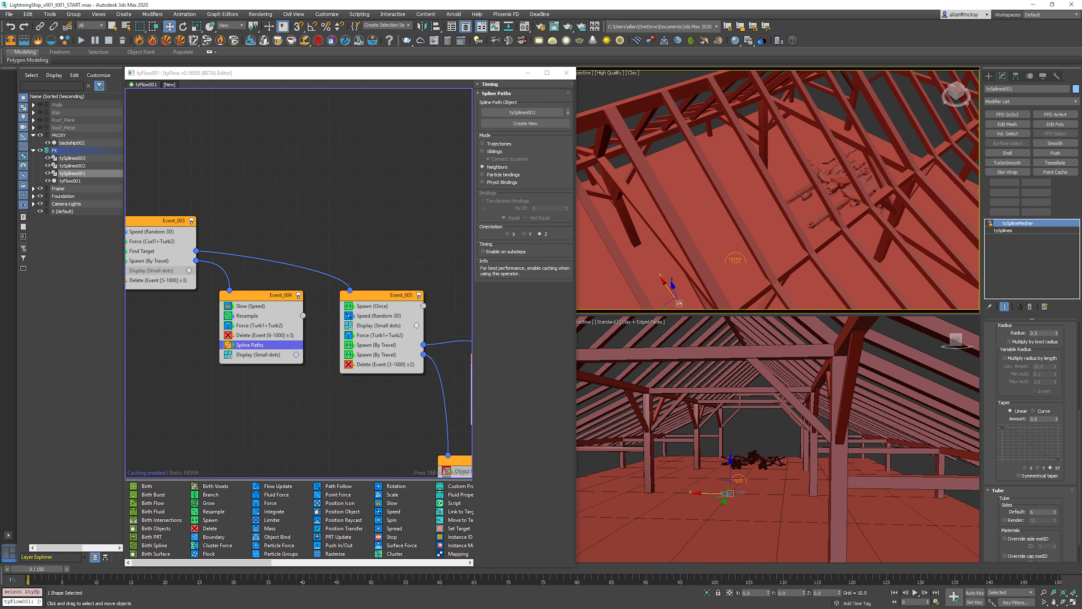
left_click(396, 192)
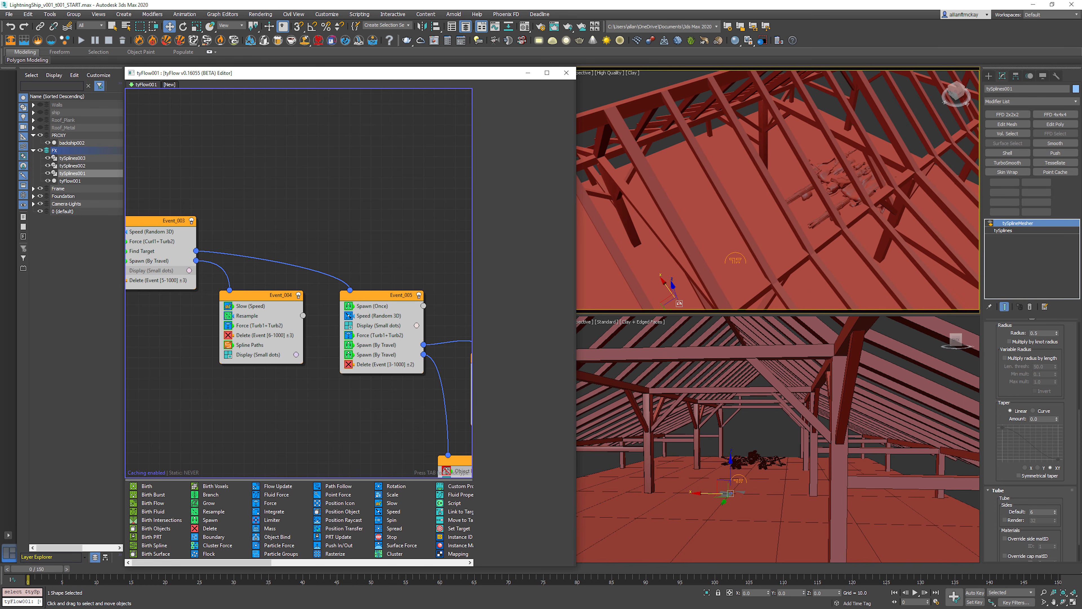
right_click(833, 205)
left_click(764, 426)
left_click(763, 426)
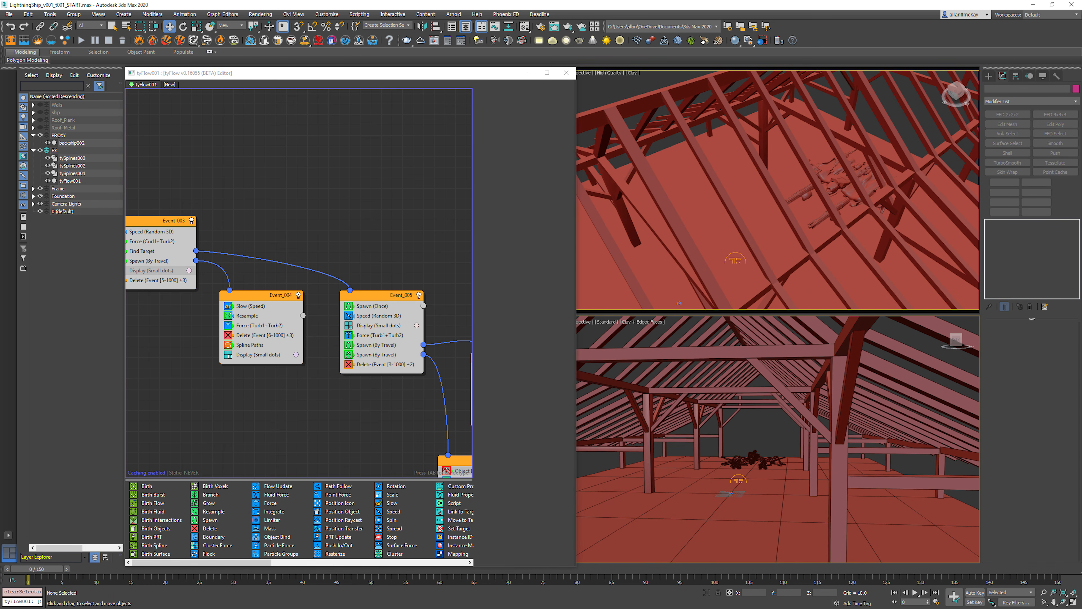
Step: Reselect tySplines001, review the Spline Mesher's Tube geometry mode, radius and default side count, and deselect it
left_click(72, 173)
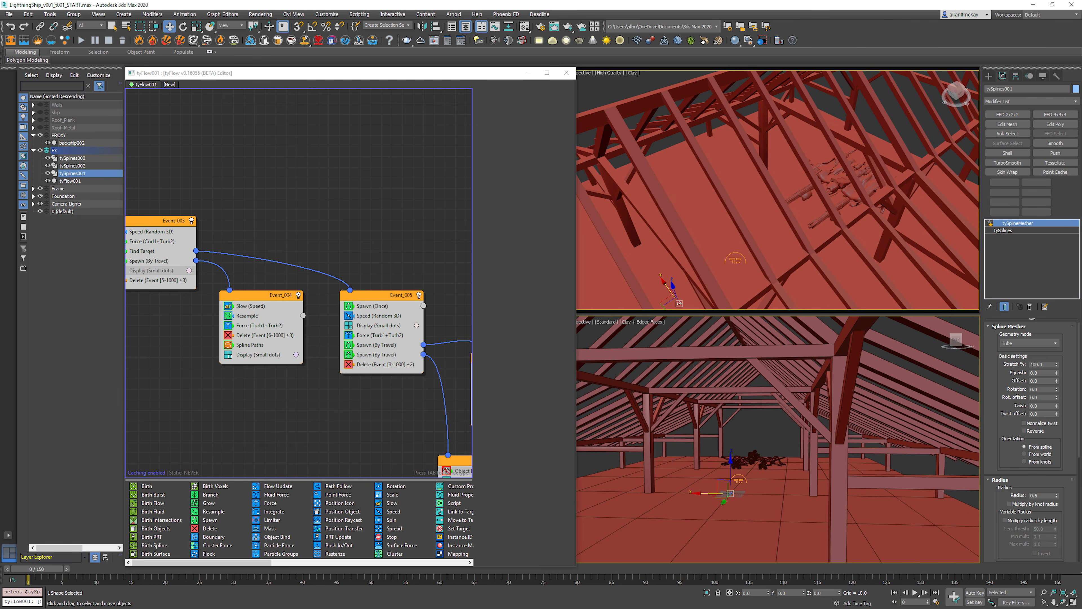
left_click(1029, 343)
left_click(1029, 350)
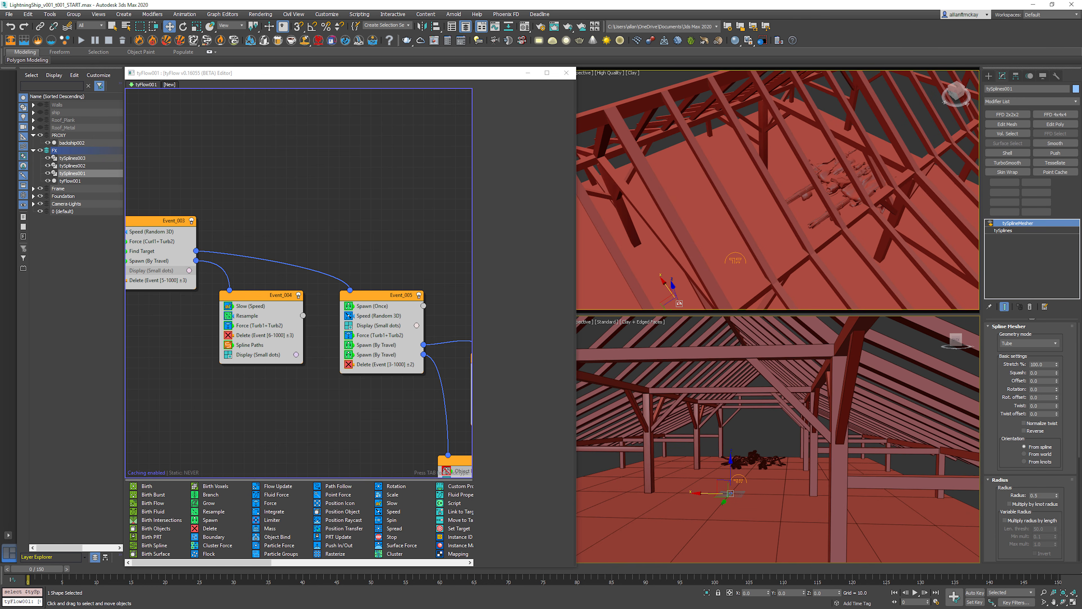
scroll(1028, 384, "down", 3)
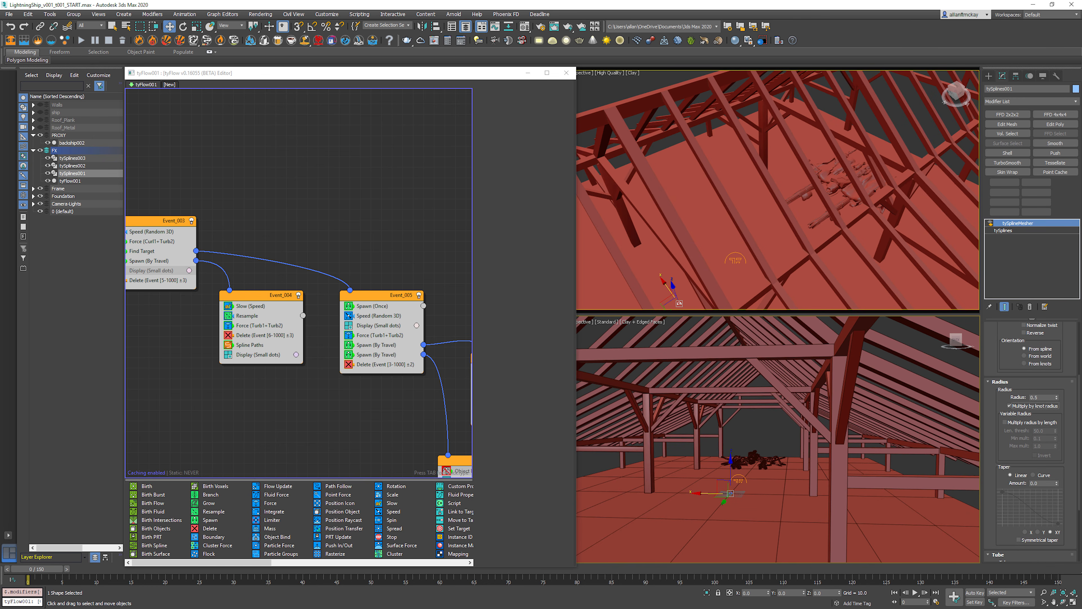
double_click(1035, 397)
scroll(1031, 426, "down", 3)
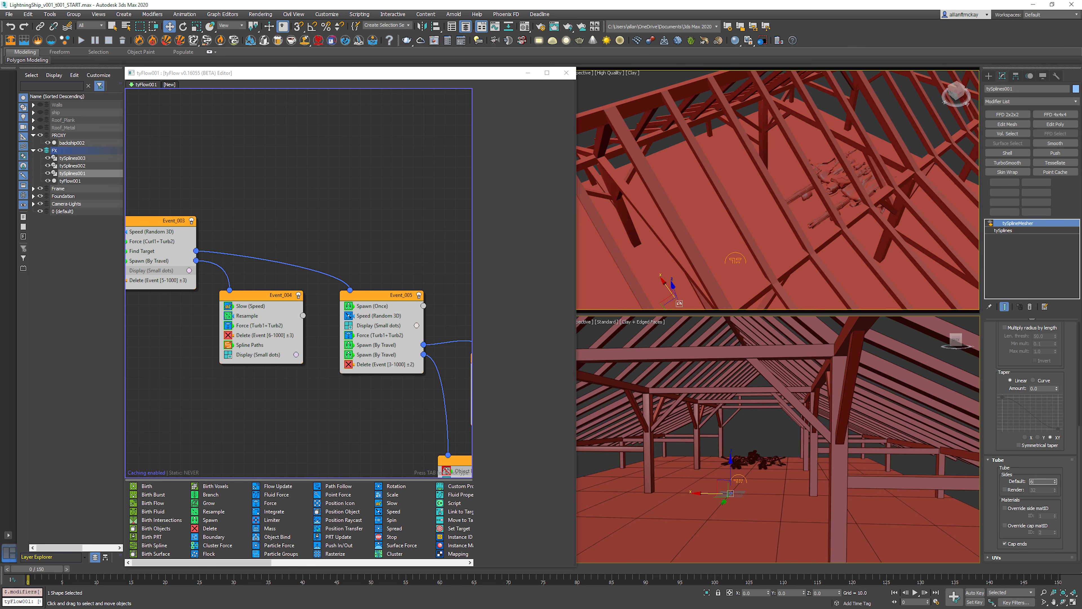
scroll(1031, 426, "up", 3)
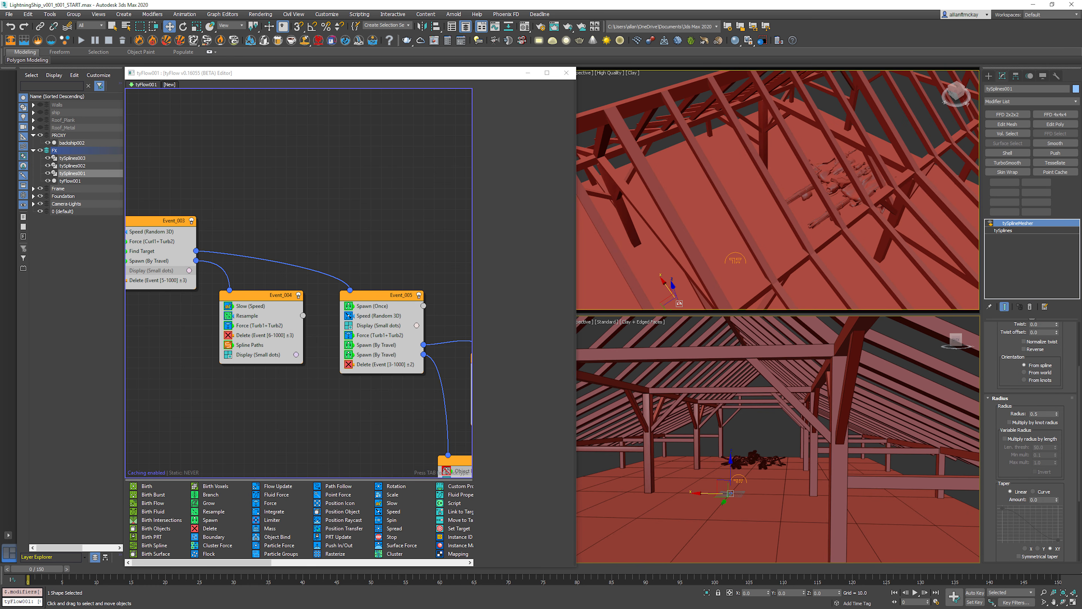
scroll(1031, 426, "up", 2)
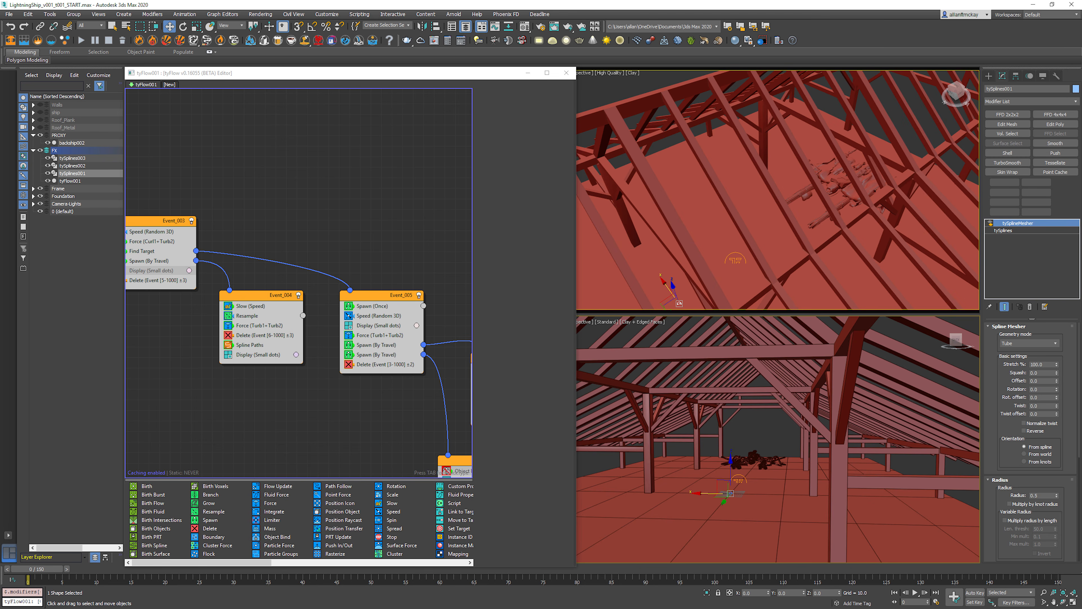
key("ctrl+d")
Step: Inspect the light material Material #0 and the Falloff maps in its color and opacity slots, and close the Material Editor
key("m")
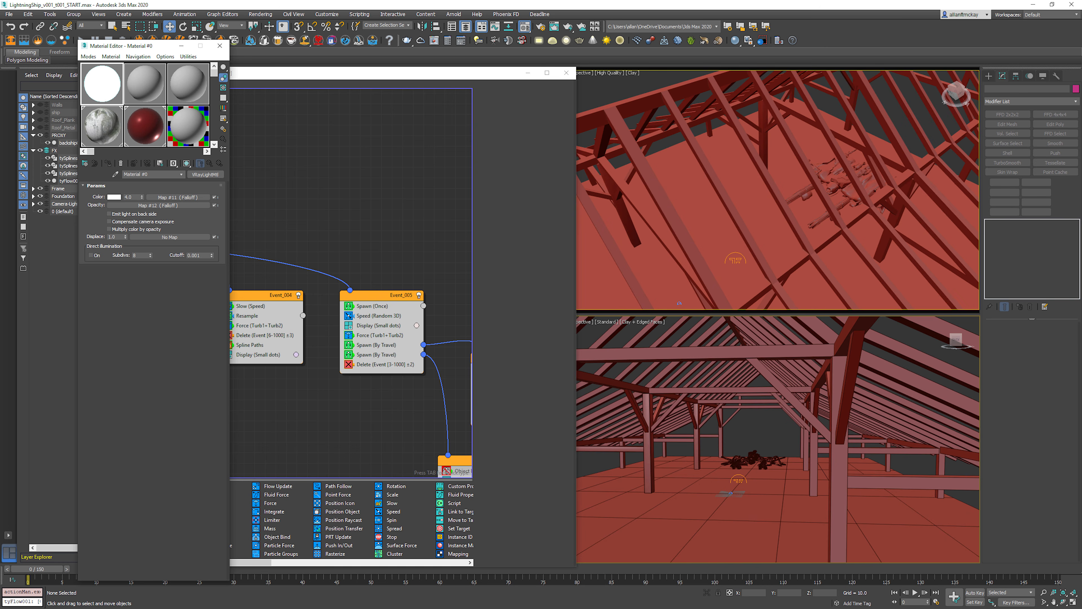
left_click(177, 197)
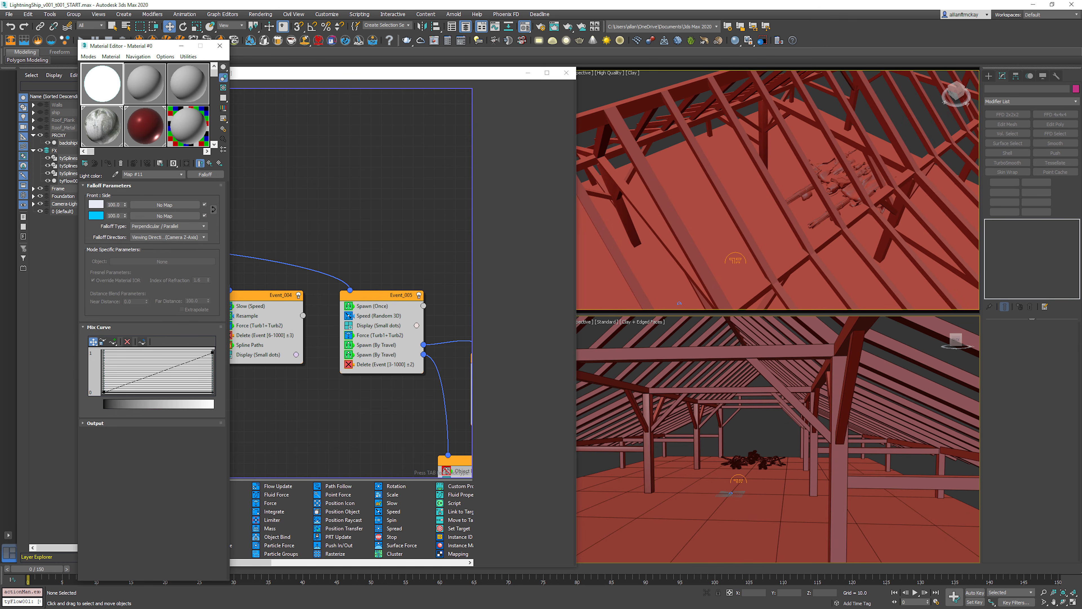
left_click(96, 204)
left_click(200, 163)
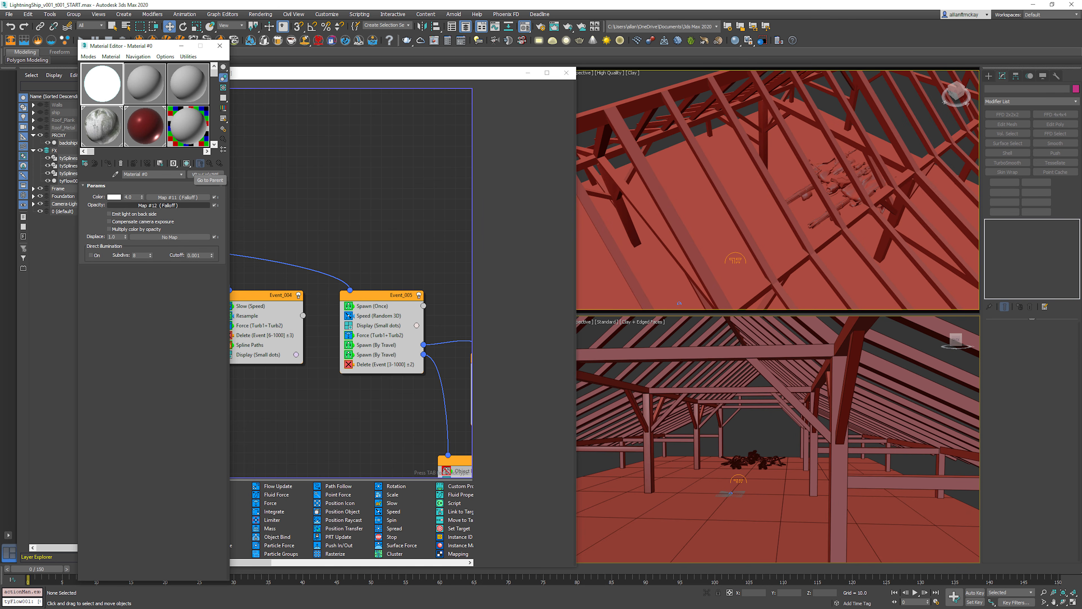
left_click(157, 206)
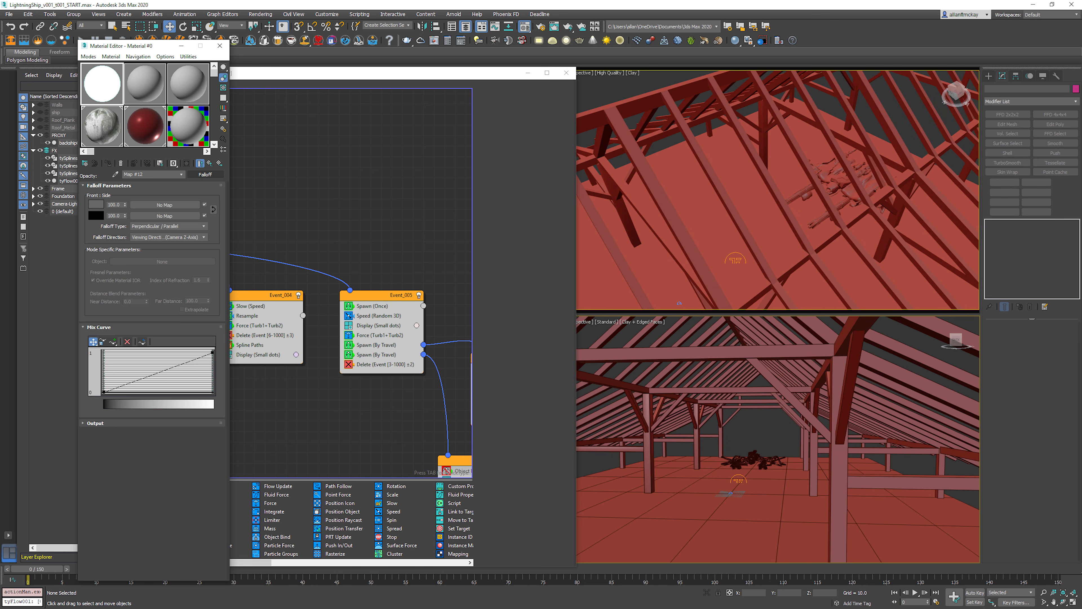
left_click(200, 163)
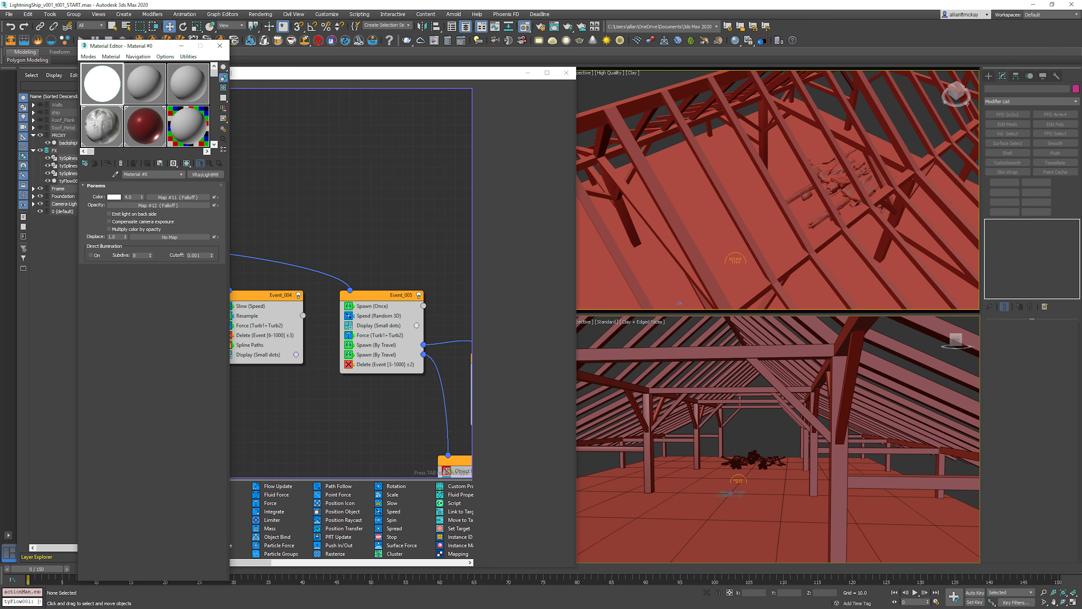
left_click(220, 45)
Step: Play the animation from the start, stop to inspect the first arcs near the ship in the lower viewport, and resume playback
key("slash")
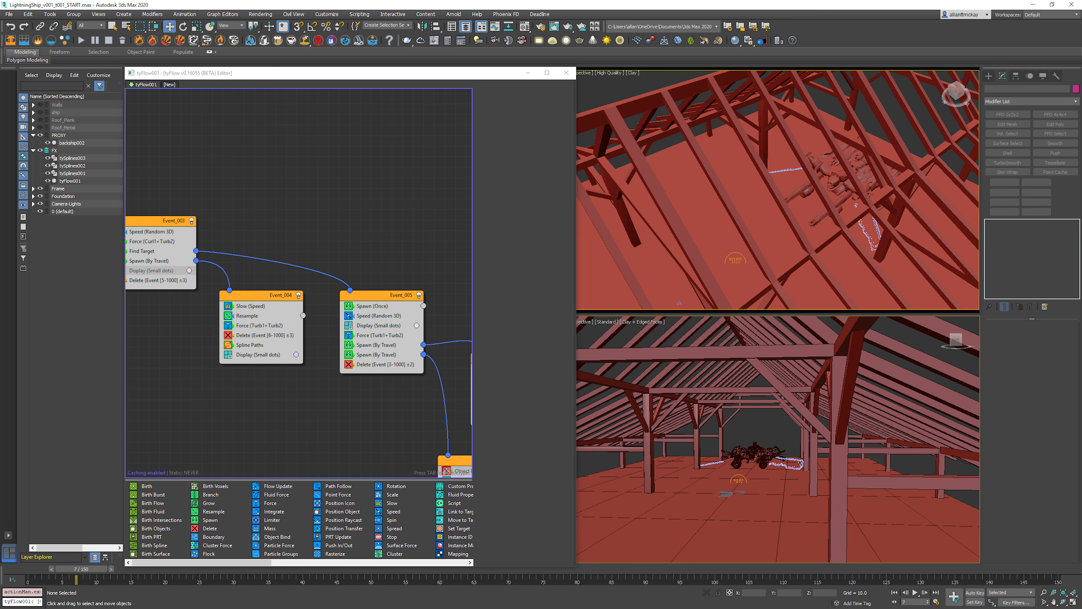
scroll(756, 443, "up", 6)
scroll(756, 443, "down", 5)
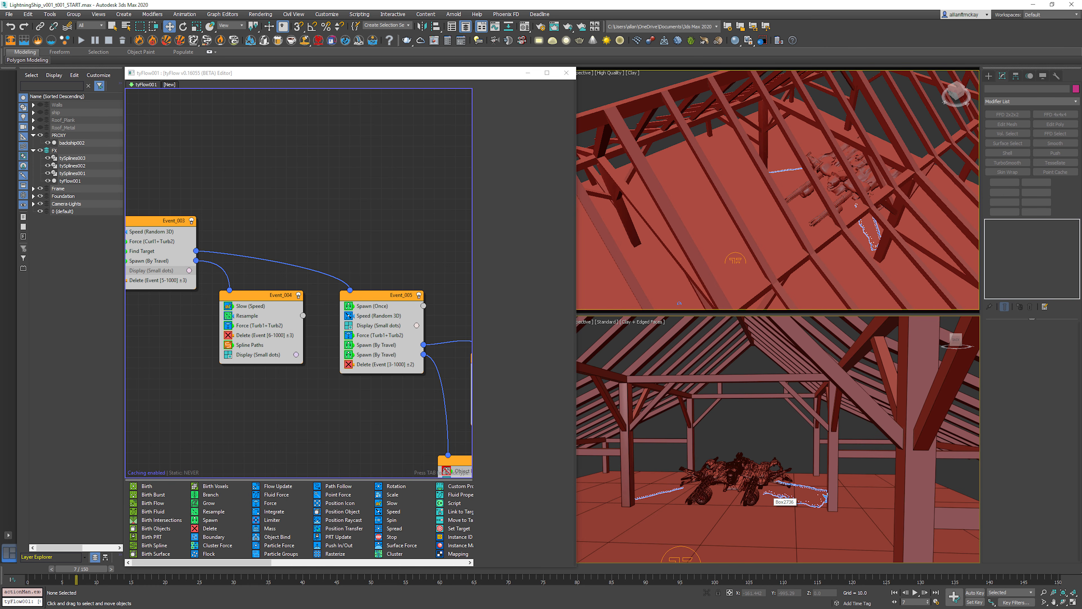
key("/")
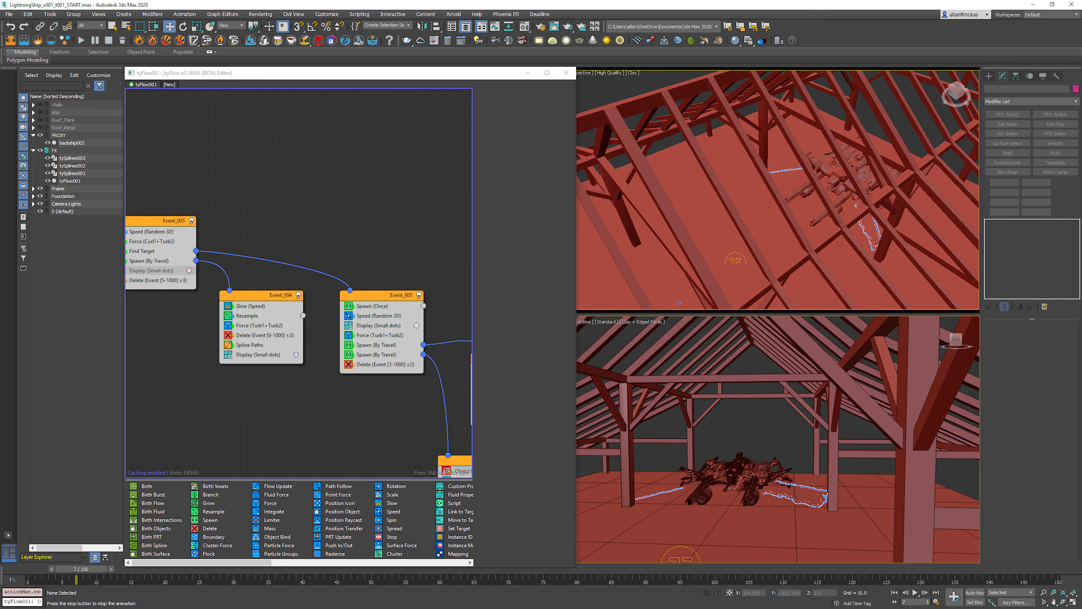